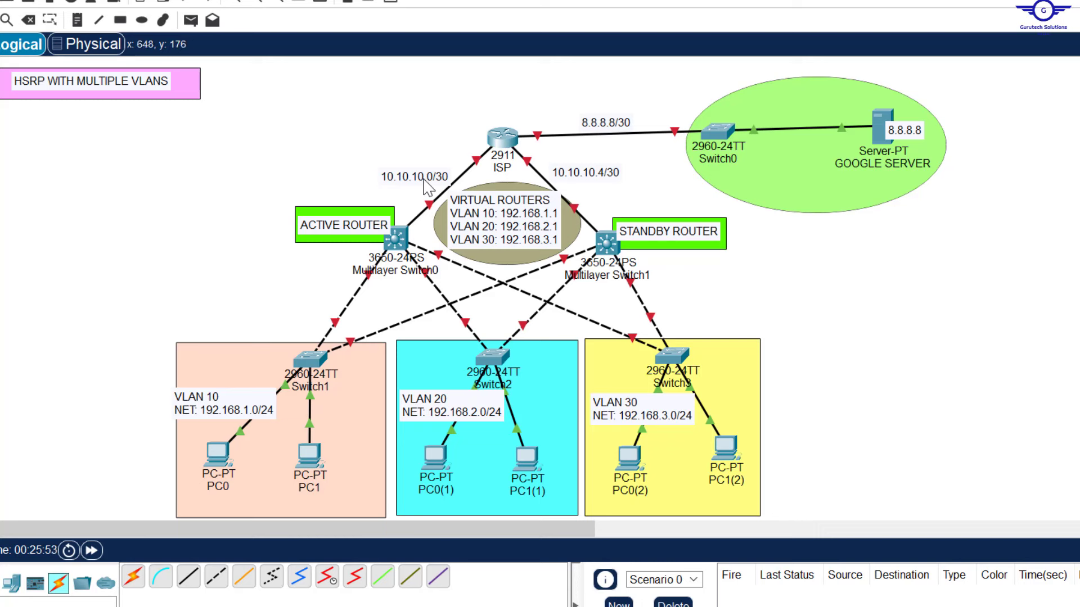
Step: Examine the HSRP configuration guide in Notepad and the topology's server network, ISP links, multilayer switches and VLAN areas
left_click(816, 606)
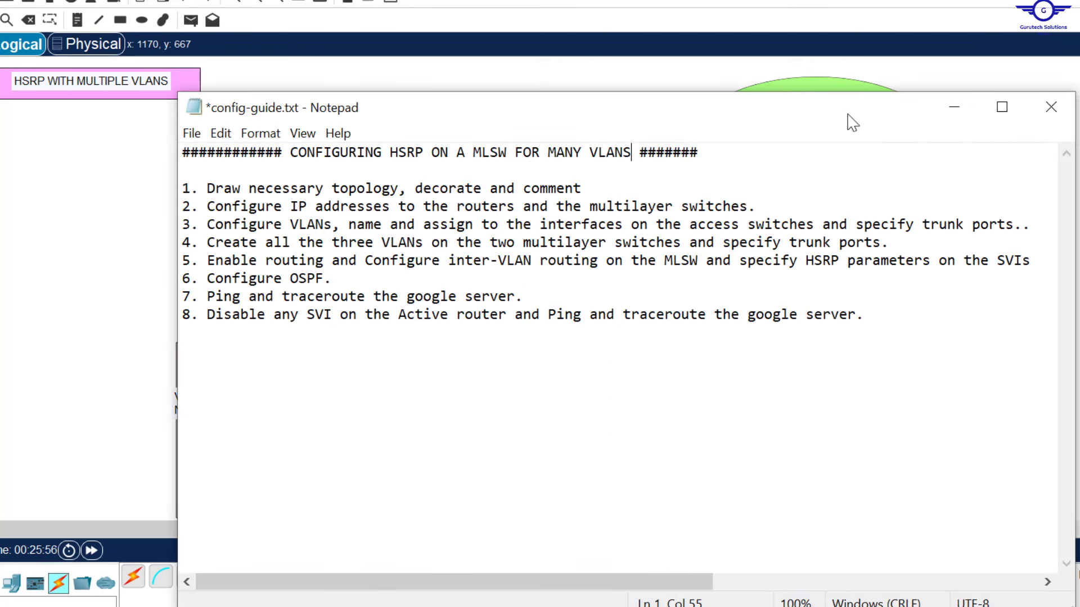
left_click_drag(787, 126, 822, 245)
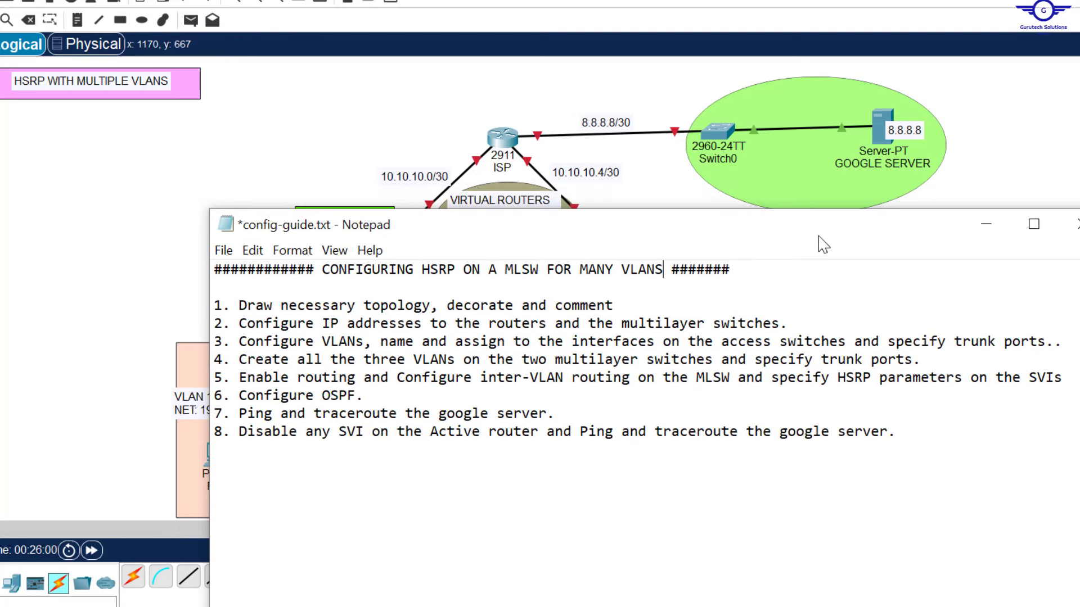
left_click(423, 107)
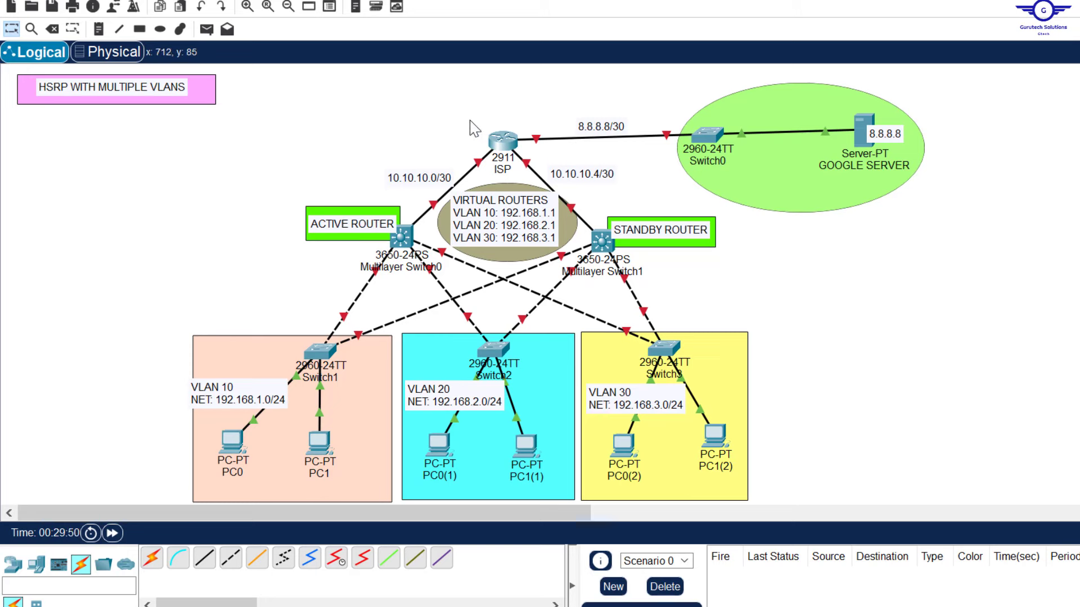
left_click_drag(469, 120, 704, 141)
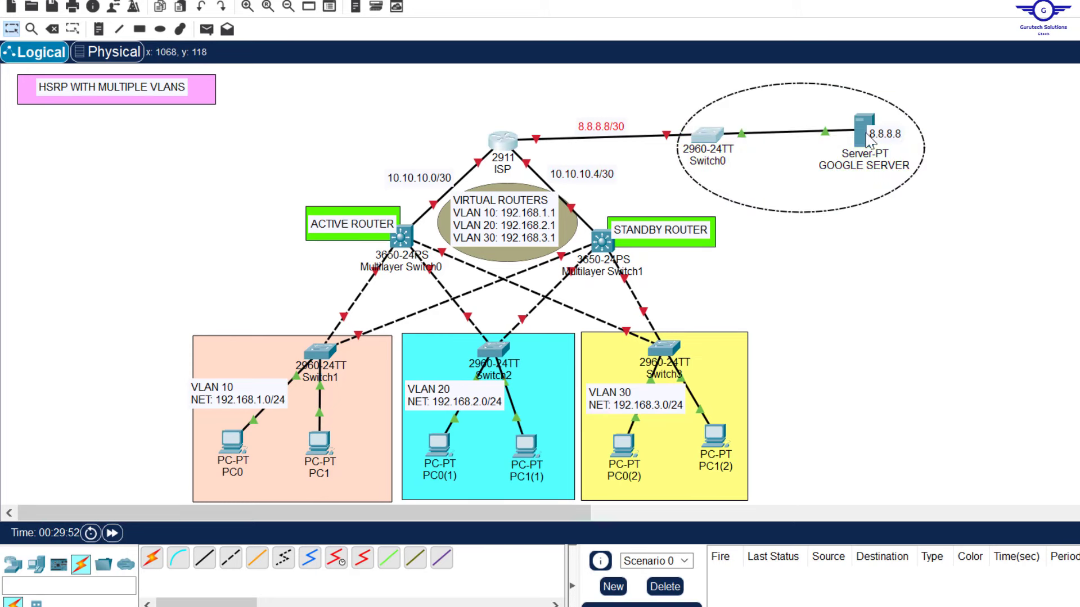
left_click(940, 248)
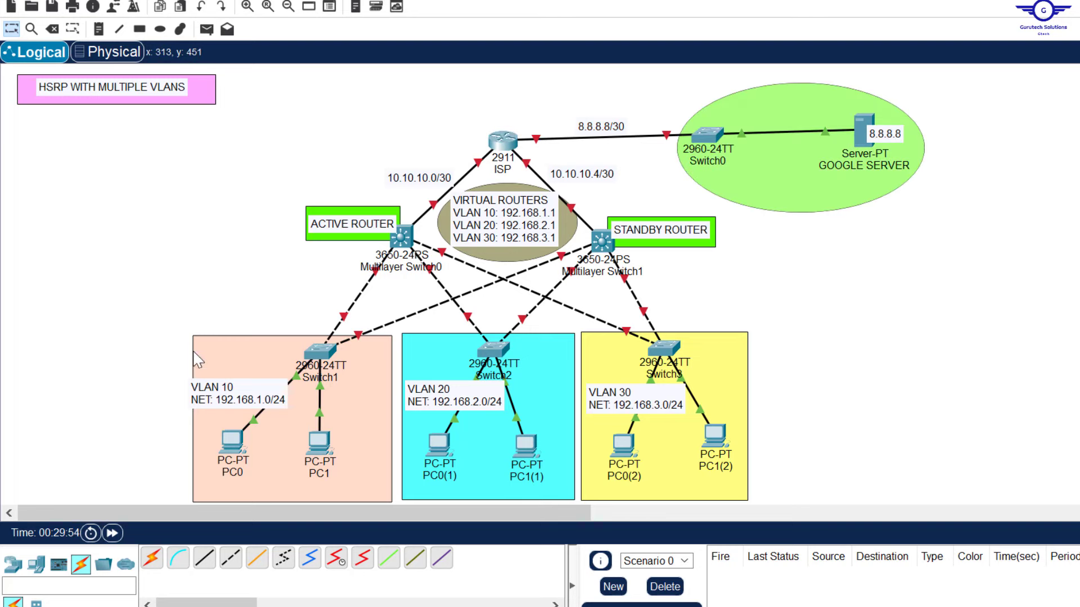
left_click_drag(156, 330, 793, 513)
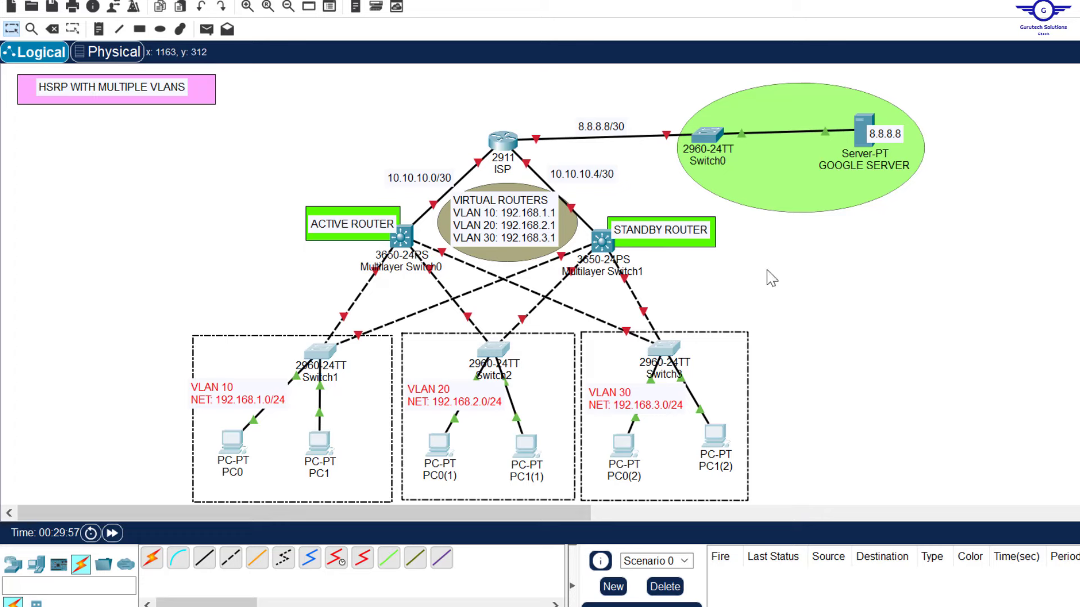
left_click(818, 287)
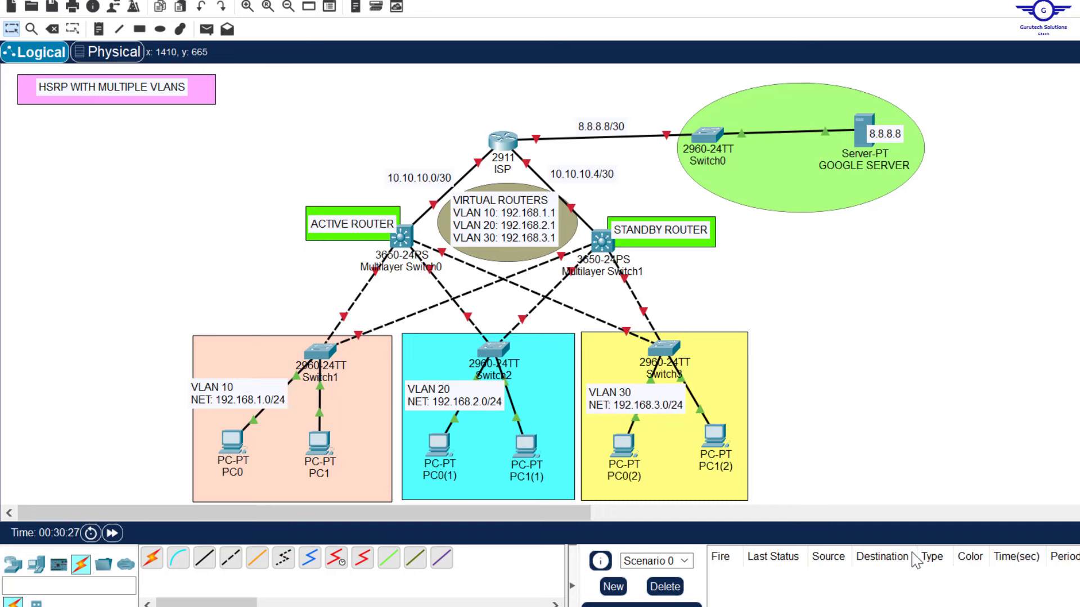
key("alt+Tab")
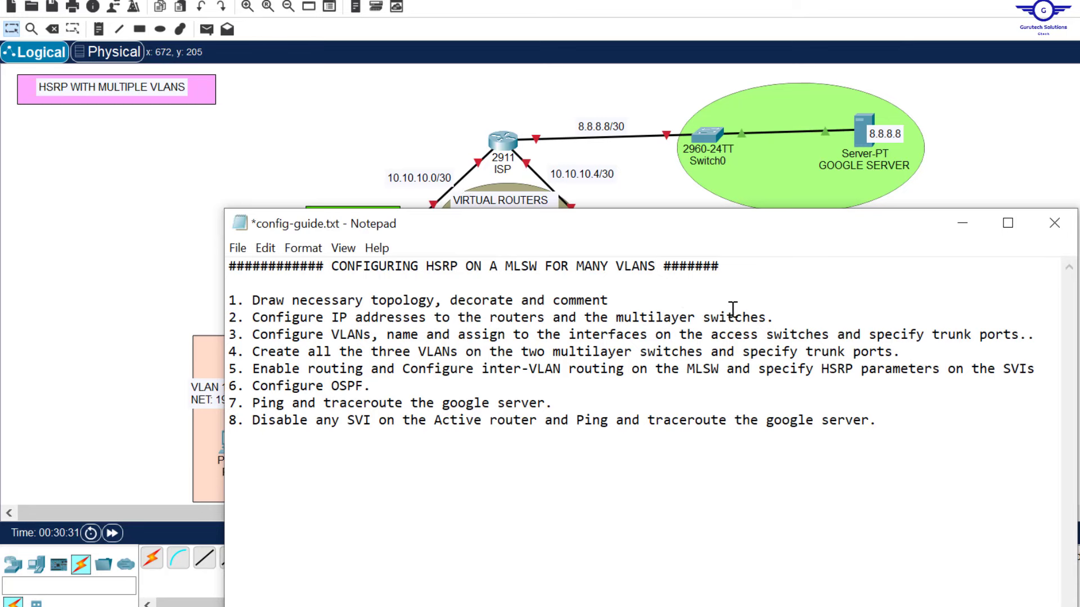
left_click(657, 179)
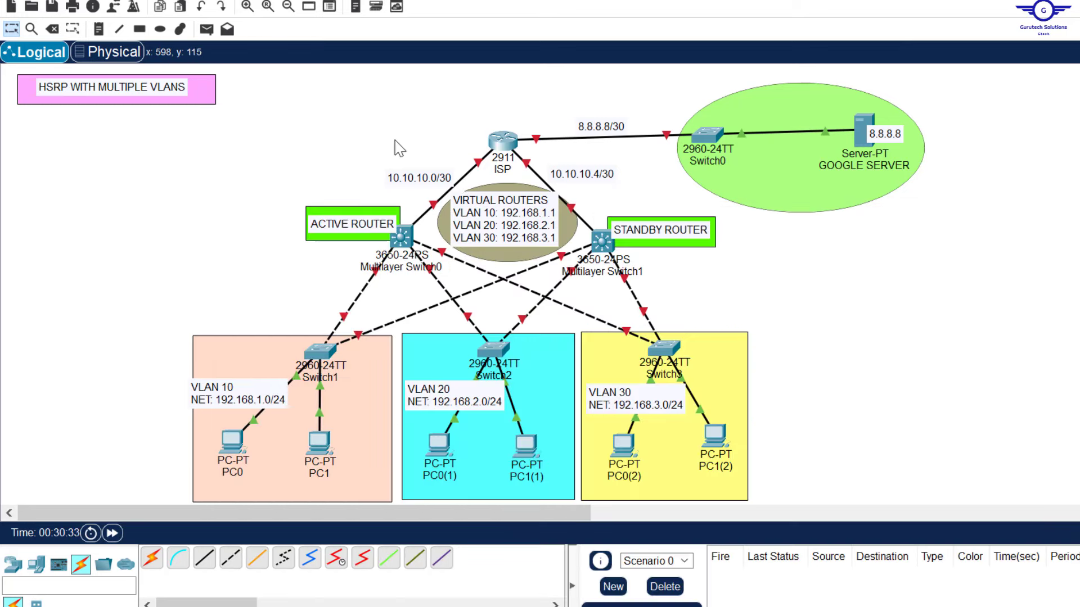
left_click_drag(309, 101, 936, 225)
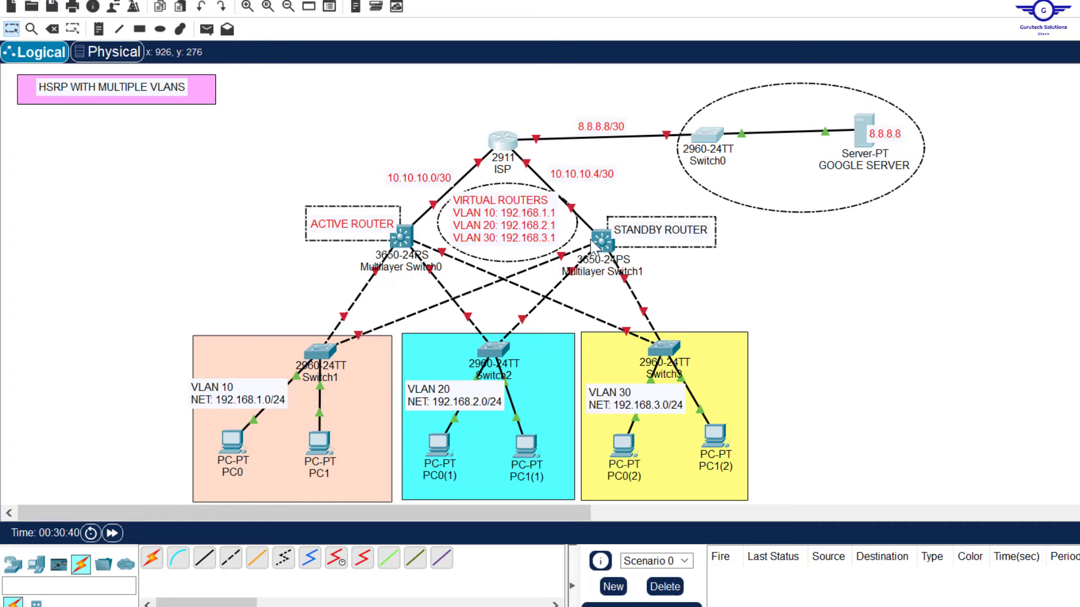
mouse_move(598, 244)
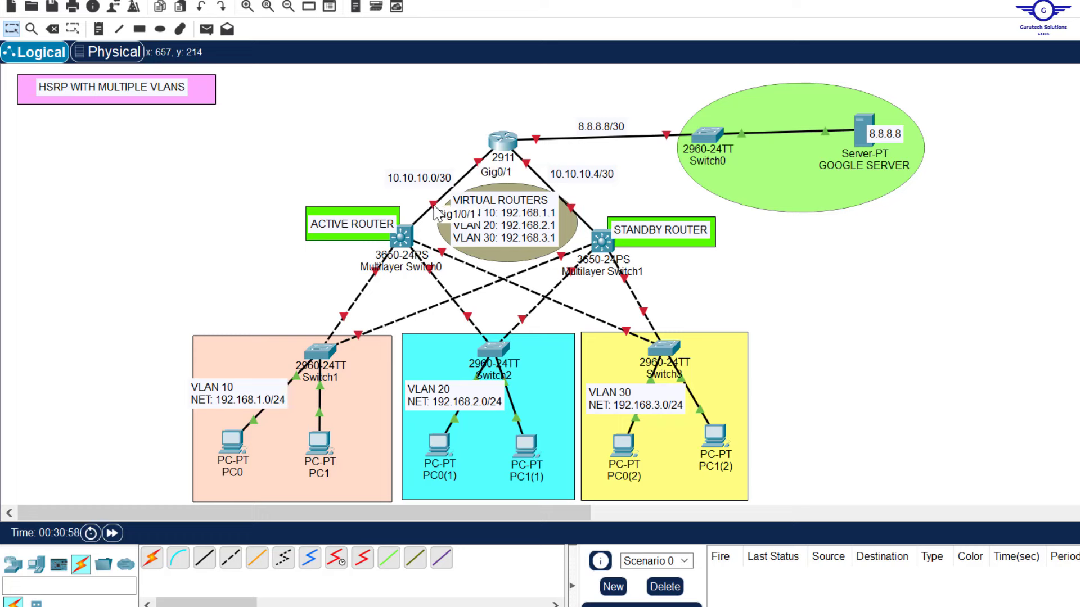
Step: Install an AC power supply module in the first free power bay of Multilayer Switch0
left_click(406, 239)
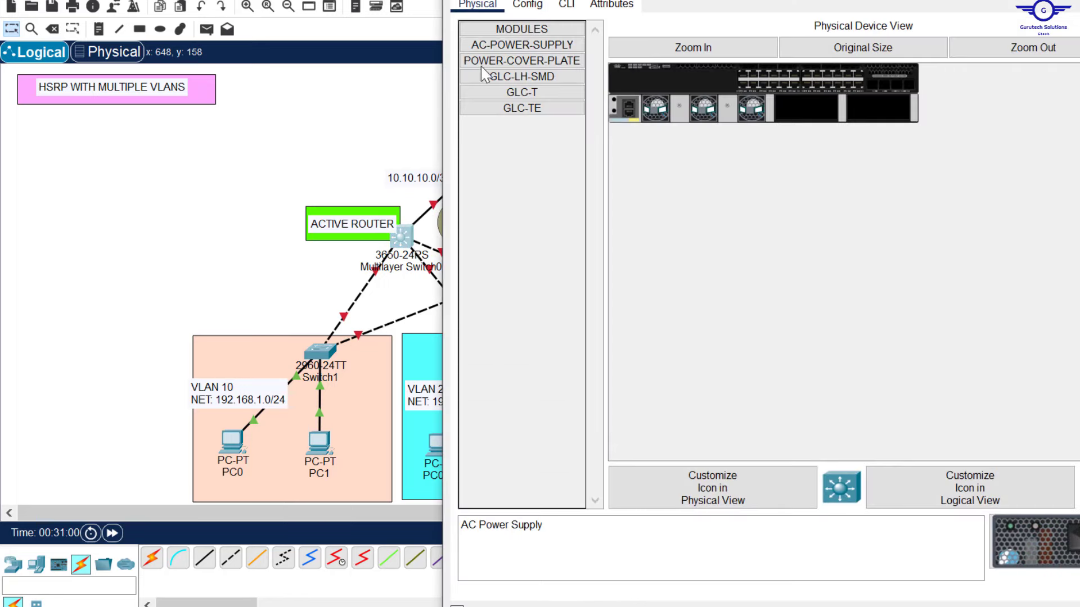
left_click(527, 6)
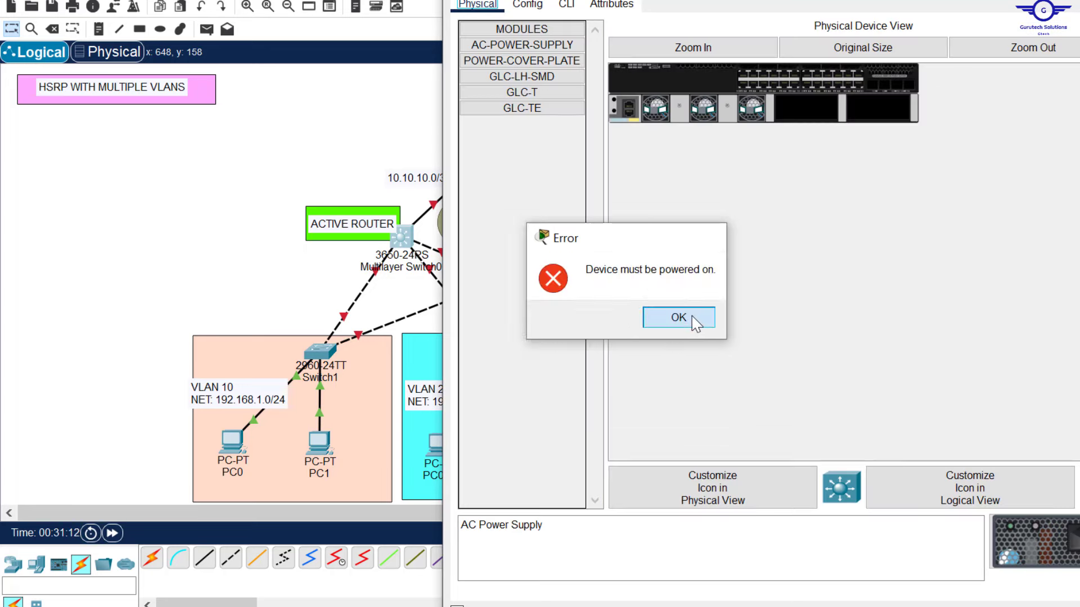
left_click(694, 319)
left_click_drag(548, 46, 806, 117)
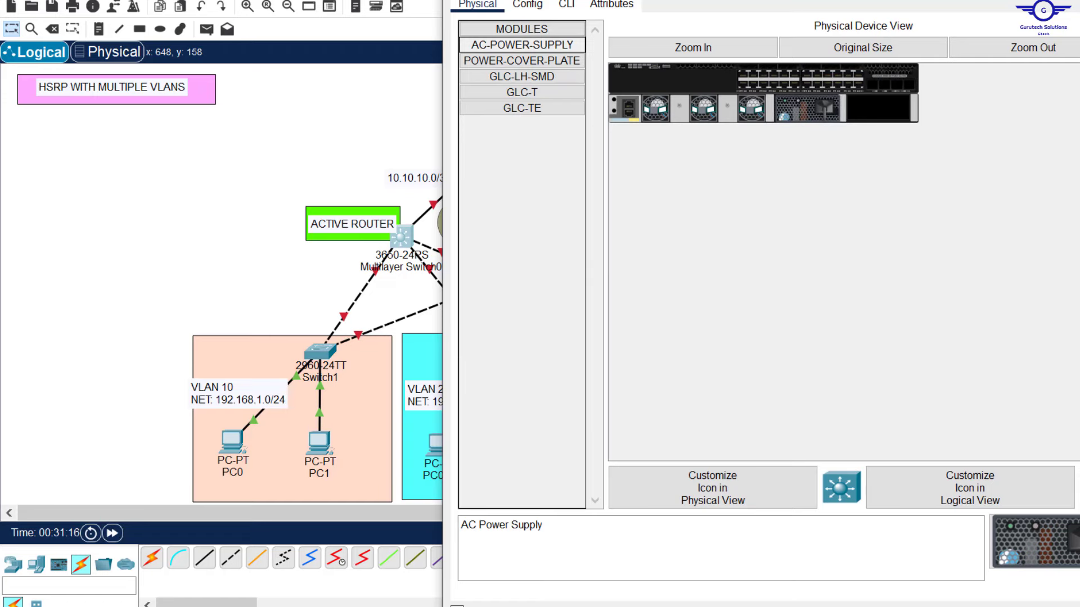
left_click(1079, 0)
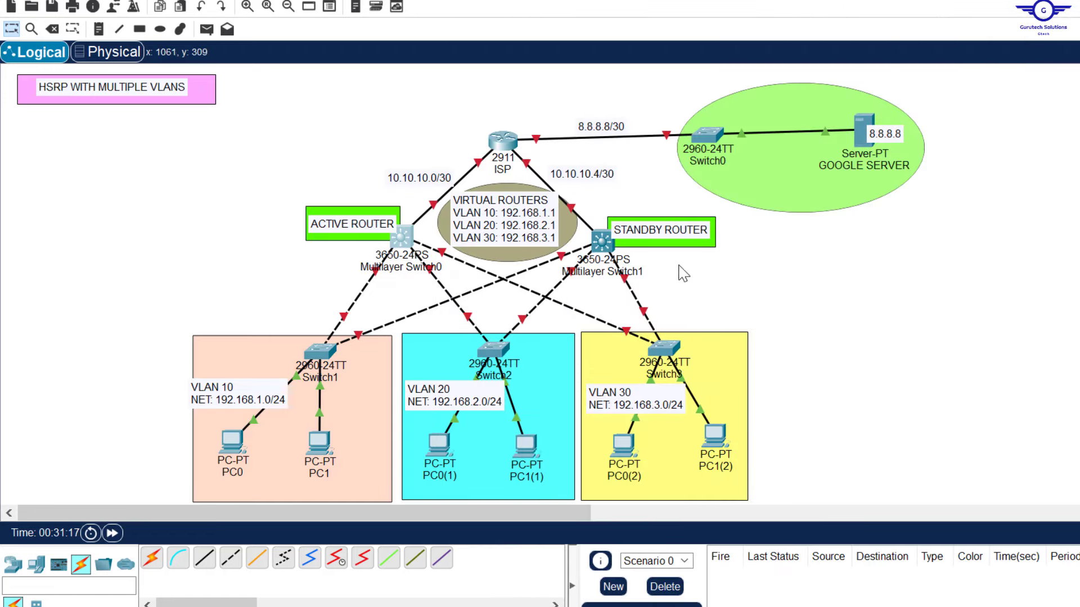
Step: Fit Multilayer Switch1 with an AC power supply module in its first free power bay
left_click(602, 242)
left_click_drag(549, 45, 804, 116)
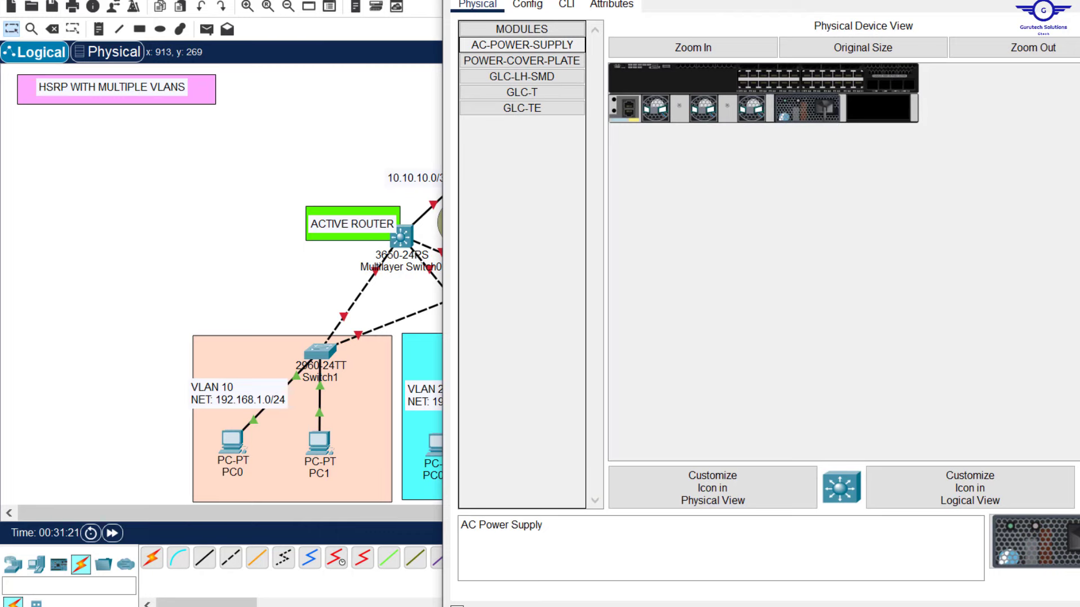
left_click(1079, 0)
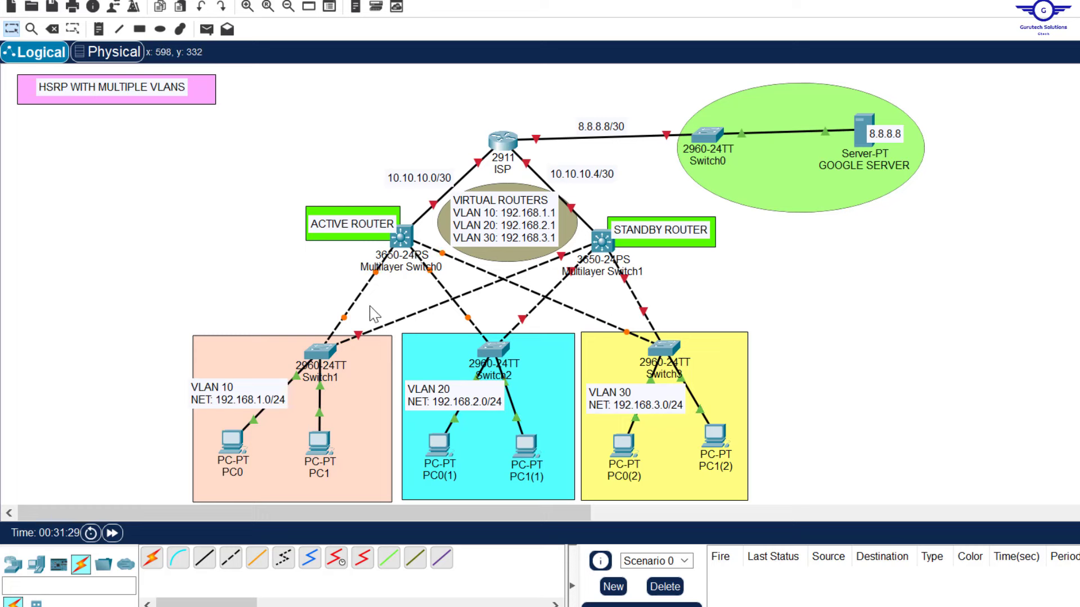
Step: Reposition and narrow Multilayer Switch0's device window so it fits on the screen, and close it
left_click(403, 239)
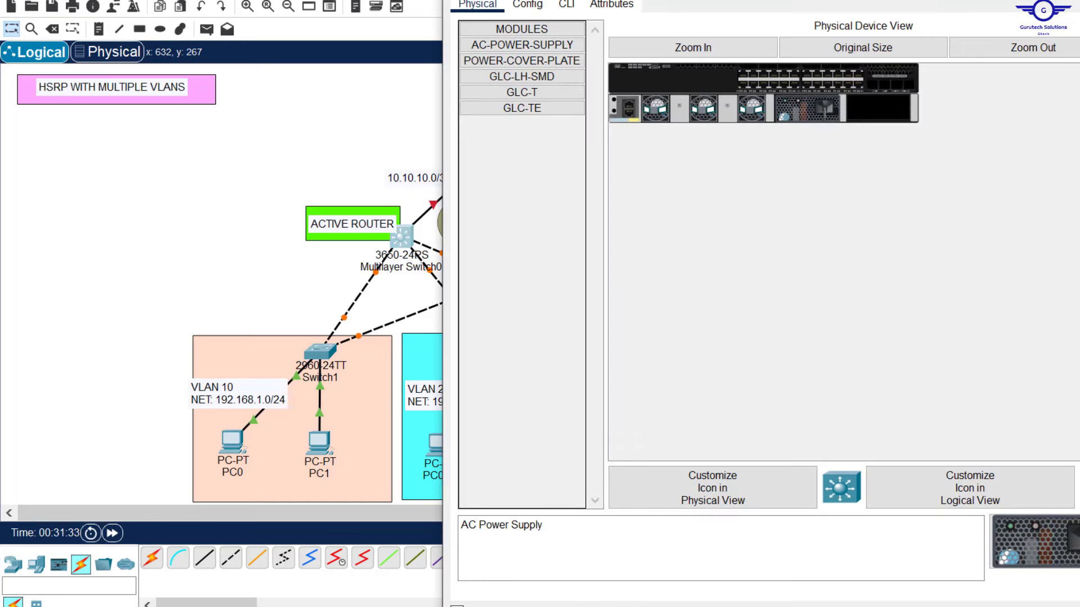
left_click_drag(878, 0, 877, 48)
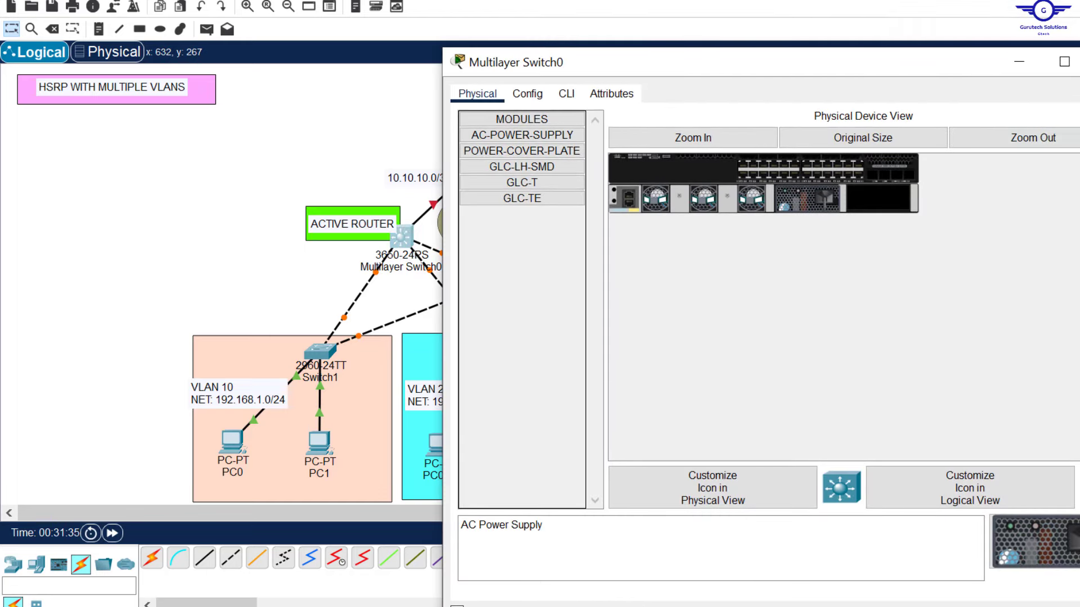
left_click_drag(1079, 149, 1000, 149)
left_click(1069, 179)
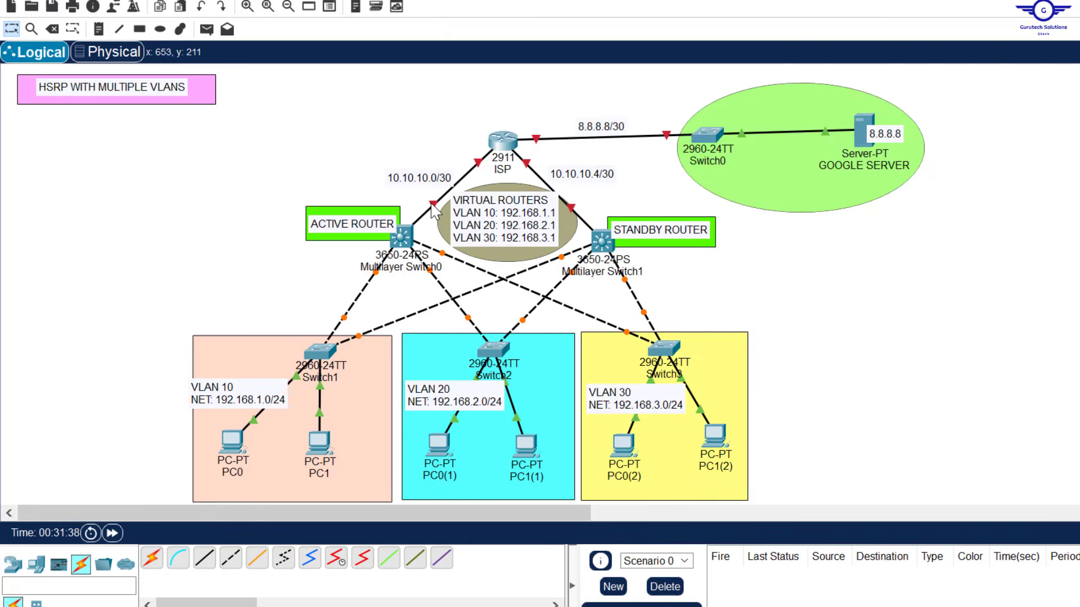
Step: Make interface GigabitEthernet1/0/1 on Multilayer Switch0 a routed port with the command no switchport
left_click(402, 238)
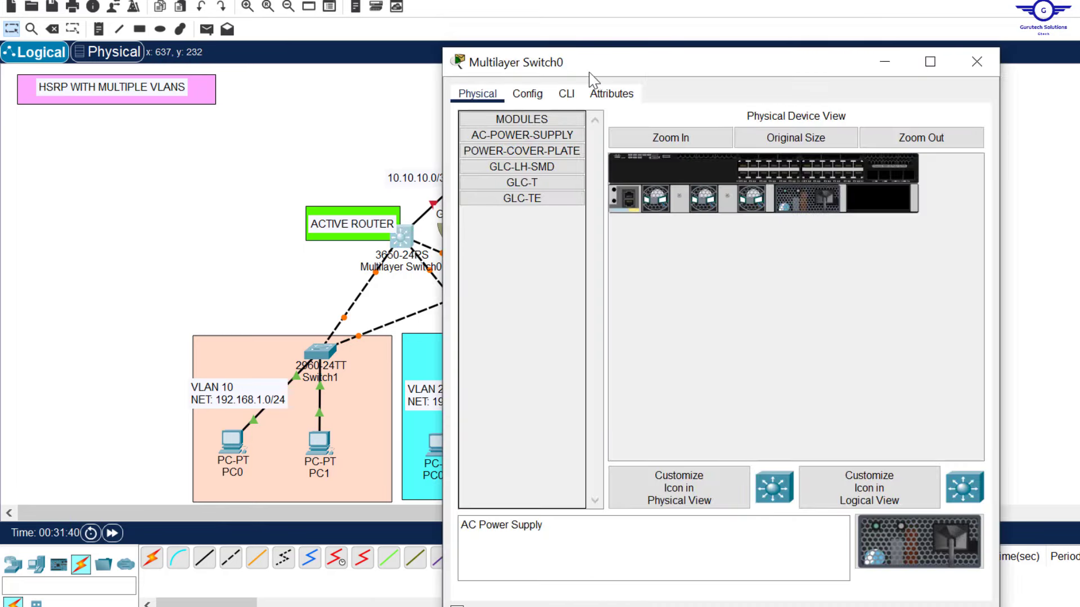
left_click(527, 94)
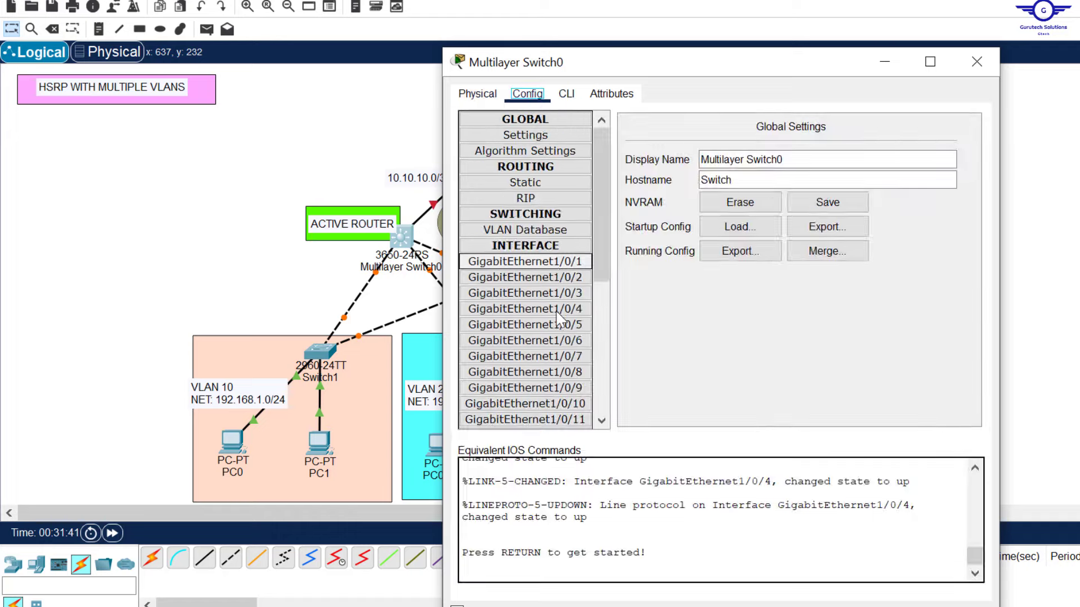
left_click(554, 262)
left_click(567, 94)
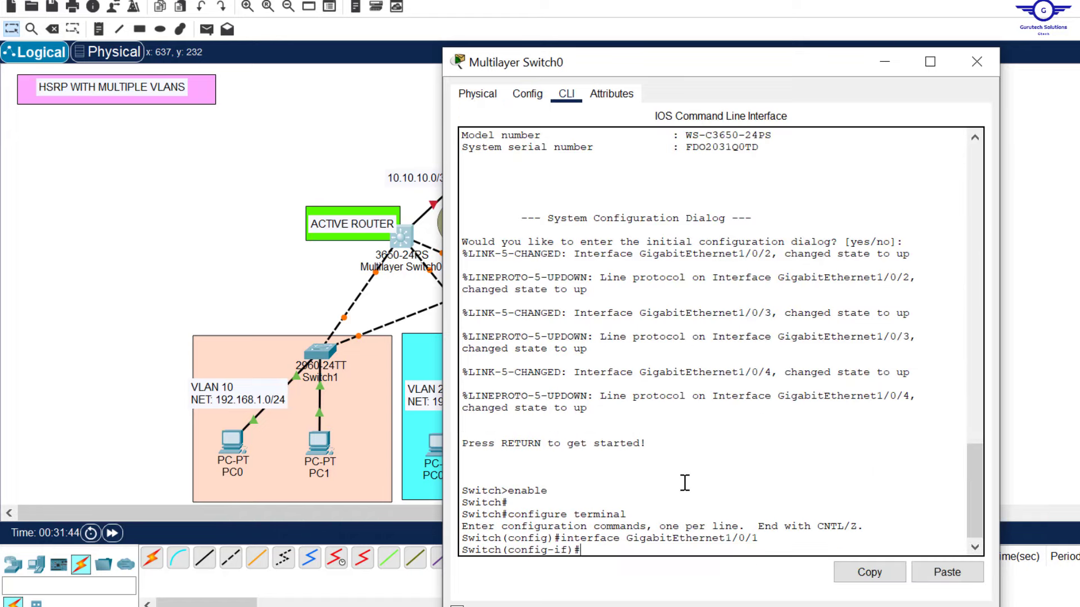
key("Return")
key("Return")
key("Return")
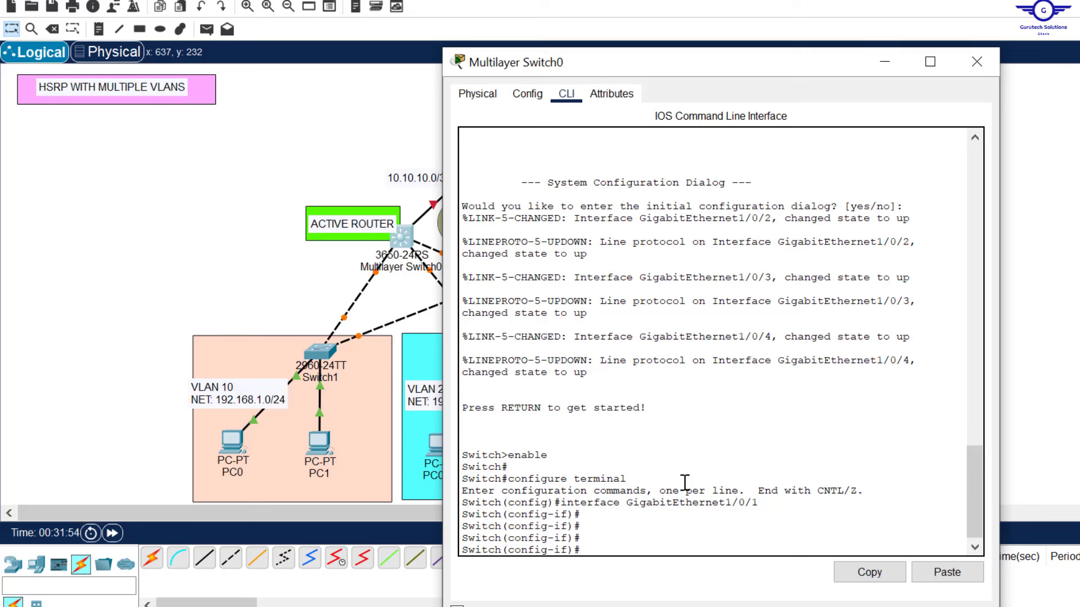
type("NO SWIT")
key("Tab")
key("Return")
key("Return")
key("Return")
key("Return")
key("Return")
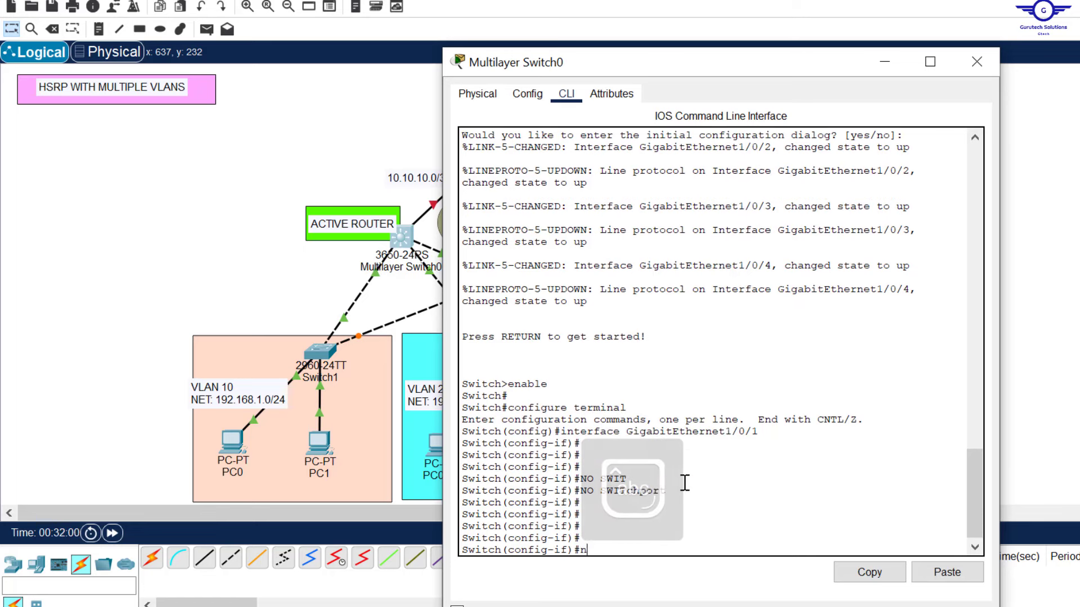
Step: Enable GigabitEthernet1/0/1 on Multilayer Switch0 with the command no shut
type("no shut")
key("Return")
key("Return")
key("Return")
key("Return")
key("Return")
key("Return")
key("Return")
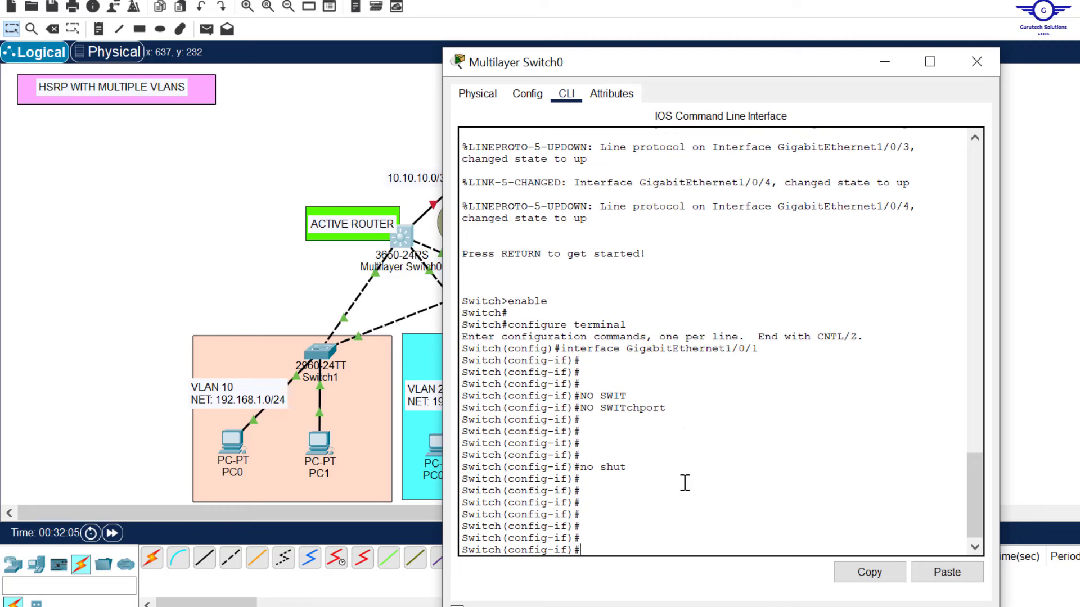
Step: Try to assign IP address 10.10.10.0 with mask 255.255.255.252 to Multilayer Switch0's GigabitEthernet1/0/1
type("ip add")
left_click_drag(748, 71, 878, 2)
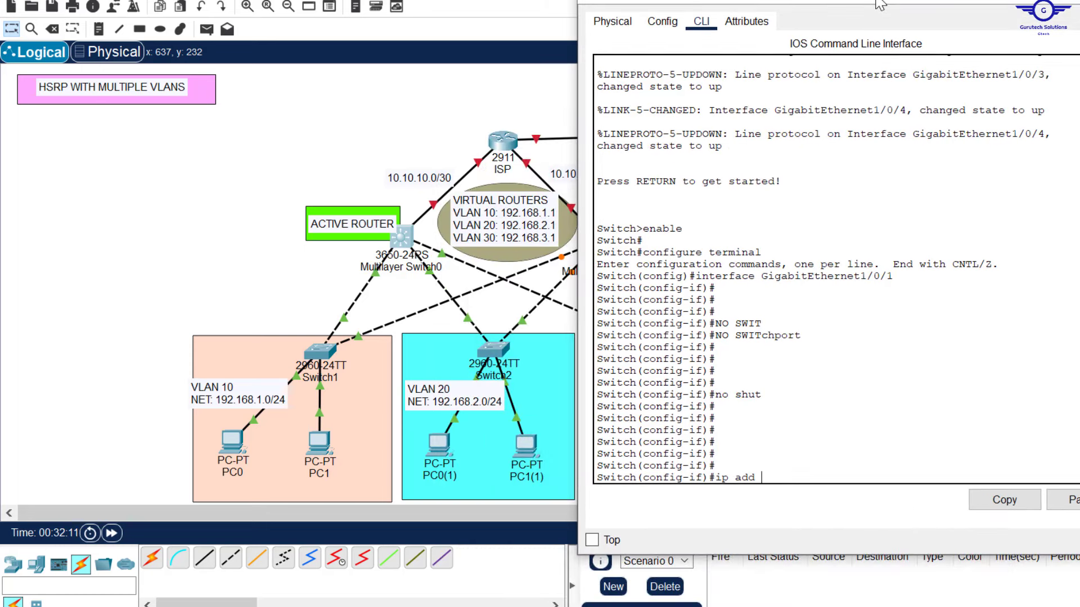
type("10.10.10")
type(".0 255.")
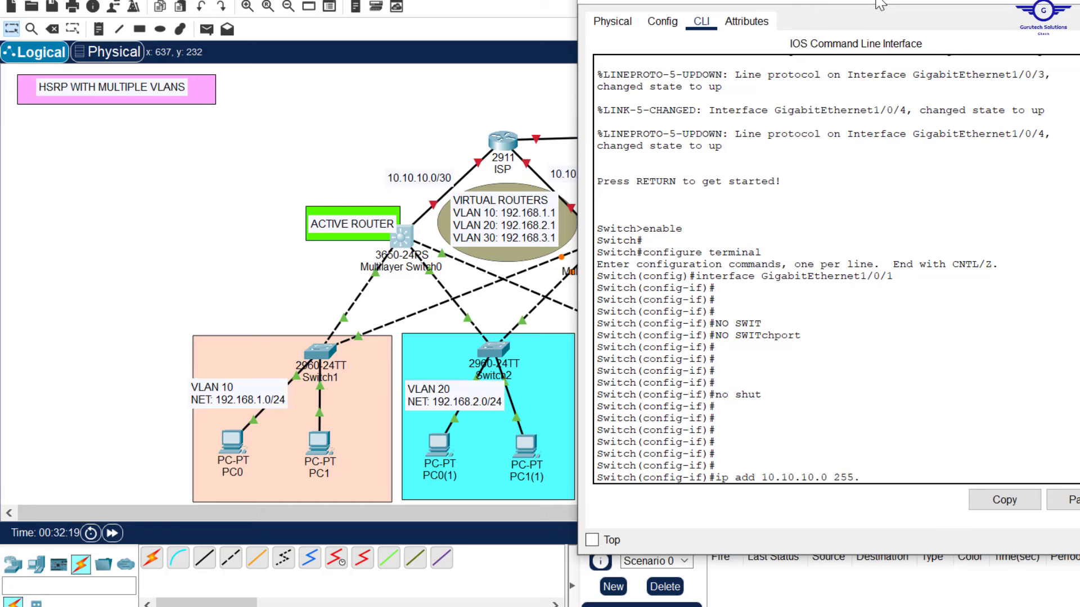
type("255.255.252")
key("Return")
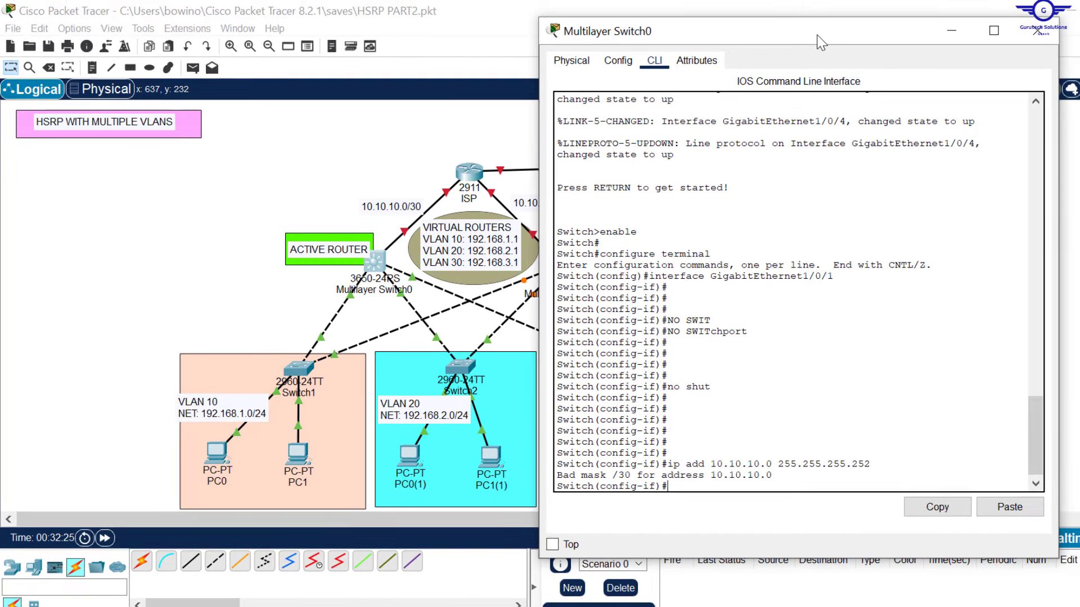
Step: Assign IP address 10.10.10.1 with mask 255.255.255.252 to Multilayer Switch0's GigabitEthernet1/0/1 and return to global configuration mode
key("Up")
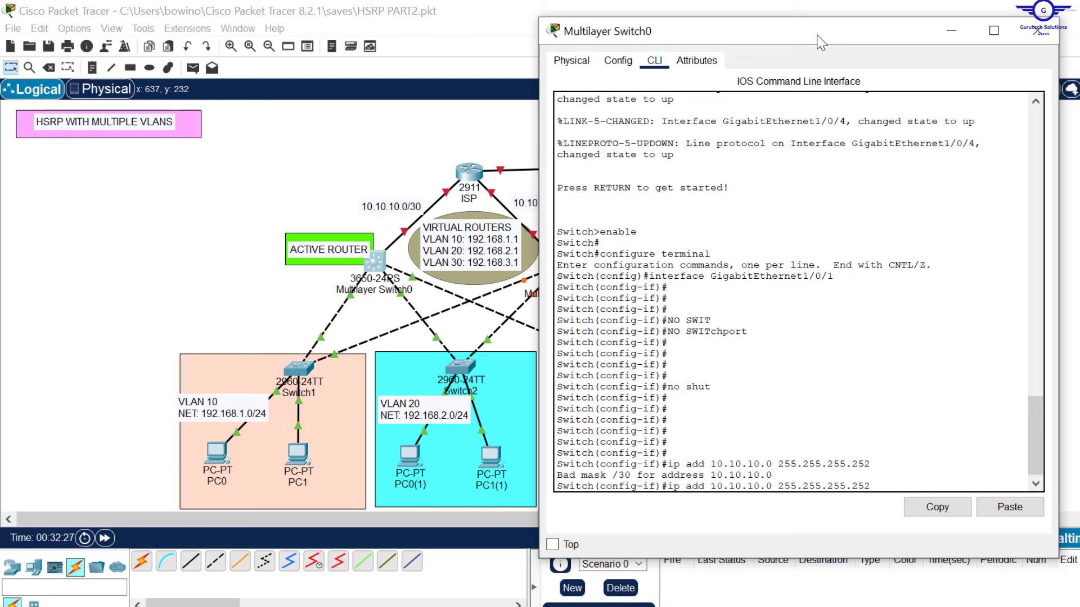
key("BackSpace")
type("1")
key("Return")
key("Return")
key("Return")
key("Return")
key("Return")
type("ex")
key("Return")
key("Return")
key("Return")
key("Return")
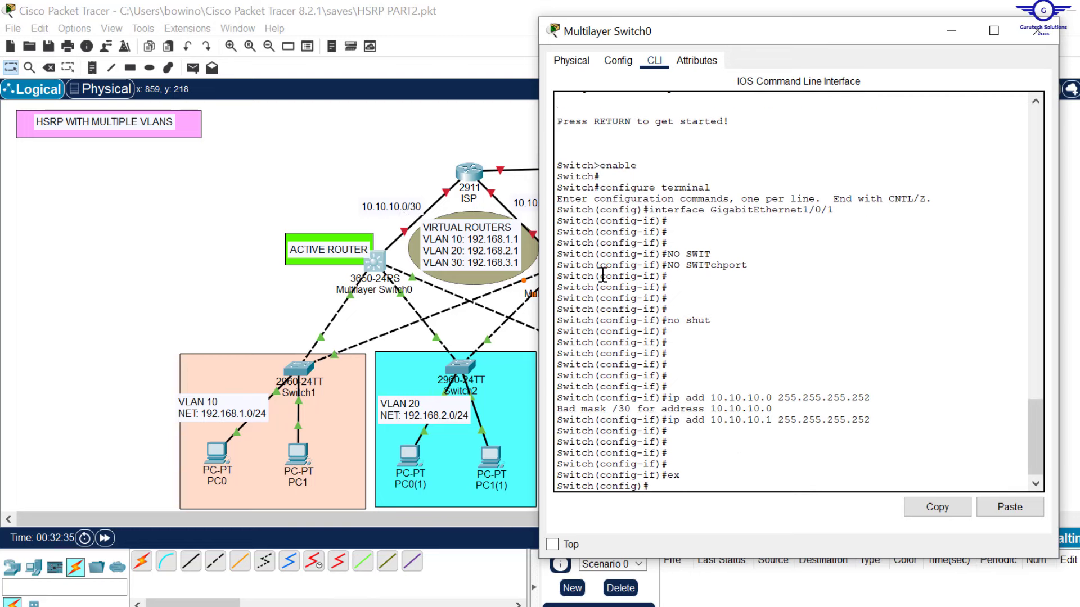
type("do sh")
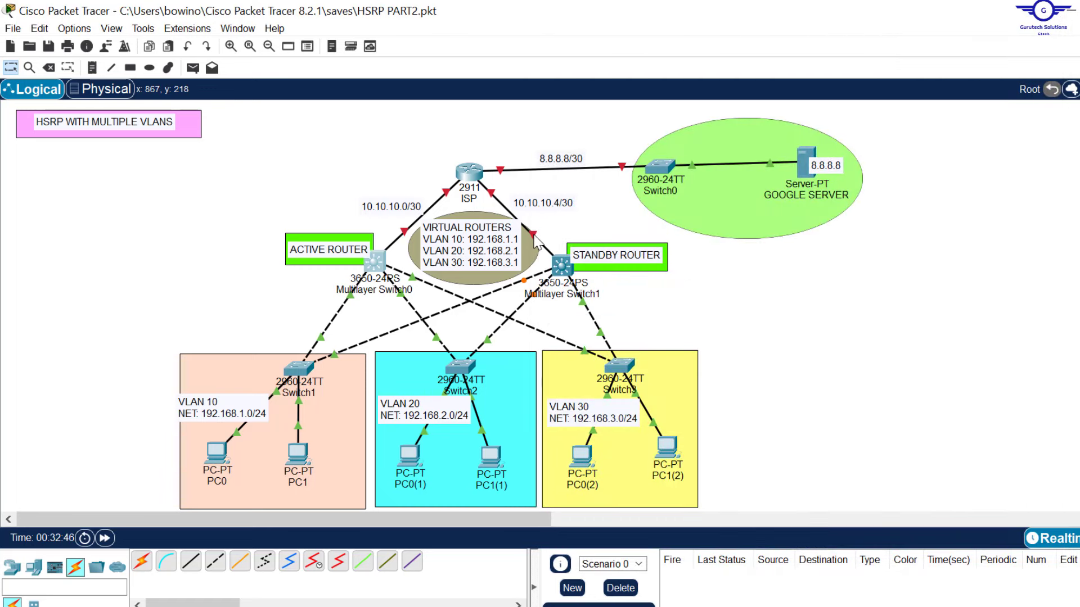
Step: Enable interface GigabitEthernet1/0/1 on Multilayer Switch1 with the command no shut
left_click(562, 278)
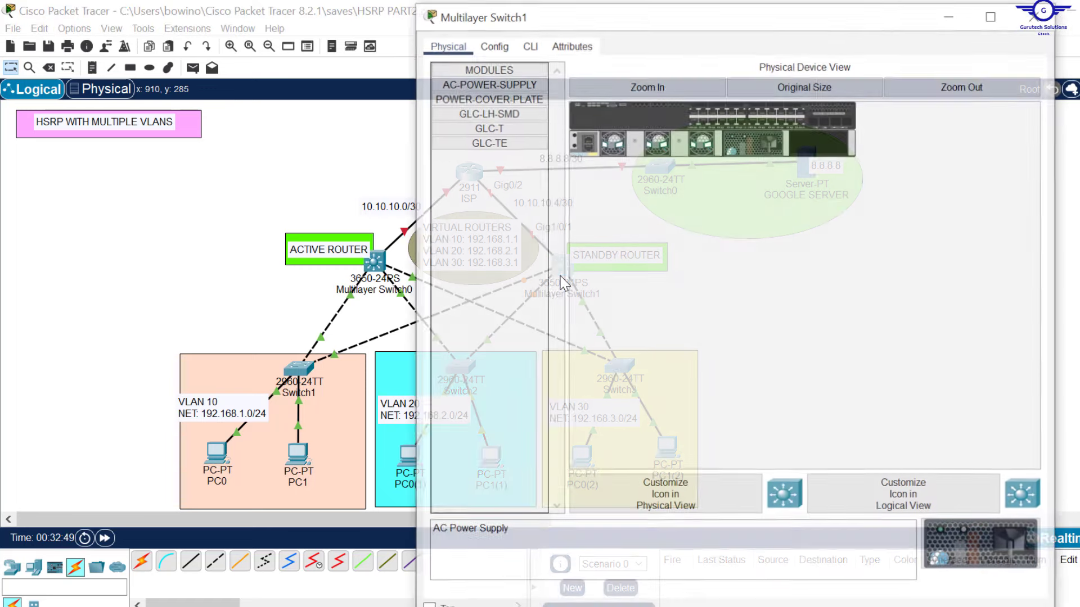
left_click(495, 46)
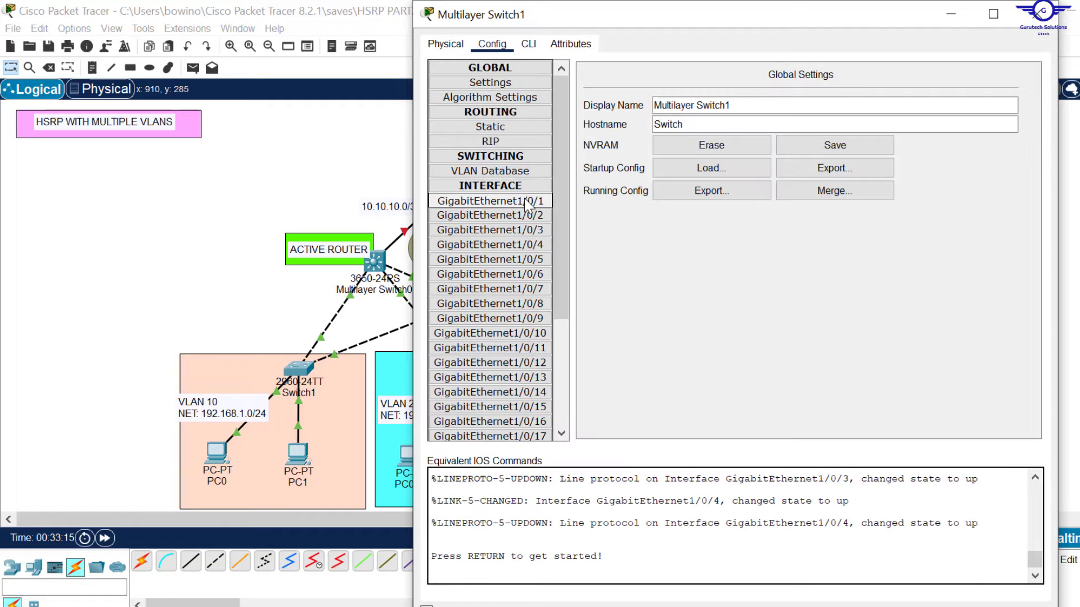
left_click(527, 204)
left_click(529, 44)
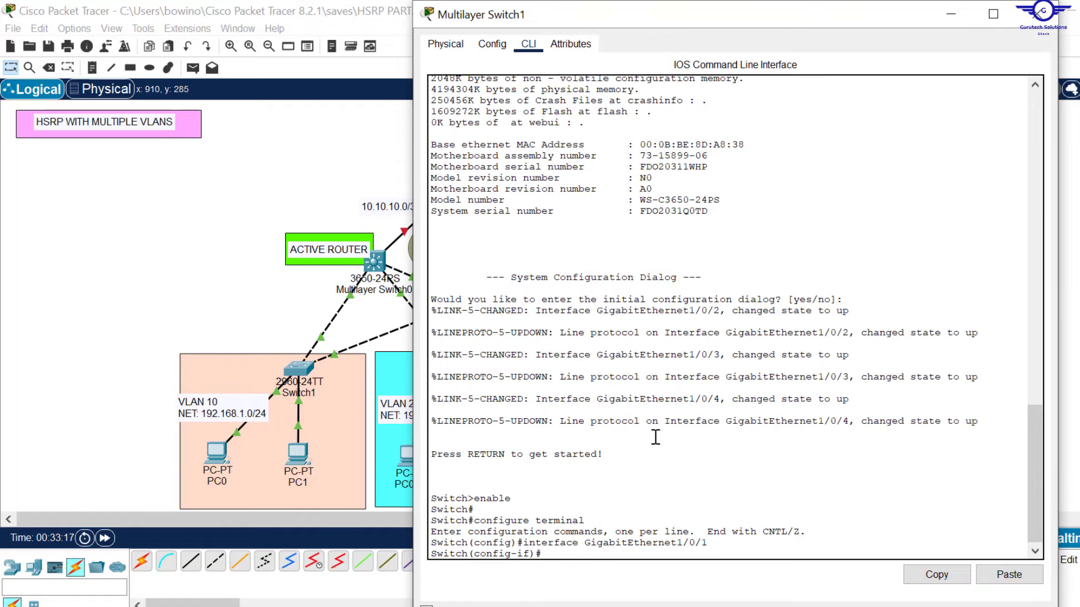
key("Return")
key("Return")
key("Return")
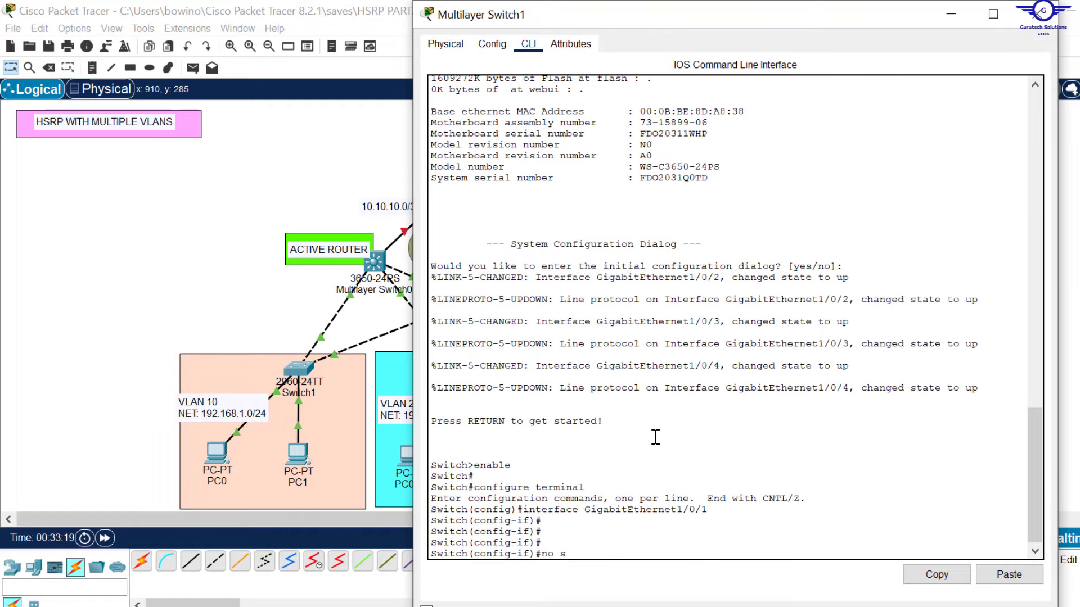
type("no shut")
key("Return")
key("Return")
key("Return")
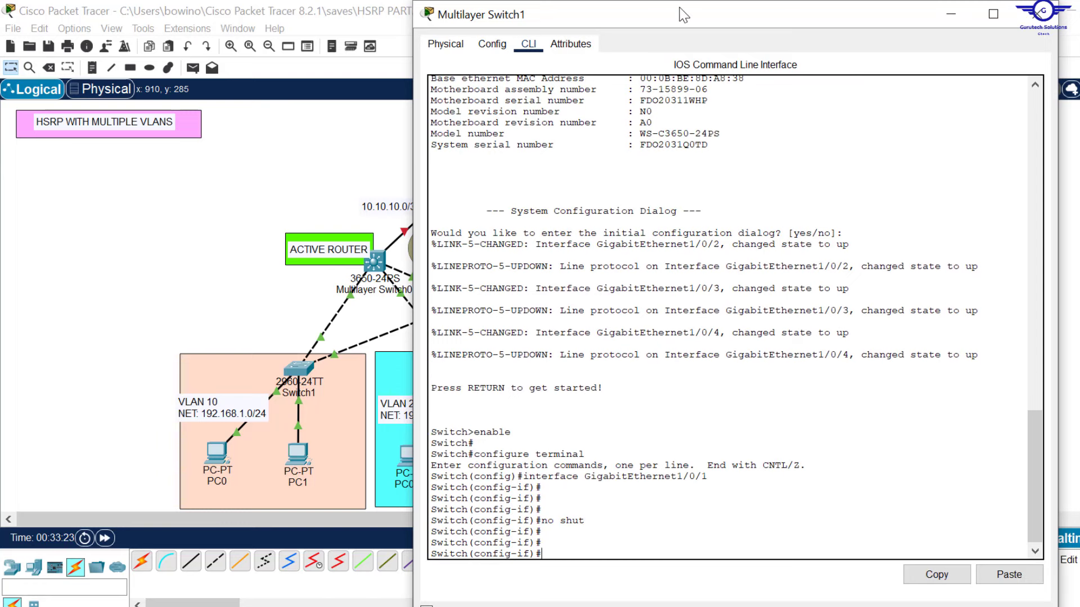
Step: Make Multilayer Switch1's GigabitEthernet1/0/1 a routed port with the command no switchport
left_click_drag(679, 8, 654, 41)
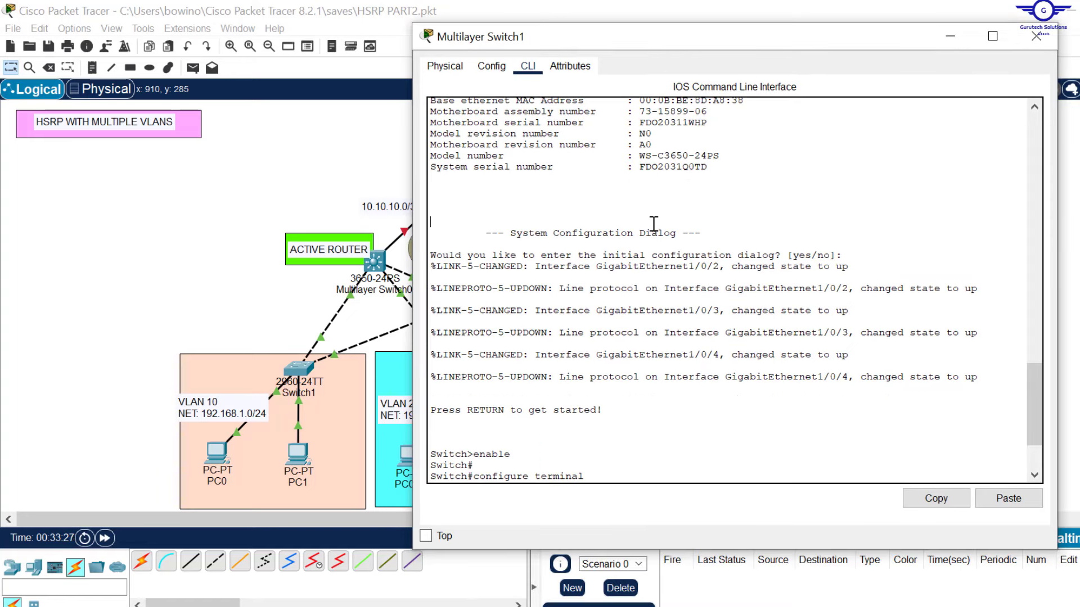
scroll(653, 223, "down", 4)
type("nfig-if)#no s")
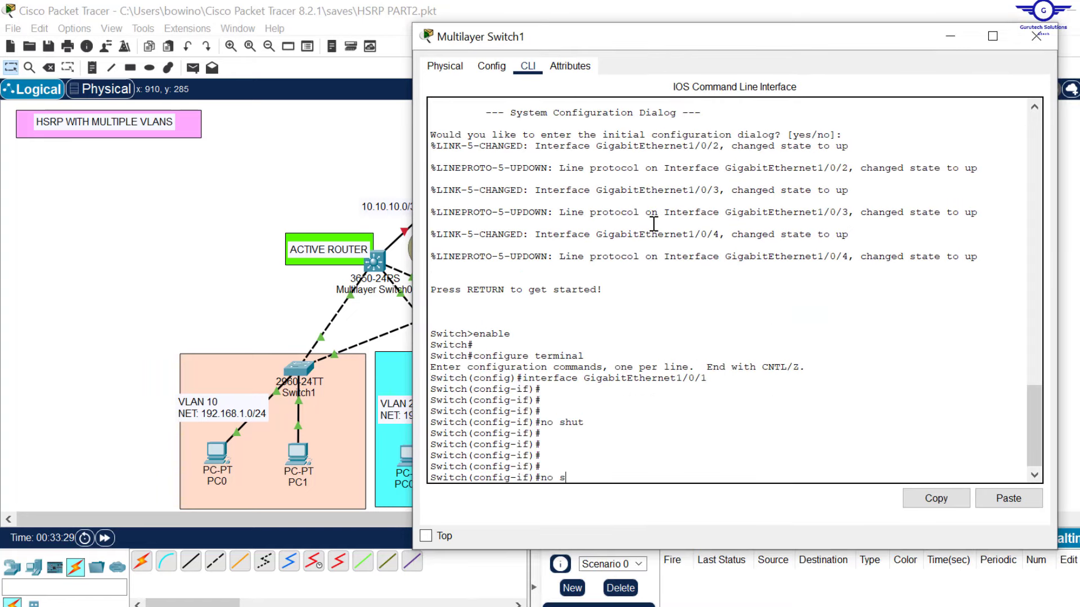
key("Tab")
type("w")
key("Tab")
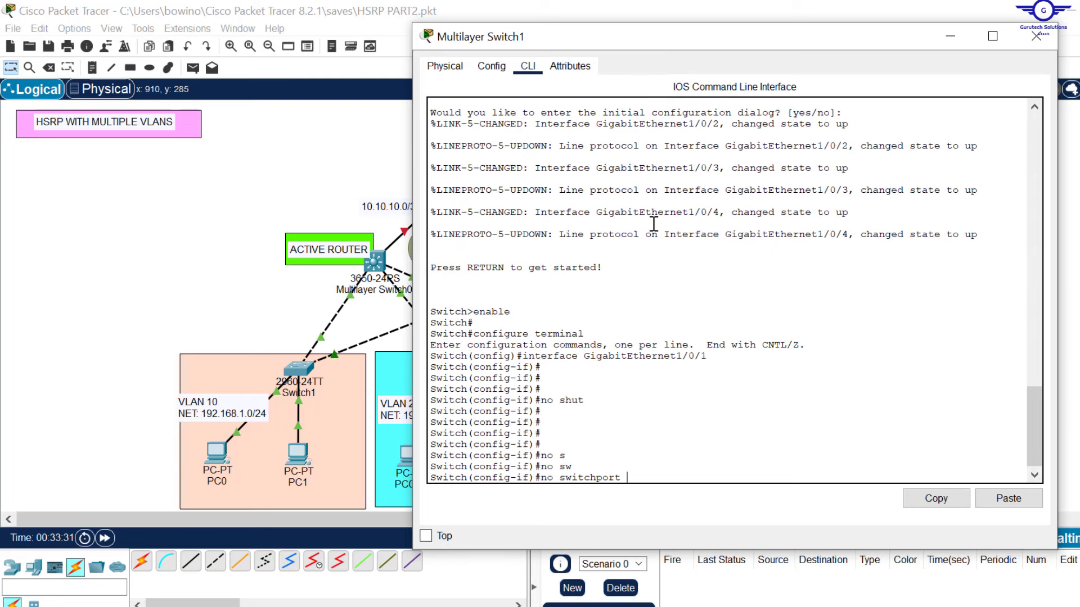
key("Return")
key("Return")
key("Return")
key("Return")
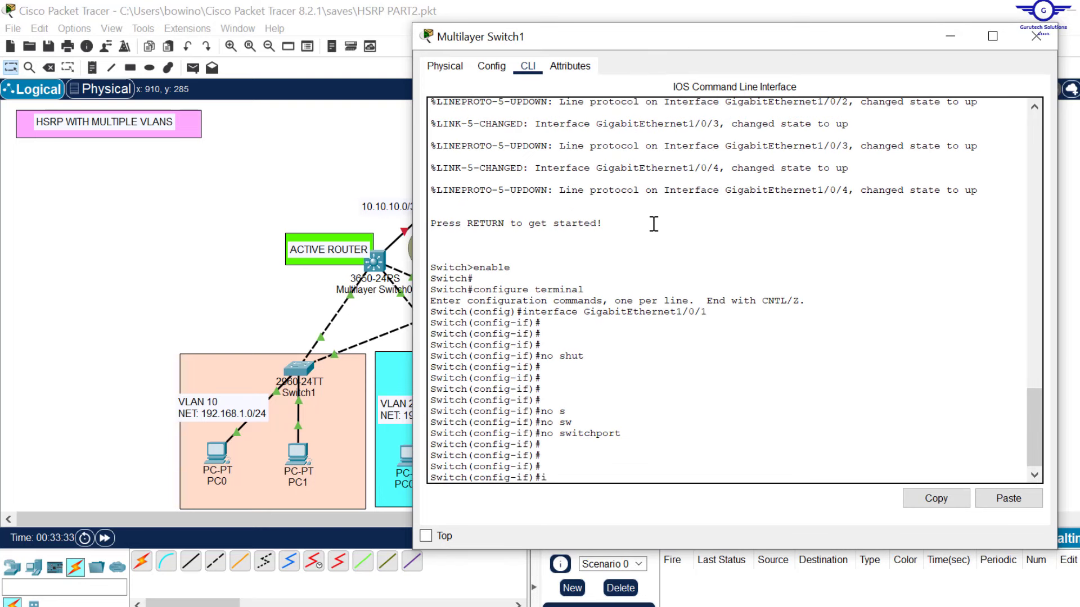
Step: Assign IP address 10.10.10.5 with mask 255.255.255.252 to Multilayer Switch1's GigabitEthernet1/0/1
type("ip add 10.10.10.")
left_click(305, 164)
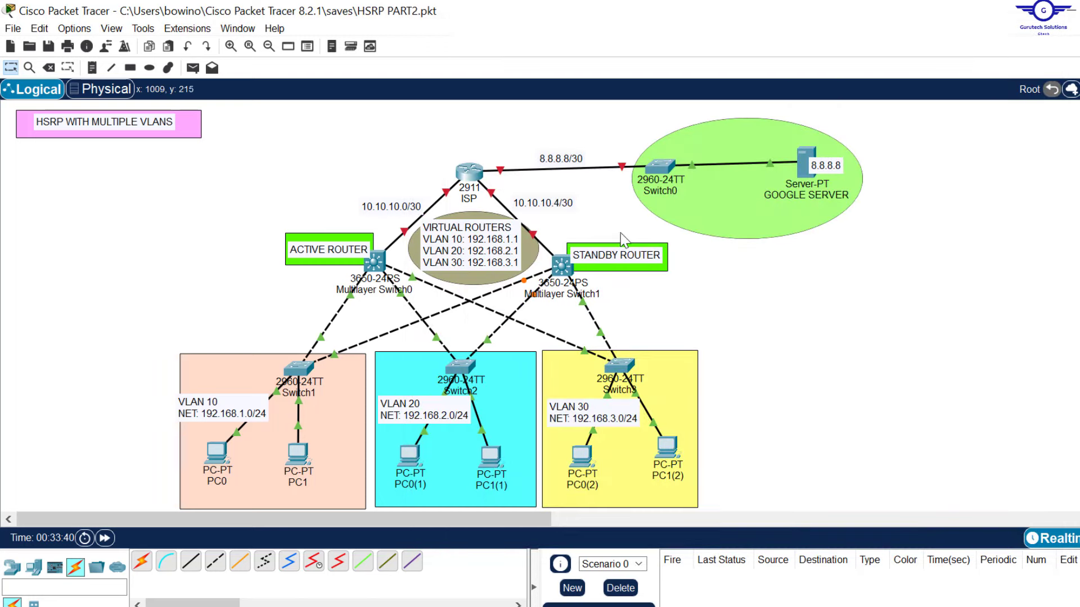
left_click(561, 264)
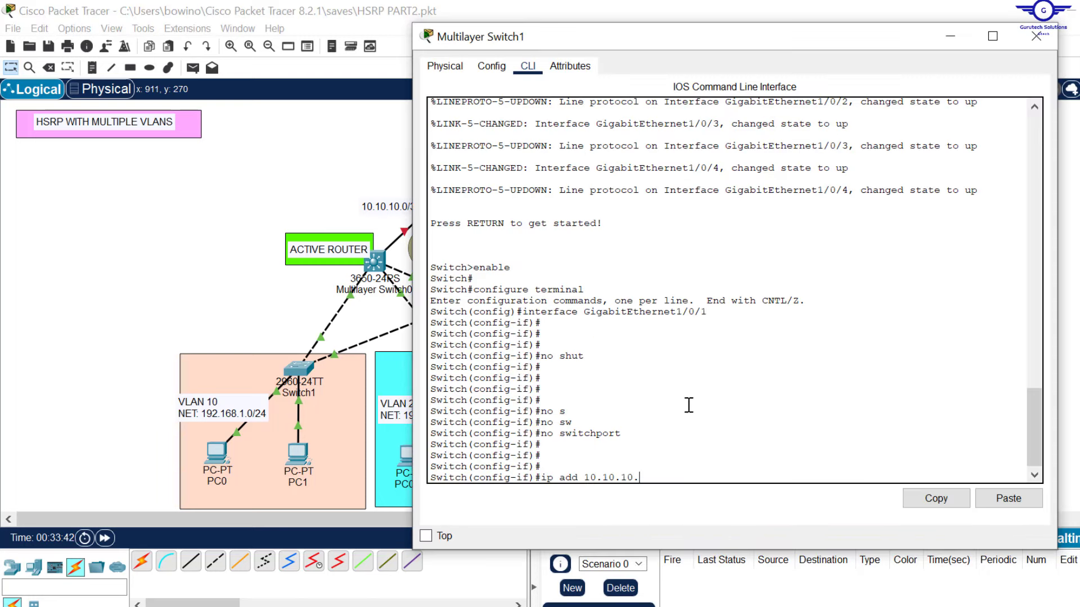
type("5 255.255.255.252")
key("Return")
key("Return")
key("Return")
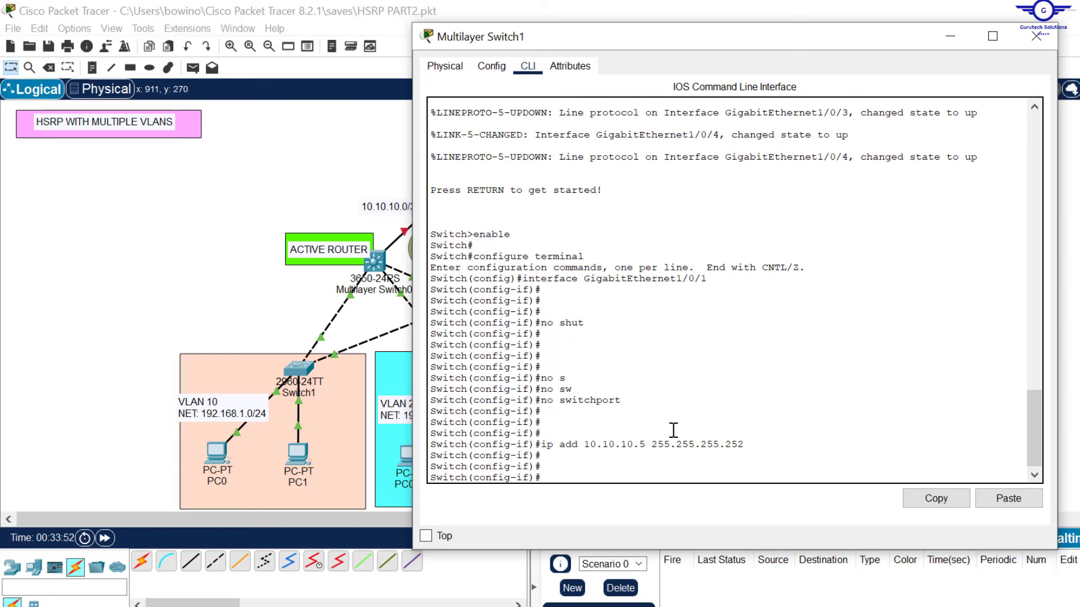
Step: Return Multilayer Switch1 to global configuration mode, save its configuration with do wr and close its window
type("exit")
key("Return")
key("Return")
key("Return")
key("Return")
key("Return")
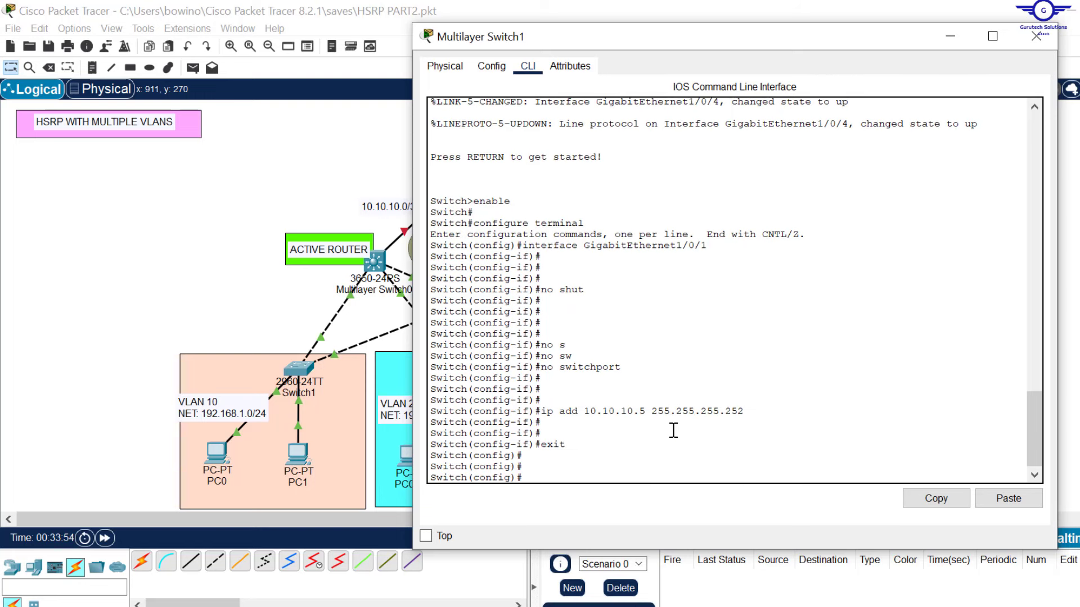
type("do wr")
key("Return")
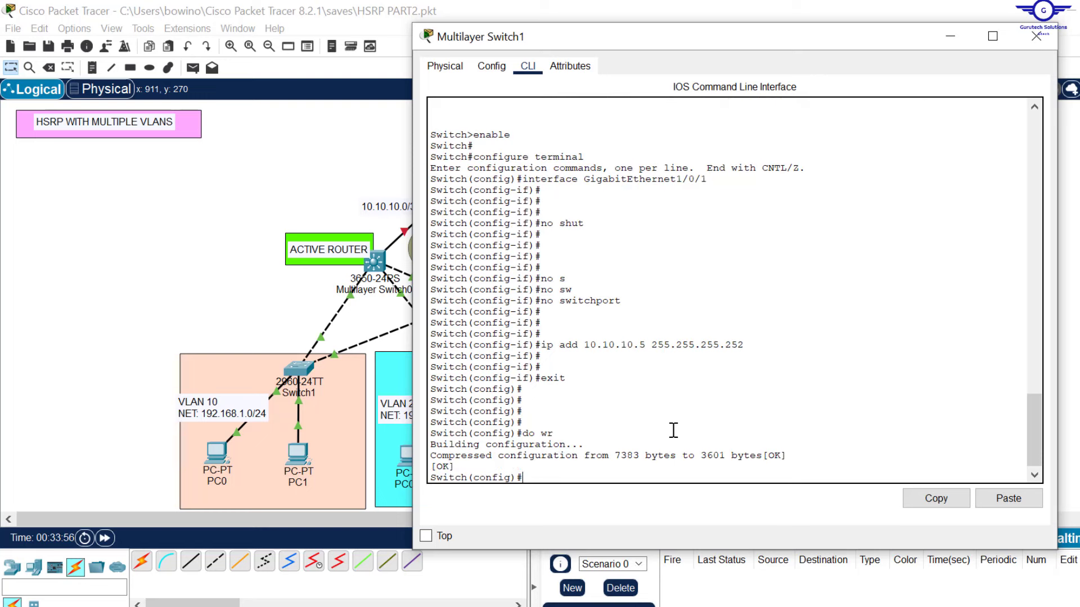
left_click(1036, 36)
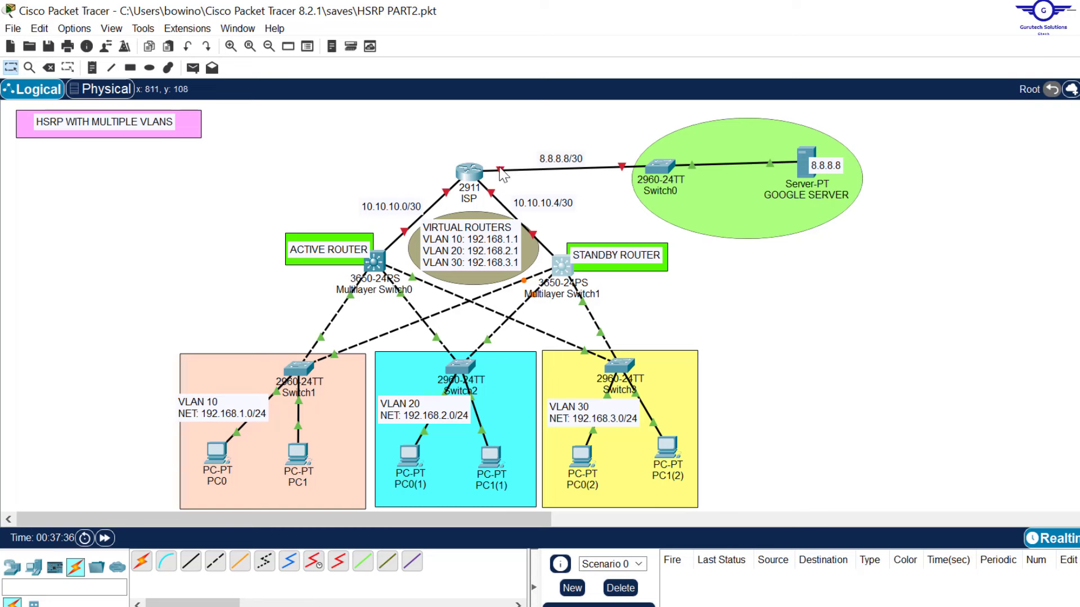
Step: Change the network label on the link between the ISP router and Switch0 to 8.8.8.0/24
double_click(568, 163)
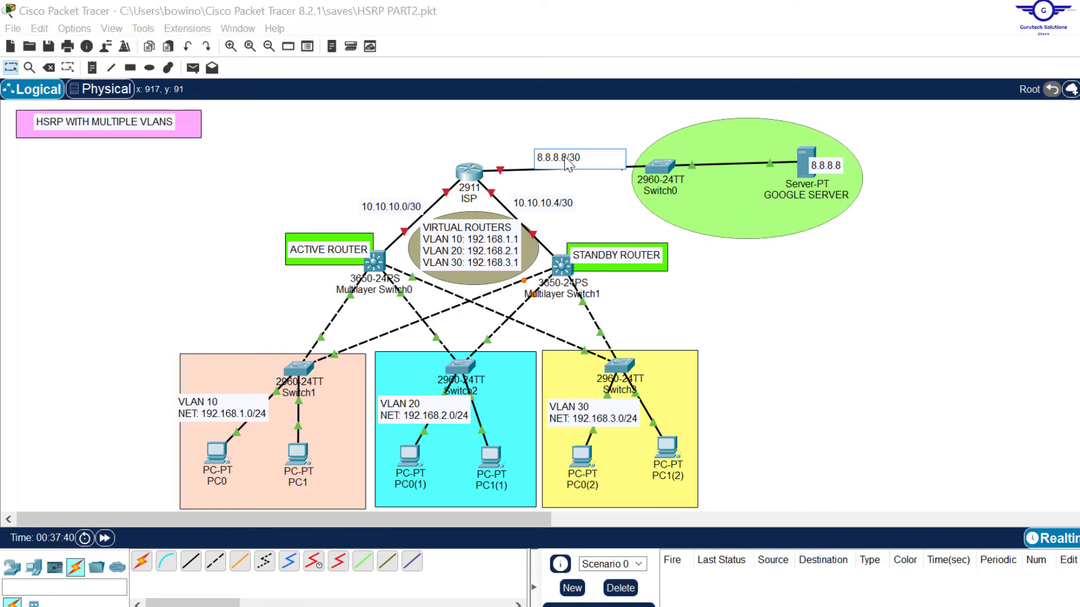
left_click(566, 158)
key("BackSpace")
type("0")
left_click(522, 156)
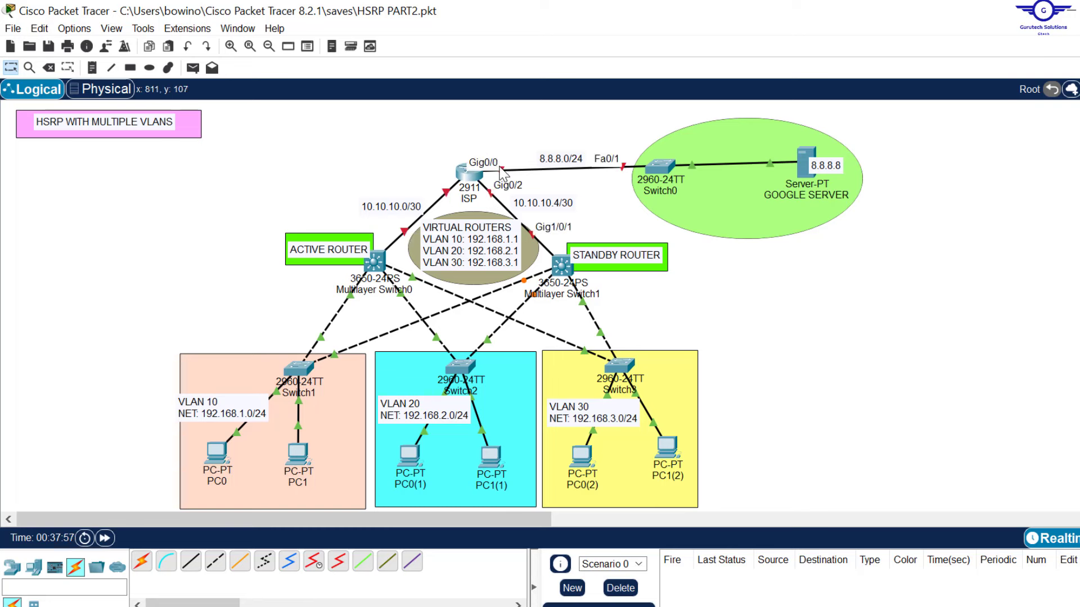
Step: Enable GigabitEthernet0/0 on the ISP router and give it an address in network 8.8.8.0/24 with mask 255.255.255.0
left_click(470, 172)
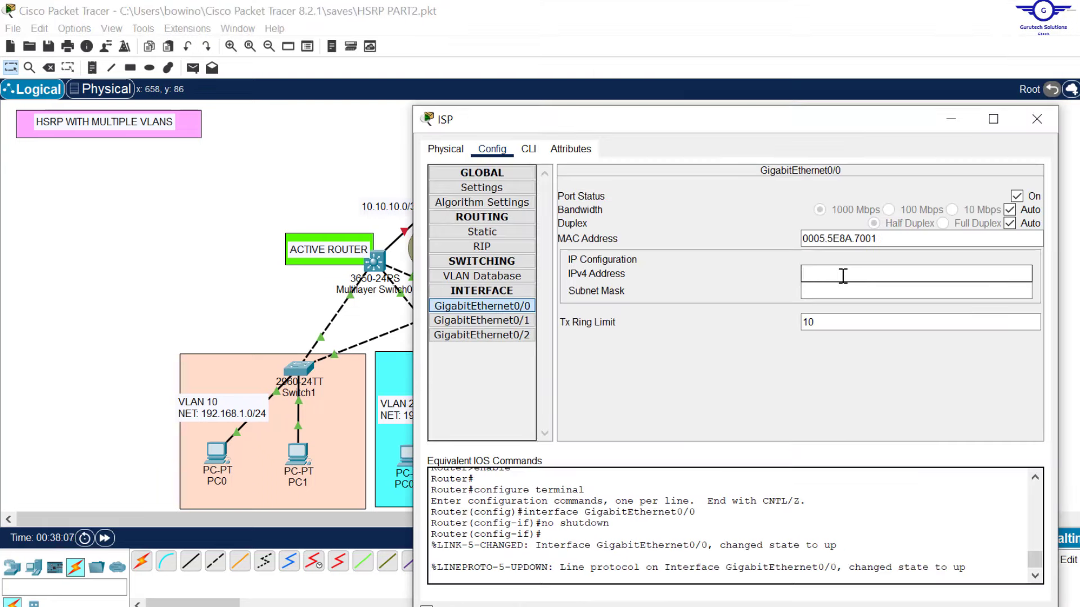
left_click(852, 290)
key("BackSpace")
type("255.255.0")
Step: Assign 10.10.10.2 to the ISP router's GigabitEthernet0/1 and 10.10.10.6 to GigabitEthernet0/2, both with mask 255.255.255.252, and enable both ports
left_click(481, 321)
left_click(844, 273)
type("10.10.10.2")
left_click(860, 290)
key("BackSpace")
key("BackSpace")
key("BackSpace")
key("BackSpace")
key("BackSpace")
type("255.255.252")
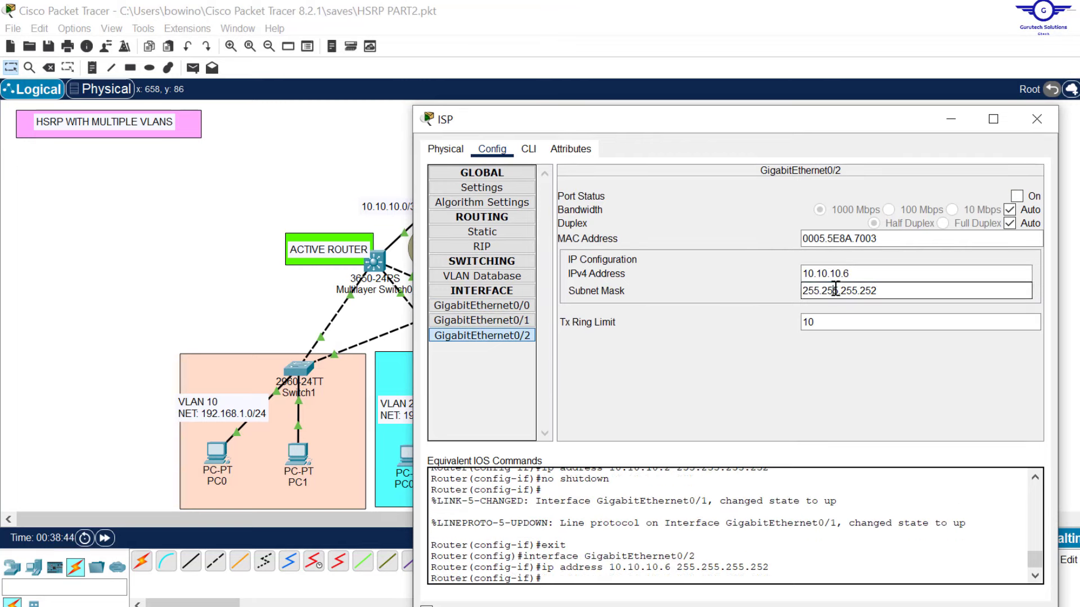
left_click(1016, 196)
left_click(1036, 118)
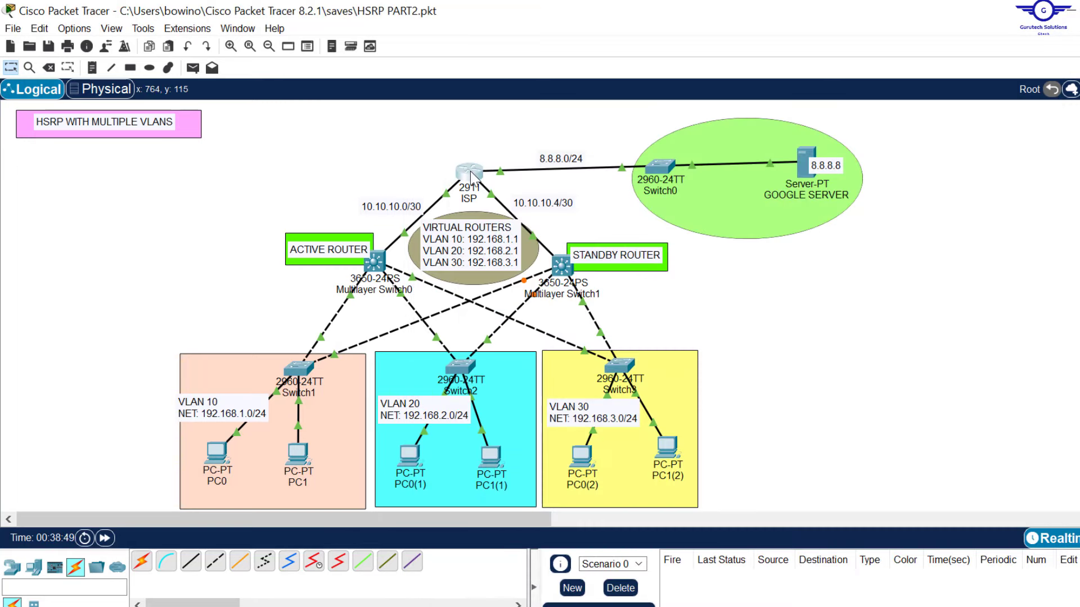
Step: Switch to the config-guide.txt notes in Notepad and highlight item 3 about VLANs and trunk ports on the access switches
mouse_move(470, 175)
key("alt+Tab")
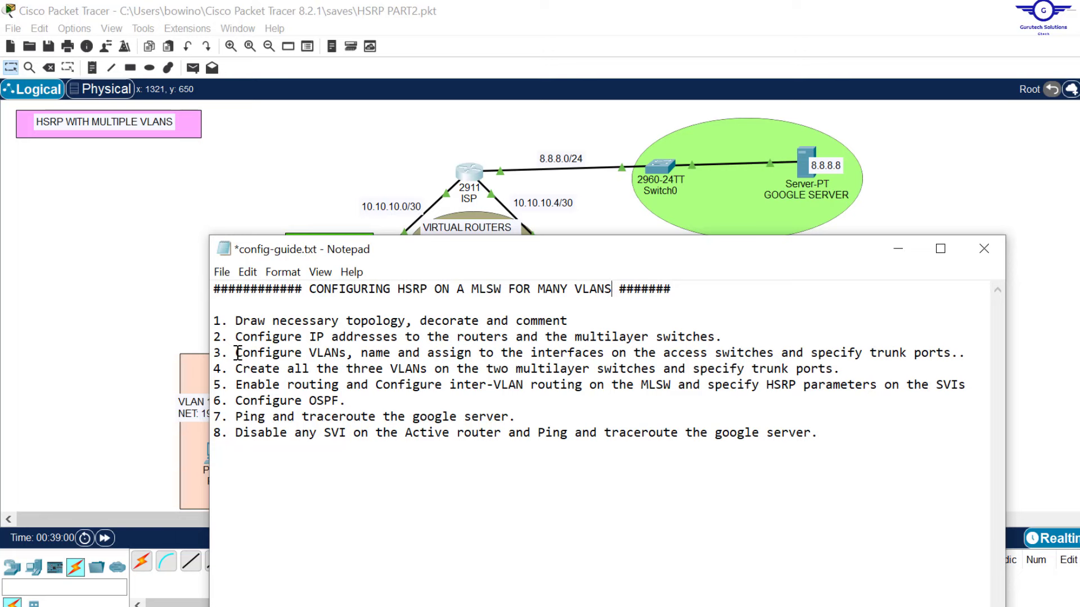
left_click_drag(237, 353, 968, 357)
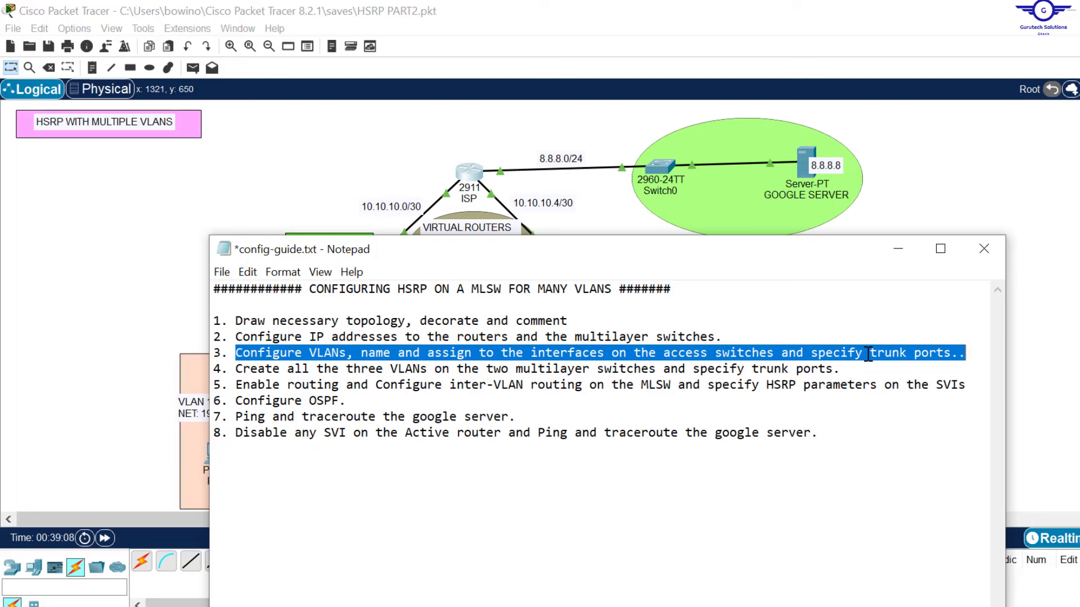
left_click(586, 208)
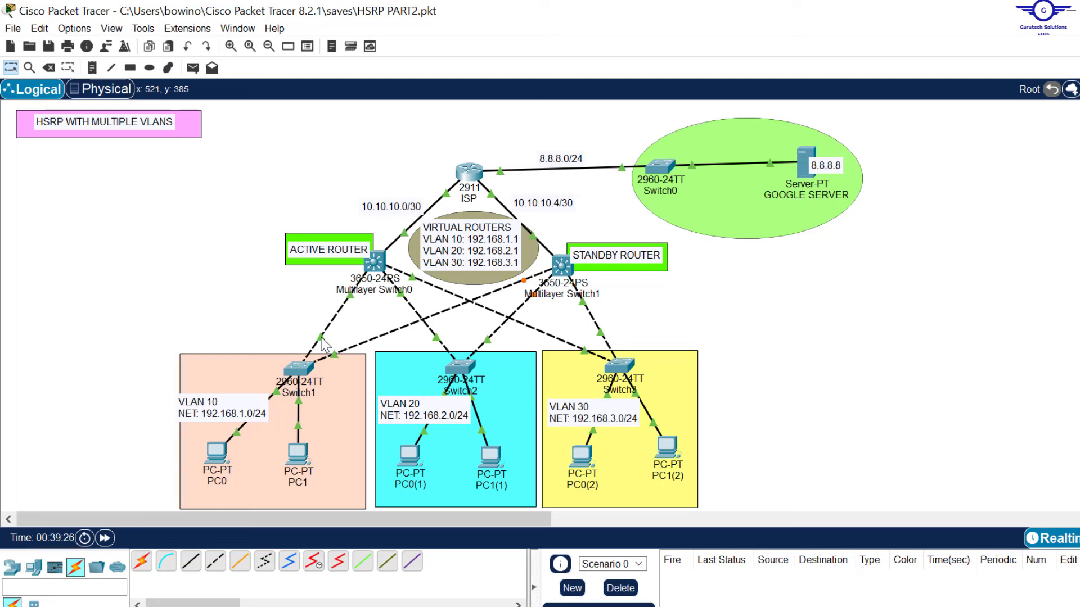
Step: Open the command line of access switch Switch1 and enter global configuration mode with en and conf t
mouse_move(331, 353)
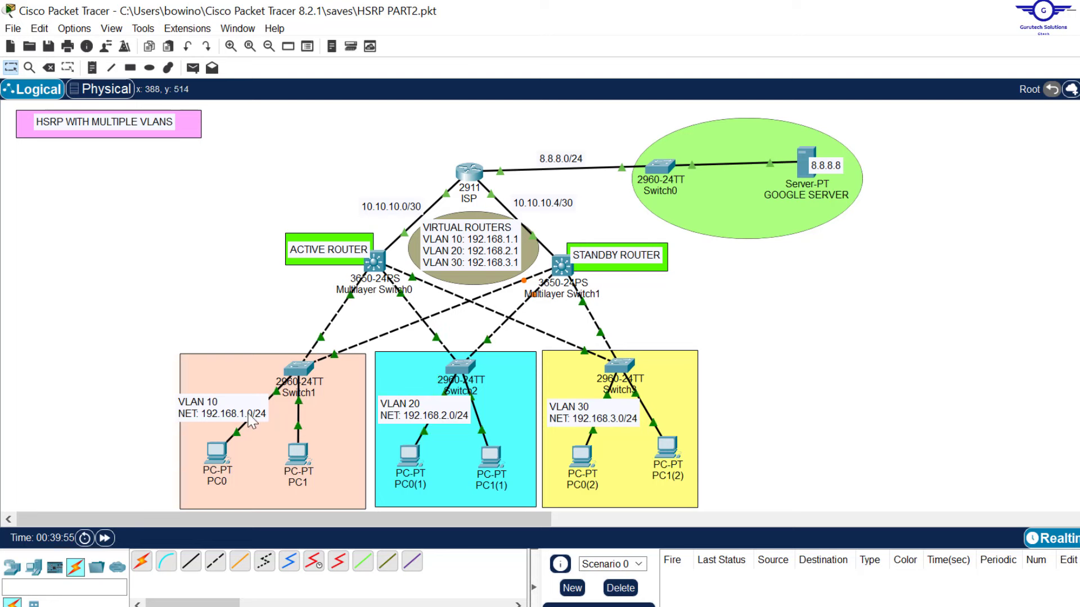
left_click(304, 363)
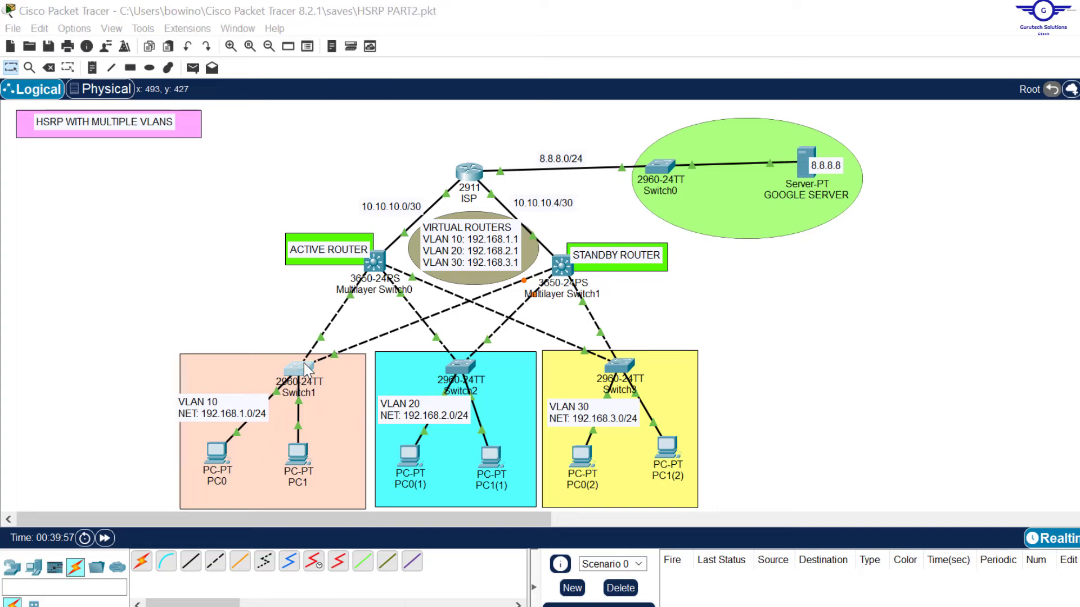
left_click_drag(571, 6, 571, 66)
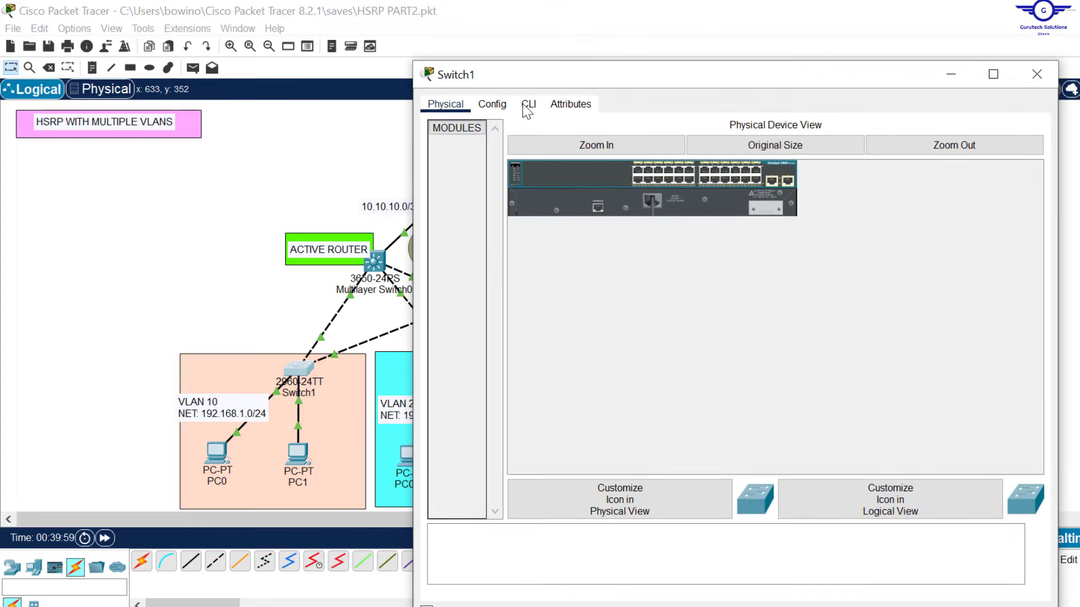
left_click(493, 104)
left_click(529, 105)
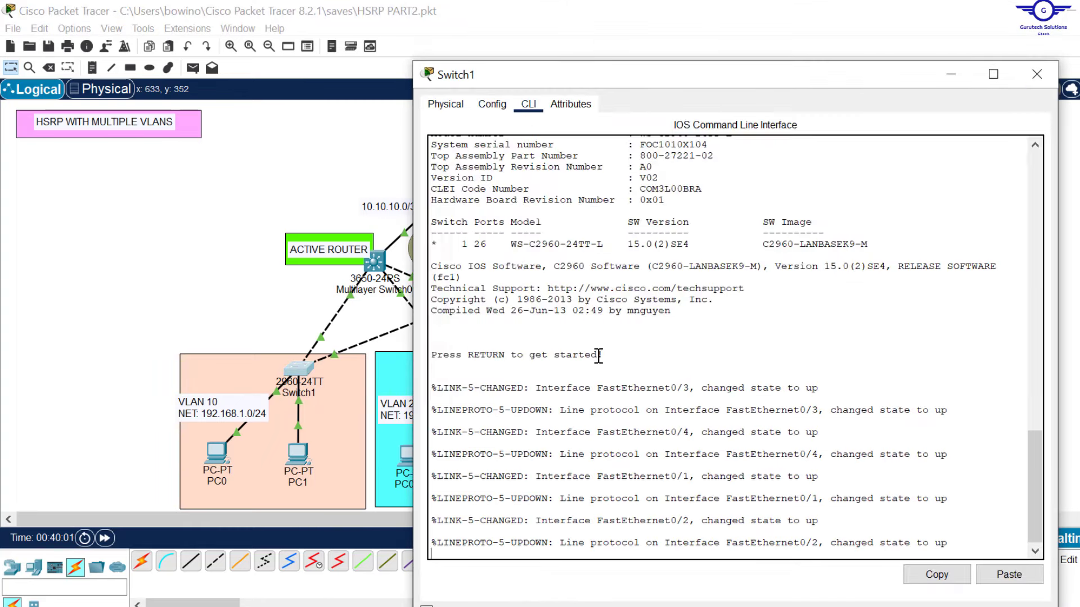
key("Return")
key("Return")
key("Return")
type("en")
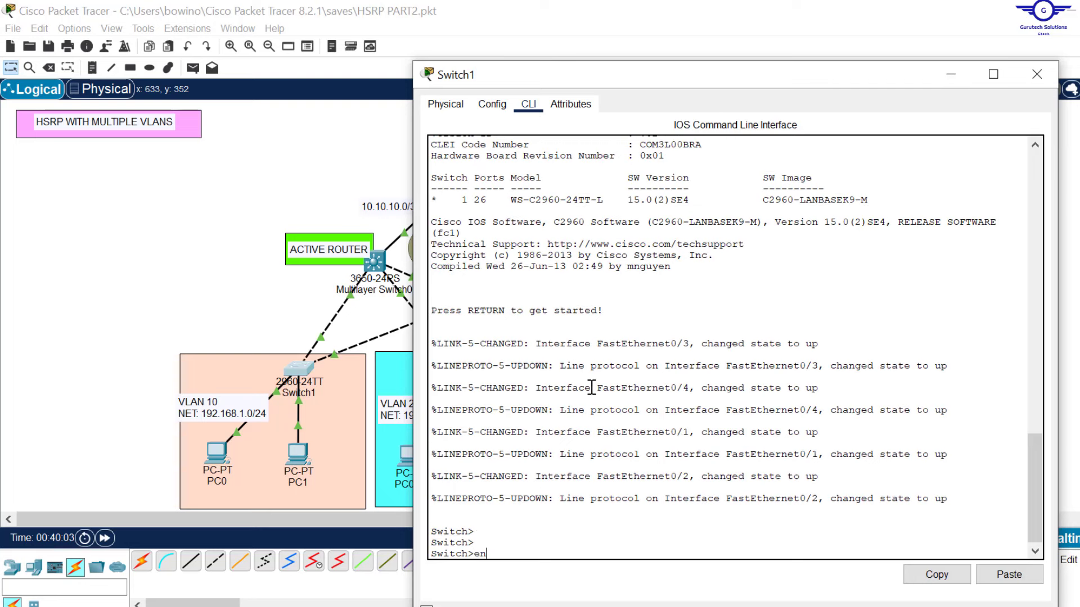
key("Return")
key("Return")
type("ch#c")
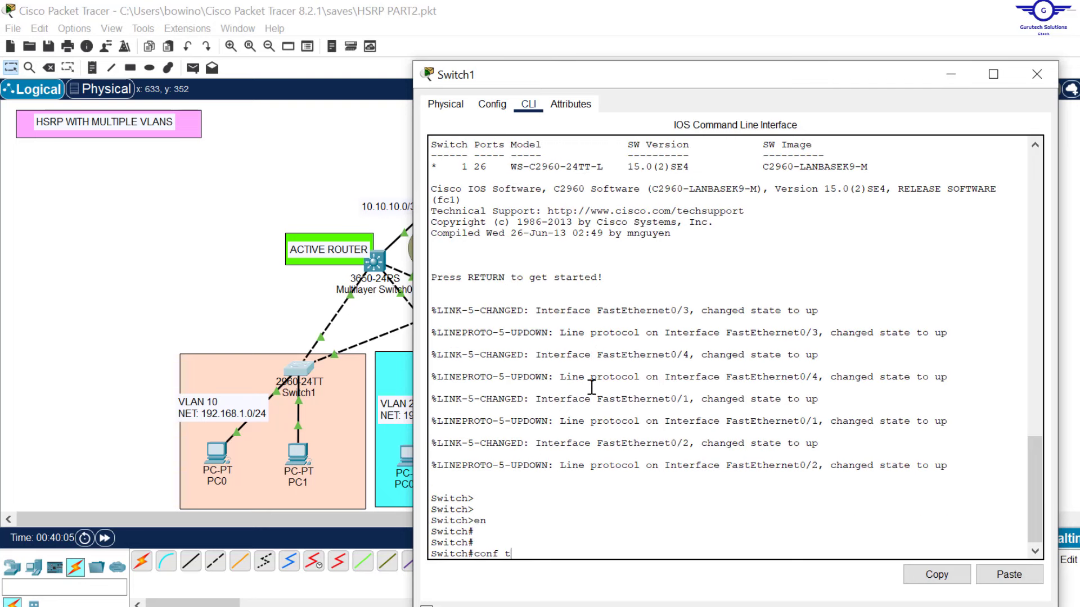
type("onf t")
key("Return")
key("Return")
key("Return")
key("Return")
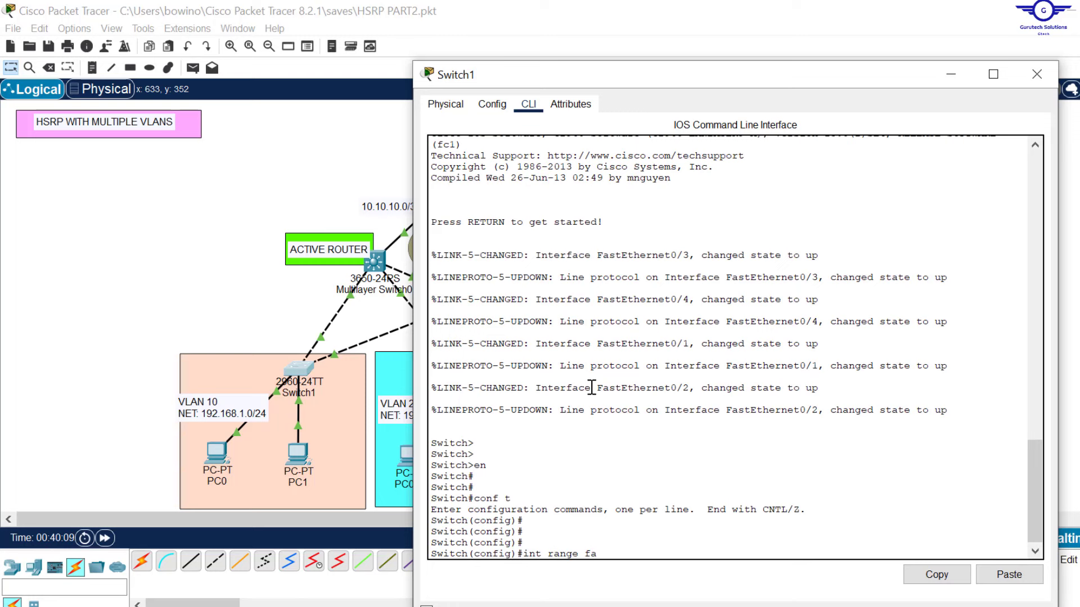
Step: Configure interfaces fa0/1-2 on Switch1 as trunk ports with the command switchport mode trunk
type("int range fa0/1-2")
key("Return")
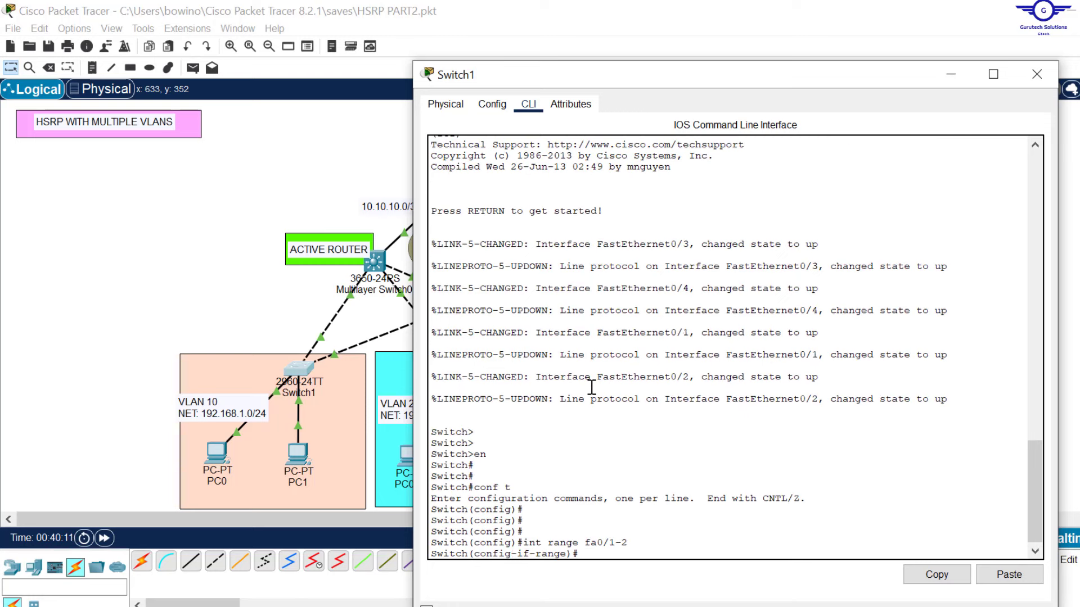
type("swit")
key("Tab")
type("m")
key("Tab")
type("tr")
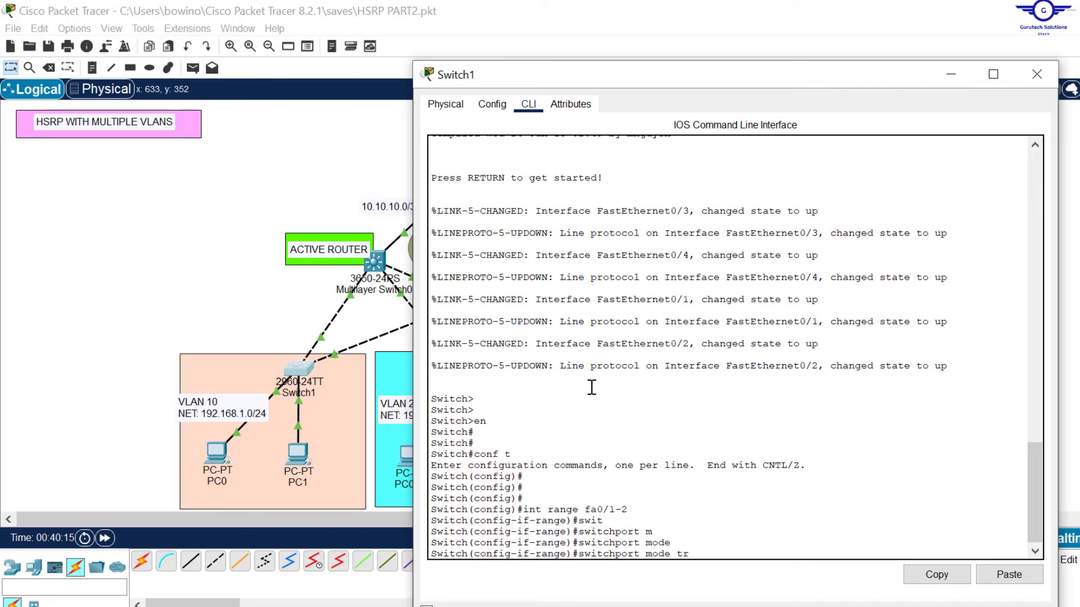
key("Tab")
key("Return")
key("Return")
key("Return")
key("Return")
key("Return")
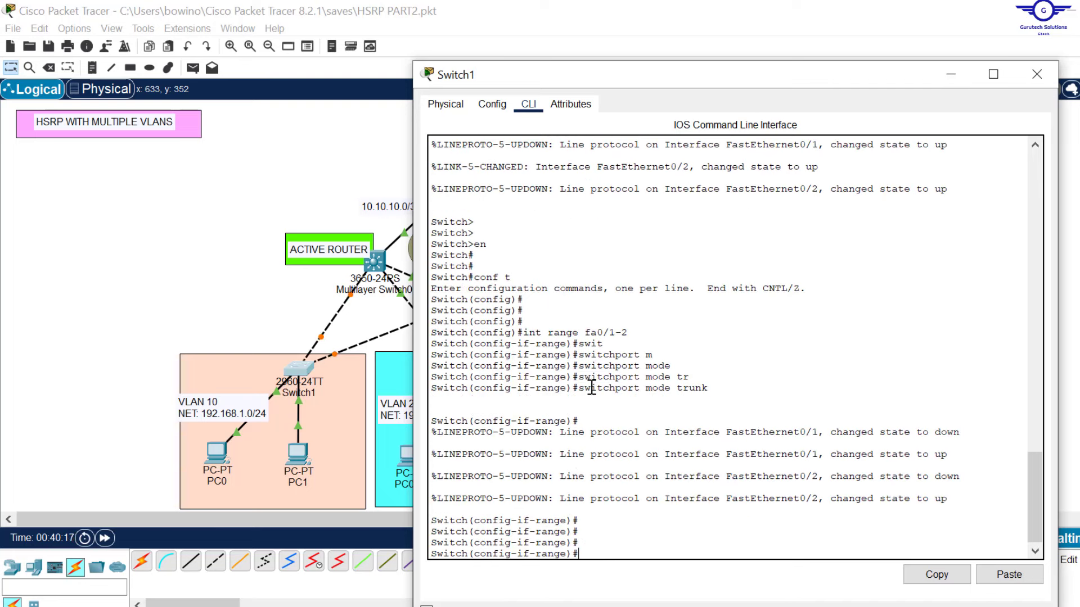
Step: Leave interface range configuration on Switch1 and save its configuration with do wr
type("ex")
key("Return")
key("Return")
key("Return")
key("Return")
key("Return")
type("do w")
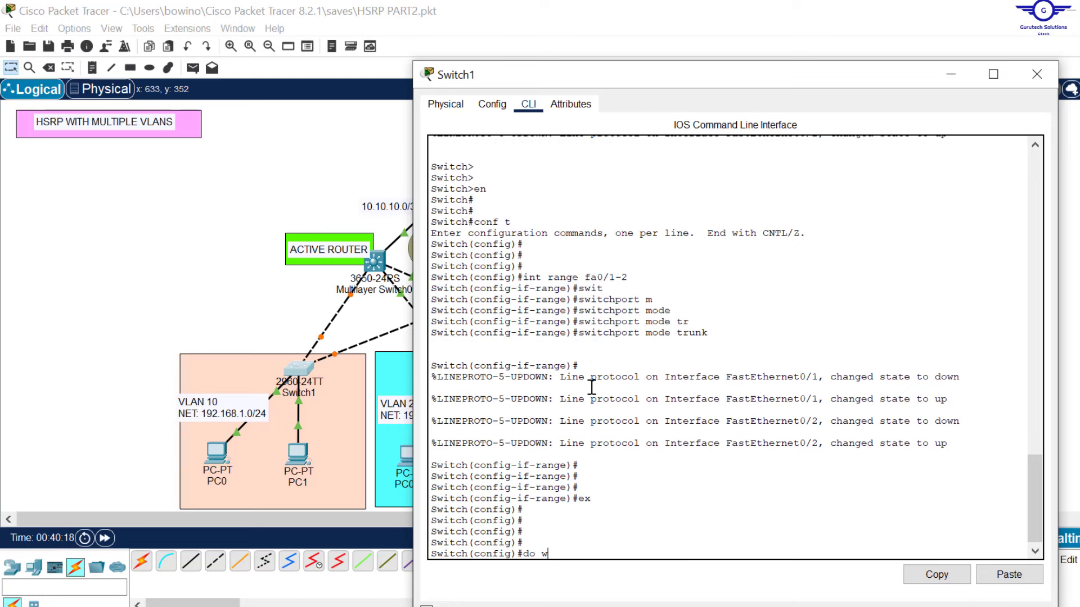
type("r")
key("Return")
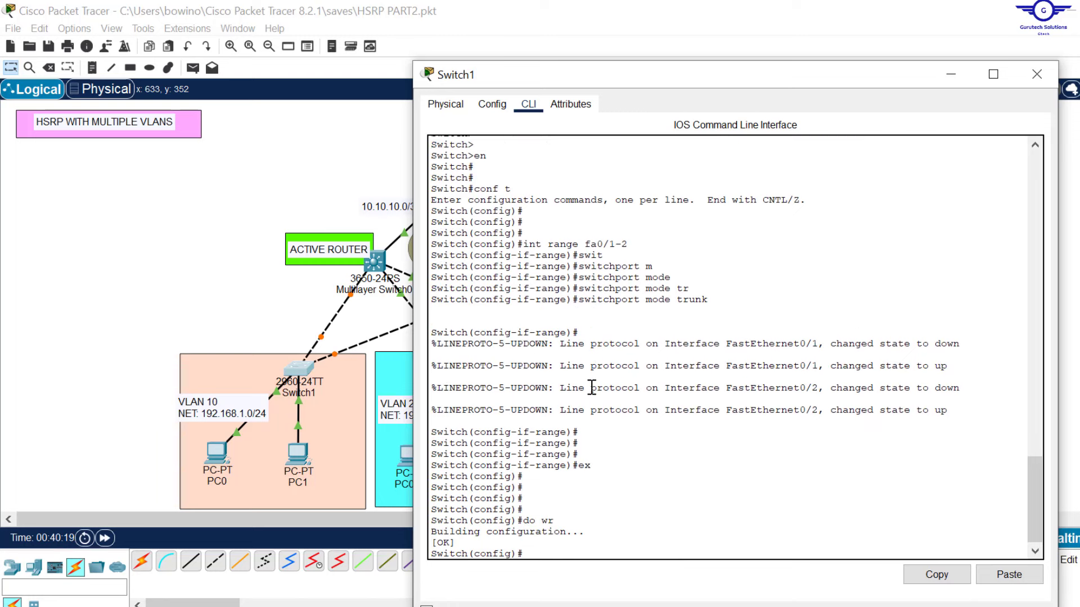
Step: Close Switch1's window and open the command lines of access switches Switch2 and Switch3
left_click(1042, 76)
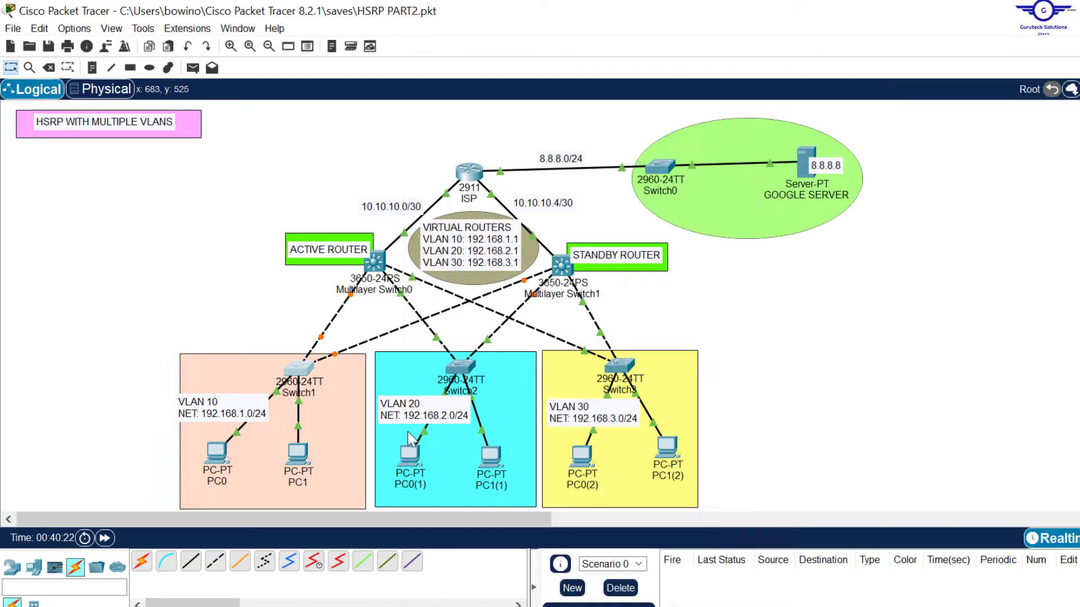
left_click(458, 364)
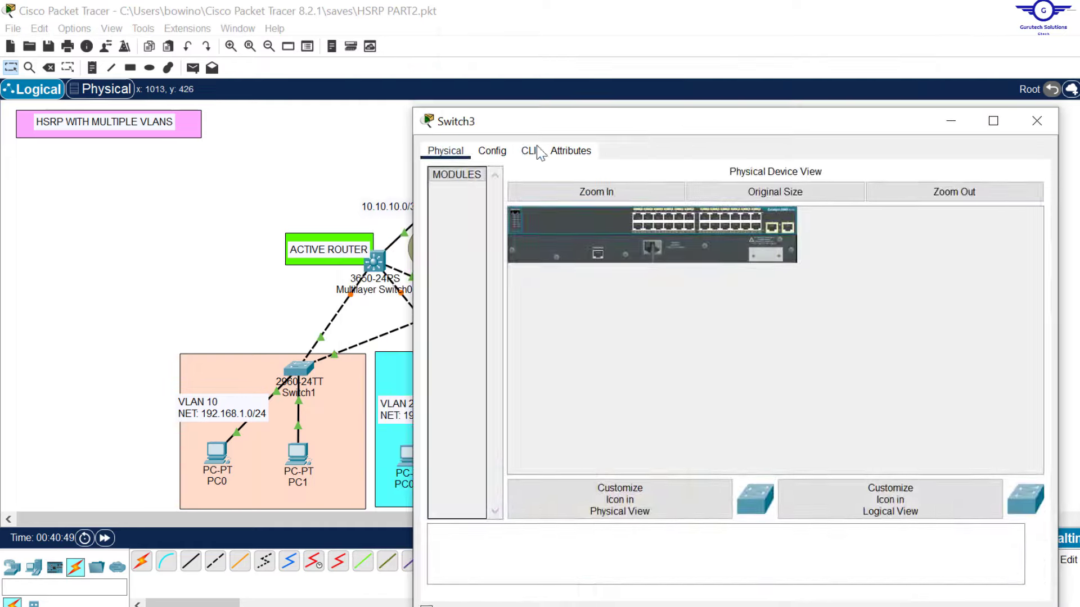
left_click(532, 150)
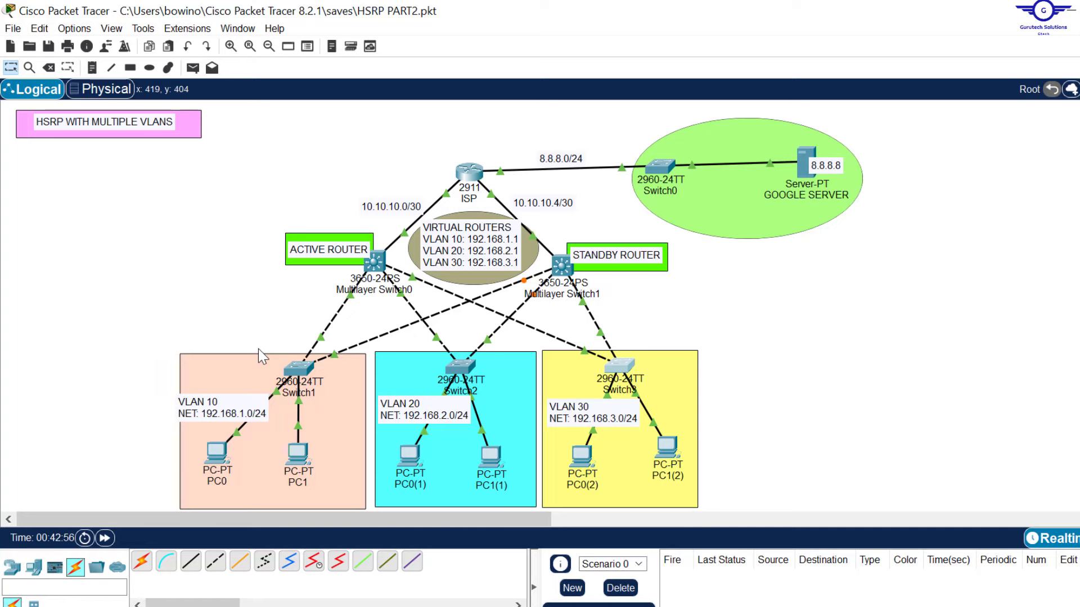
Step: Reopen the command line of access switch Switch1 and reposition its window so it fits fully on screen
left_click(299, 370)
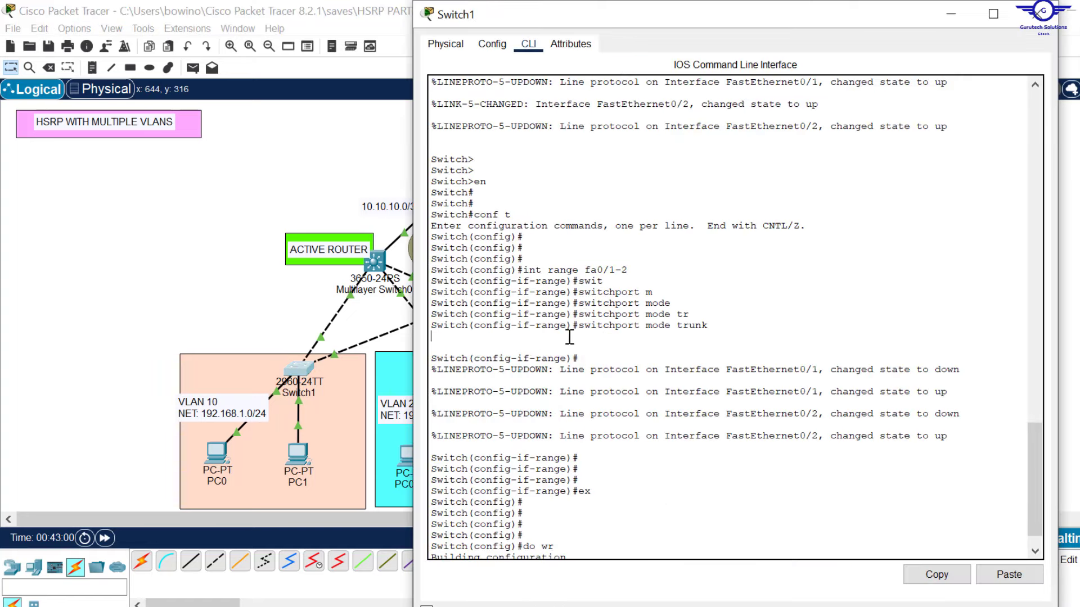
key("Return")
key("Return")
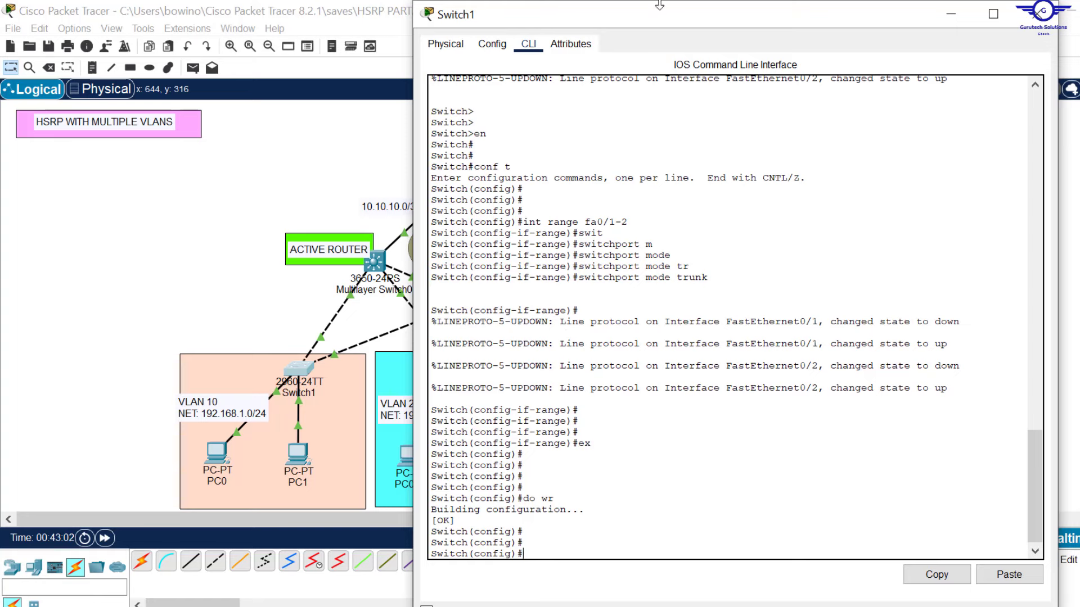
left_click_drag(656, 17, 630, 40)
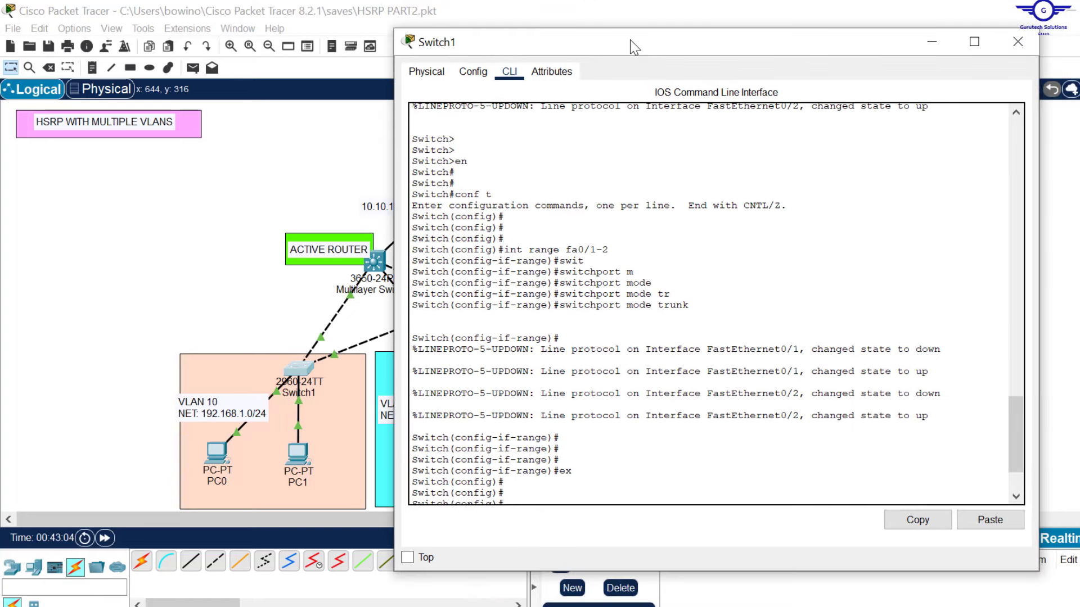
key("Return")
key("Return")
key("Return")
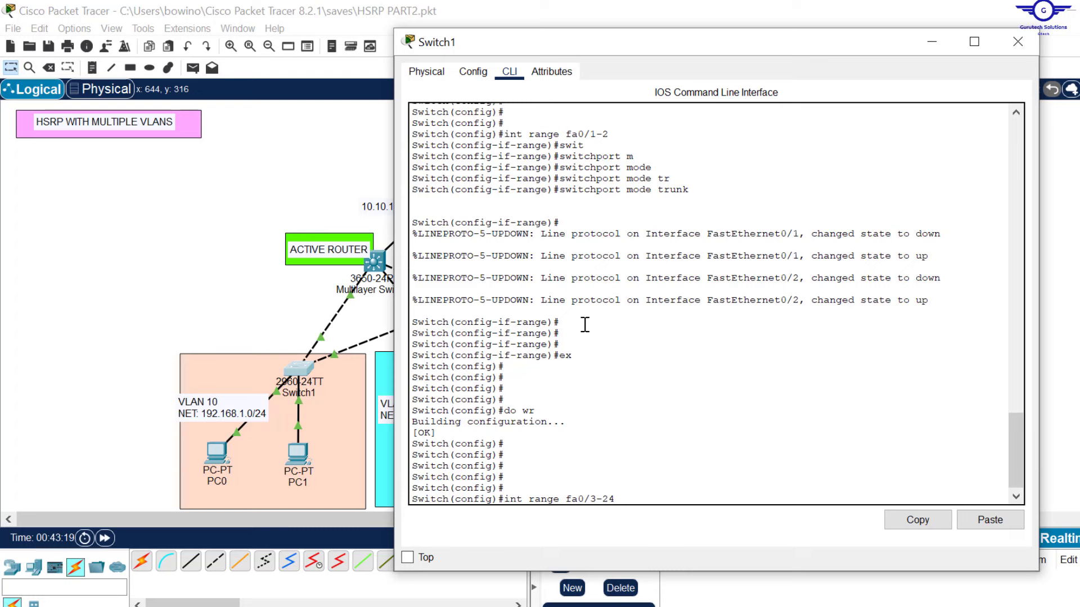
Step: Set interfaces fa0/3-24 on Switch1 to access ports with switchport mode access and return to global configuration mode
key("Return")
type("s")
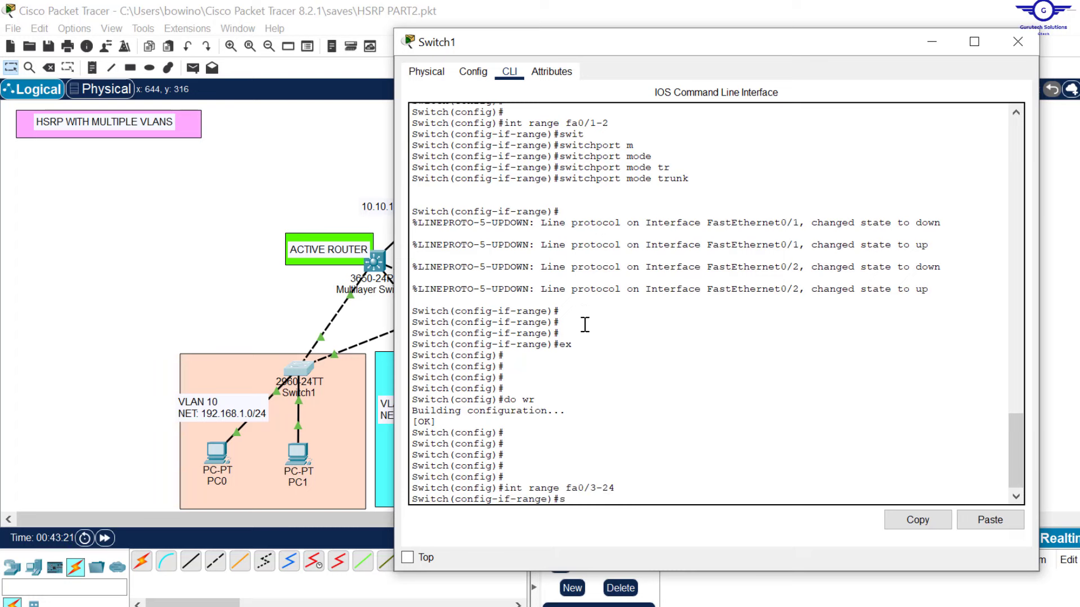
type("wit")
key("Tab")
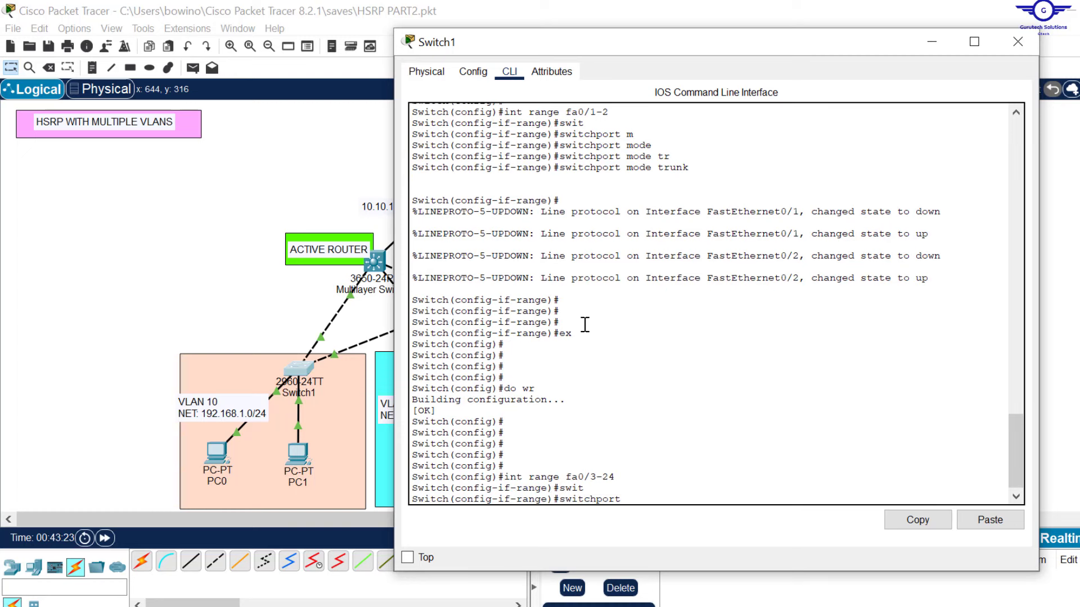
type("mo")
key("Tab")
type("a")
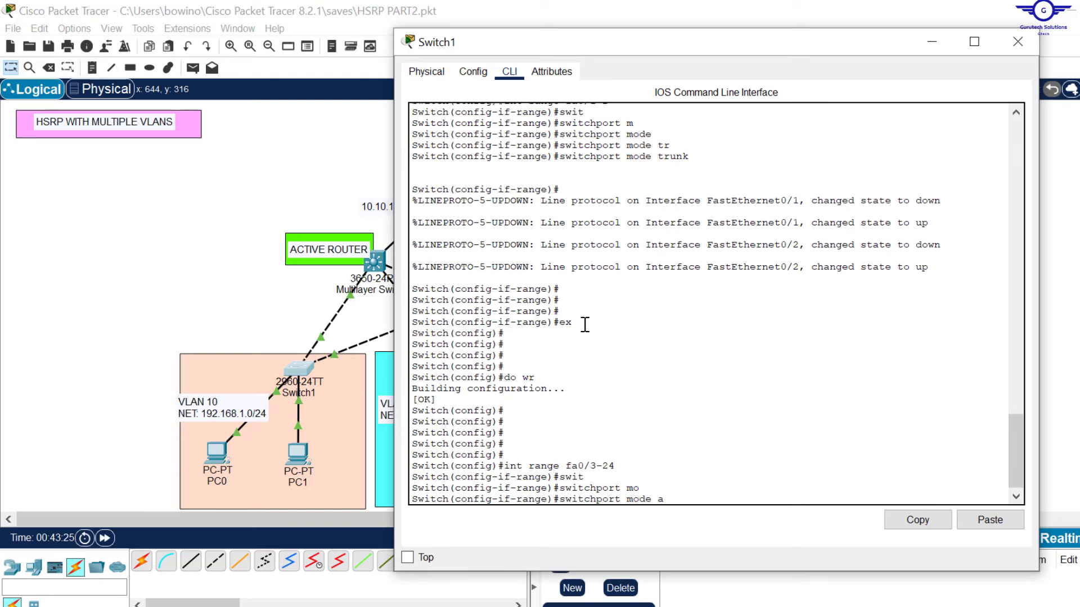
type("c")
key("Tab")
key("Return")
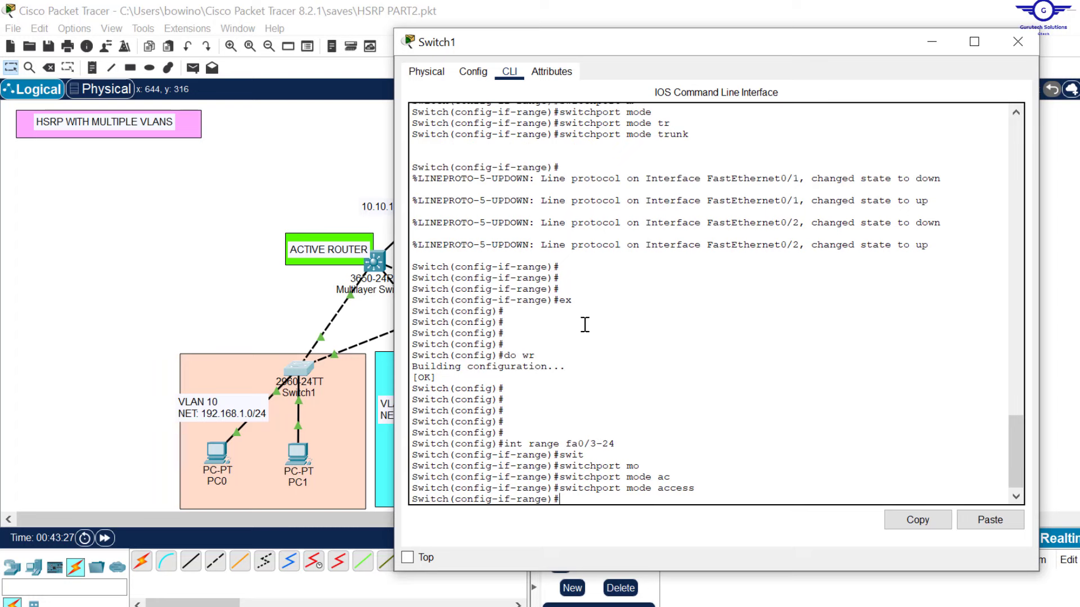
type("ex")
key("Return")
key("Return")
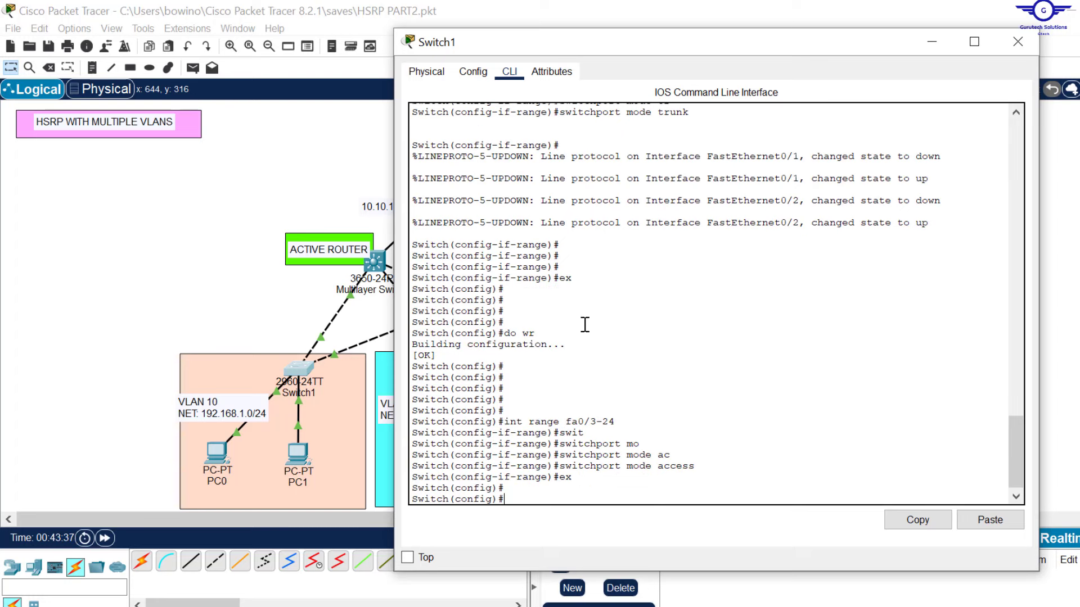
Step: Create VLAN 10 on Switch1, name it IT, and exit VLAN configuration
type("vlan 10")
key("Return")
type("nam")
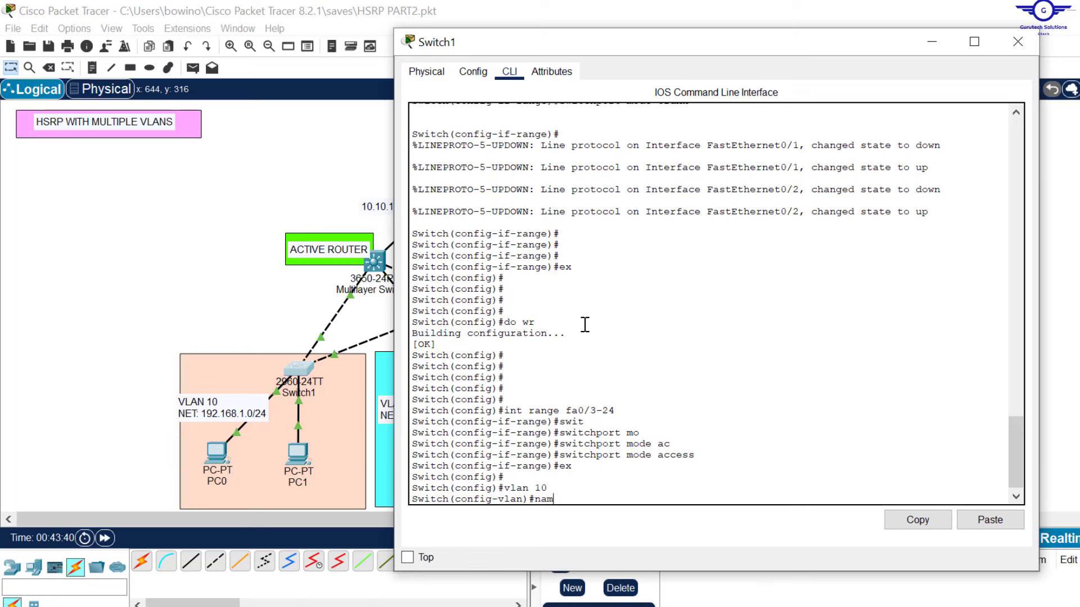
type("e IT")
key("Return")
key("Return")
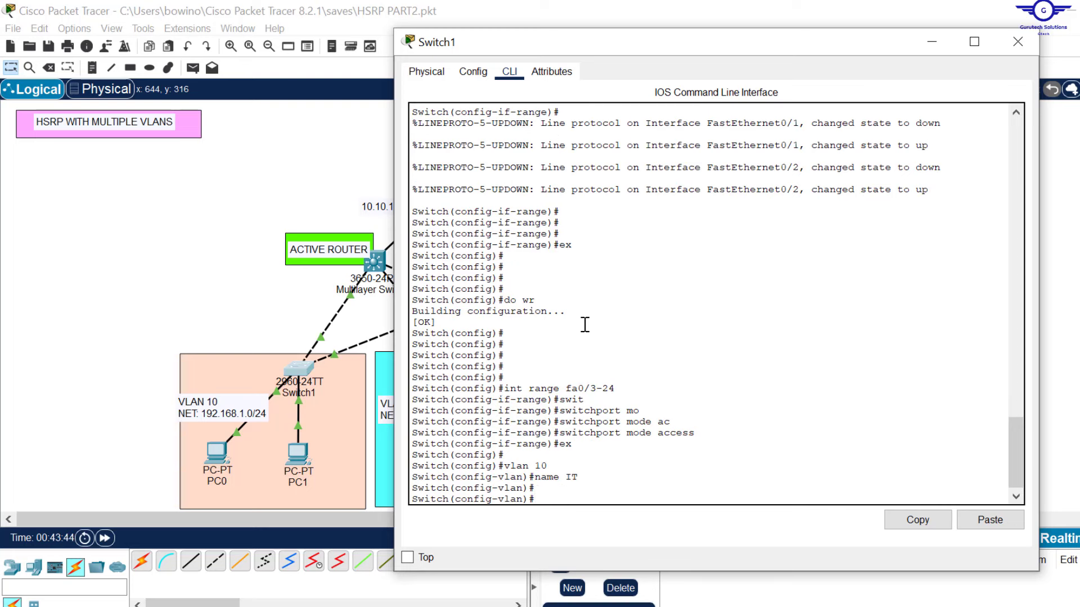
type("ex")
key("Return")
key("Return")
key("Return")
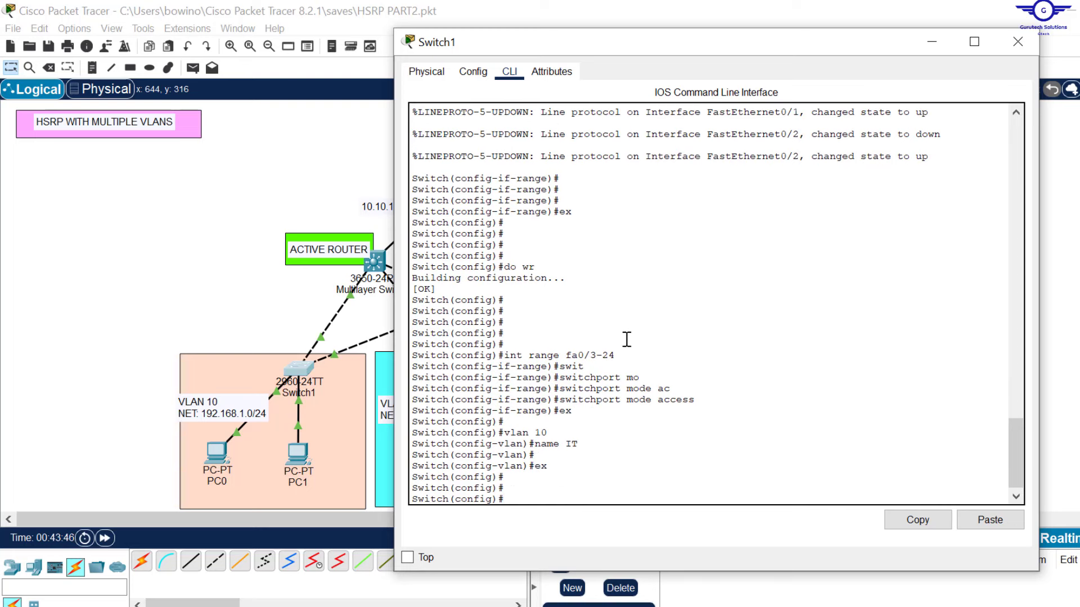
Step: Re-enter interface range fa0/3-24 on Switch1 and reapply switchport mode access from the command history
key("Up")
key("Up")
key("Up")
key("Up")
key("Up")
key("Return")
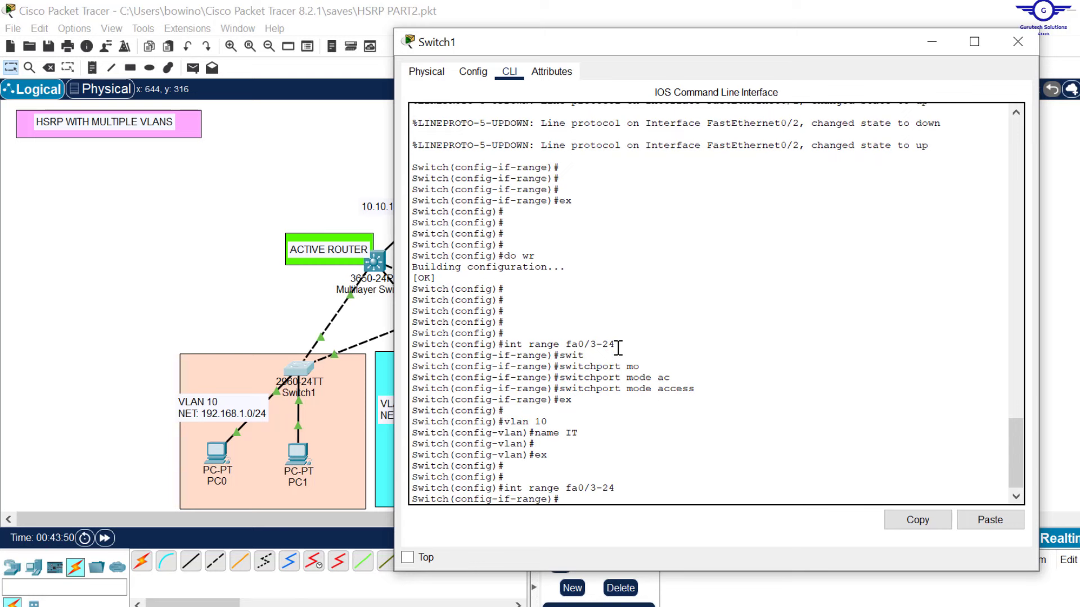
key("Up")
key("Up")
key("Up")
key("Up")
key("Up")
key("Up")
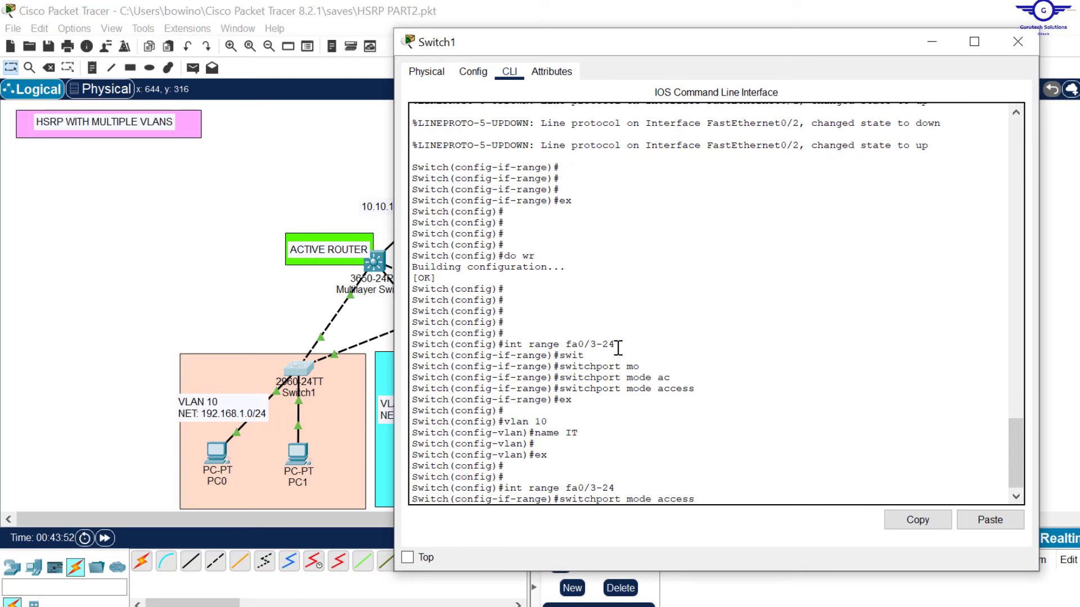
key("Return")
Step: Assign the fa0/3-24 range on Switch1 to VLAN 10 with switchport access vlan 10 and exit interface configuration
type("sw")
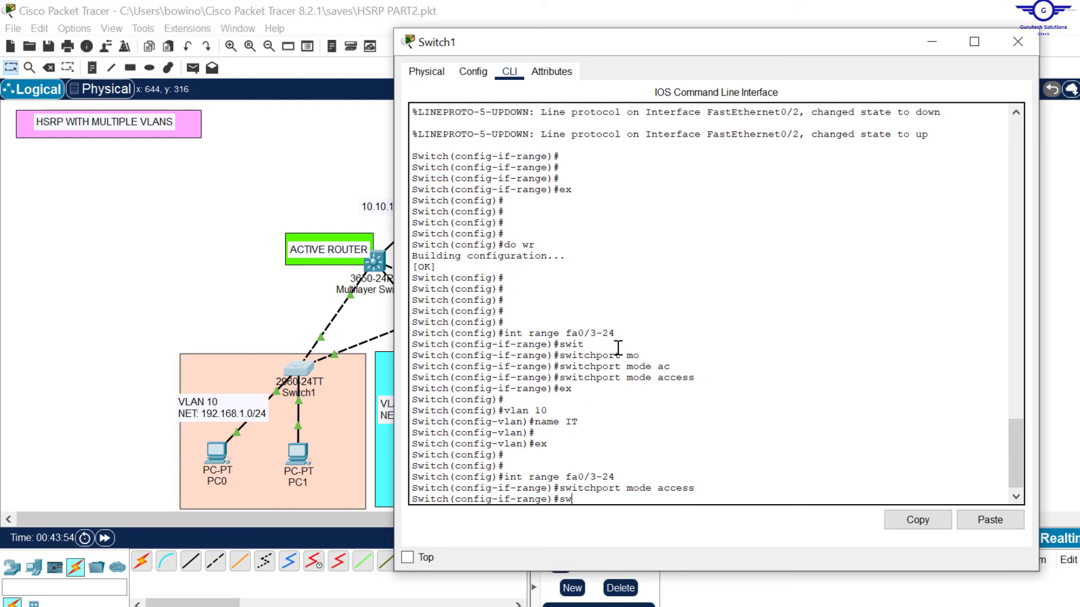
type("it")
key("Tab")
type("a")
key("Tab")
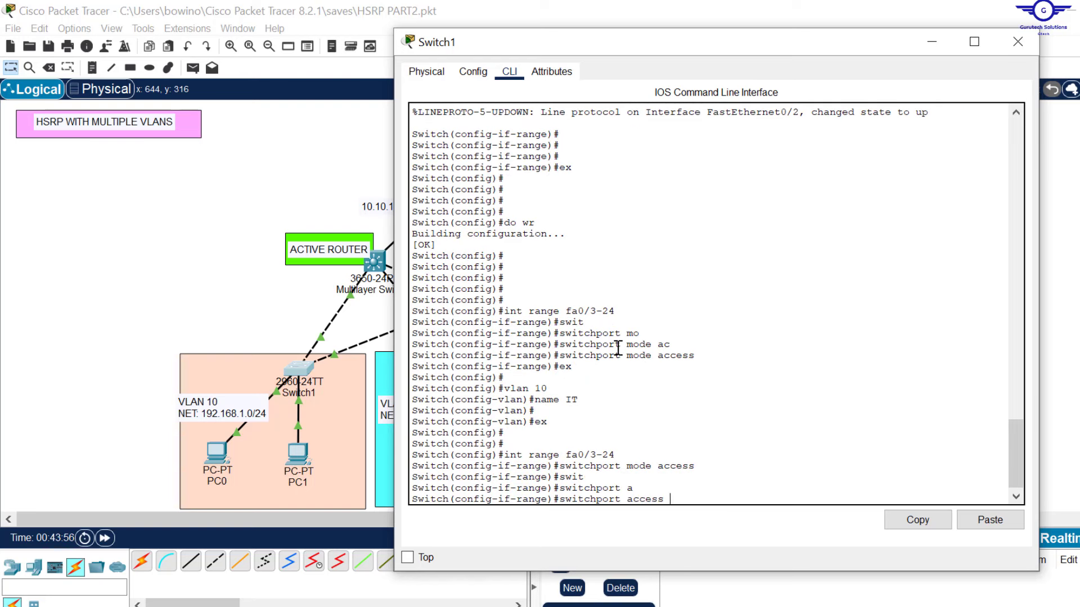
type("v")
key("Tab")
type("1")
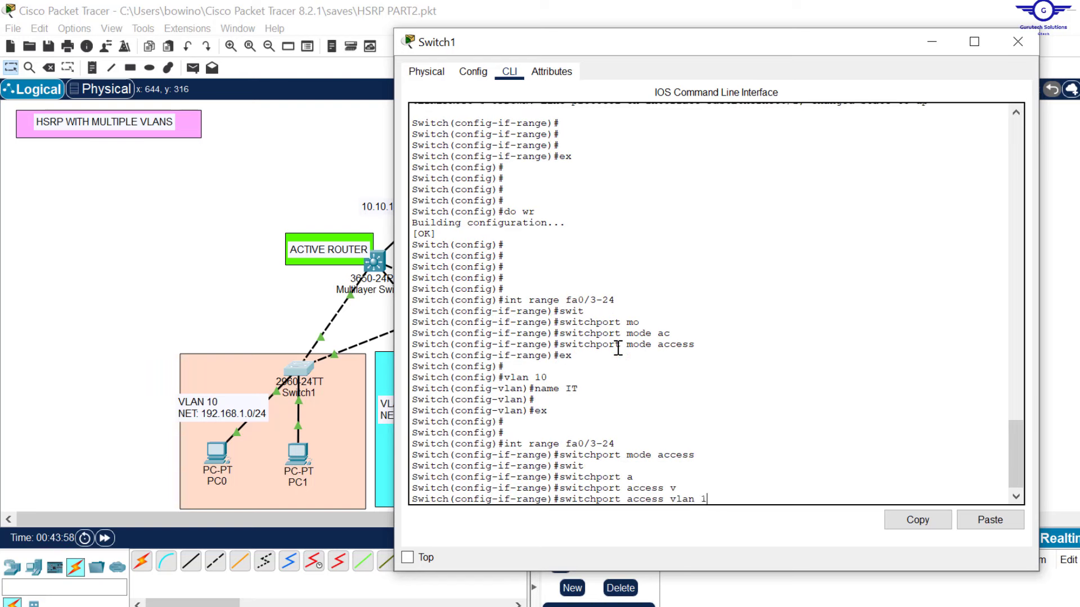
type("0")
key("Return")
type("exit")
key("Return")
key("Return")
key("Return")
key("Return")
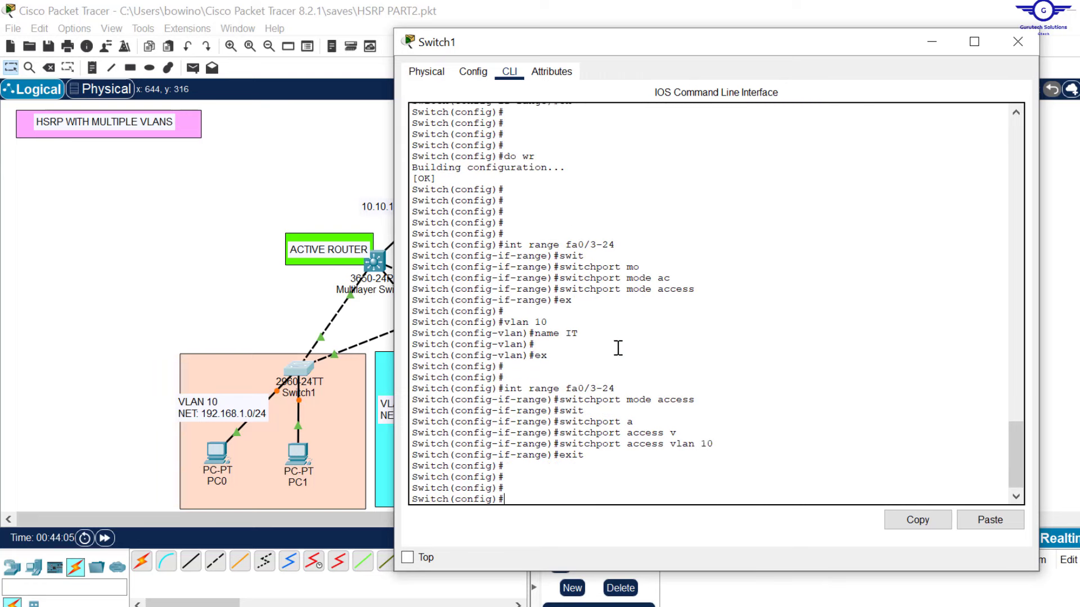
Step: Save Switch1's configuration with do wr and close its window
type("do wr")
key("Return")
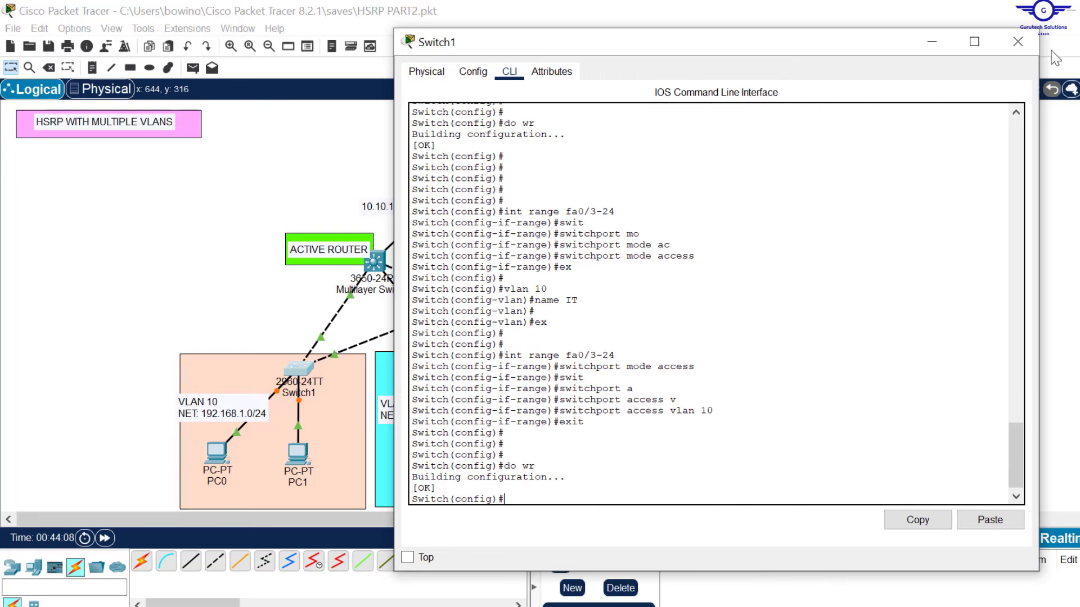
left_click(1017, 41)
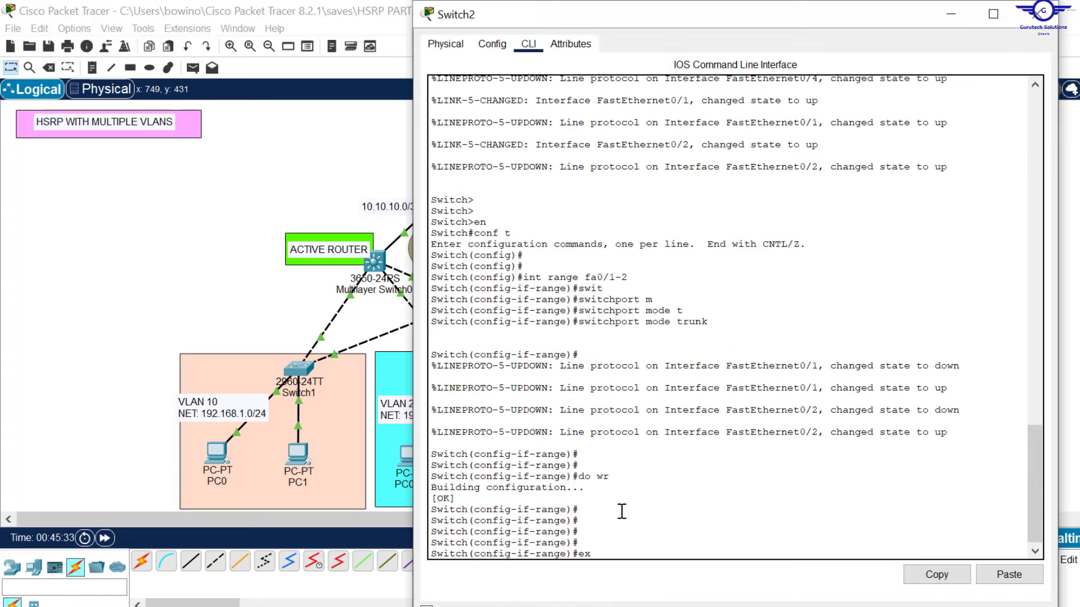
Step: Create VLAN 20 on Switch2, name it HR, and return to global configuration mode
type("vlan 20")
key("Return")
key("Return")
key("Return")
type("name HR")
key("Return")
type("ex")
key("Return")
key("Return")
key("Return")
key("Return")
key("Return")
Step: Select the interface range starting at fa0/3 on Switch2 and set it to switchport mode access
type("int range fa0/3-2")
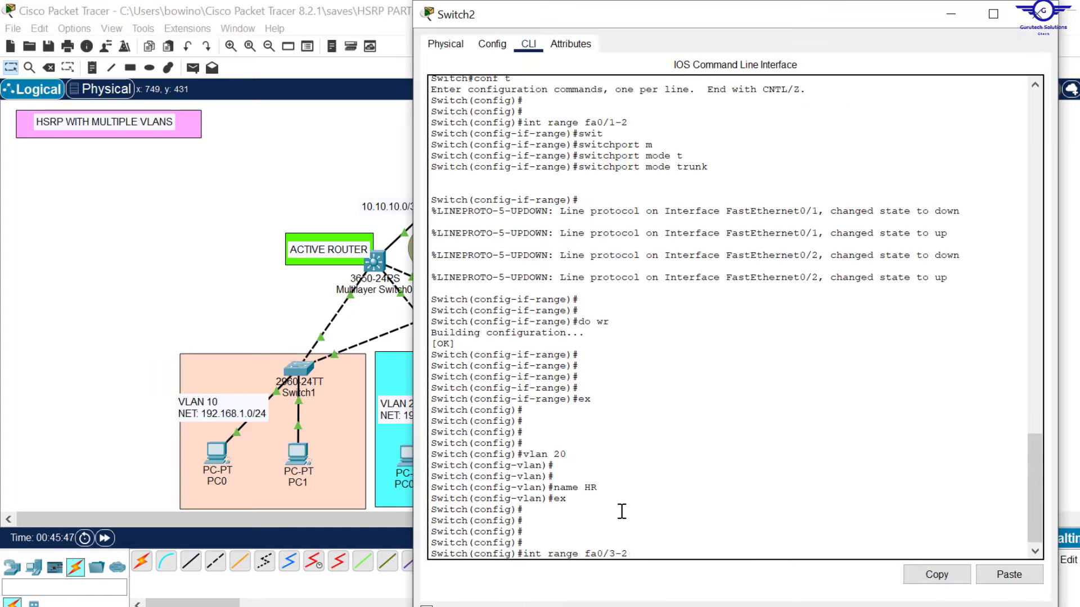
key("Return")
type("switchport mode access")
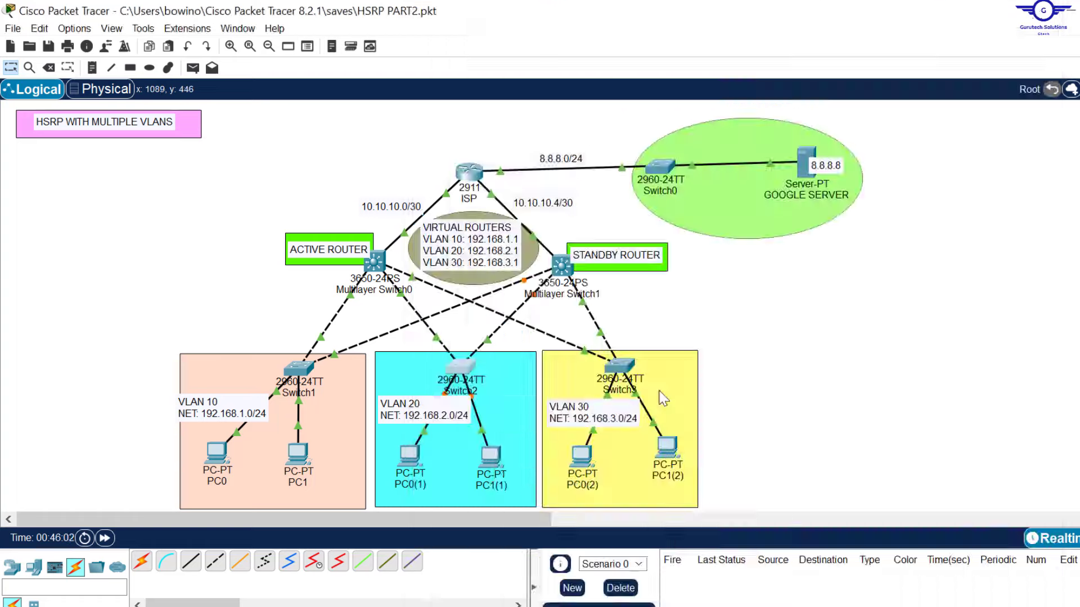
Step: Open the command line of access switch Switch3 at its global configuration prompt
left_click(663, 398)
key("Return")
key("Return")
key("Return")
key("Return")
Step: Create VLAN 30 on Switch3, name it FIN, and return to global configuration mode
type("vlan 30")
key("Return")
type("name FIN")
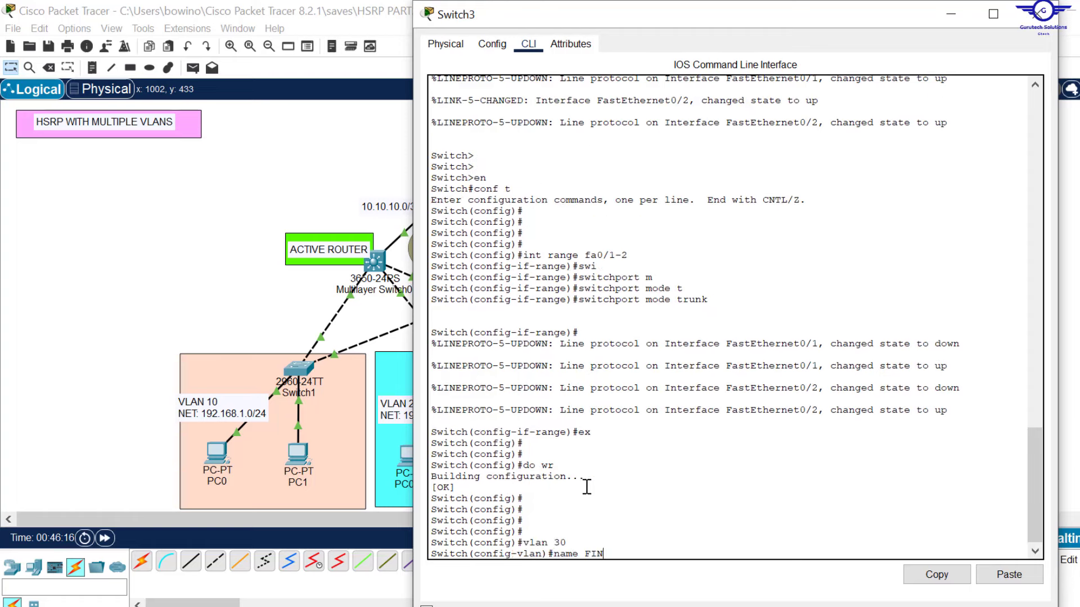
key("Return")
key("Return")
key("Return")
key("Return")
type("ex")
key("Return")
key("Return")
key("Return")
key("Return")
Step: Make interfaces fa0/3-24 on Switch3 access ports in VLAN 30, and save the configuration with do wr before closing its window
type("int range fa0/3-24")
key("Return")
type("switchport mode access")
key("Return")
type("switchport access vlan 30")
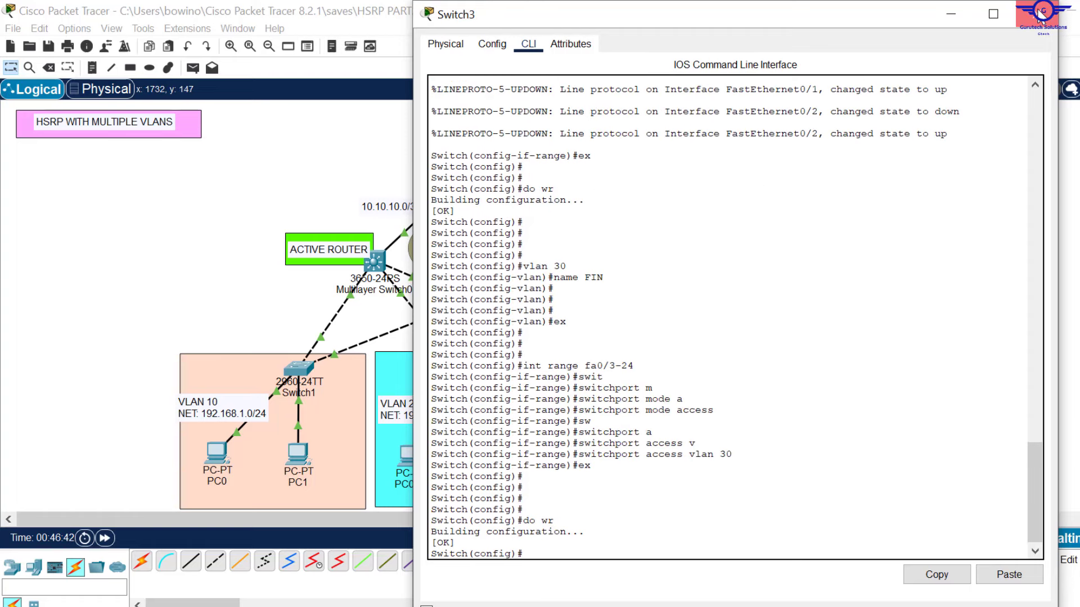
left_click(1039, 14)
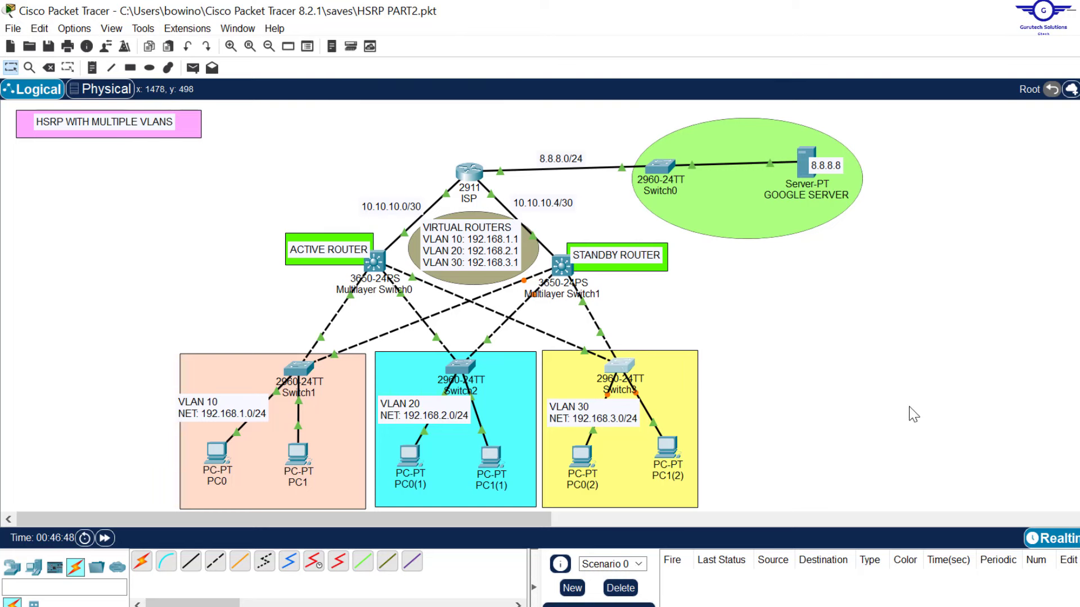
Step: Consult the config-guide.txt notes in Notepad, and open the command line of Multilayer Switch0 in Packet Tracer
left_click(713, 606)
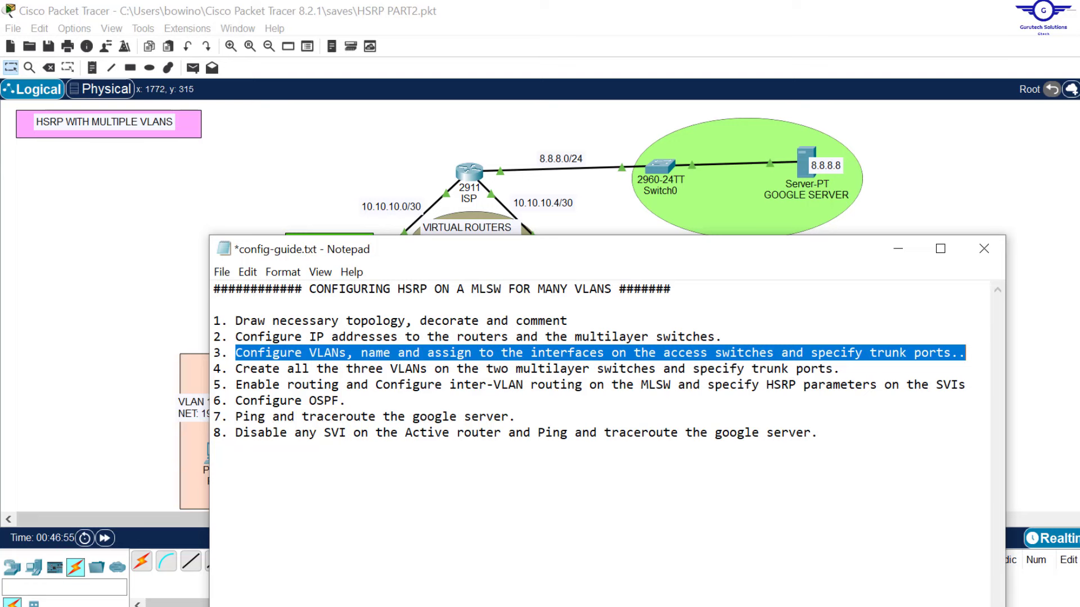
left_click(1060, 498)
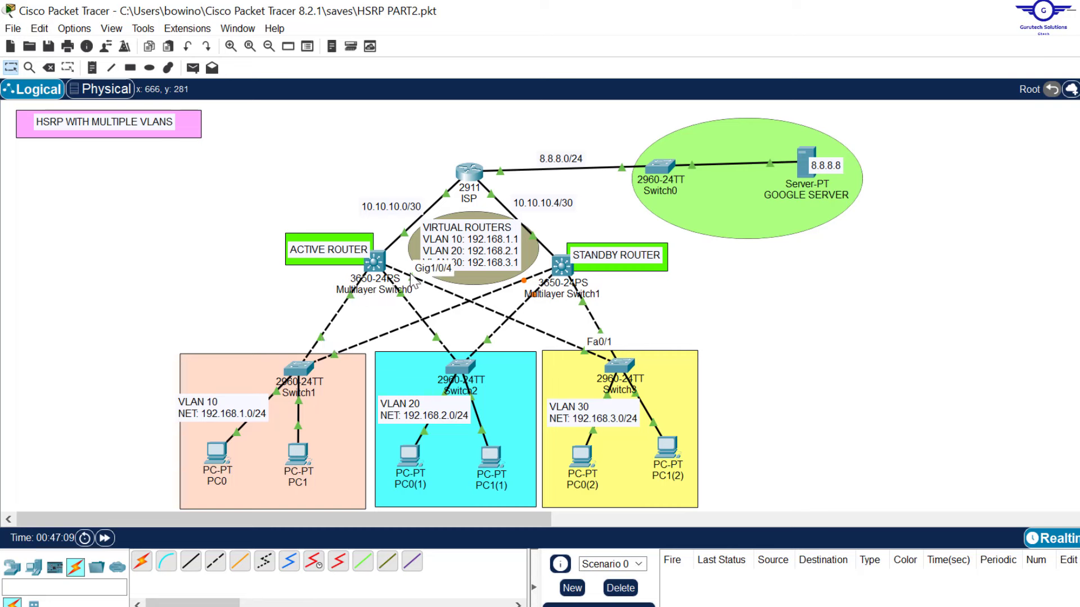
left_click(378, 266)
left_click(562, 306)
key("Return")
key("Return")
key("Return")
Step: Enter privileged mode and global configuration mode on Multilayer Switch0 with en and conf t
type("en")
key("Return")
key("Return")
key("Return")
key("Return")
type("conf t")
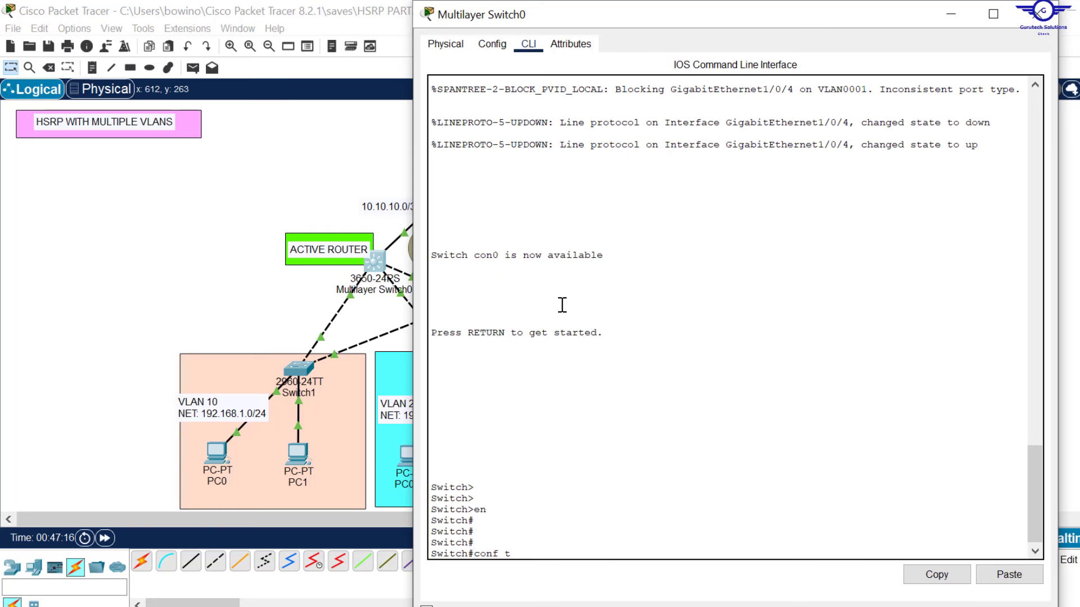
key("Return")
key("Return")
key("Return")
key("Return")
Step: Configure the interface range gig1/0/2-4 on Multilayer Switch0 as trunk ports with switchport mode trunk
type("int range gig1/0")
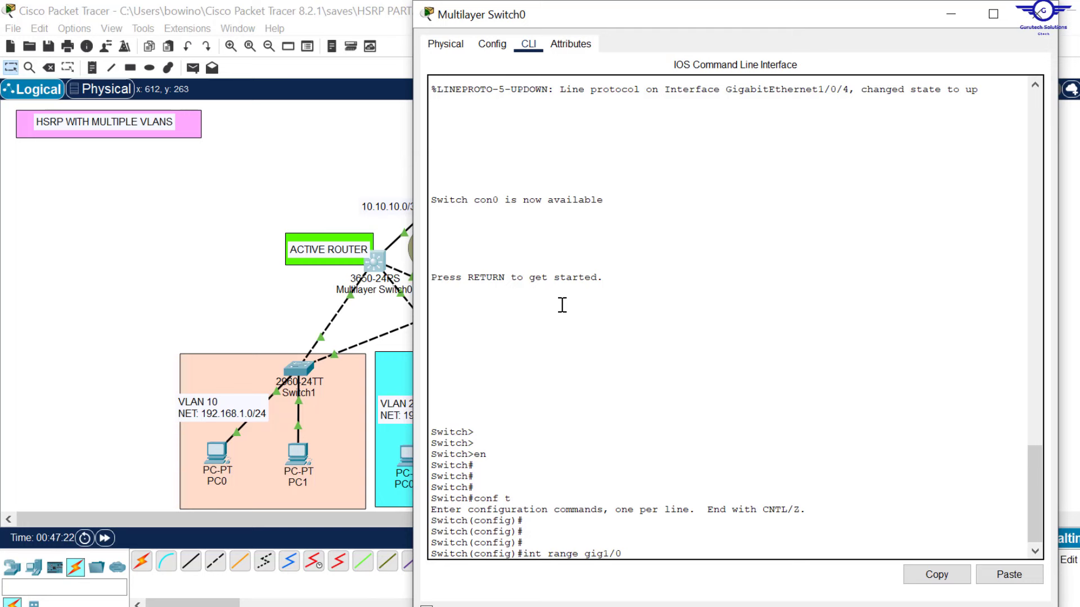
type("/2-4")
key("Return")
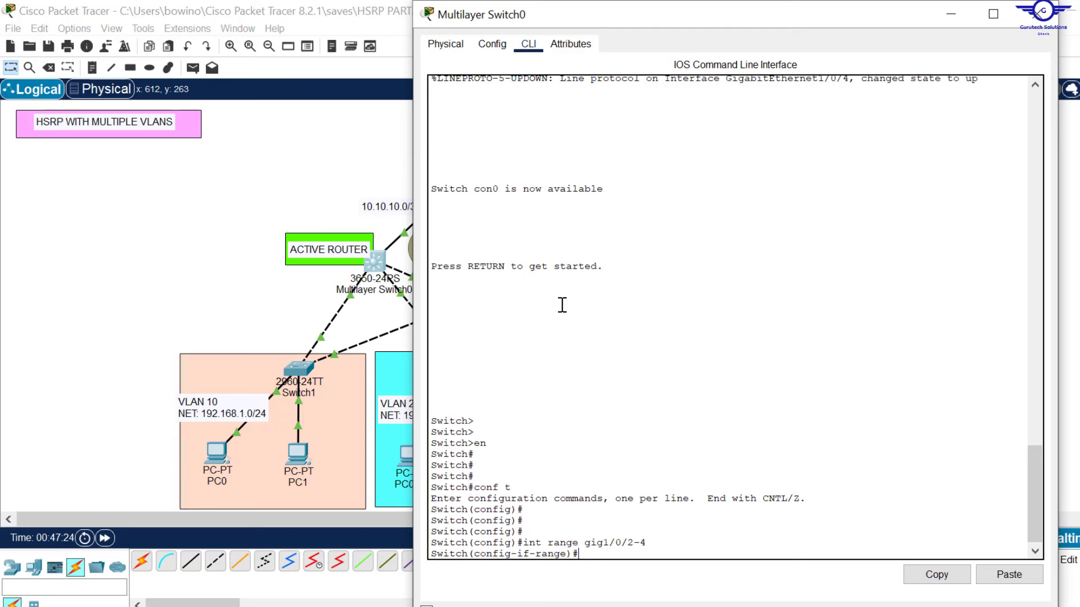
key("Return")
type("swit")
key("Tab")
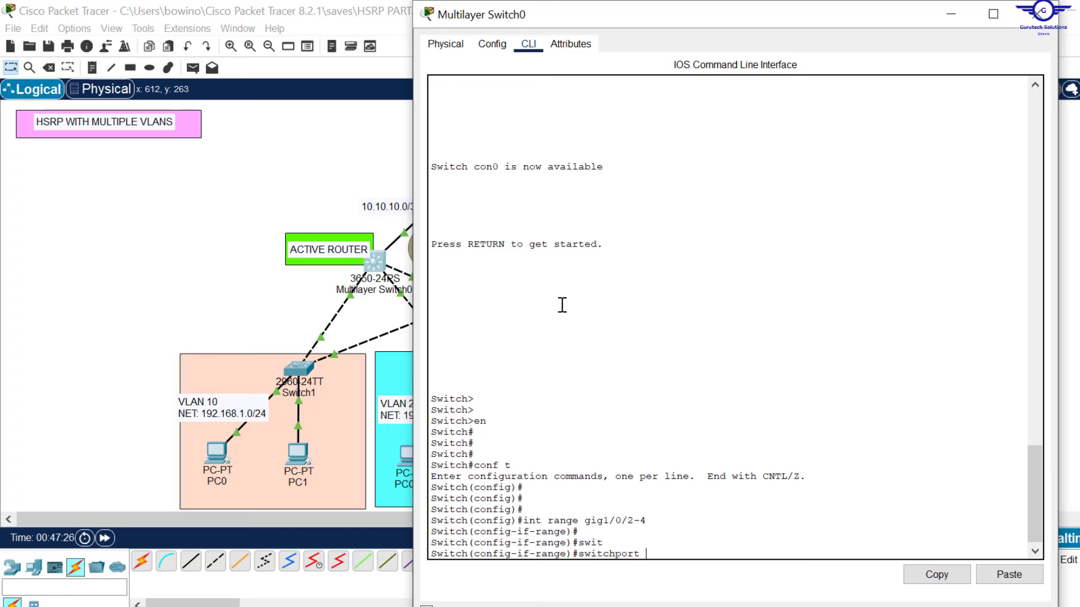
type("m")
key("Tab")
type("tr")
key("Tab")
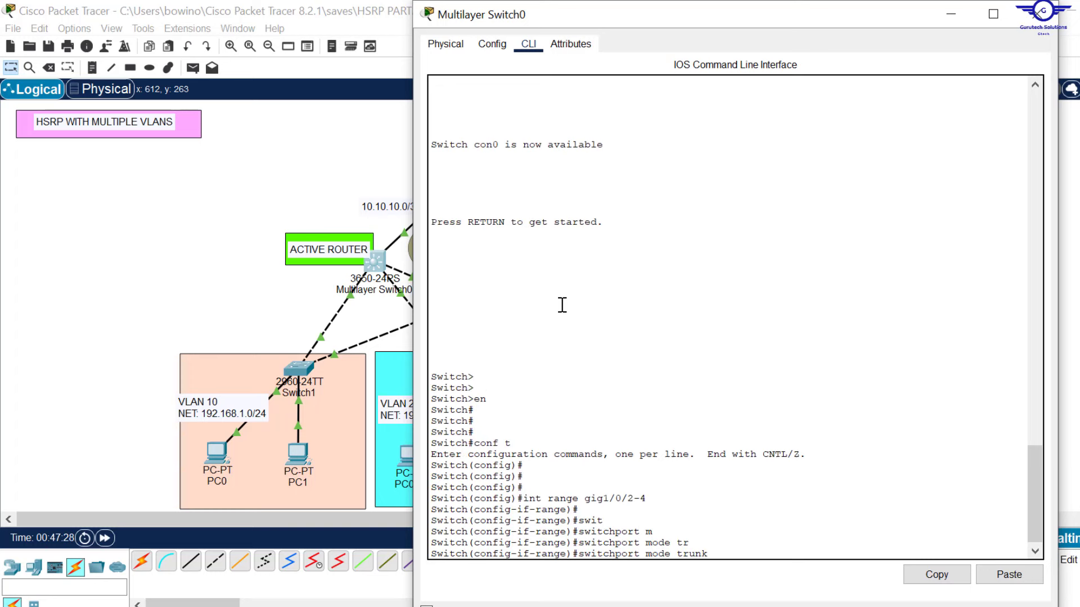
key("Return")
Step: Return to global configuration mode on Multilayer Switch0 and save the configuration with do wr
type("ex")
key("Return")
key("Return")
key("Return")
key("Return")
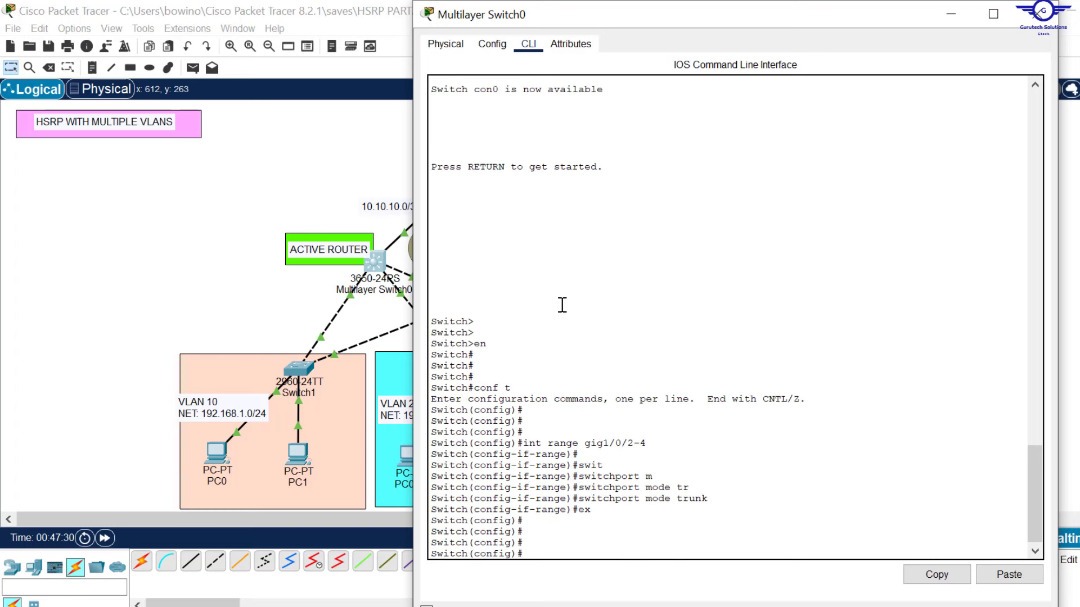
type("do wr")
key("Return")
key("Return")
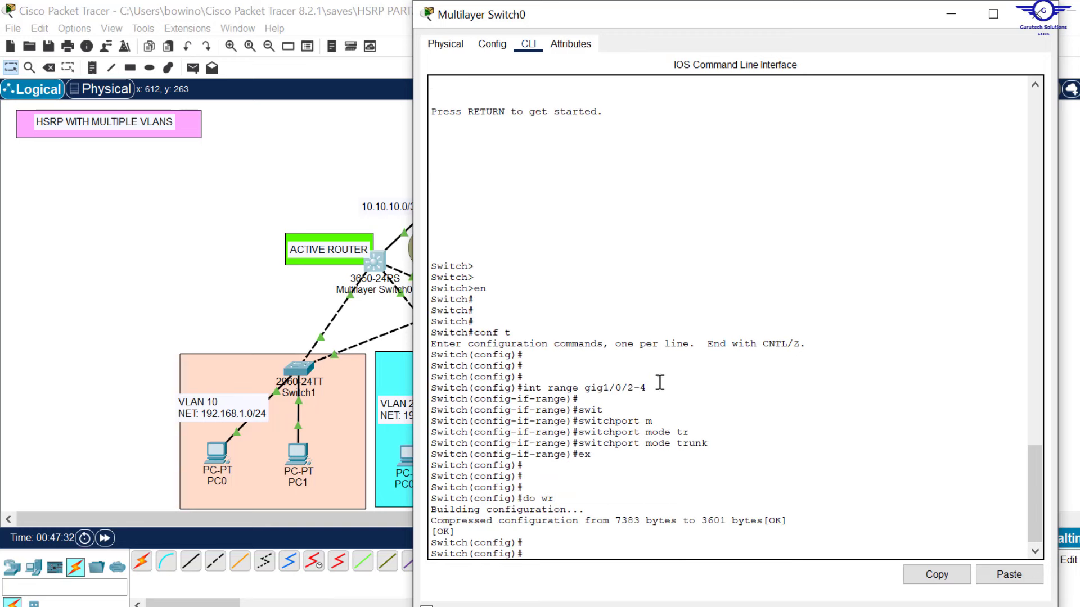
Step: Copy the int range gig1/0/2-4 command, make the same ports on Multilayer Switch1 trunks, and close its window
left_click_drag(652, 387, 523, 387)
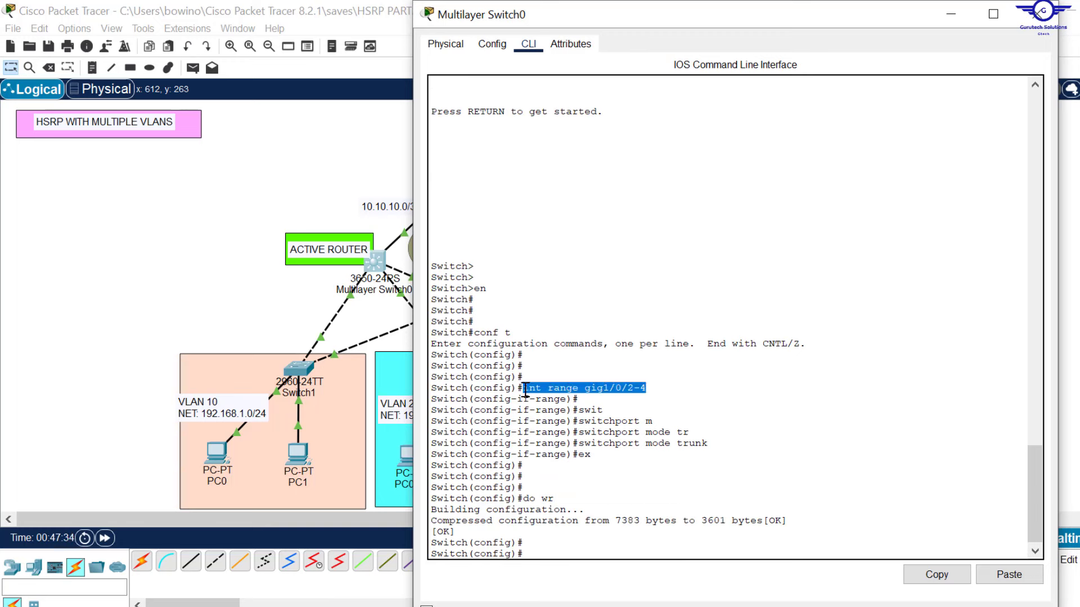
left_click(954, 574)
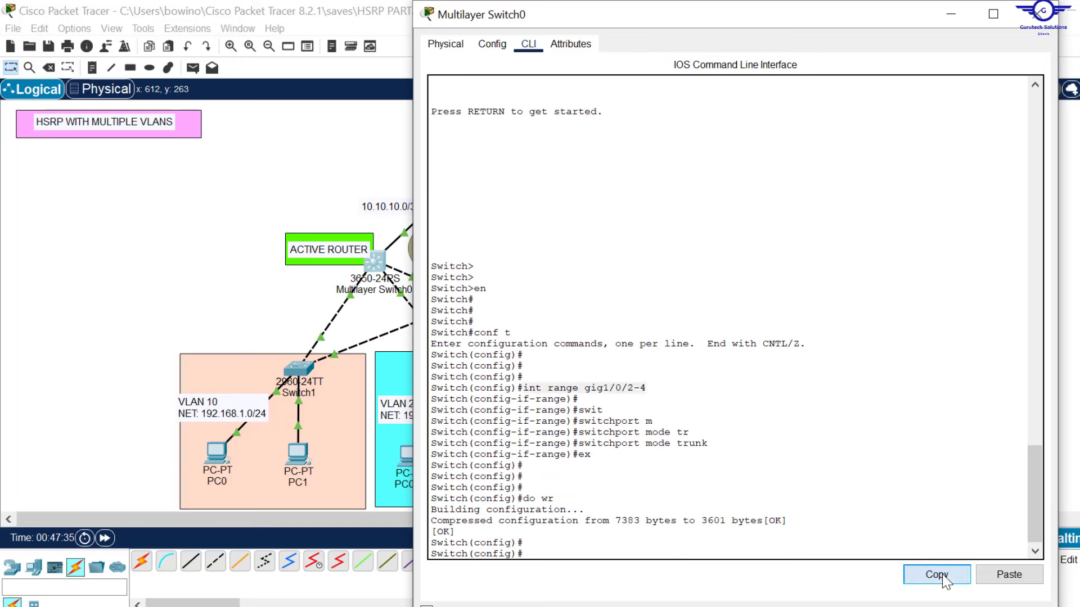
left_click(1038, 14)
left_click(562, 264)
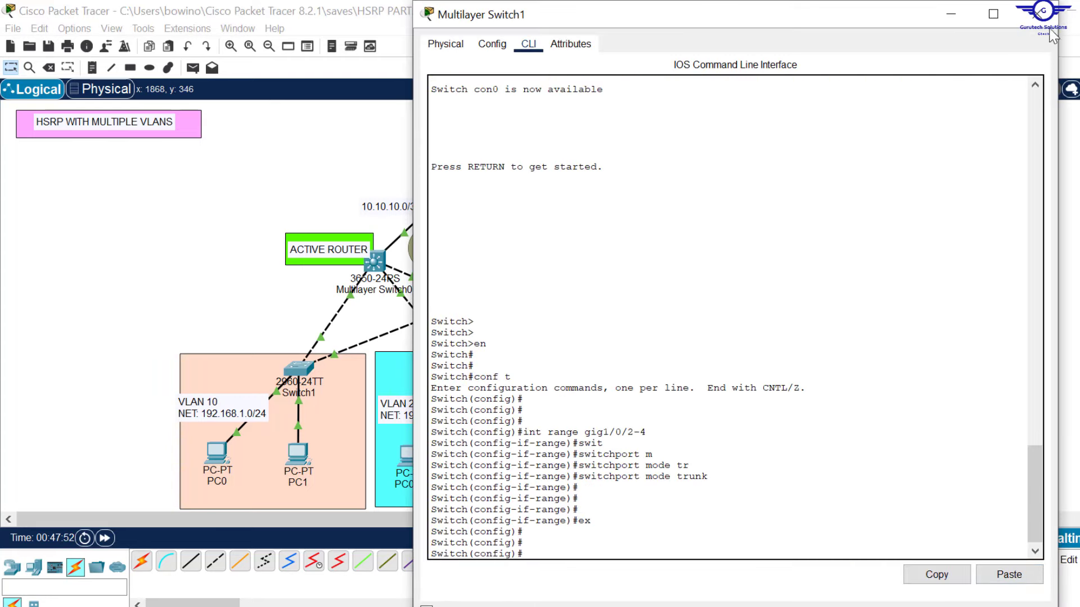
left_click(1038, 14)
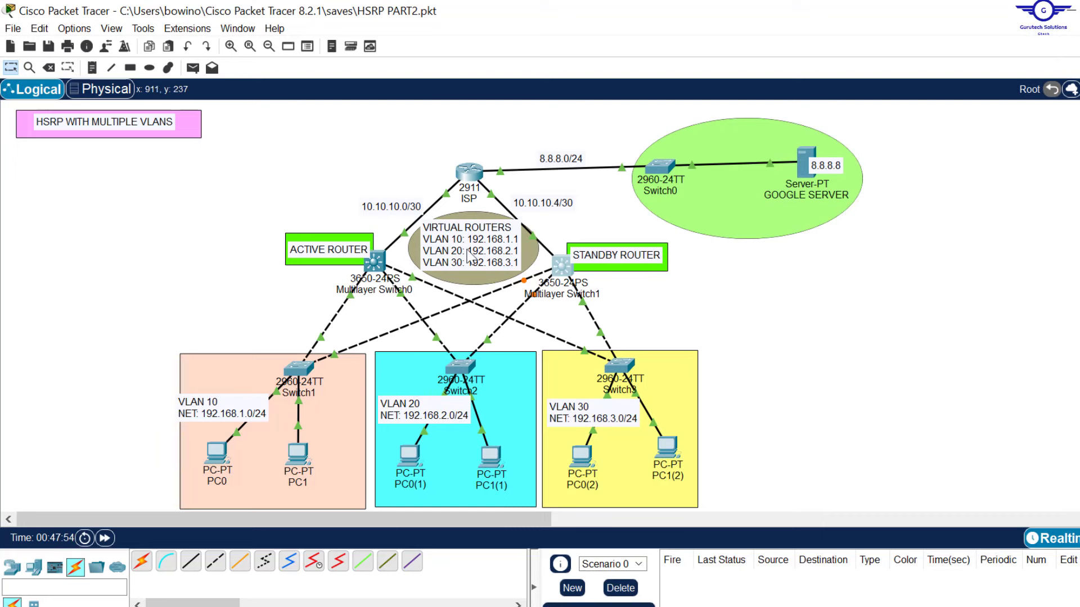
Step: Reopen the command line of Multilayer Switch0 and create VLANs 10, 20 and 30
left_click(374, 261)
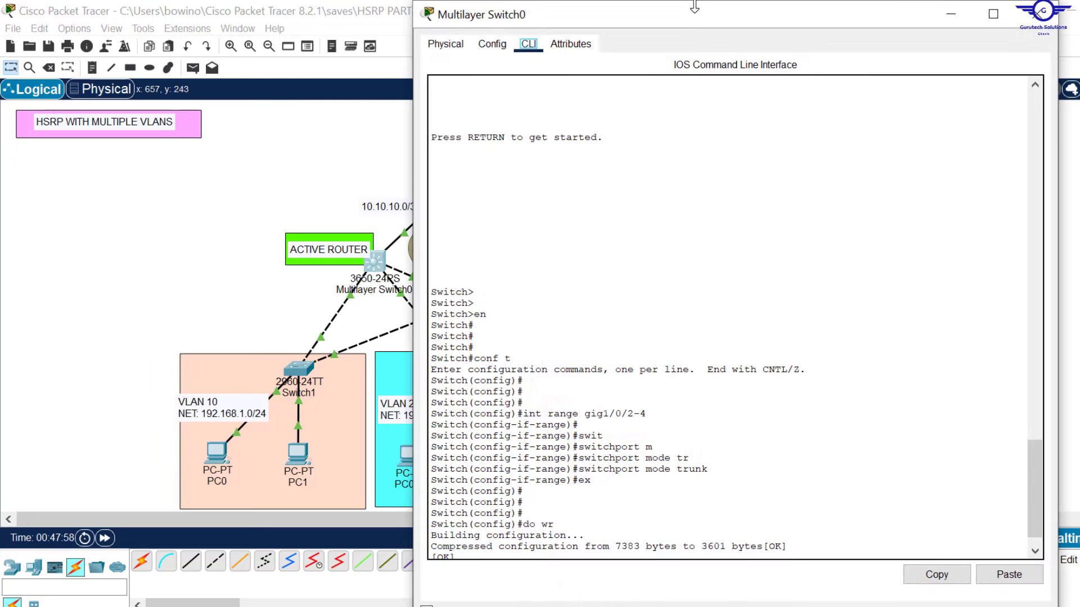
left_click_drag(707, 21, 648, 40)
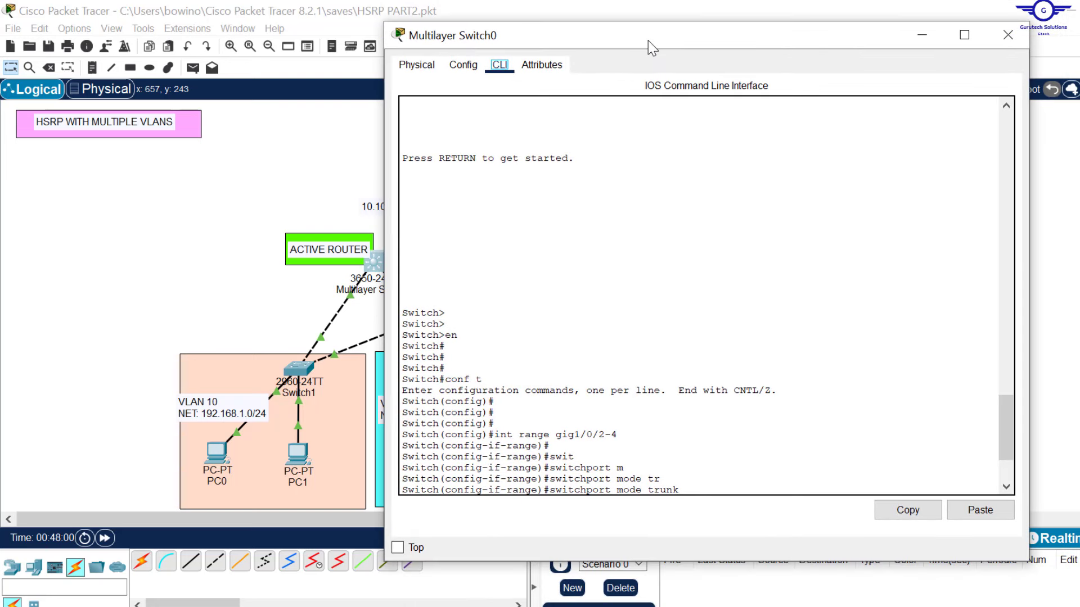
left_click(661, 389)
scroll(660, 394, "down", 4)
type("vlan 10")
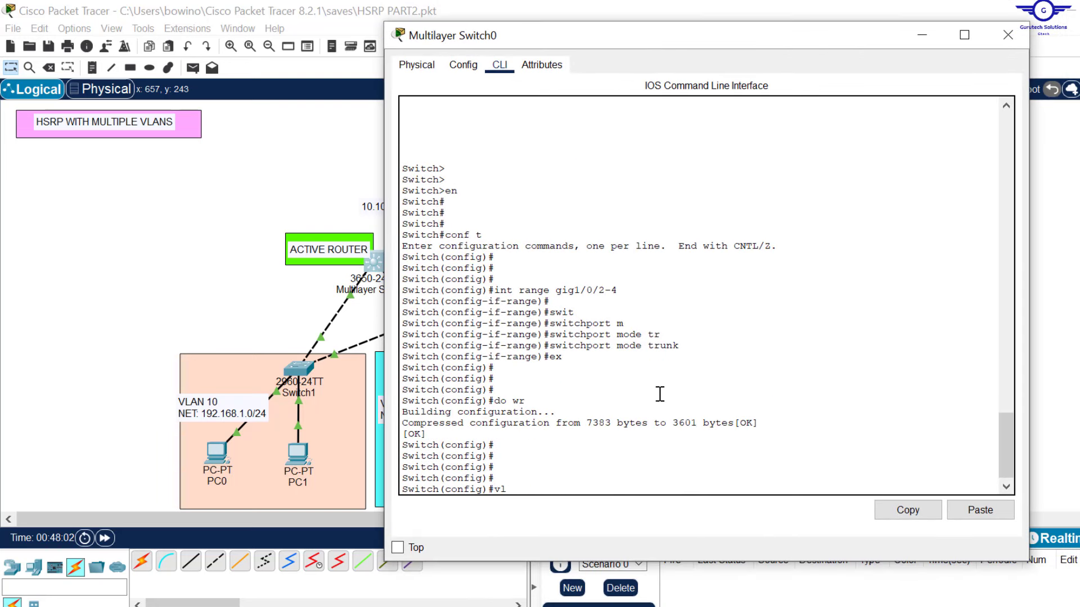
key("Return")
key("Return")
key("Return")
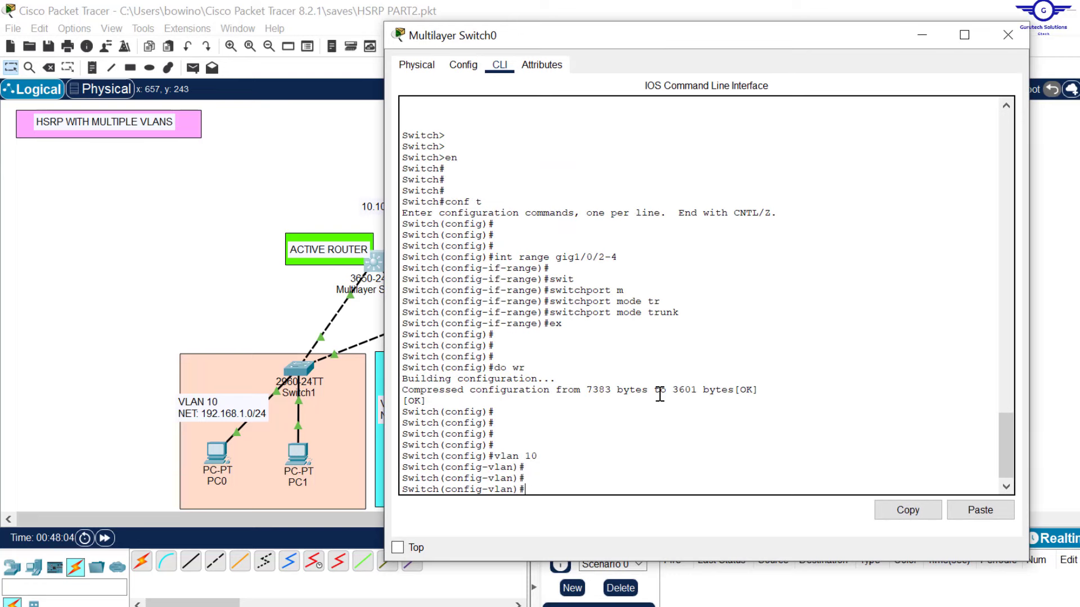
type("vlan 20")
key("Return")
key("Return")
type("vlan 30")
key("Return")
key("Return")
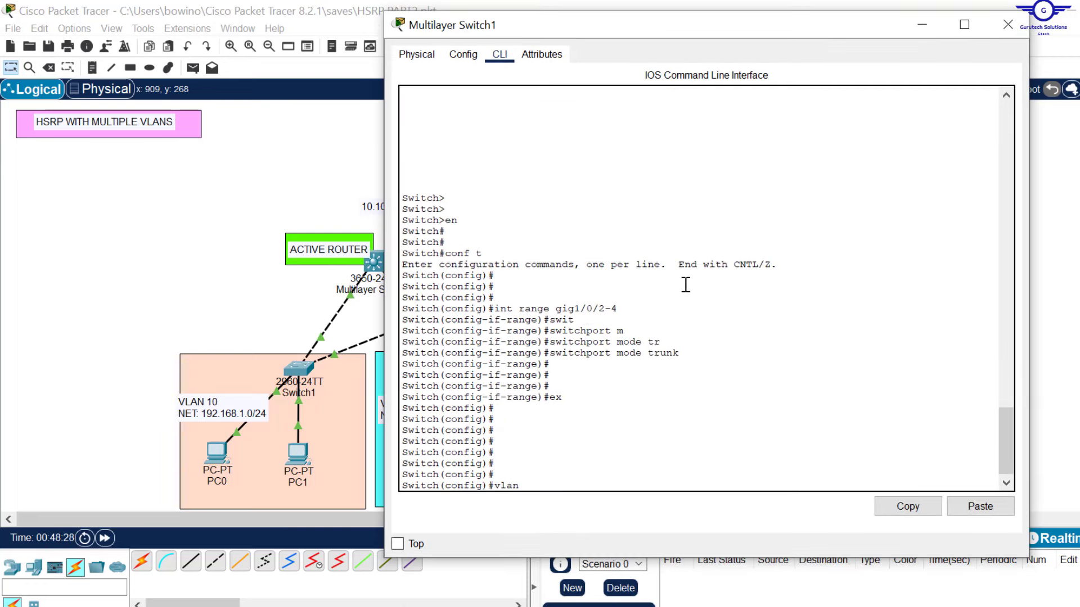
Step: Create VLANs 10, 20 and 30 on Multilayer Switch1 and save with do wr before closing its window
type("vlan 10")
key("Return")
type("vlan 20")
key("Return")
type("vlan 30")
key("Return")
type("do wr")
key("Return")
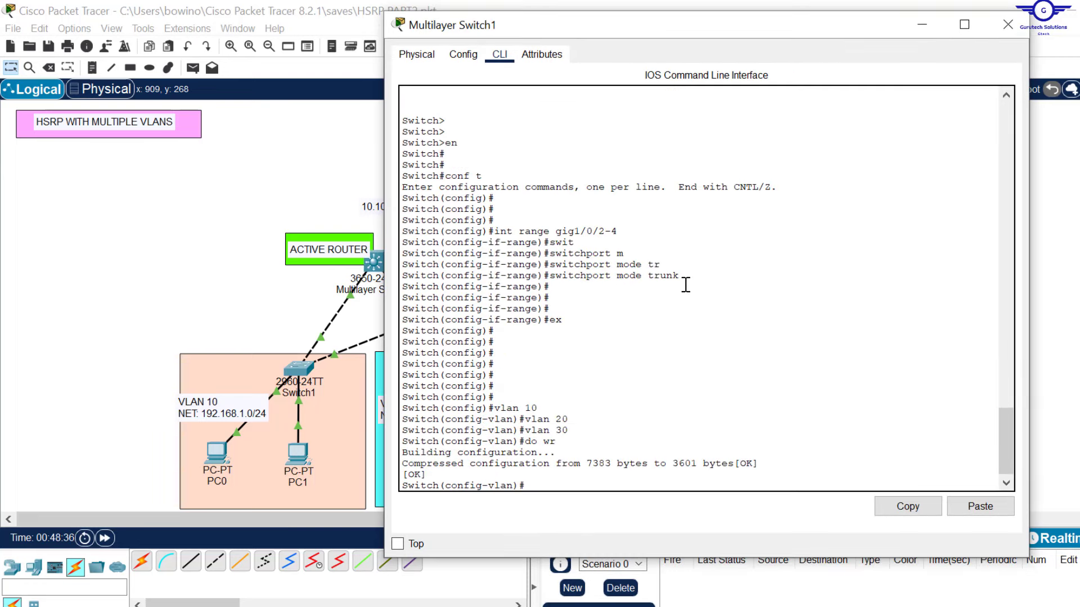
left_click(1006, 26)
Step: Consult the routing, HSRP and OSPF items in the config-guide.txt notes in Notepad, and return to Packet Tracer
key("alt+Tab")
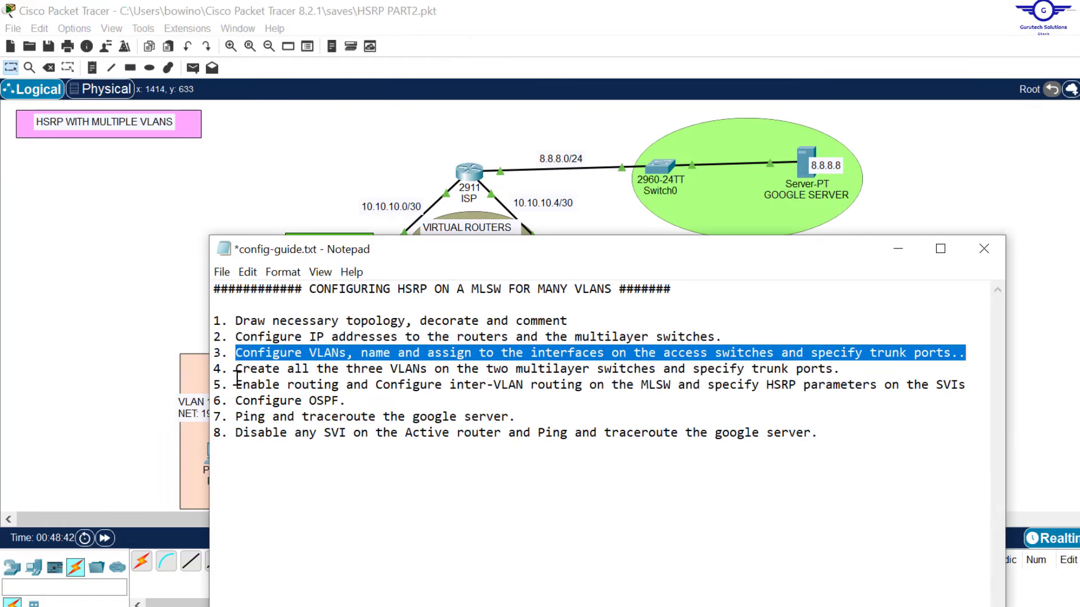
left_click_drag(238, 381, 972, 394)
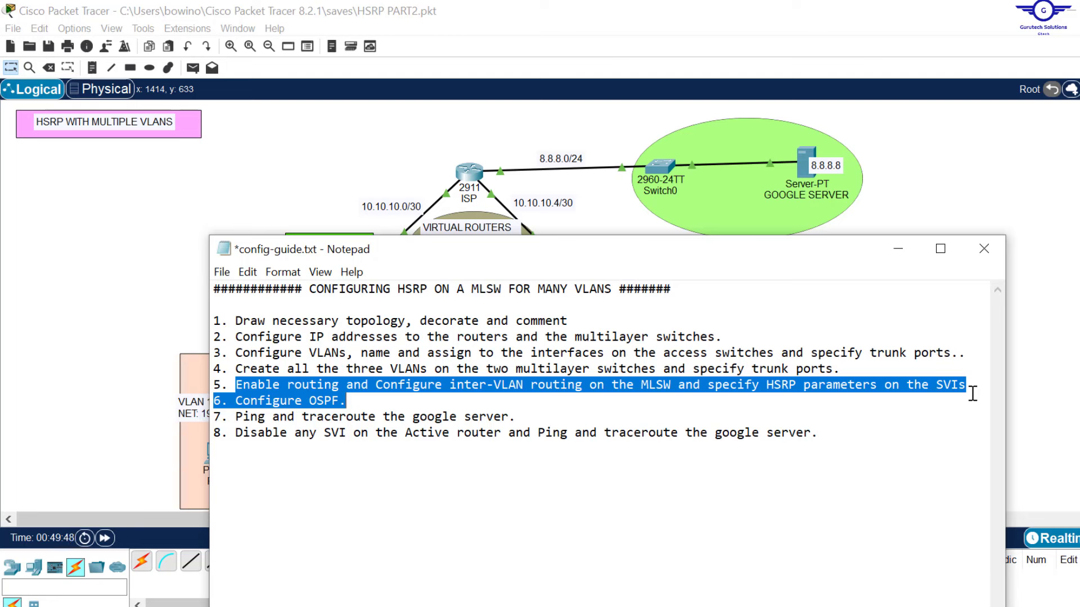
left_click(617, 217)
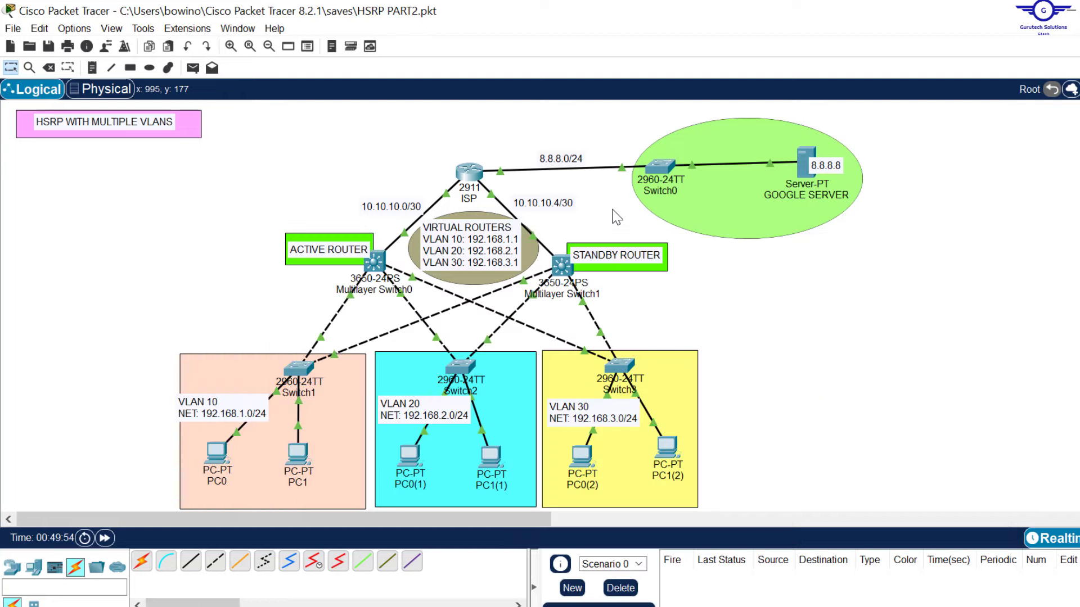
Step: Enable IP routing on Multilayer Switch0 from its command line with ip routing
left_click(373, 264)
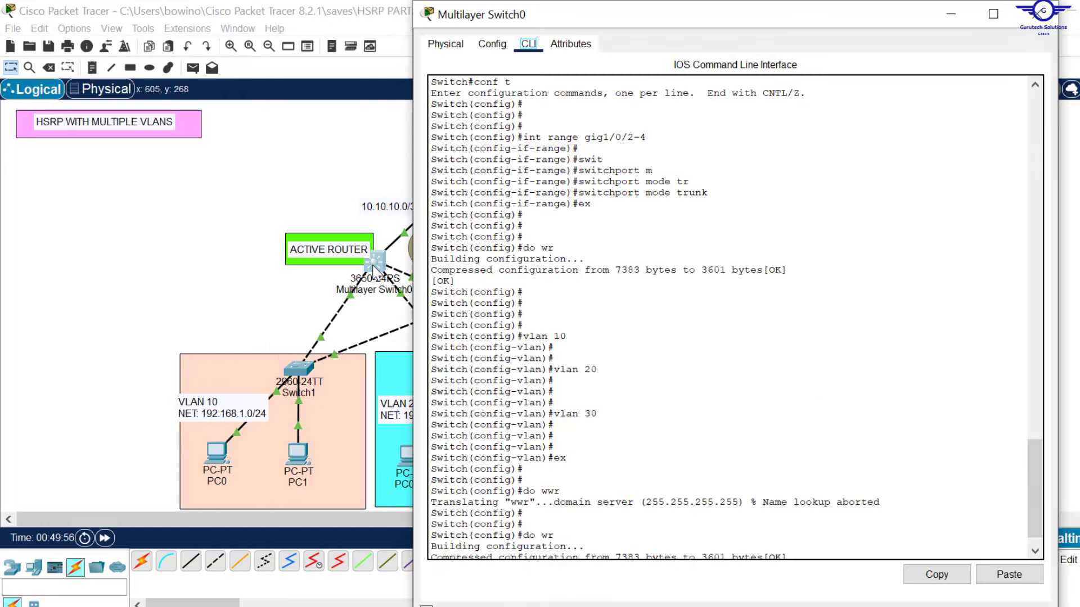
left_click_drag(648, 3, 555, 26)
left_click(559, 295)
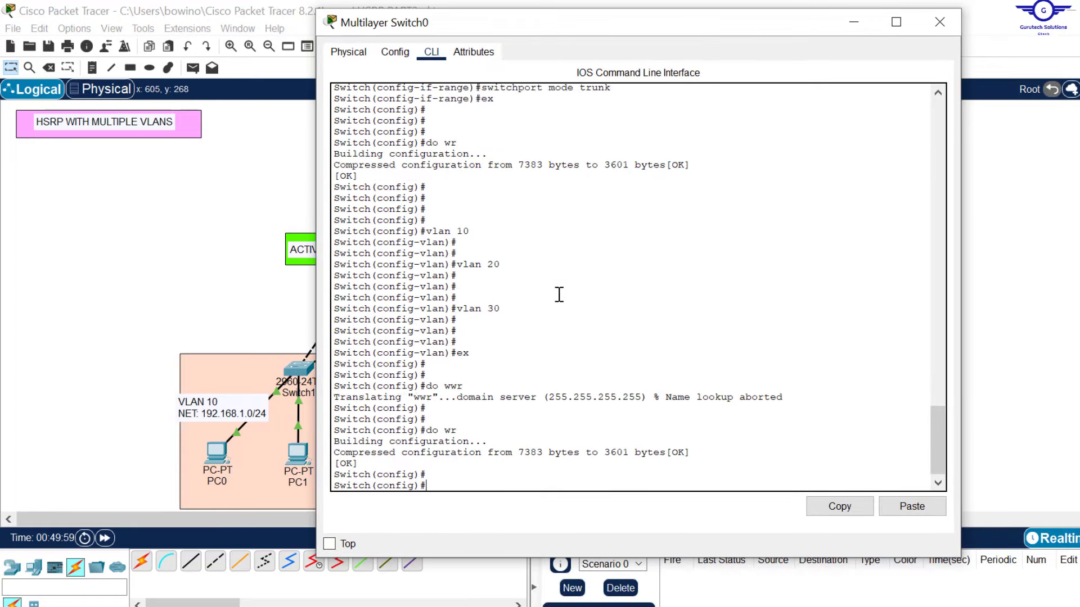
type("i")
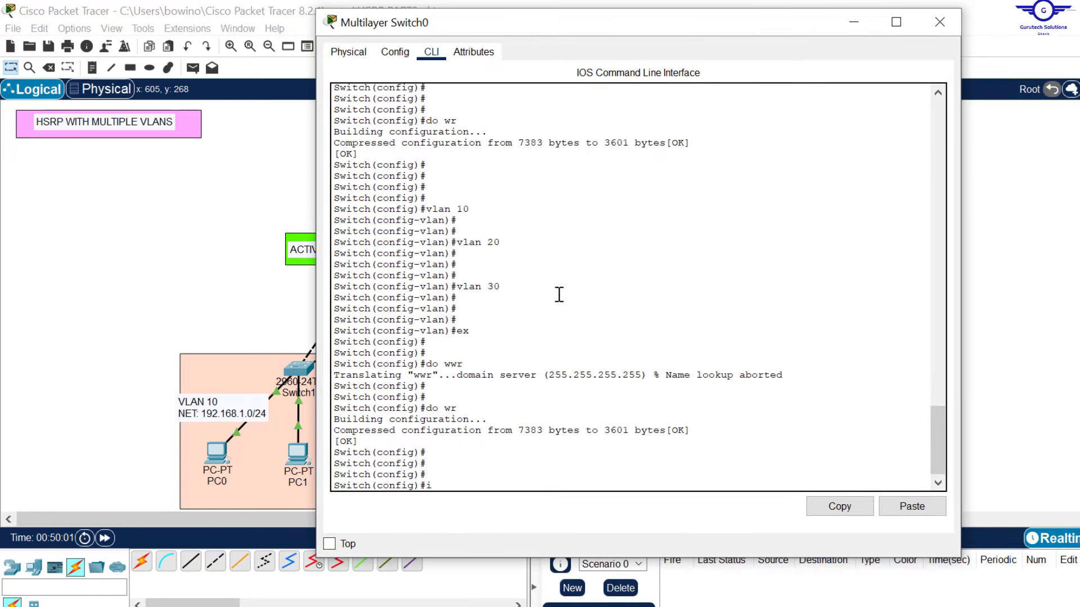
type("p routing")
key("Return")
key("Return")
key("Return")
key("Return")
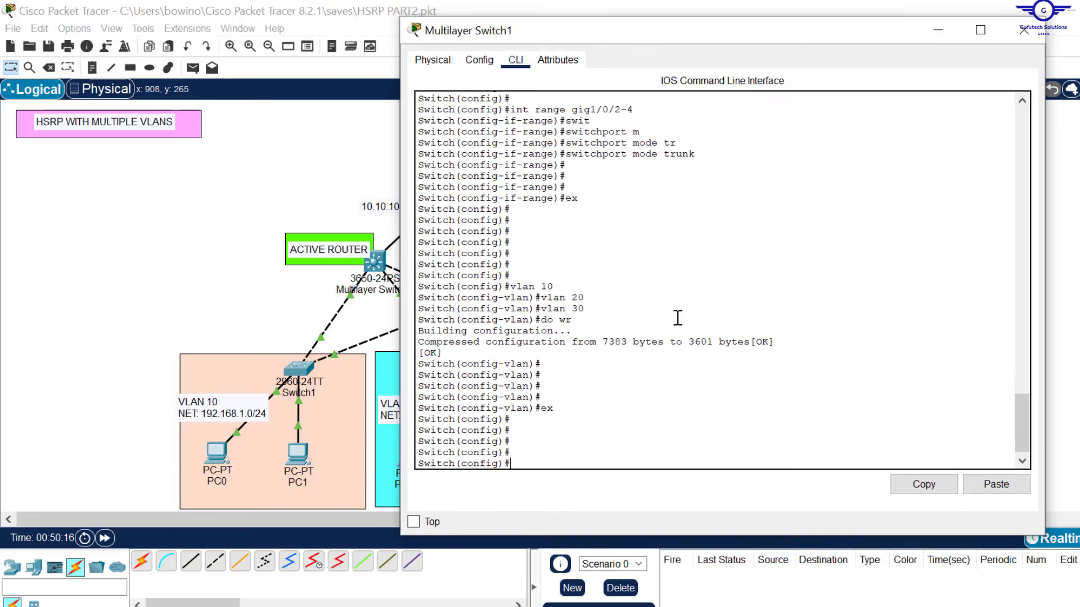
Step: Enable IP routing on Multilayer Switch1 with ip routing and close its window
type("ip routing")
key("Return")
key("Return")
key("Return")
key("Return")
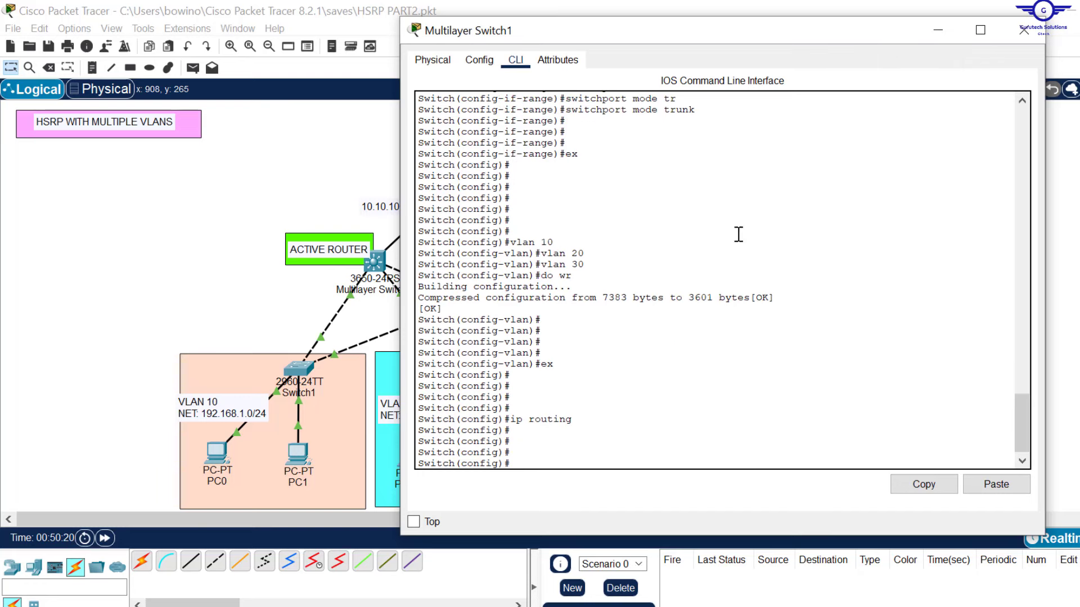
left_click(1024, 30)
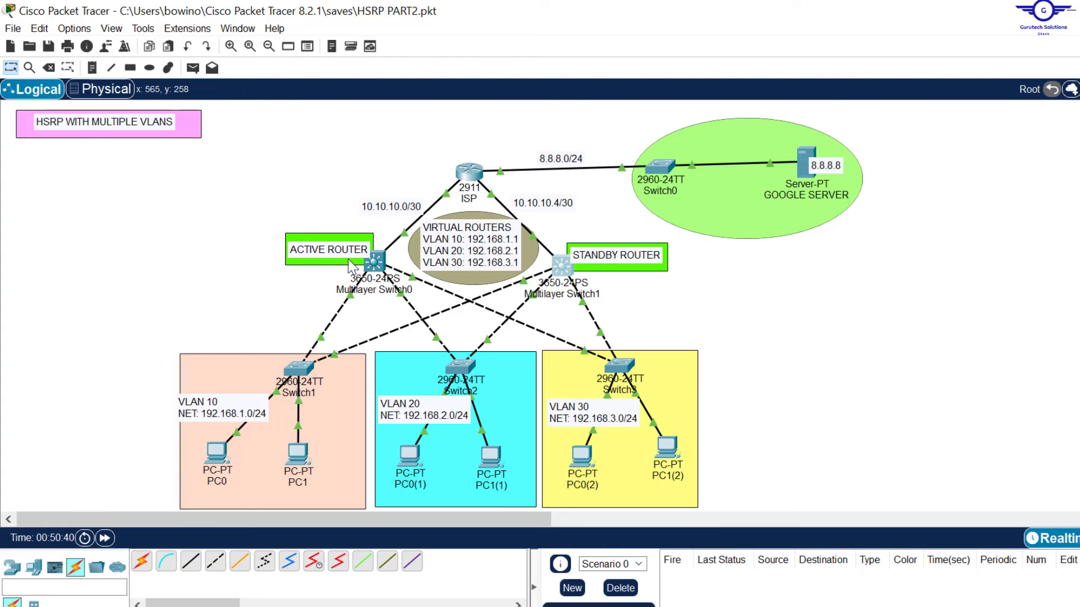
Step: Reopen the command line of Multilayer Switch0 and enter interface configuration for the VLAN 10 SVI with int vlan 10
left_click(375, 264)
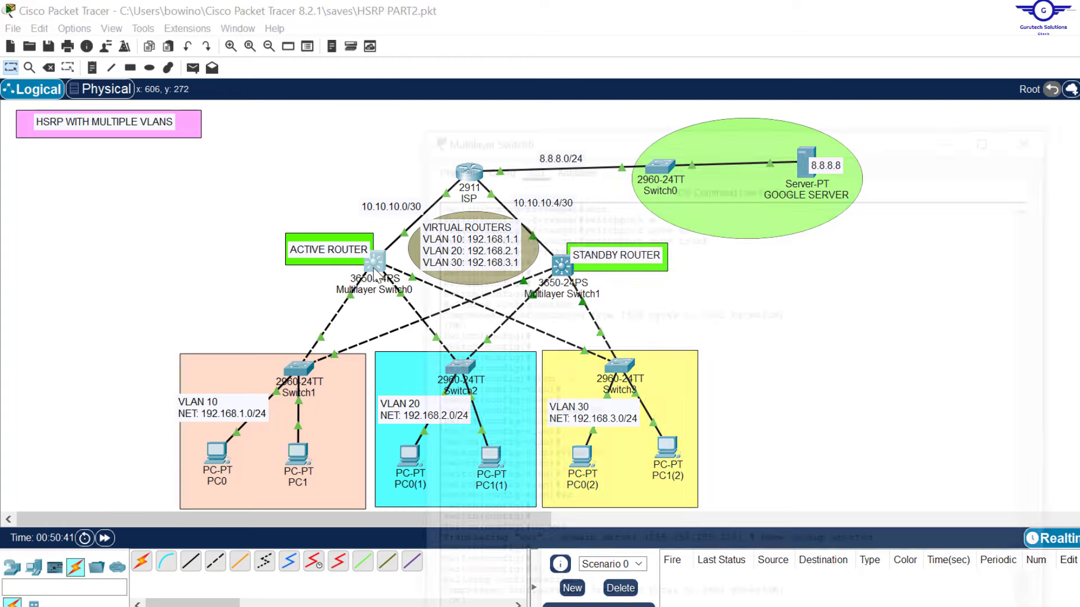
left_click_drag(628, 4, 636, 104)
left_click(652, 365)
key("Return")
key("Return")
key("Return")
key("Return")
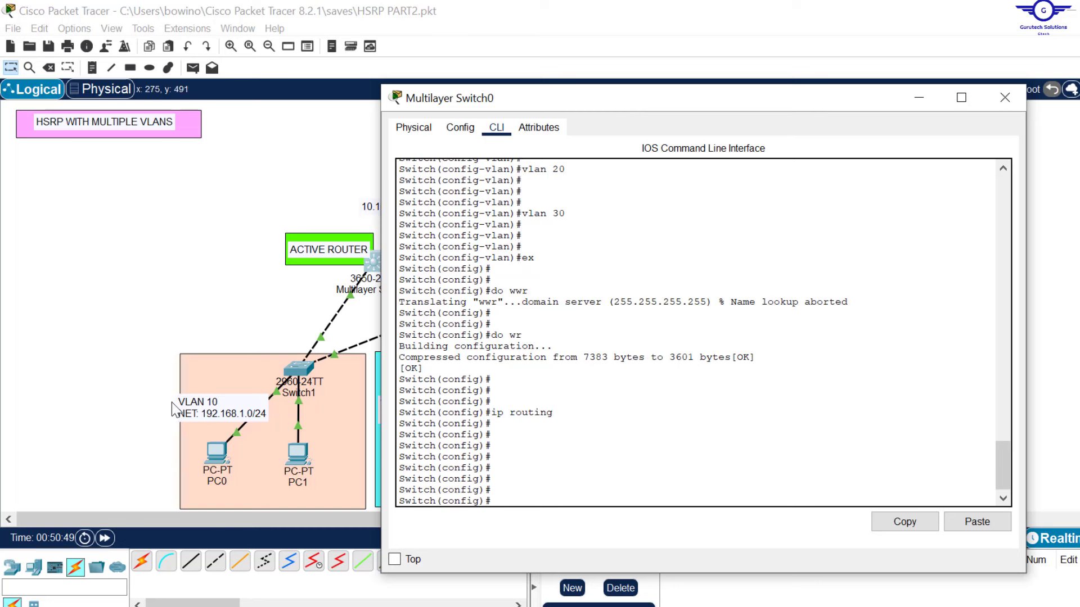
type("int vlan 10")
key("Return")
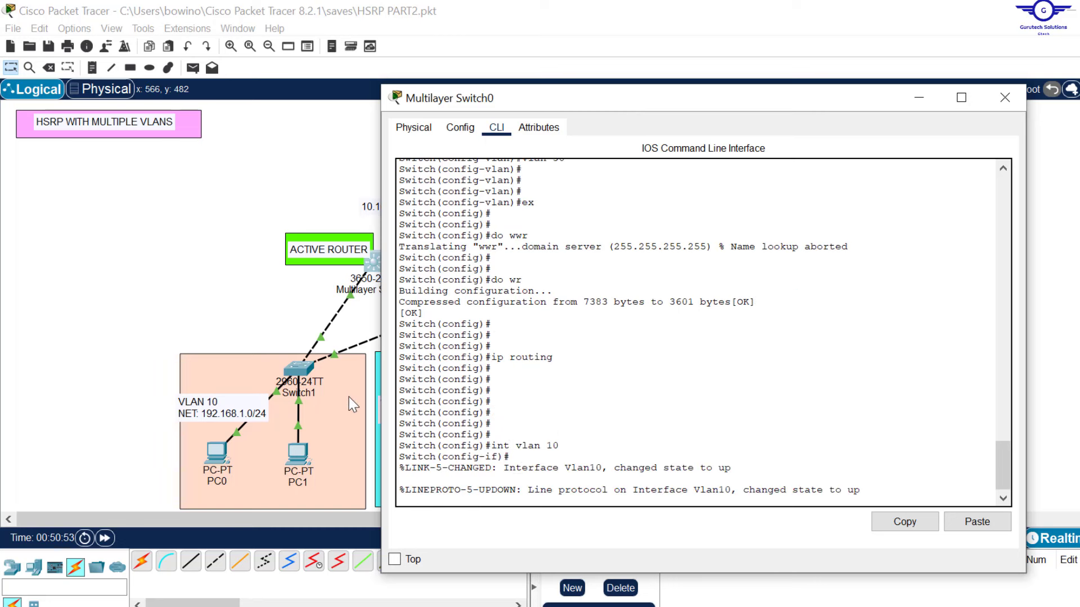
key("Return")
key("Return")
key("Return")
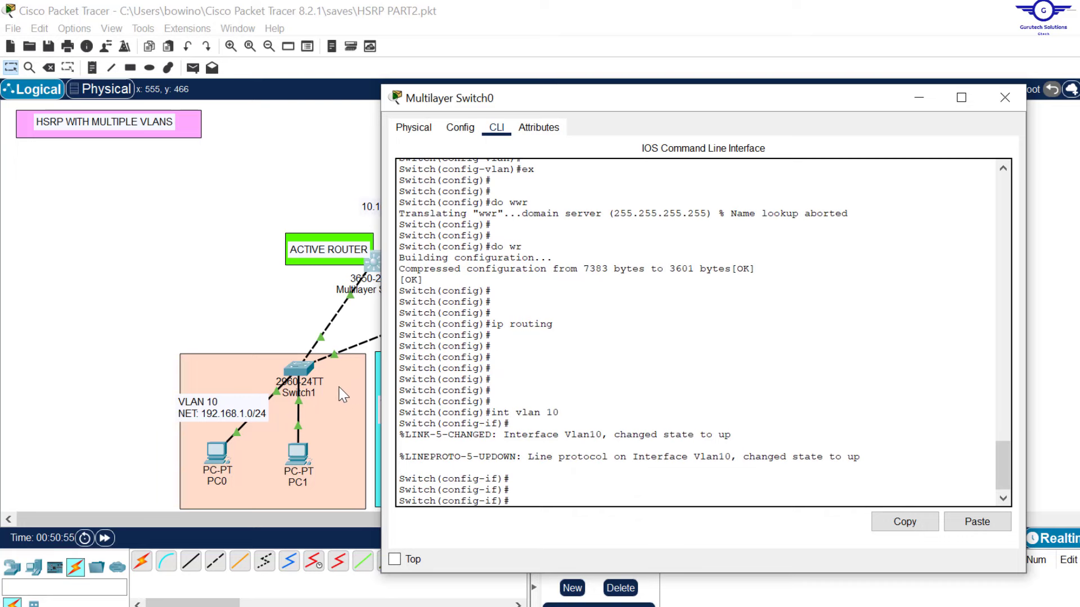
left_click_drag(601, 104, 624, 59)
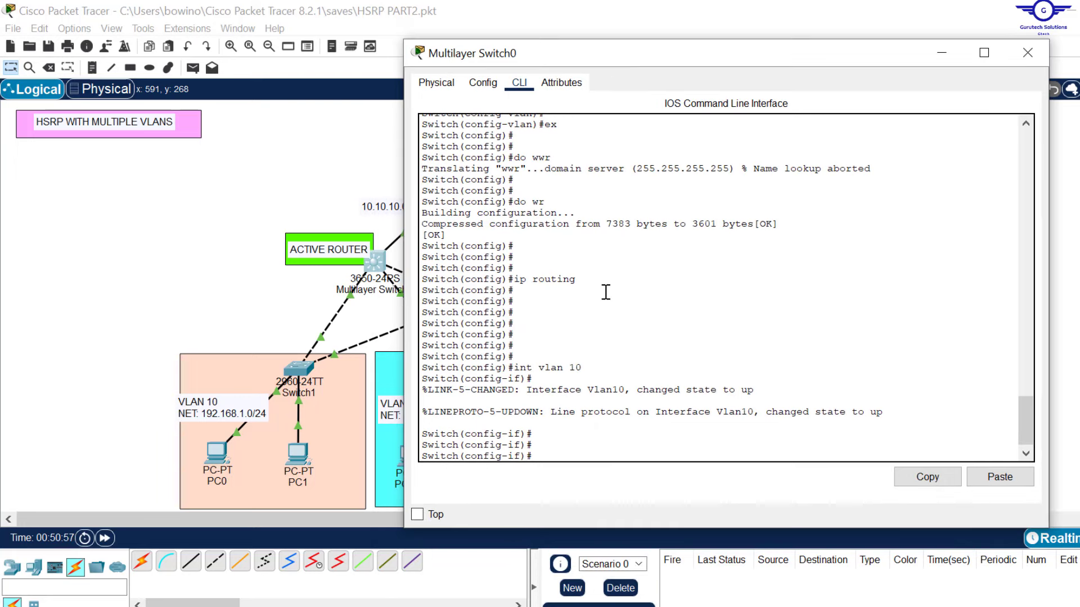
left_click_drag(590, 376, 509, 367)
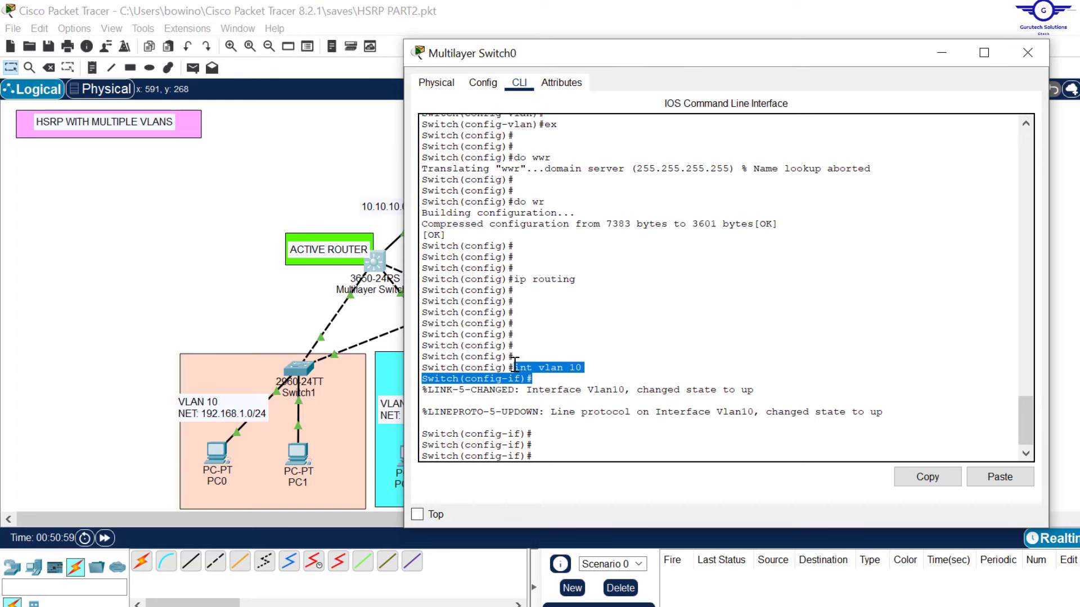
left_click(510, 367)
left_click(601, 450)
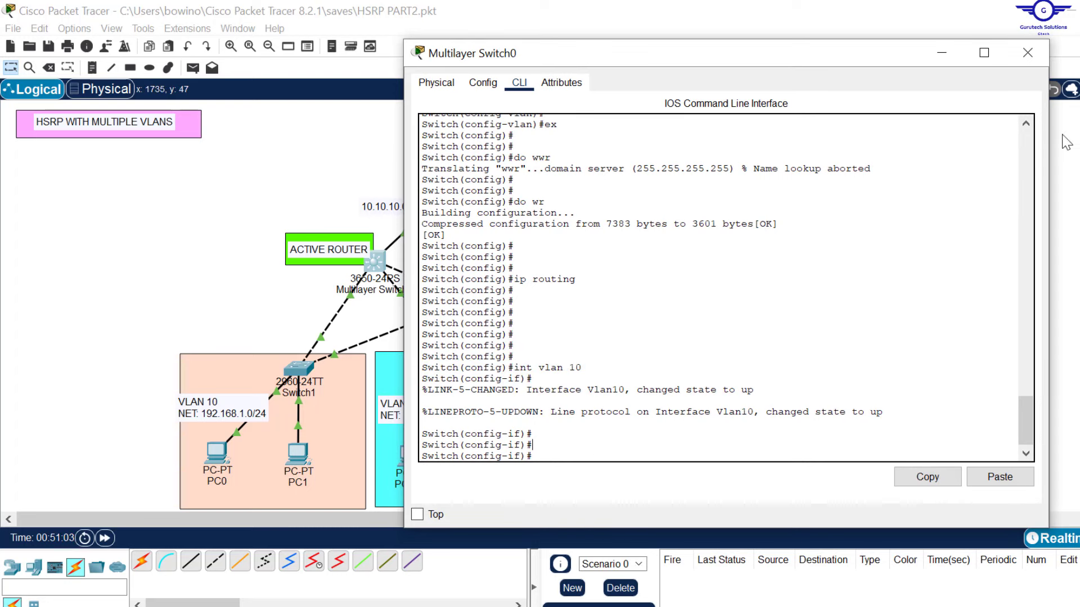
left_click_drag(1049, 145, 1006, 145)
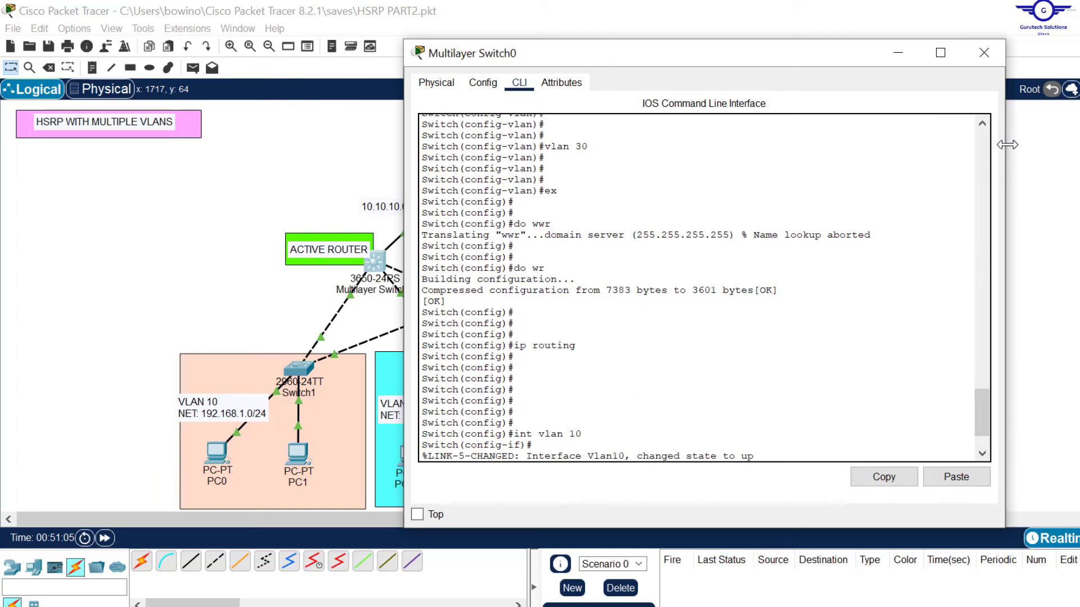
left_click(822, 298)
scroll(823, 298, "down", 3)
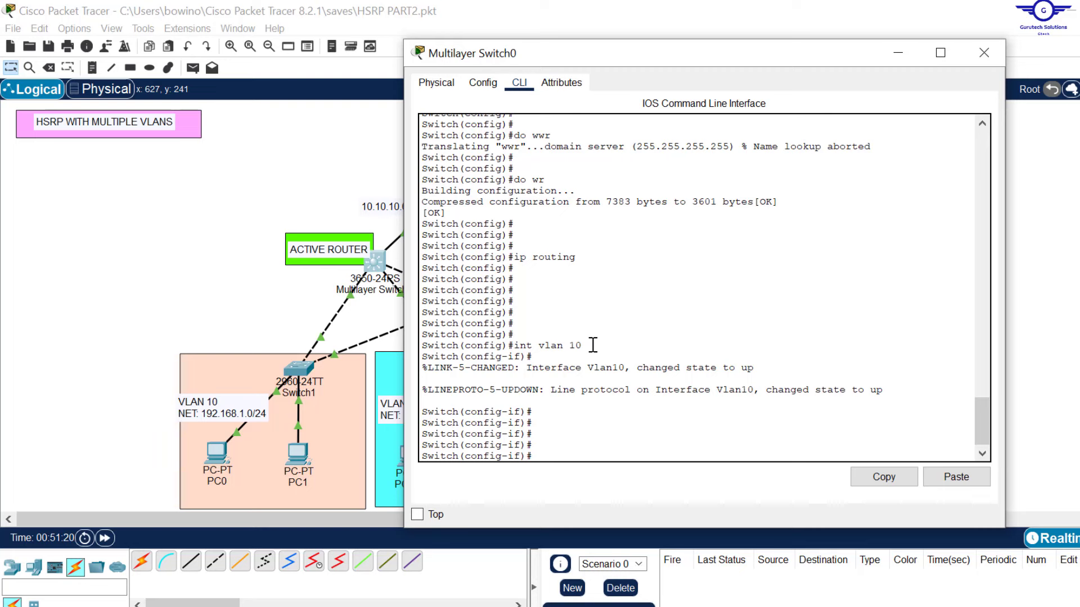
left_click_drag(590, 345, 515, 346)
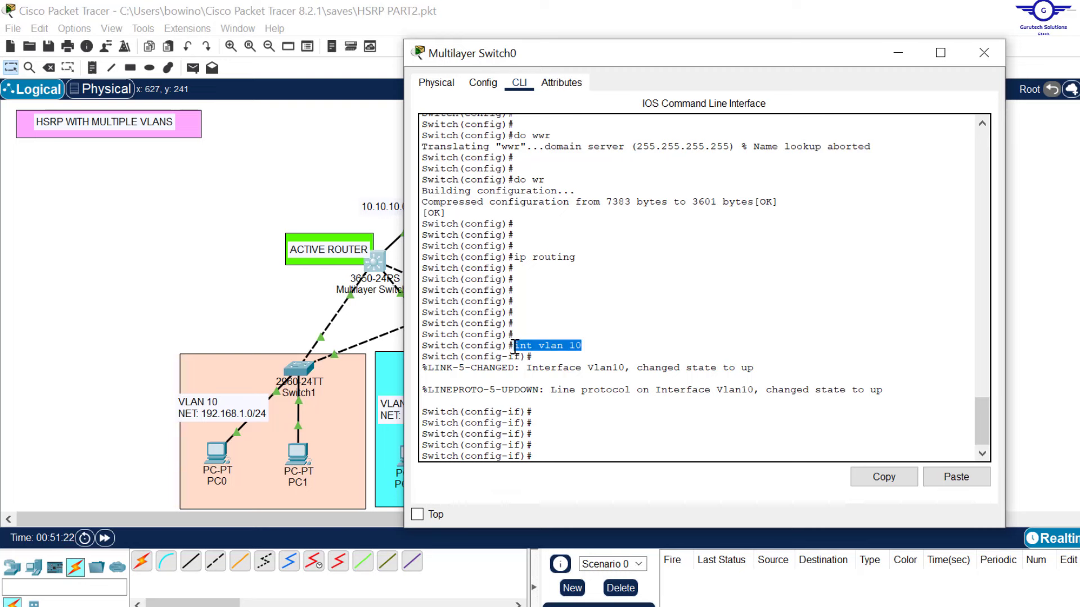
Step: Check the addressing in the topology, and give Multilayer Switch0's VLAN 10 interface the IP address 192.168.1.3 255.255.255.0
left_click(308, 220)
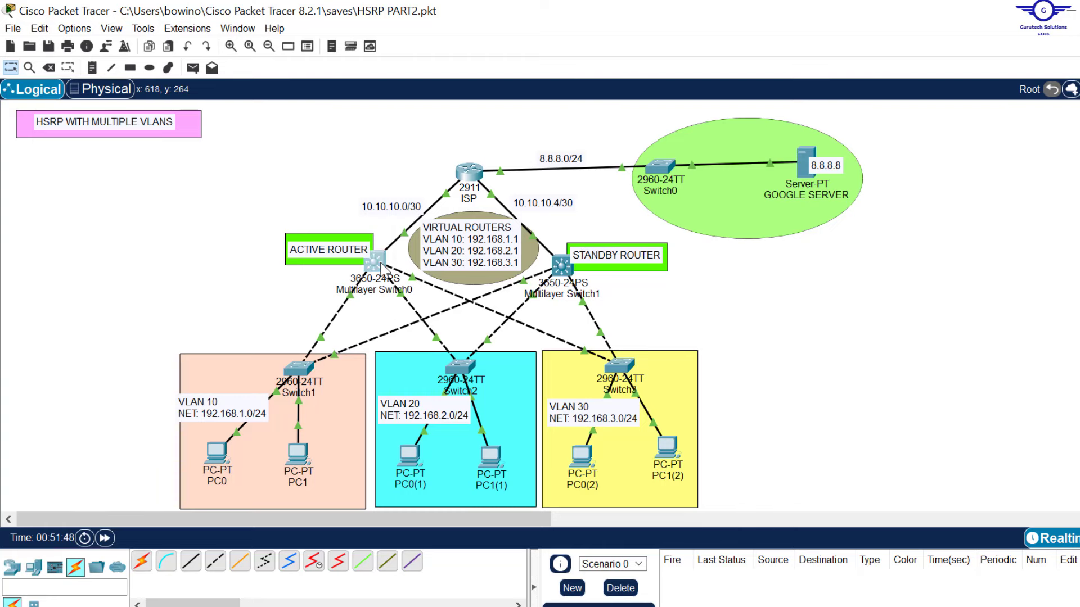
left_click(378, 263)
left_click(616, 426)
type("i")
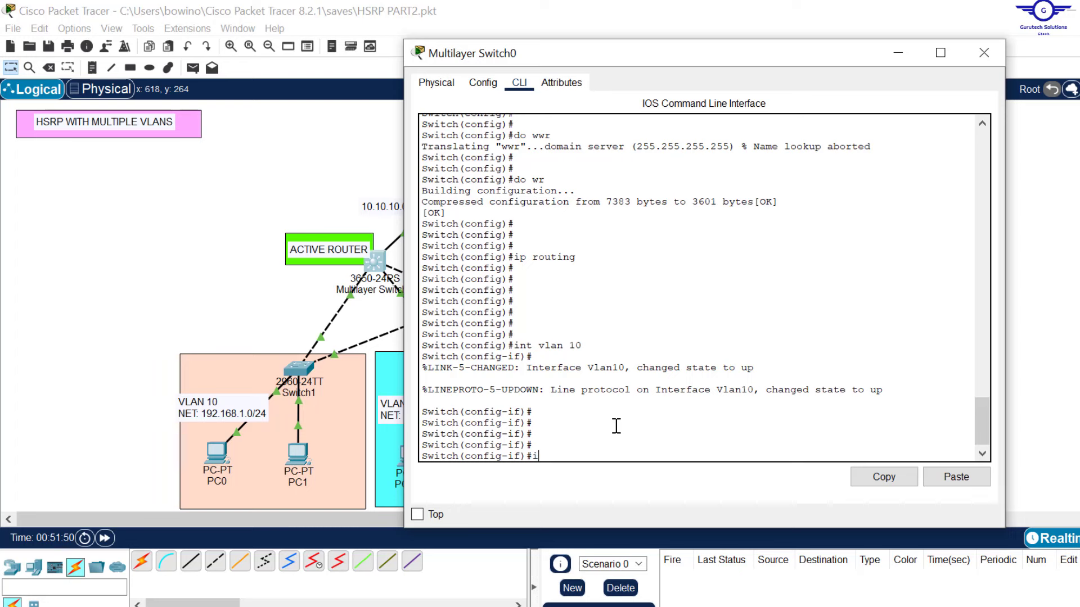
type("p add 192.168.1.3 255.255.255")
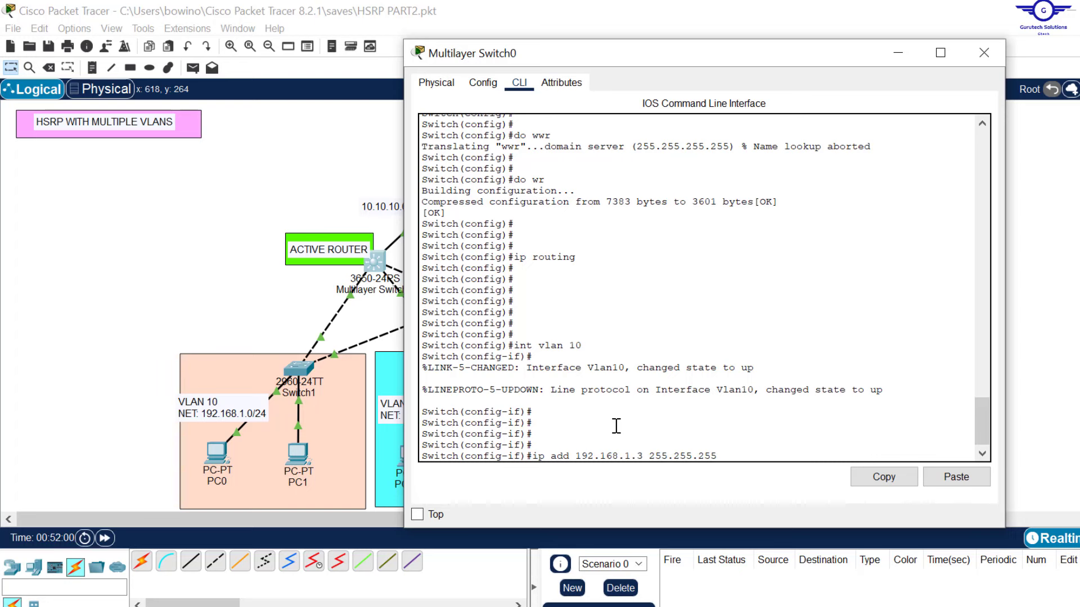
type(".0")
key("Return")
key("Return")
key("Return")
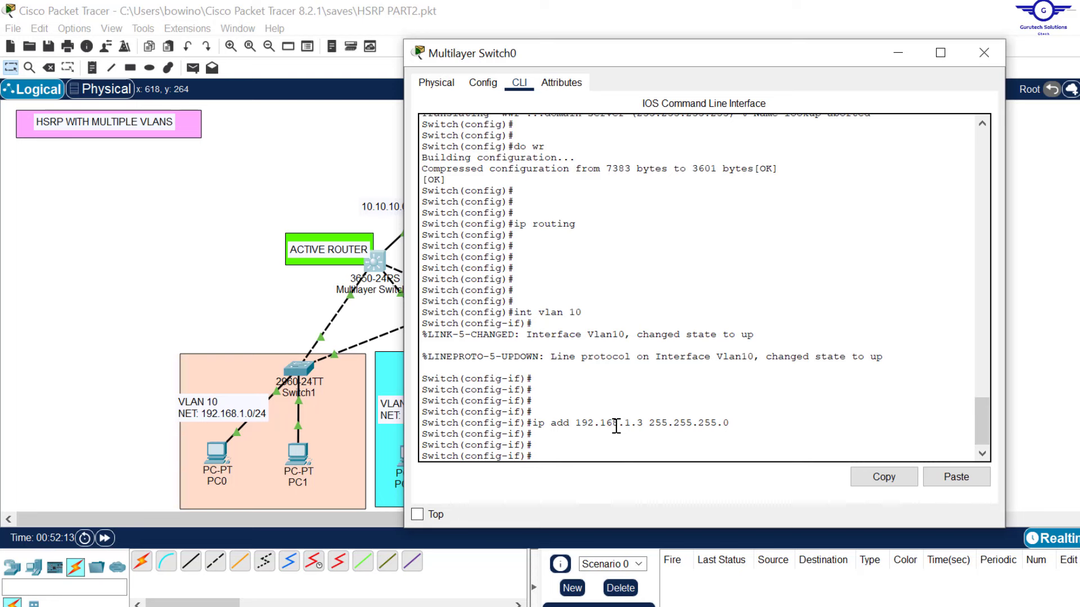
Step: Set the HSRP priority of group 10 to 100 on the VLAN 10 interface with standby 10 priority 100
type("stand")
key("Tab")
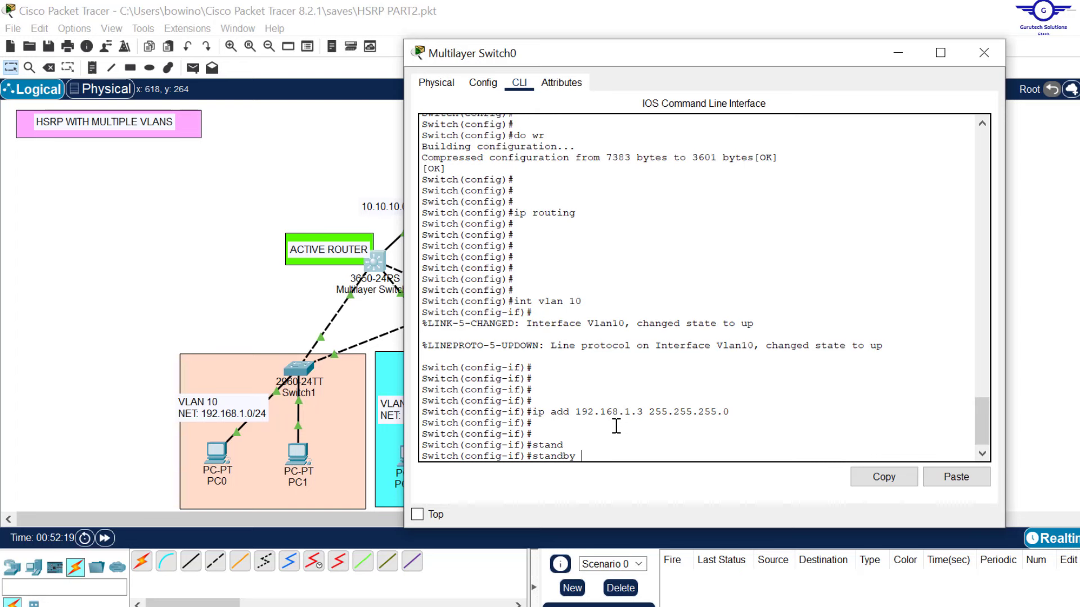
type("10")
type("prio")
key("Tab")
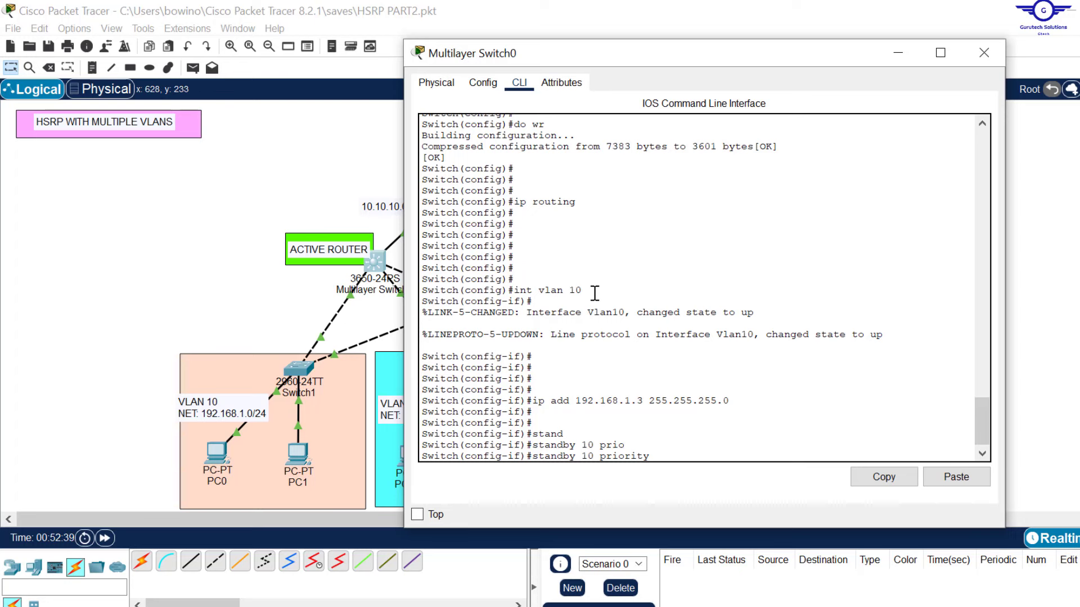
left_click_drag(594, 290, 521, 291)
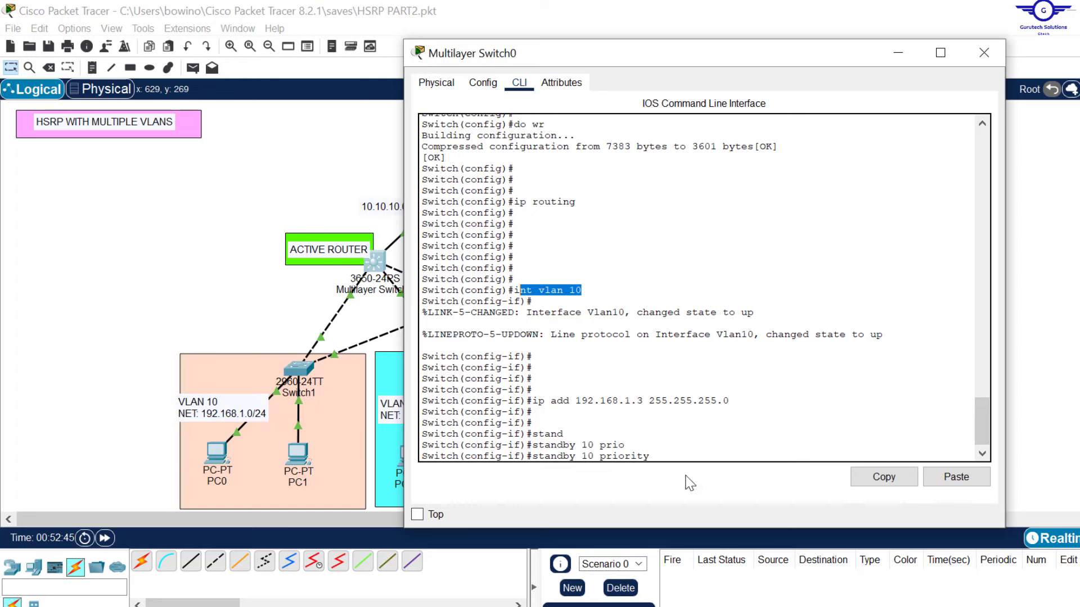
left_click(683, 441)
type("100")
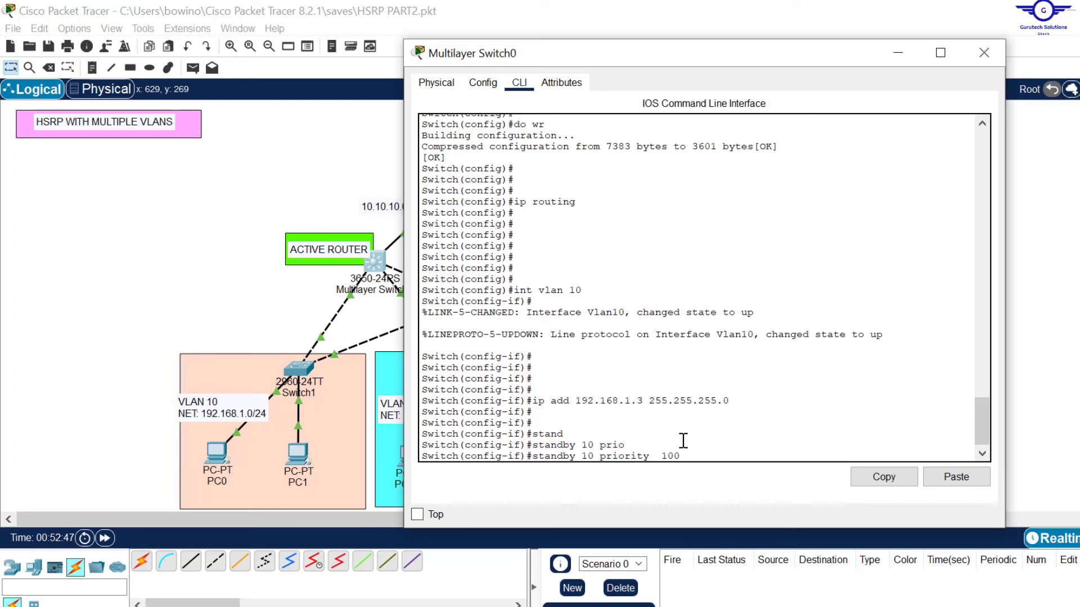
key("Return")
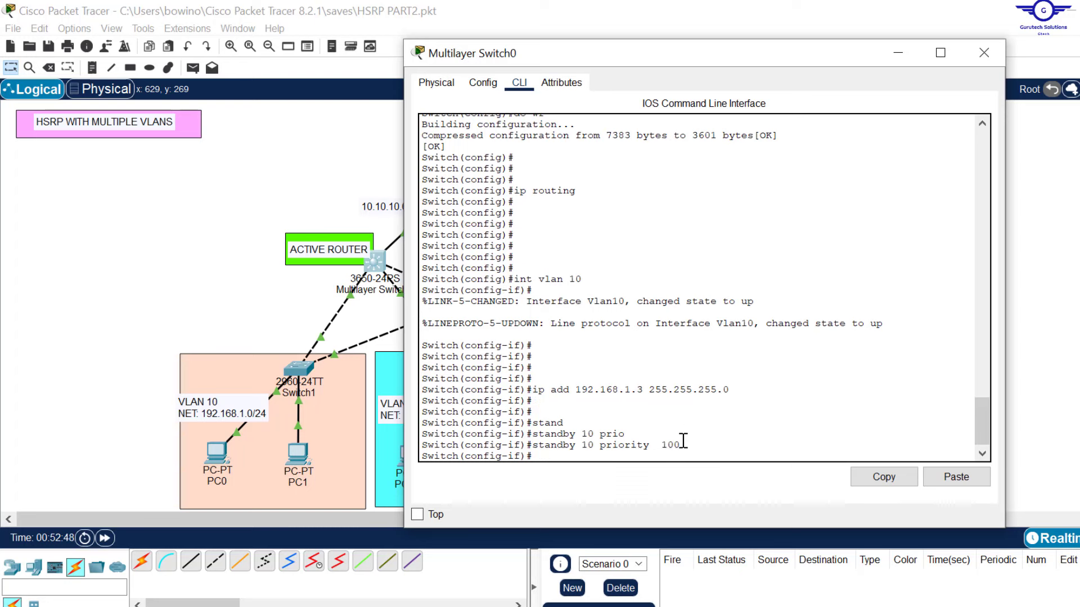
Step: Set the virtual IP address of HSRP group 10 to 192.168.1.1 with standby 10 ip 192.168.1.1
type("stand")
key("Tab")
type("10")
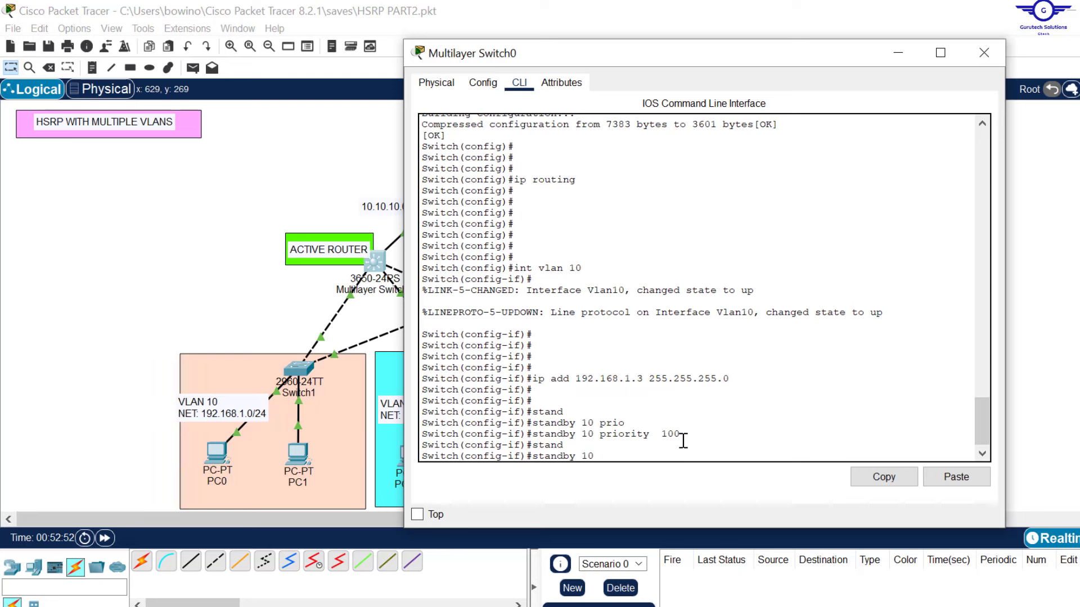
type(" ip 192.168.1.1")
left_click_drag(693, 456, 533, 457)
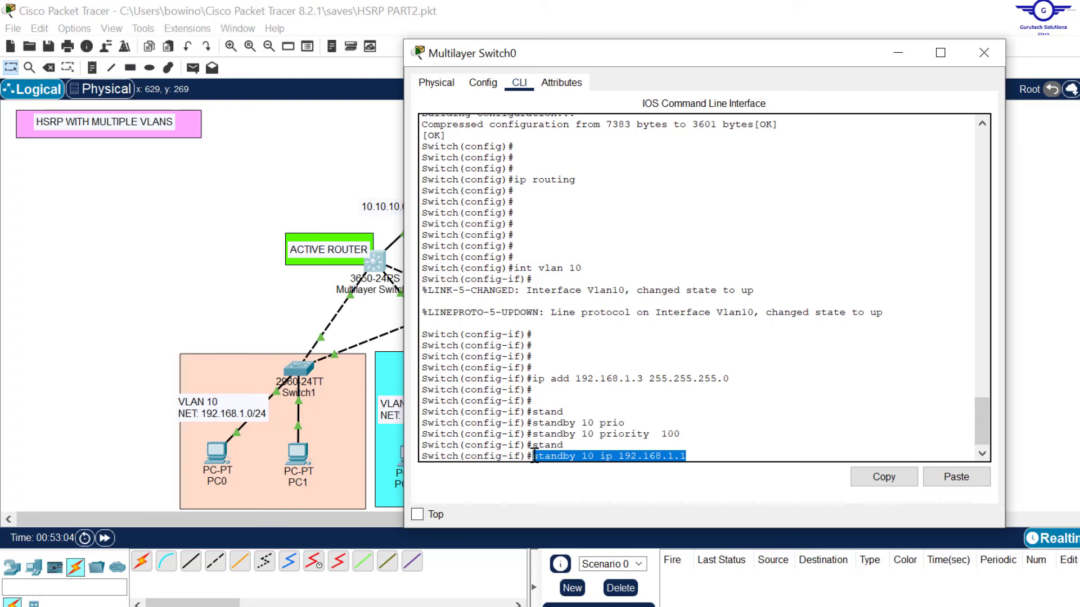
key("Return")
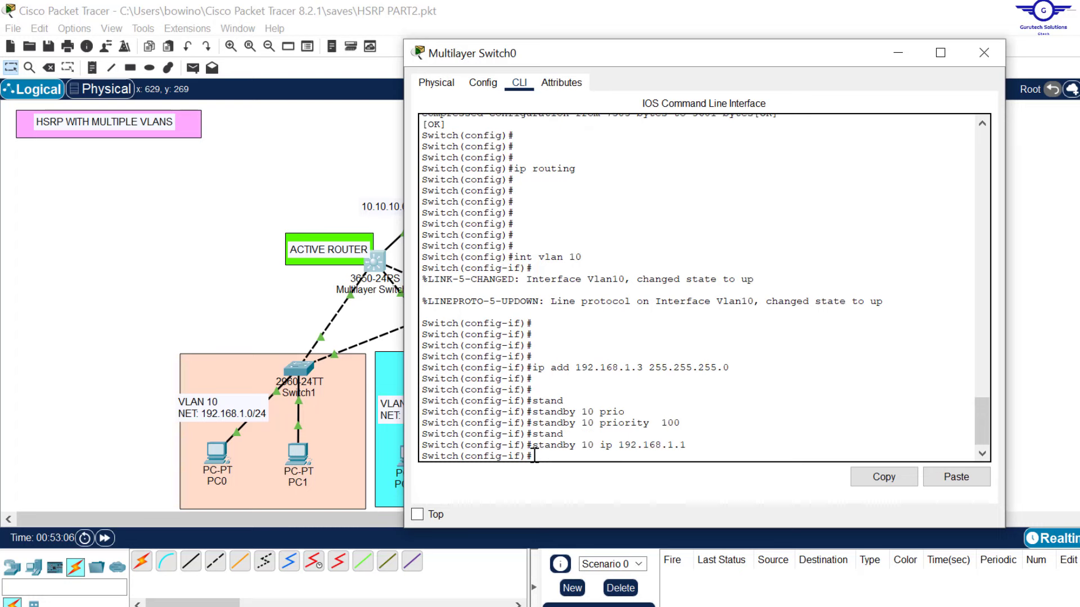
Step: Exit the VLAN 10 interface and enter interface configuration for the VLAN 20 SVI with int vlan 20
type("exit")
key("Return")
key("Return")
key("Return")
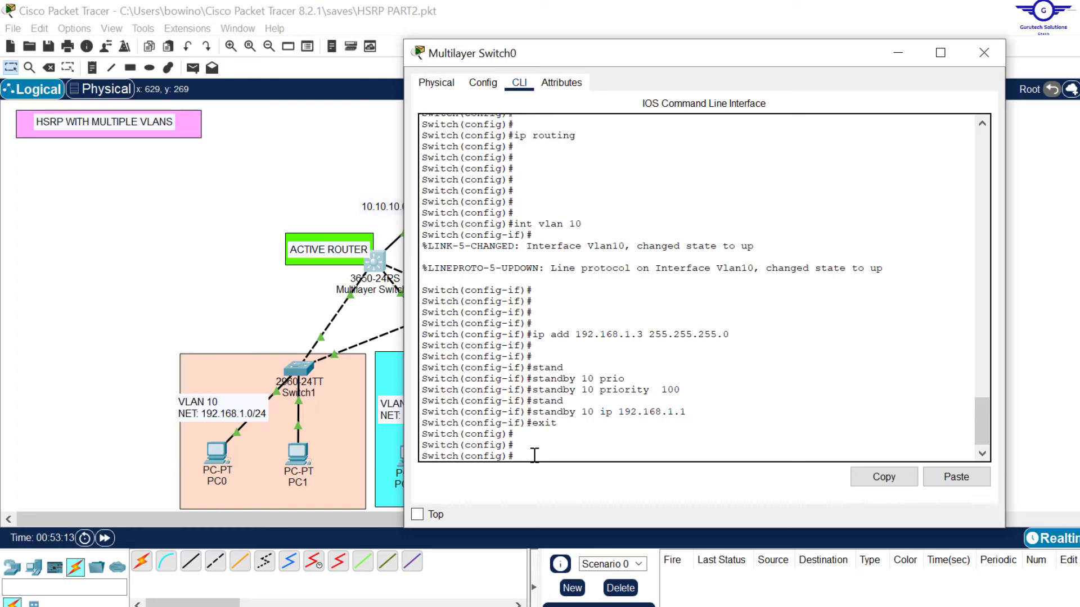
key("Up")
key("Up")
key("Up")
key("Up")
key("Up")
key("Up")
key("Up")
key("Up")
key("BackSpace")
key("BackSpace")
type("20")
key("Return")
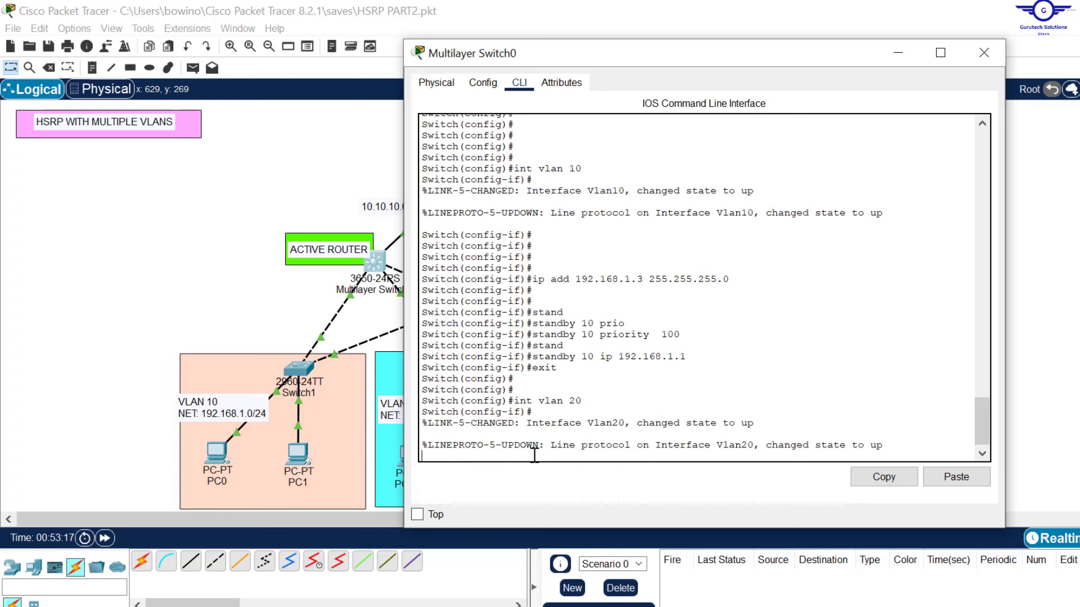
key("Return")
key("Return")
key("Return")
Step: Assign the IP address 192.168.2.3 255.255.255.0 to the VLAN 20 interface
key("Up")
key("Up")
key("Up")
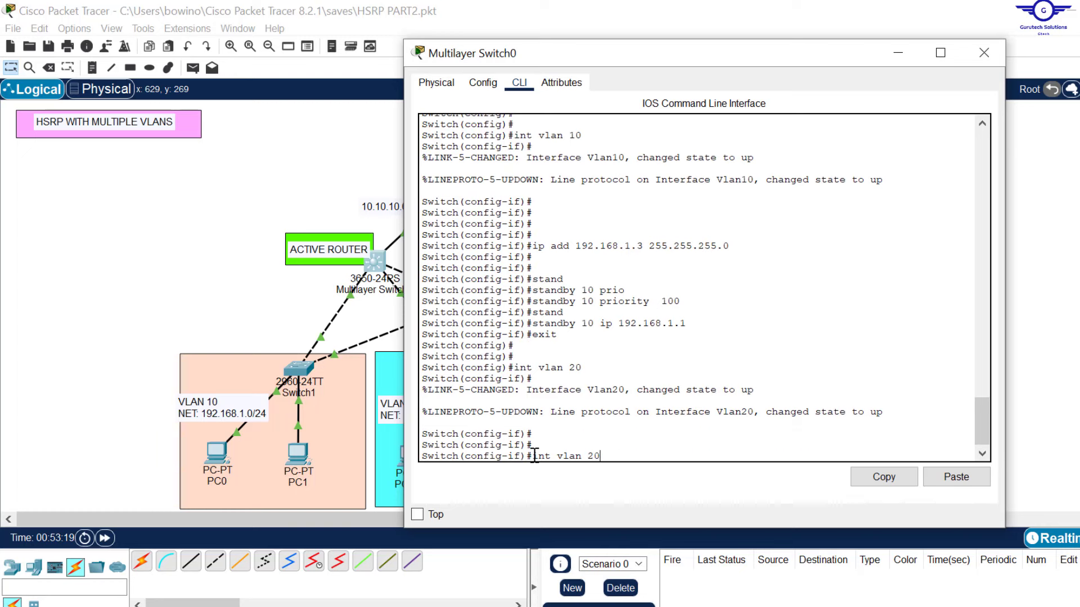
key("Up")
key("Up")
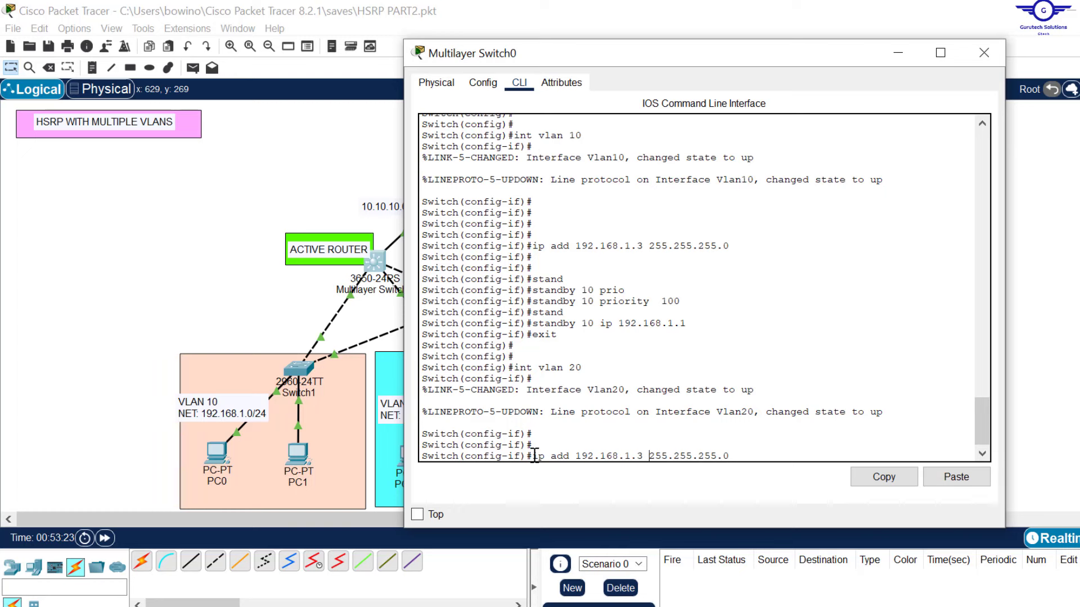
key("Left")
key("Left")
key("Left")
key("BackSpace")
type("2")
key("Return")
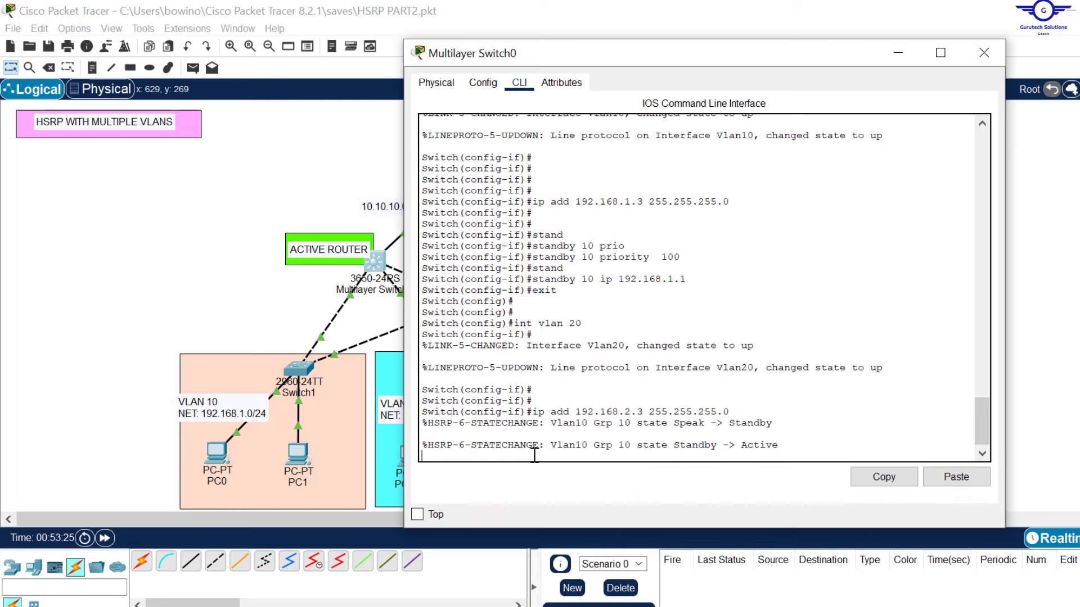
key("Return")
key("Return")
key("Return")
Step: Set the HSRP priority of group 20 to 100 on the VLAN 20 interface with standby 20 priority 100
key("Up")
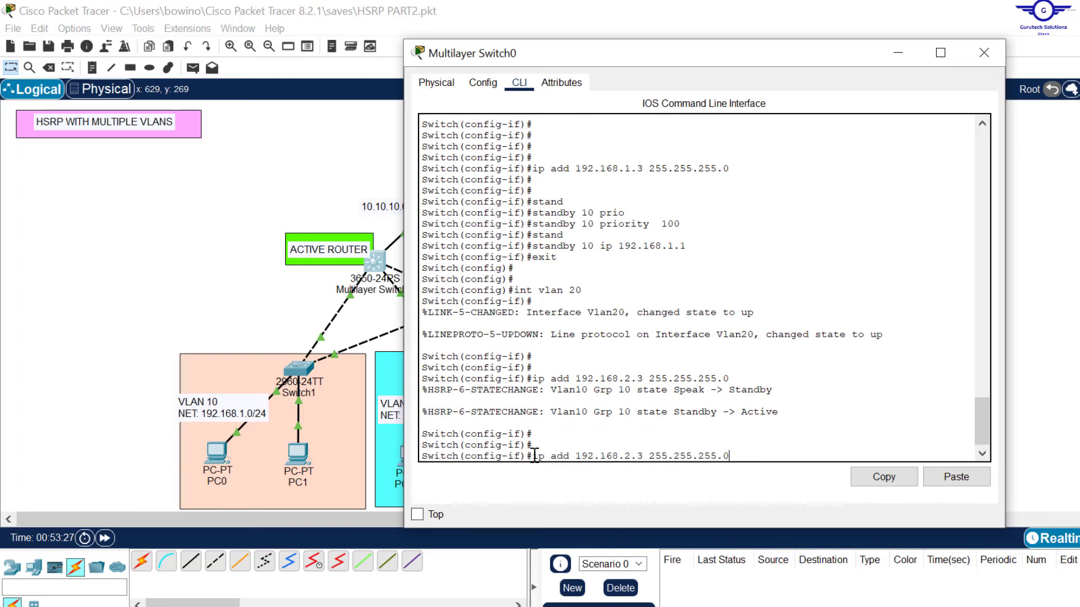
key("Up")
key("Up")
key("Up")
key("Up")
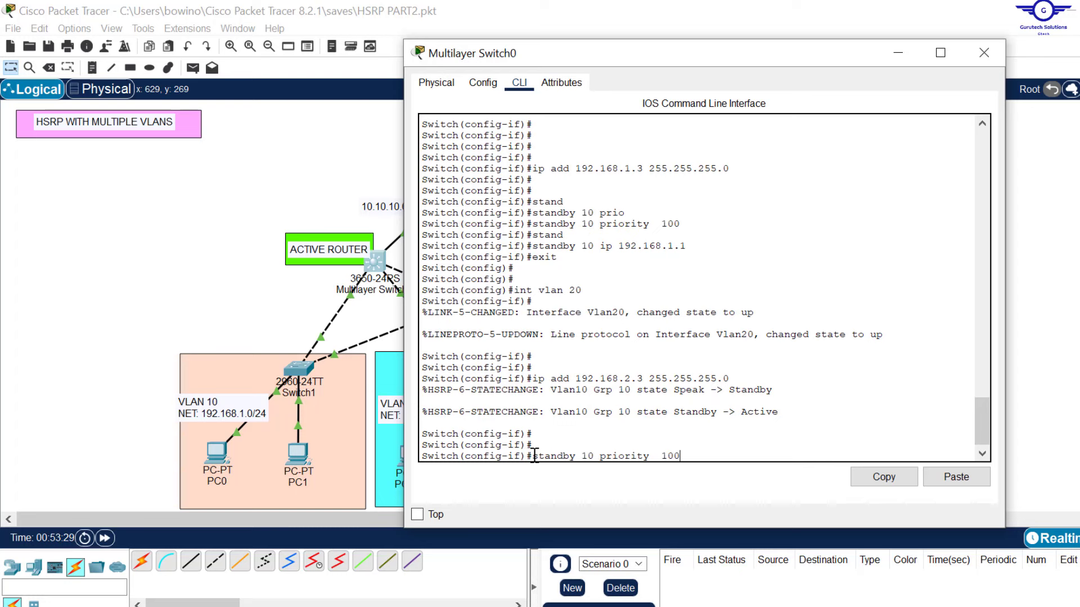
key("Left")
key("Left")
key("BackSpace")
type("2")
double_click(575, 290)
left_click(695, 453)
key("Return")
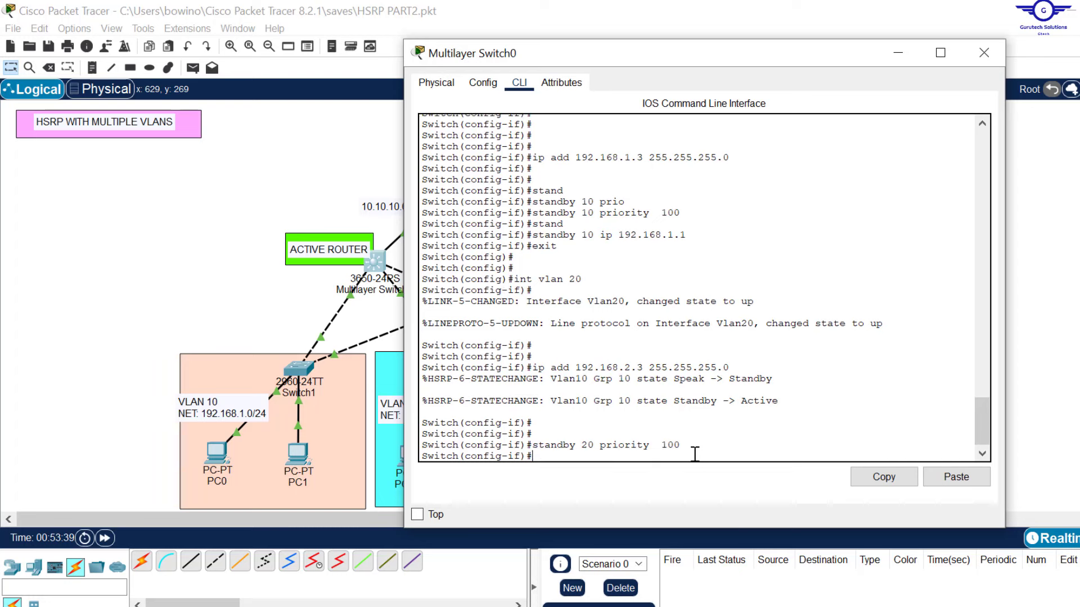
Step: Set the virtual IP address of HSRP group 20 to 192.168.2.1 with standby 20 ip 192.168.2.1
key("Up")
key("Up")
key("Up")
key("Up")
key("Up")
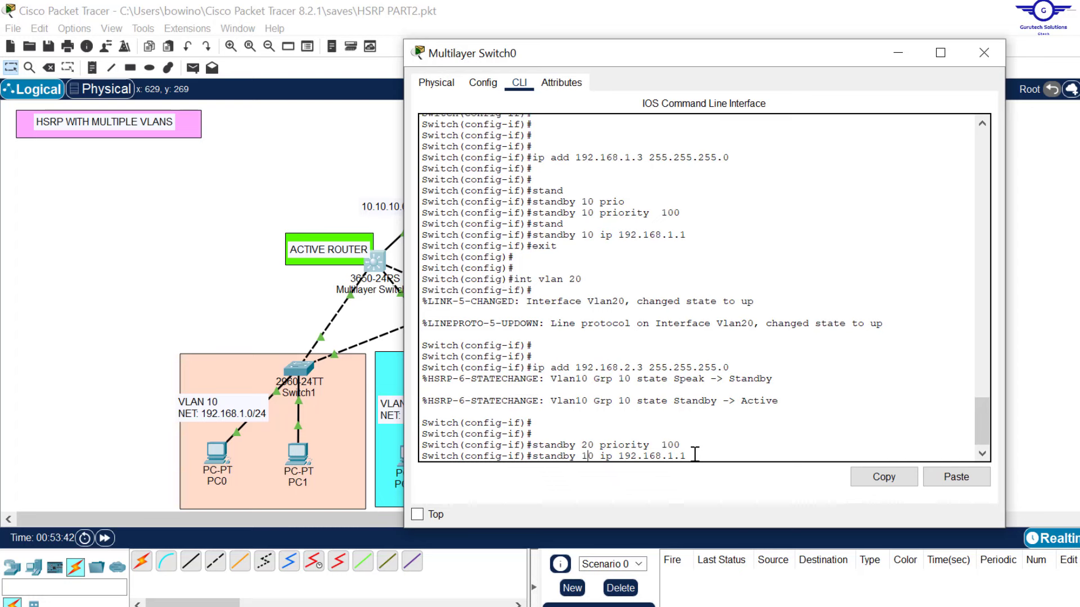
key("BackSpace")
key("BackSpace")
type("20")
key("Right")
key("Right")
key("Right")
key("BackSpace")
type("2")
key("Return")
key("Return")
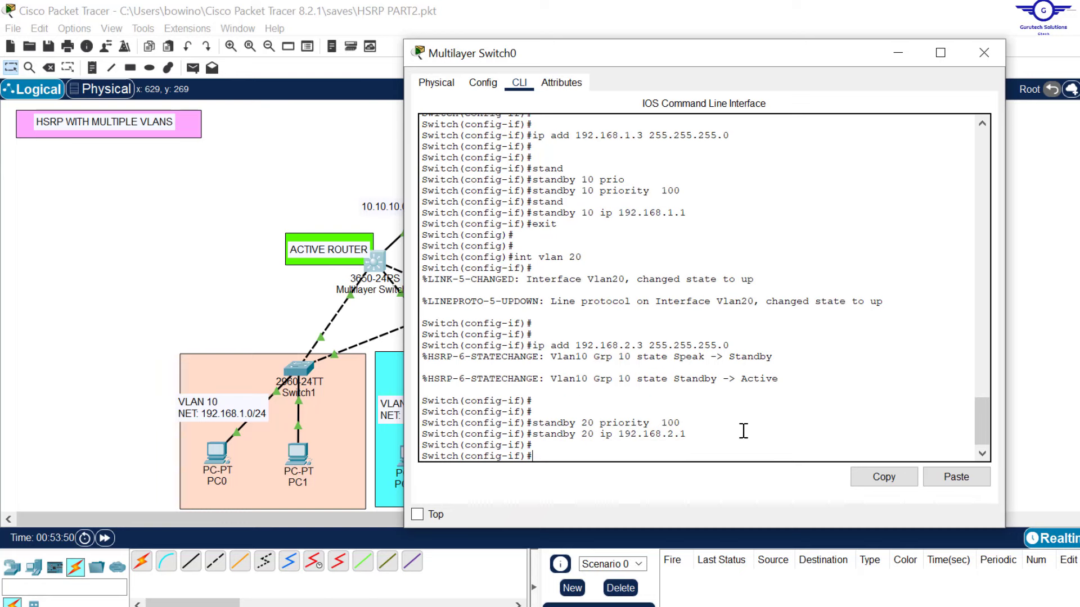
Step: Check the virtual router addresses in the topology, exit the VLAN 20 interface and enter the VLAN 30 SVI with int vlan 30
left_click(1070, 343)
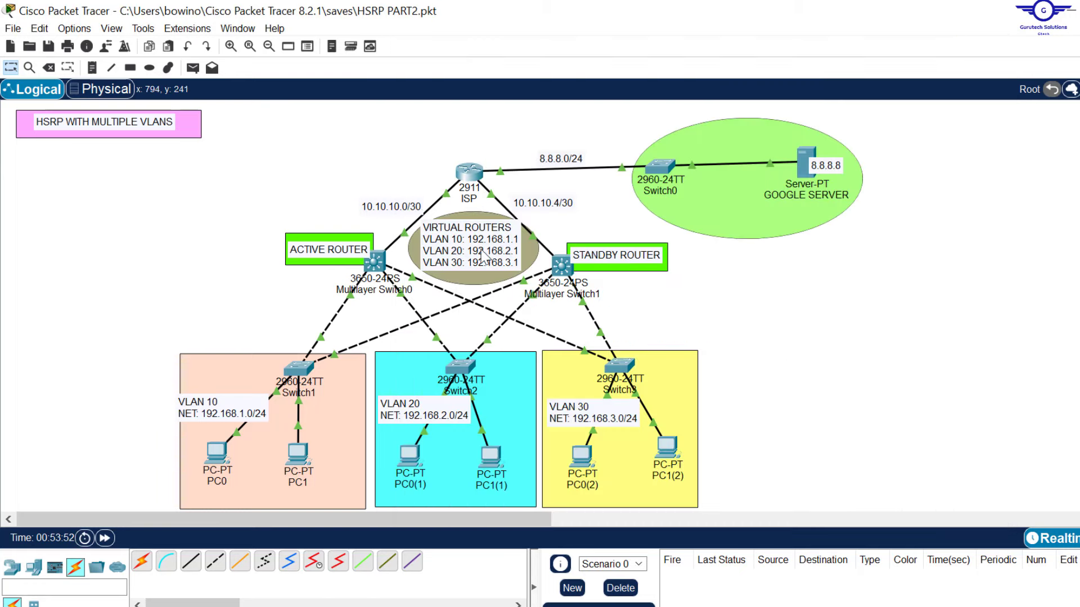
left_click(374, 262)
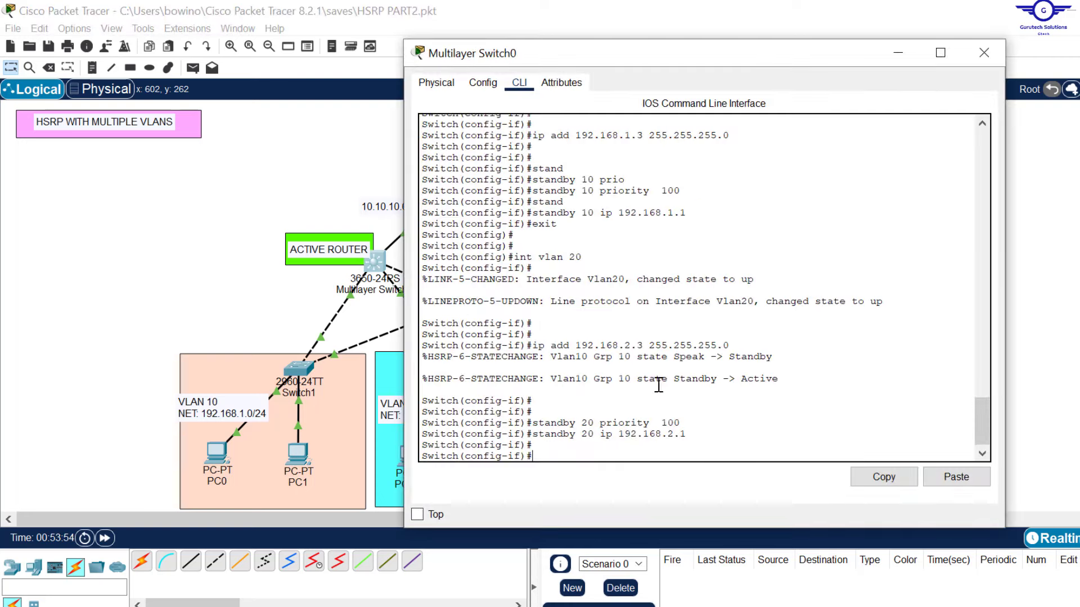
type("ex")
key("Return")
key("Return")
key("Return")
key("Return")
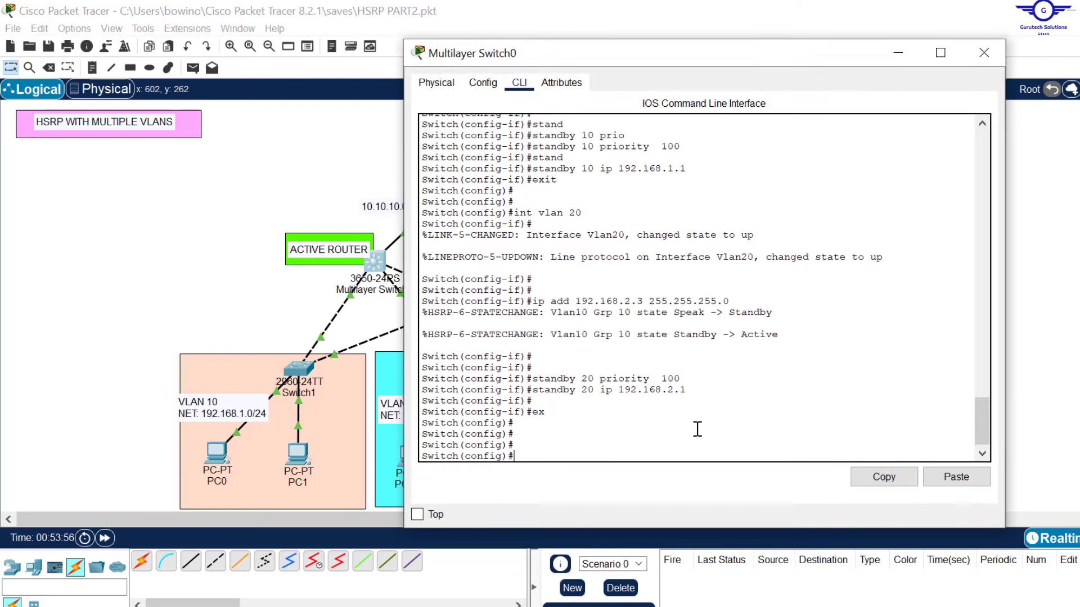
key("Return")
key("Return")
key("Up")
key("Up")
key("Up")
key("Up")
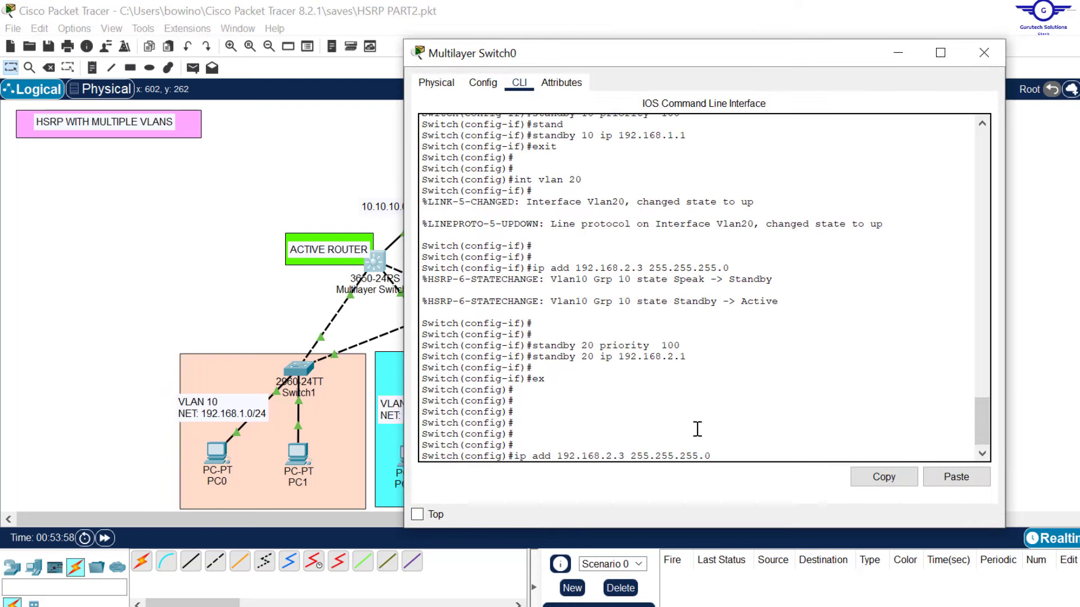
key("Up")
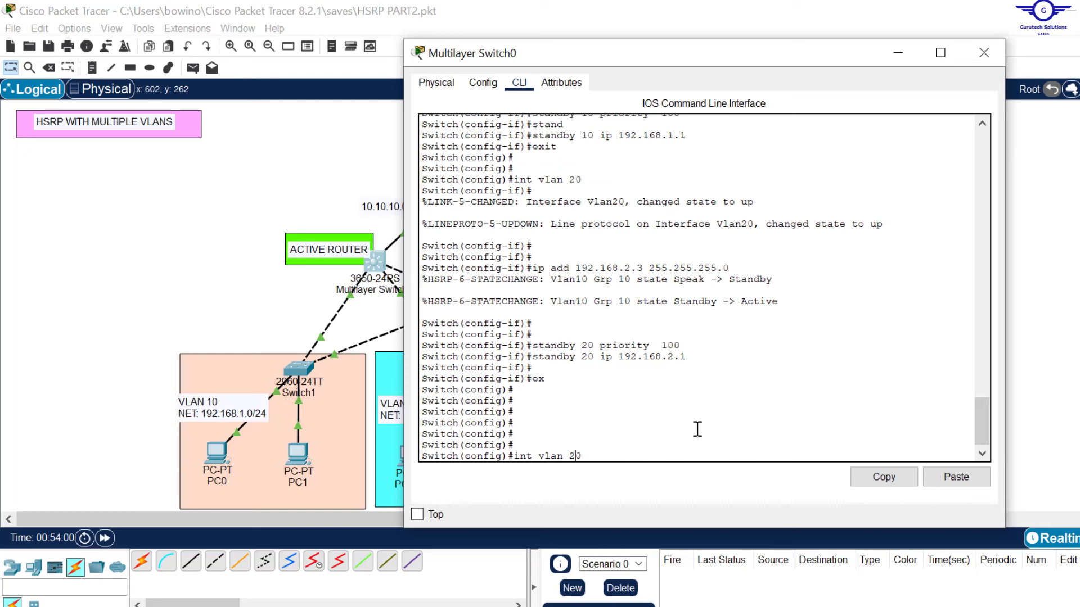
key("BackSpace")
key("BackSpace")
type("30")
key("Return")
key("Return")
key("Return")
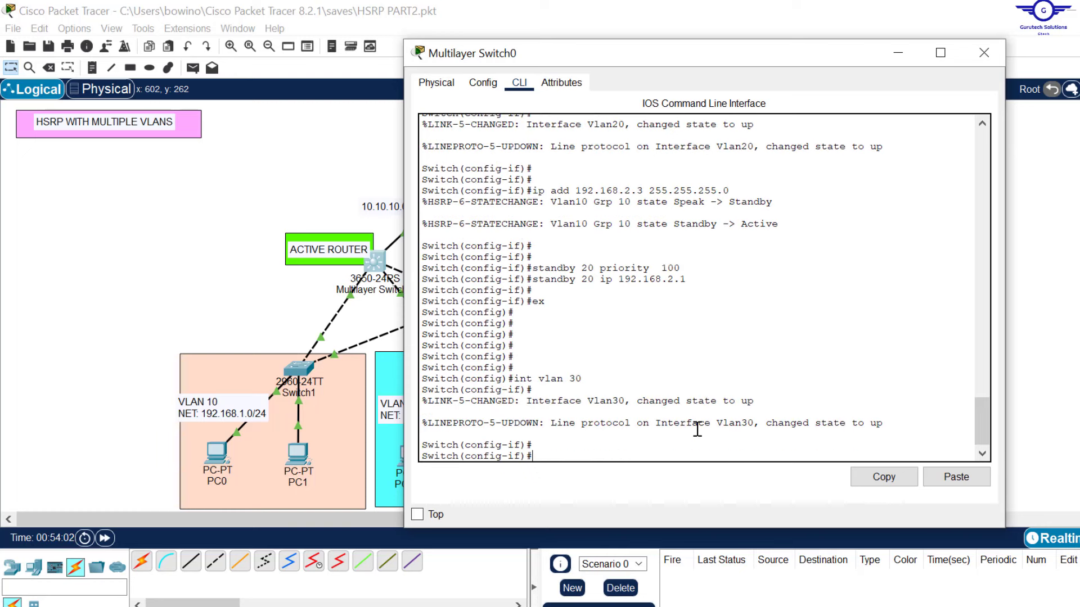
Step: Assign the IP address 192.168.3.3 255.255.255.0 to the VLAN 30 interface
key("Up")
key("Up")
key("Up")
key("Up")
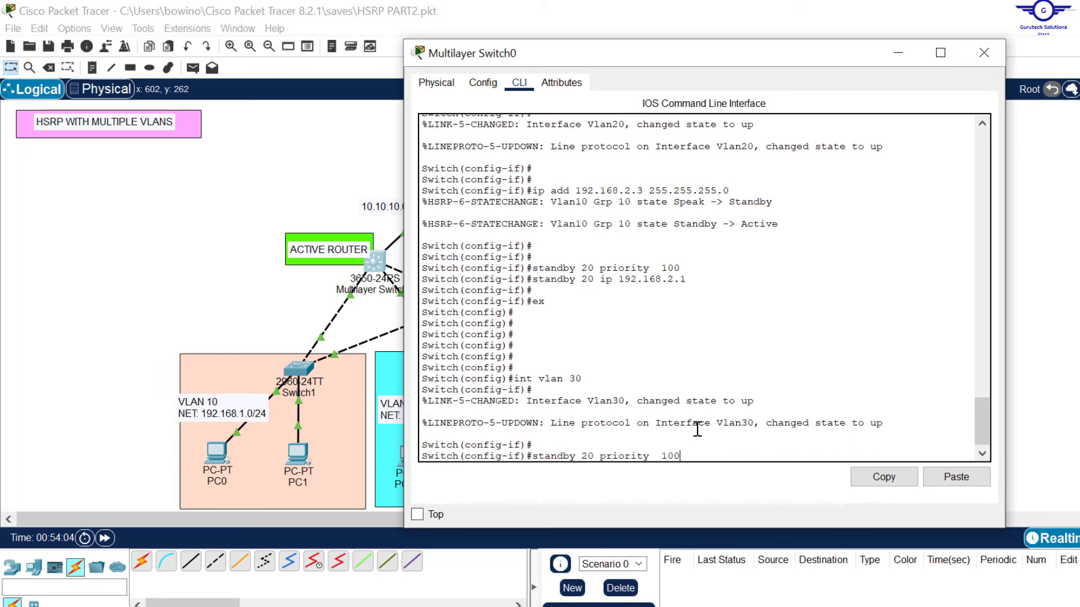
key("Up")
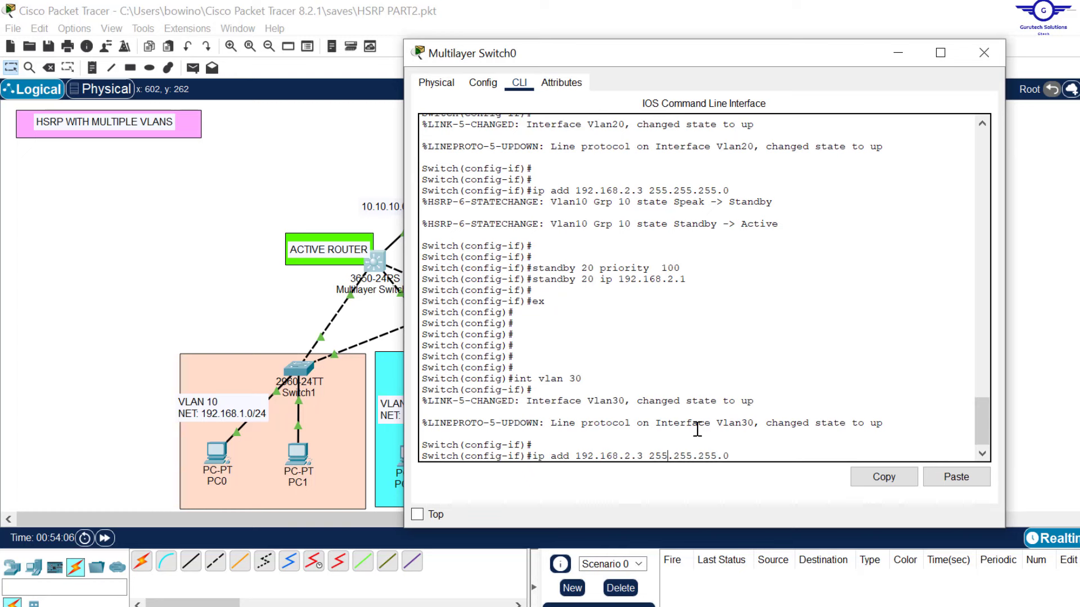
key("BackSpace")
type("3")
key("Return")
key("Return")
key("Return")
key("Return")
Step: Set the HSRP priority of group 30 to 100 on the VLAN 30 interface with standby 30 priority 100
key("Up")
key("Up")
key("Up")
key("Up")
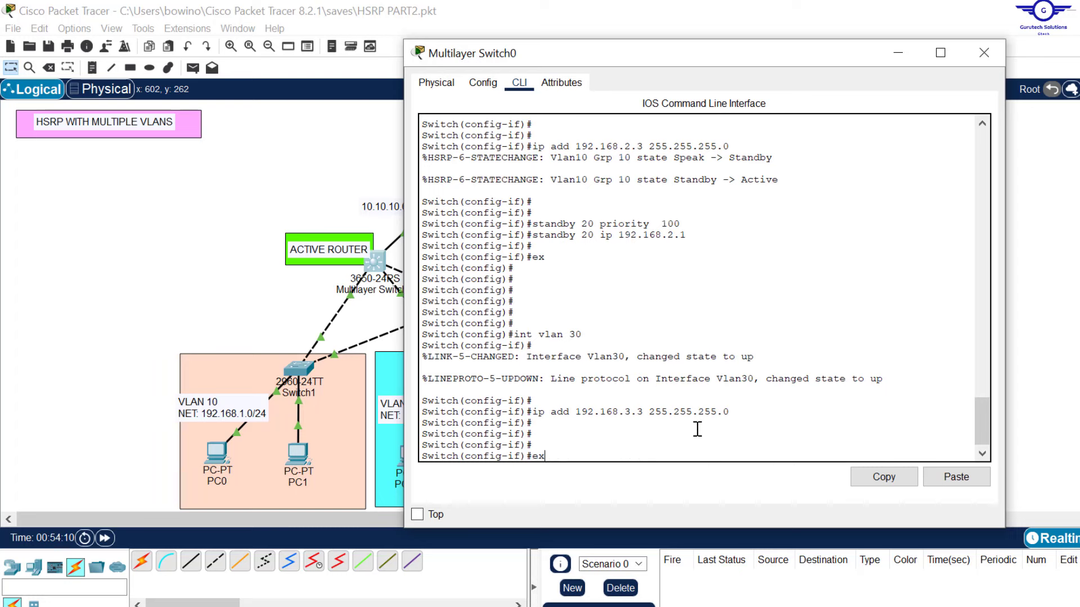
key("Left")
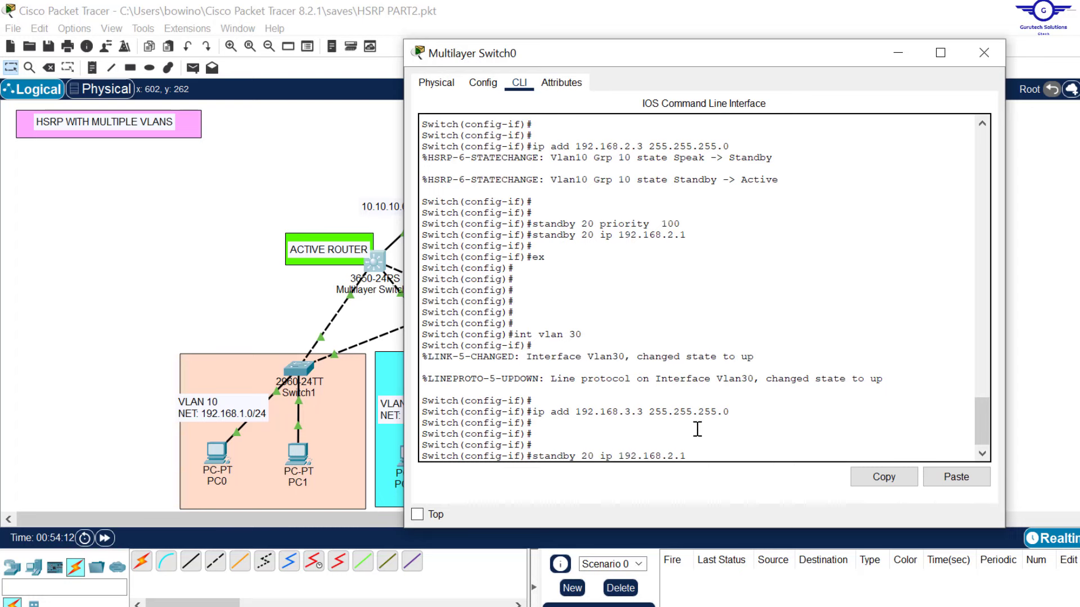
key("Up")
key("Left")
key("Left")
key("Left")
key("Left")
key("Left")
key("Left")
key("Left")
key("Left")
key("Left")
key("Left")
key("Left")
key("Left")
key("BackSpace")
type("3")
key("Return")
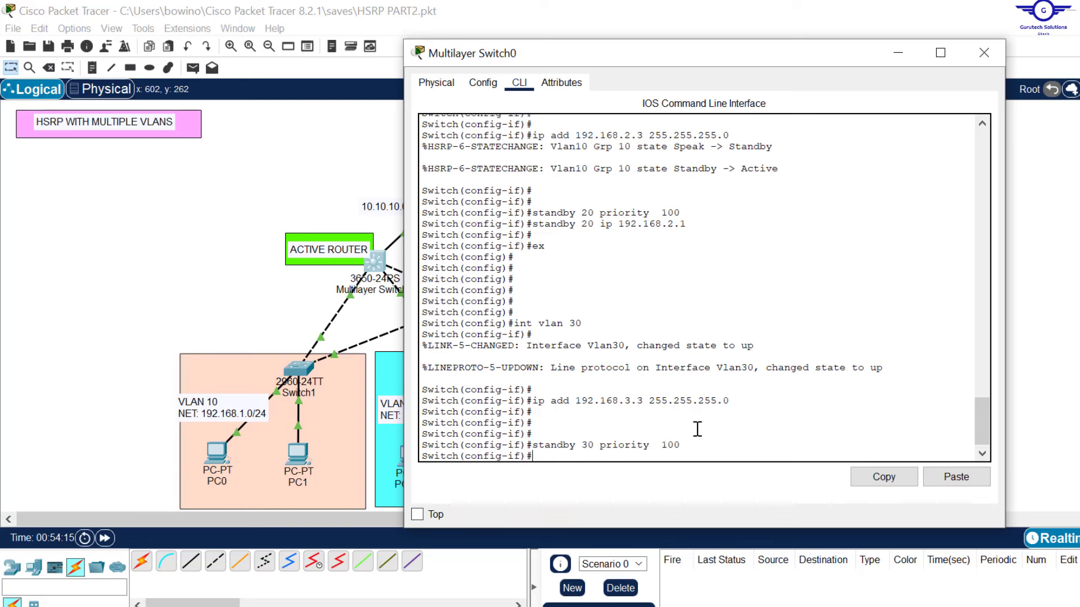
key("Up")
key("Up")
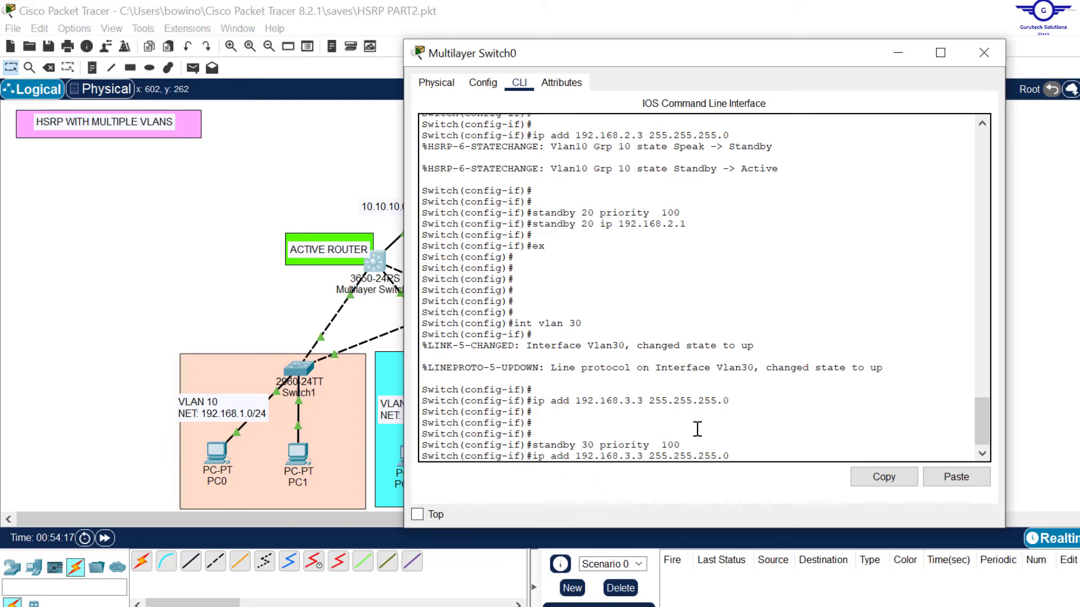
key("Up")
key("Up")
key("Up")
key("Return")
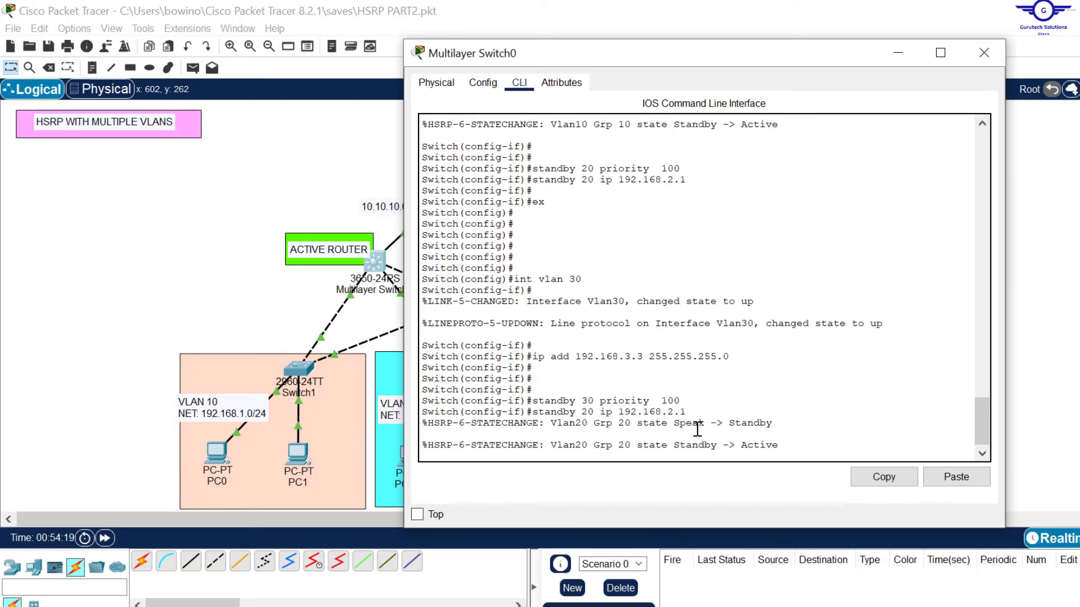
key("Up")
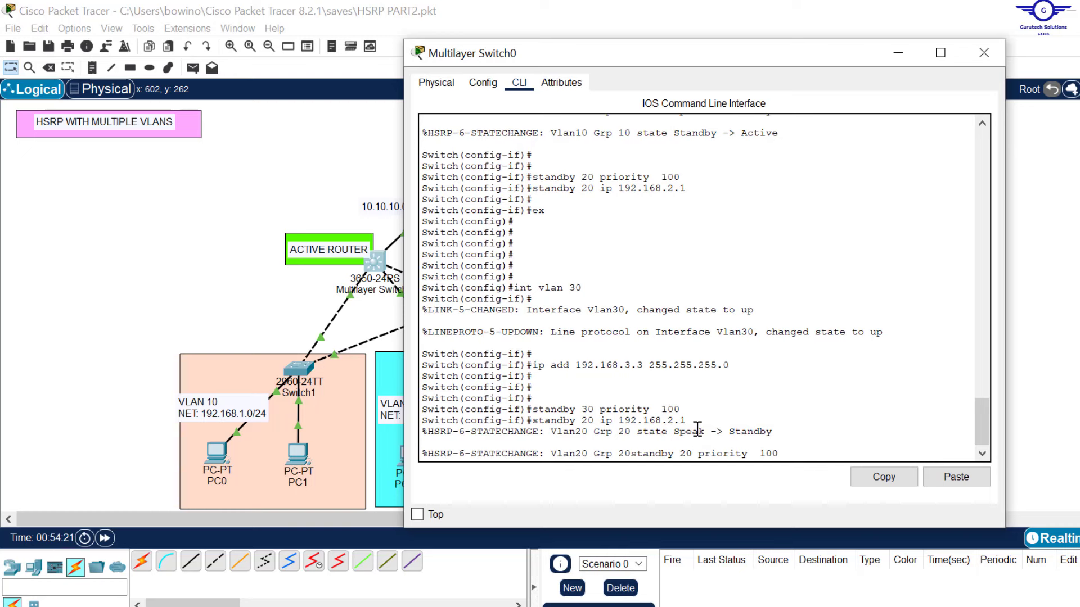
type("ddd")
key("Return")
Step: Set the virtual IP address of HSRP group 30 to 192.168.3.1 with standby 30 ip 192.168.3.1
key("Up")
key("Up")
key("Up")
key("Up")
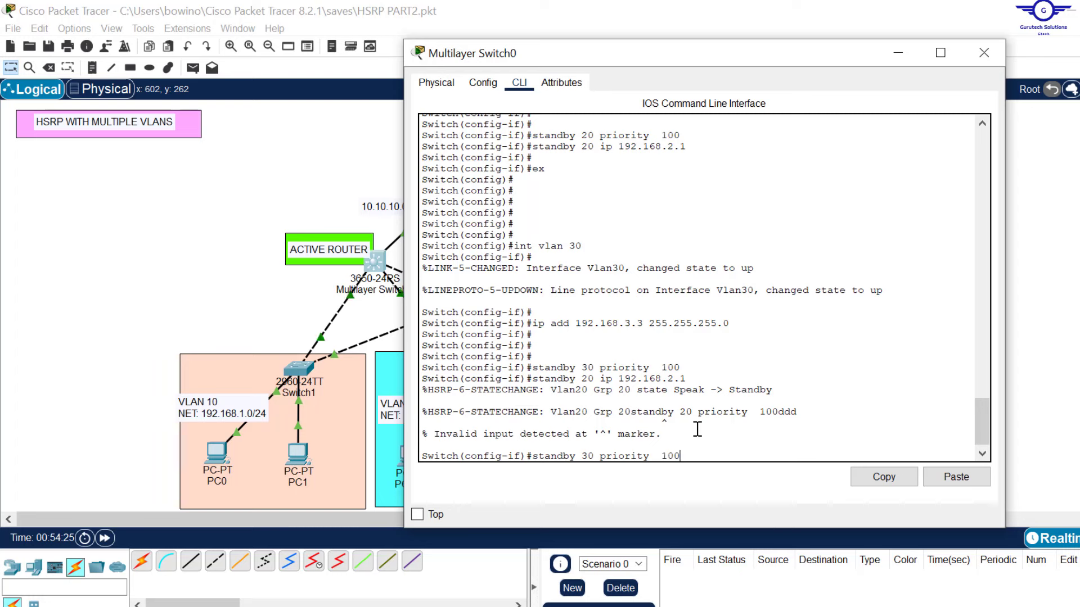
key("Up")
key("Up")
key("Up")
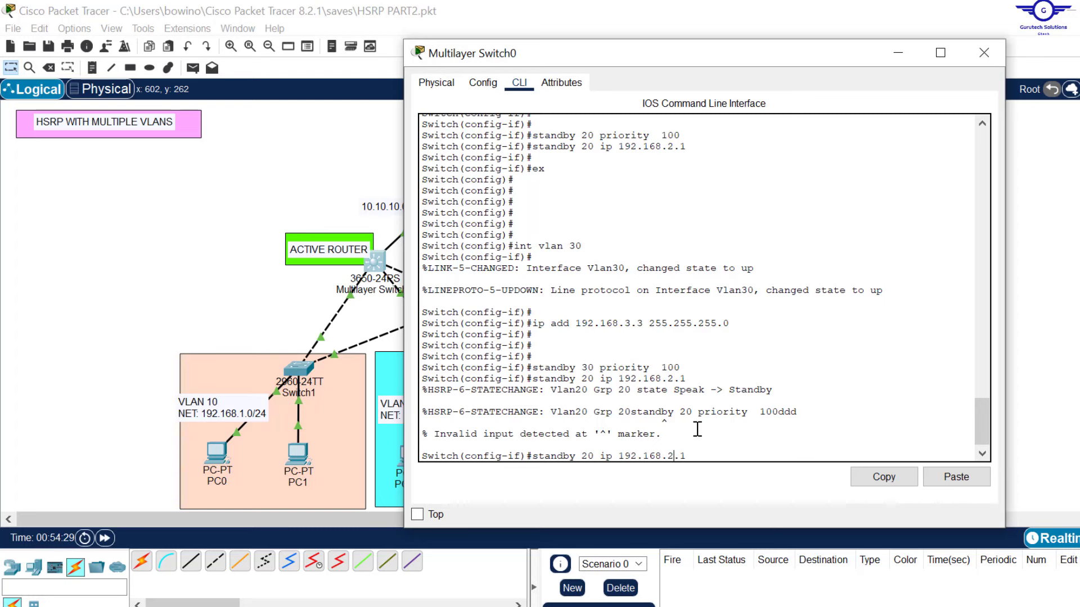
key("BackSpace")
type("3")
key("Left")
key("Left")
key("Left")
key("Left")
key("Left")
key("Left")
key("Left")
key("Left")
key("Left")
key("Left")
key("Left")
key("Left")
key("Left")
key("Left")
key("BackSpace")
type("3")
key("Return")
key("Return")
key("Return")
Step: Exit the VLAN 30 interface and save the configuration of Multilayer Switch0 with do wr
type("exit")
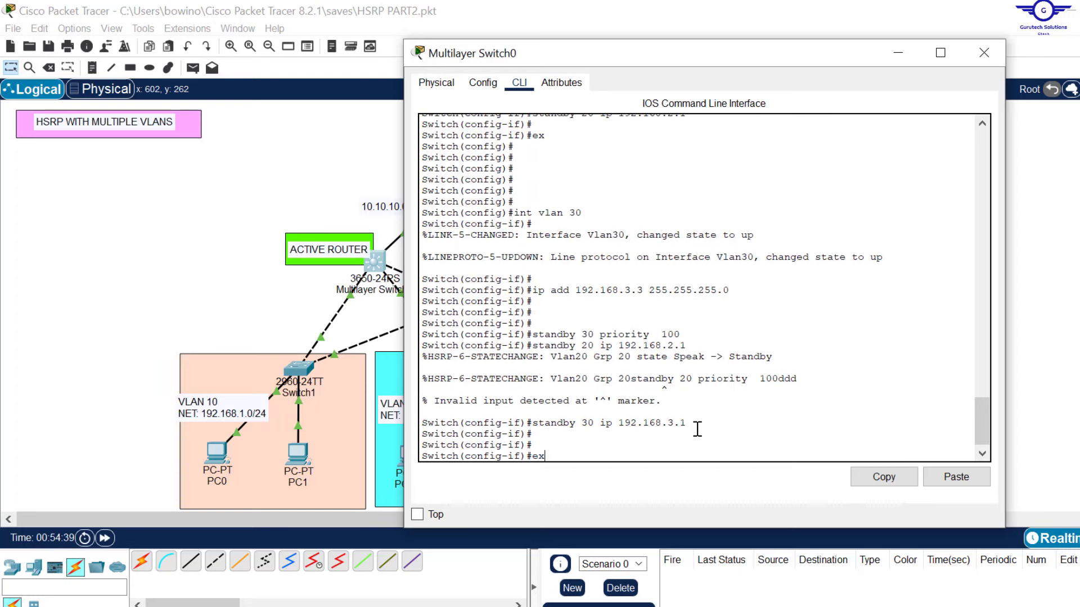
key("Return")
key("Return")
key("Return")
key("Return")
key("Return")
type("do wr")
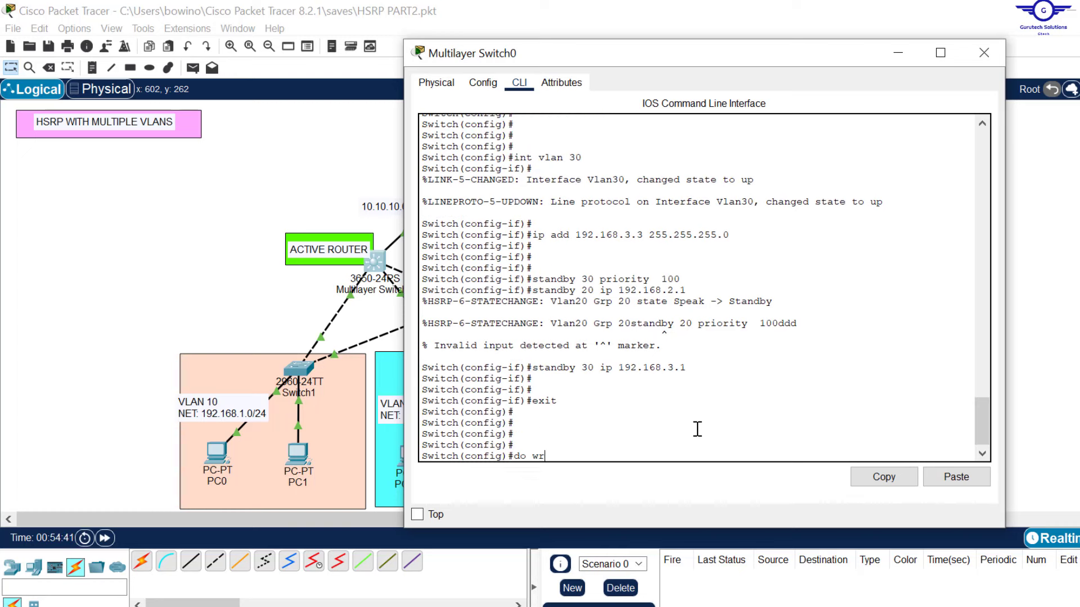
key("Return")
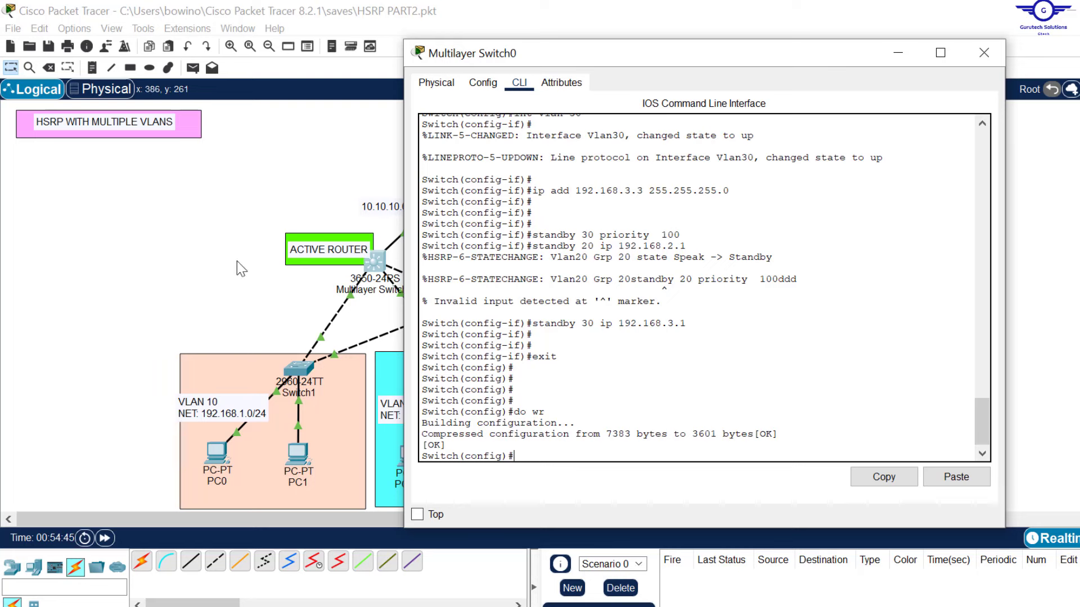
Step: Switch to the command line of Multilayer Switch1 and enter the VLAN 10 SVI with int vlan 10
left_click(198, 177)
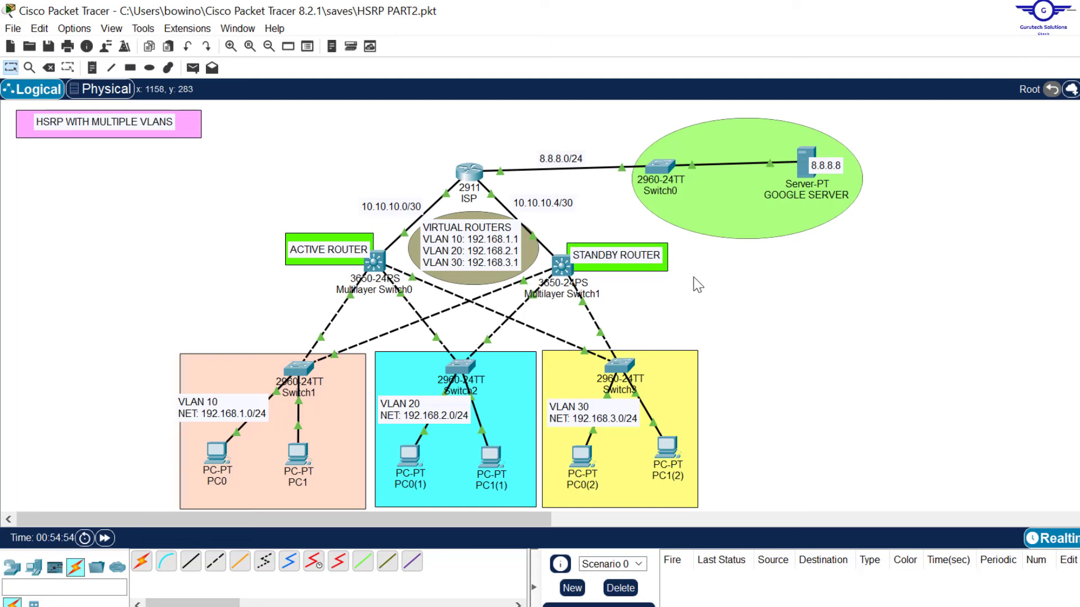
left_click(561, 265)
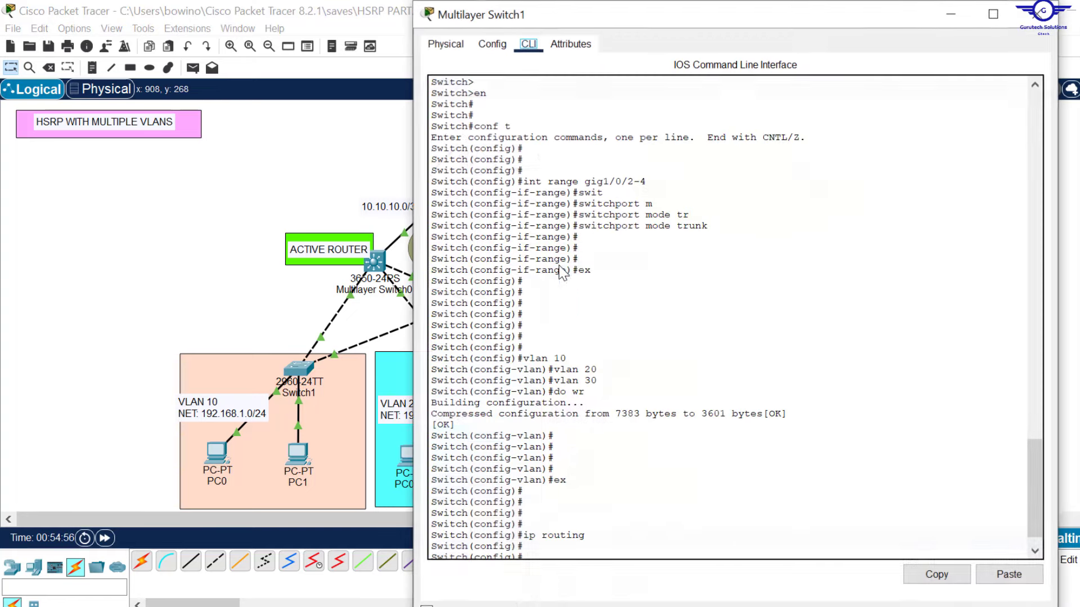
left_click(587, 404)
key("Return")
key("Return")
key("Return")
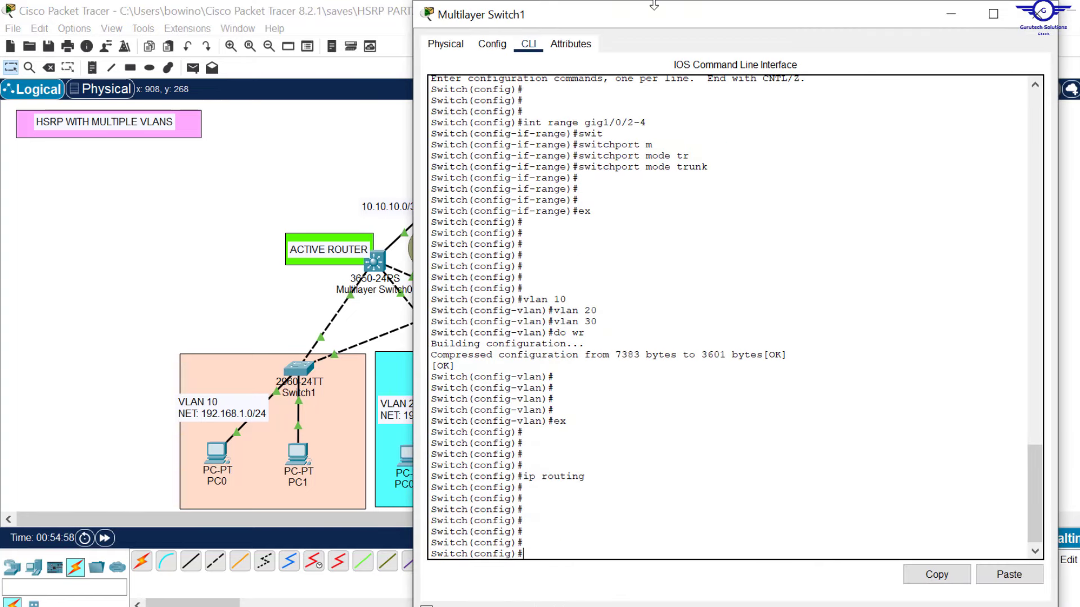
left_click_drag(653, 2, 674, 60)
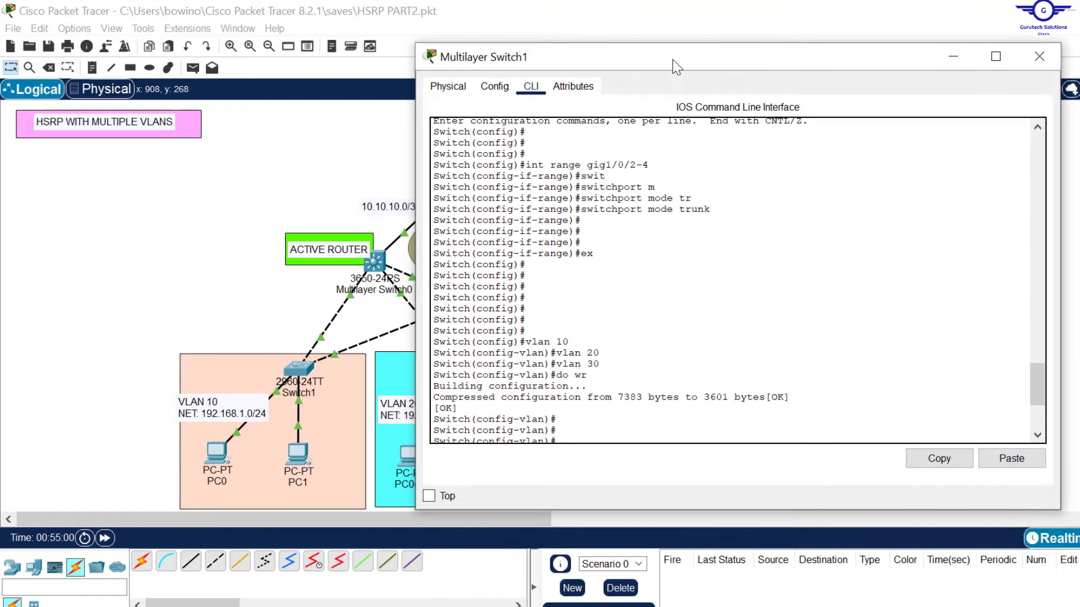
scroll(696, 371, "down", 6)
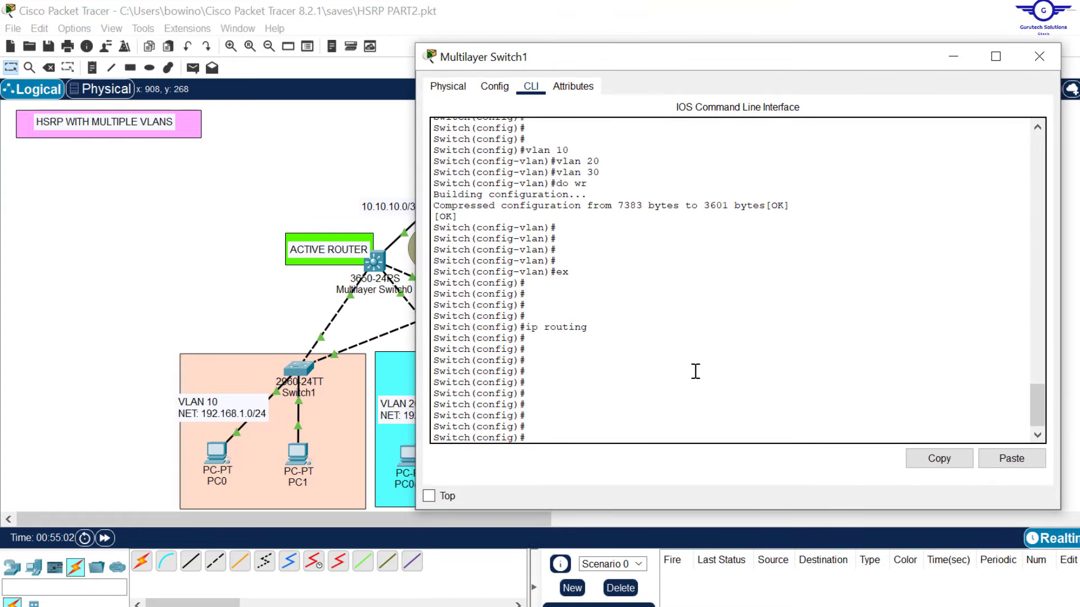
type("int vlan 10")
key("Return")
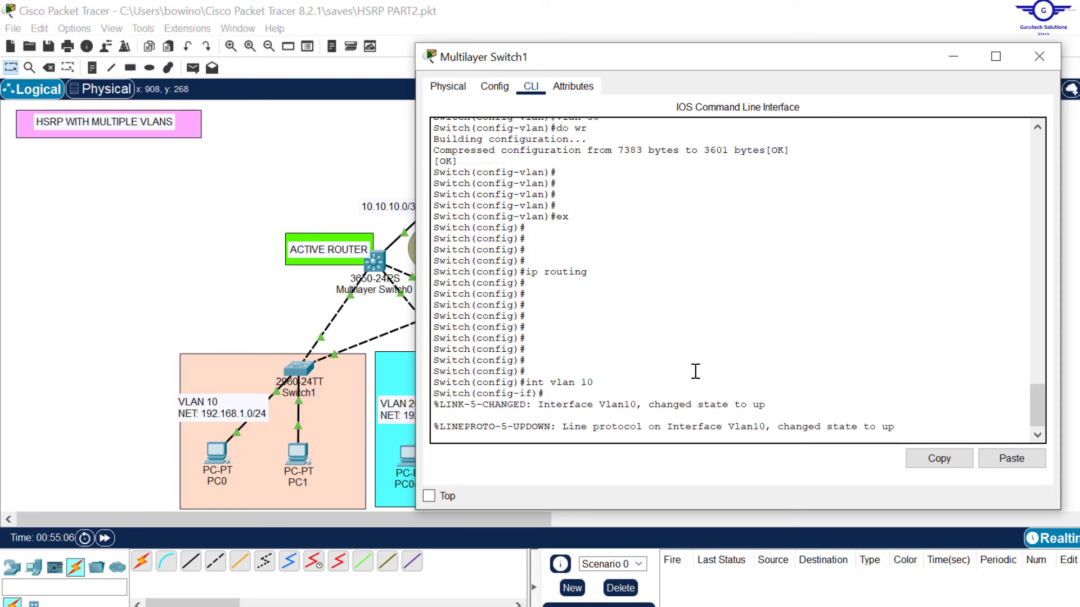
Step: Assign the IP address 192.168.1.2 255.255.255.0 to the VLAN 10 interface of Multilayer Switch1
key("Return")
key("Return")
type("ip add")
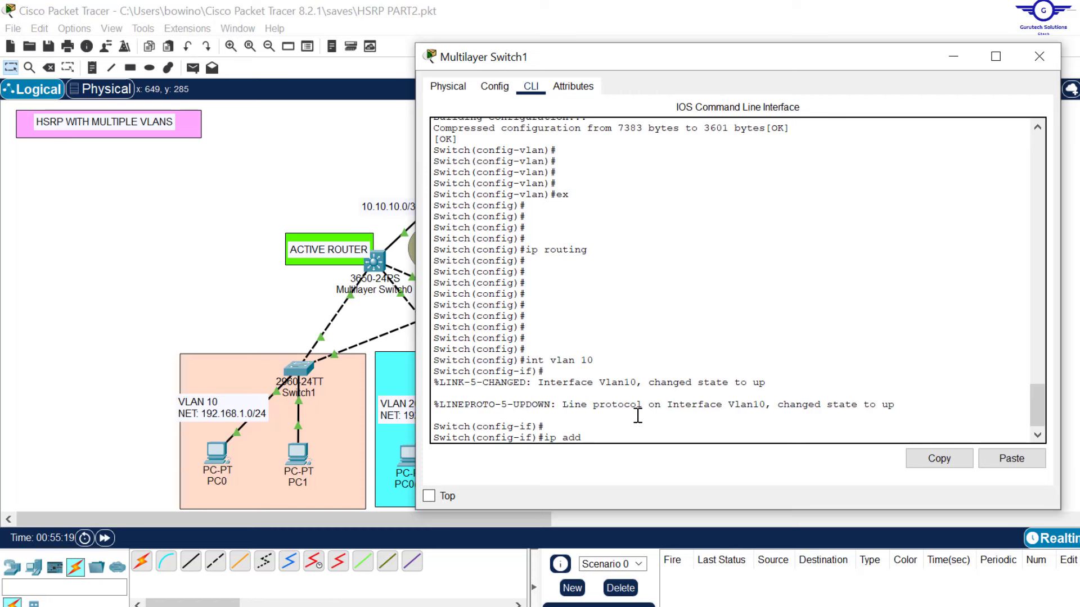
type("192.11")
key("BackSpace")
key("BackSpace")
key("BackSpace")
type("68.1.2 255.255.255.0")
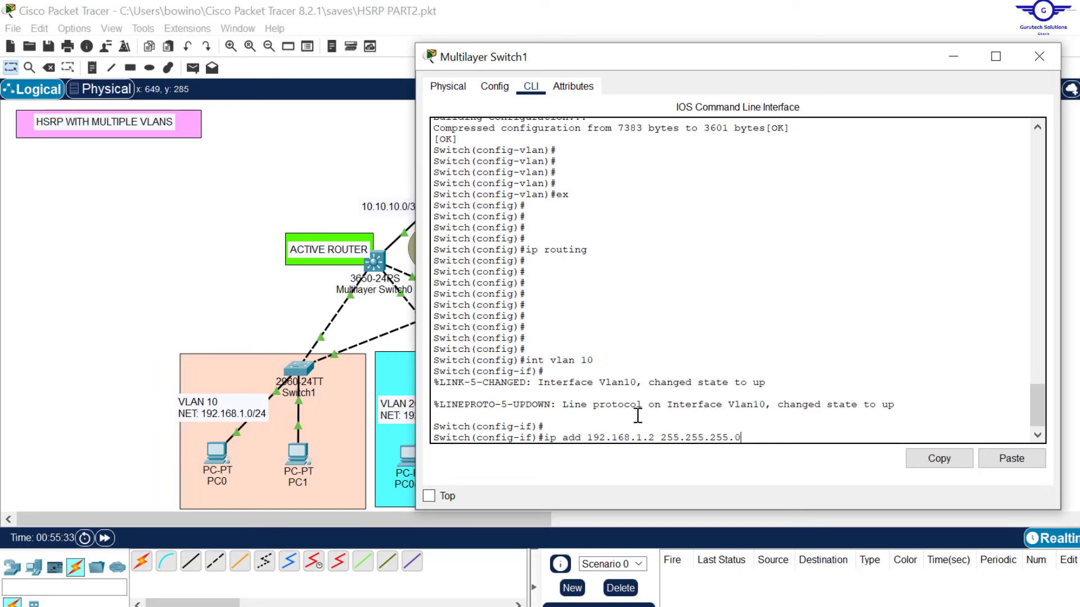
key("Return")
key("Return")
key("Return")
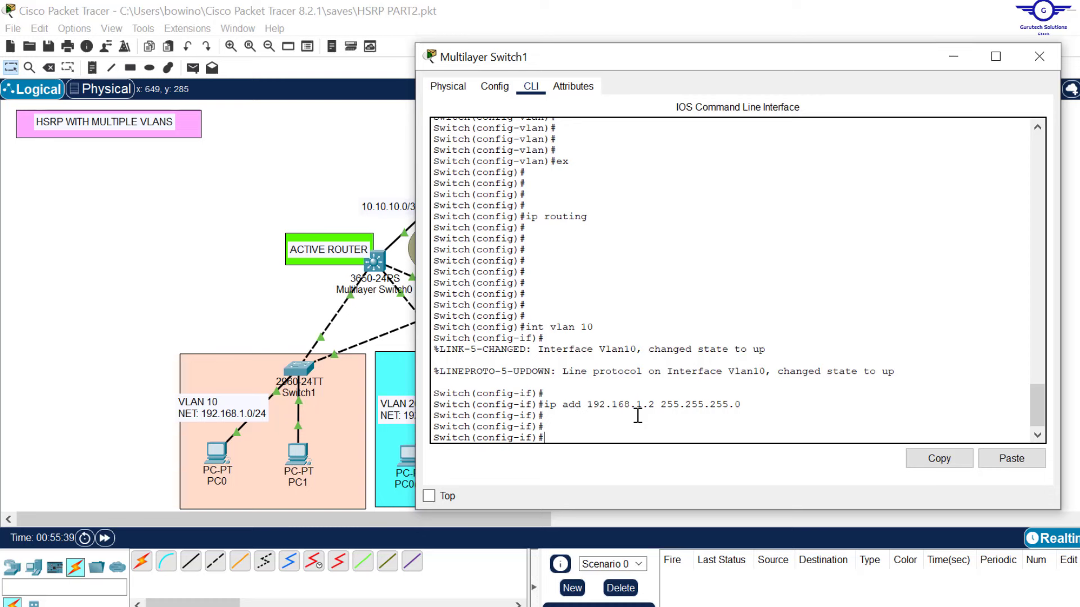
Step: Set the HSRP priority of group 10 to 90 on the VLAN 10 interface with standby 10 priority 90
type("stand")
key("Tab")
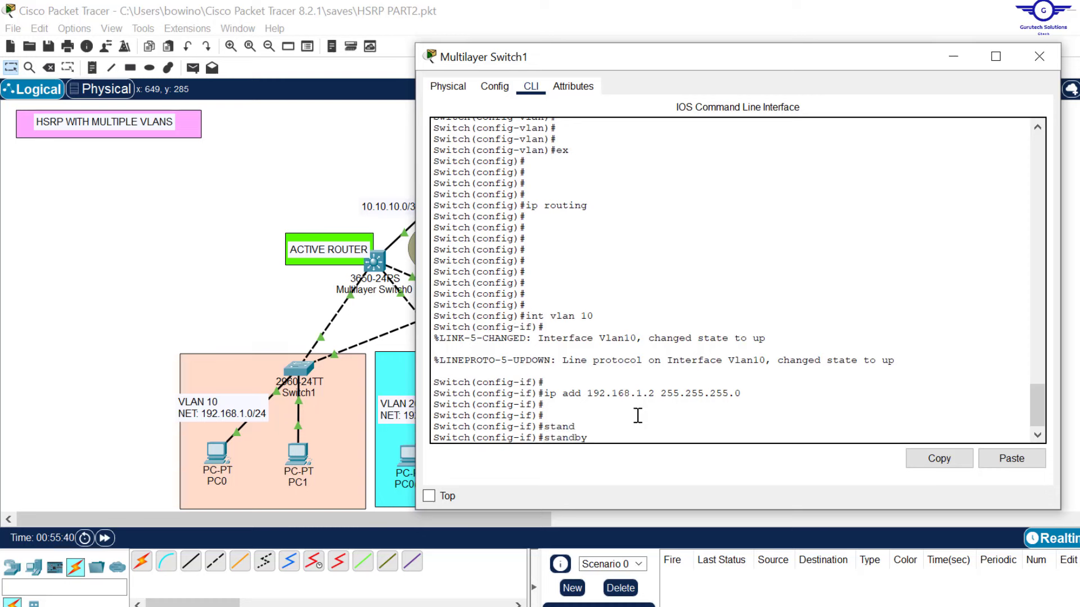
type("10")
left_click_drag(608, 437, 597, 437)
left_click(638, 431)
type("prio")
key("Tab")
type("90")
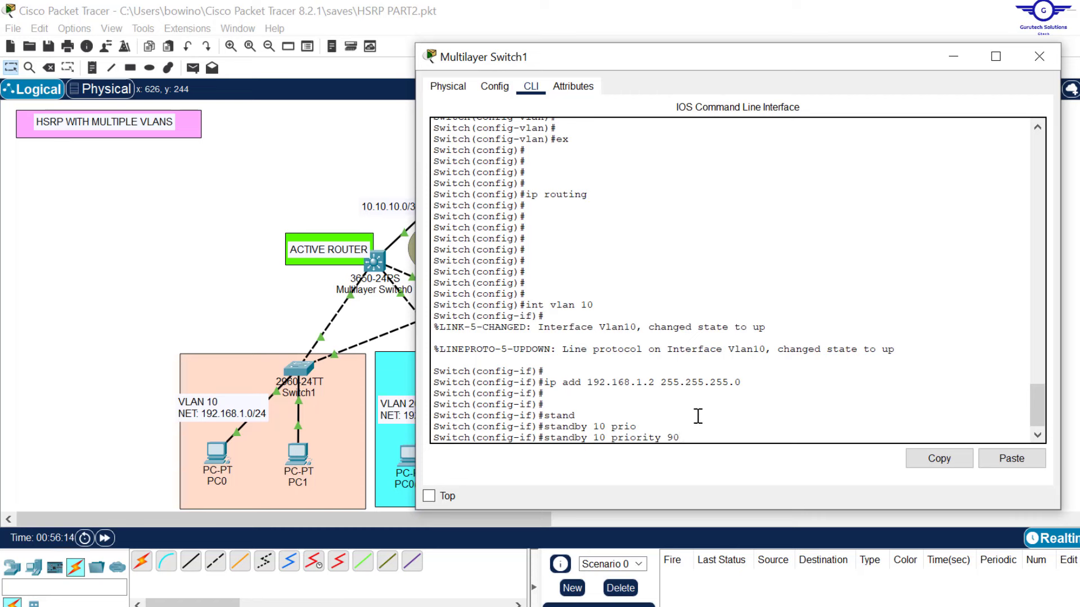
key("Return")
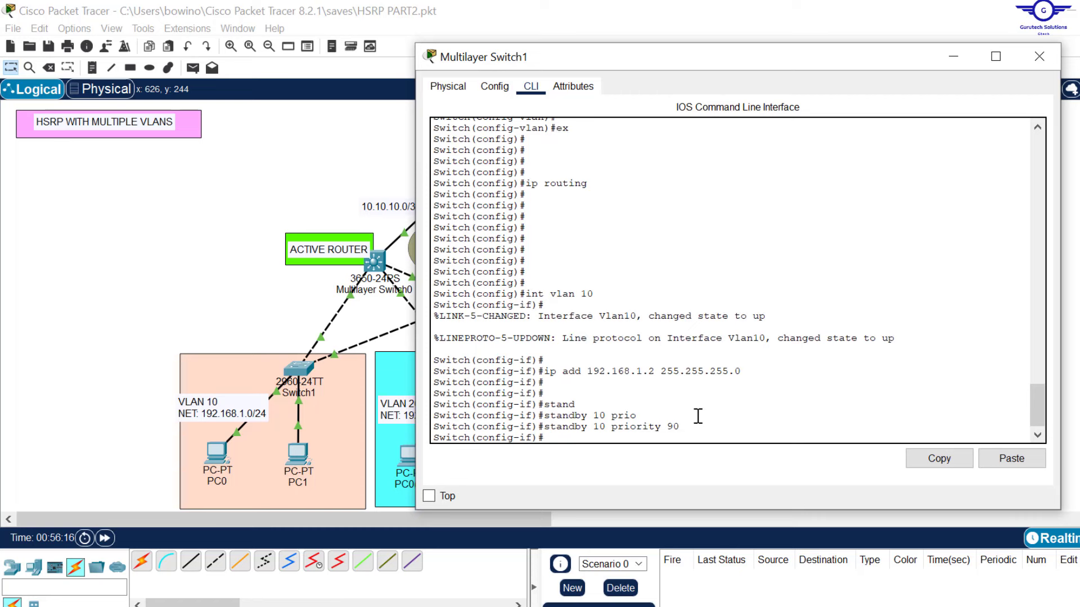
Step: Set the virtual IP address of HSRP group 10 to 192.168.1.1 and exit the VLAN 10 interface
type("stand")
key("Tab")
type("10 ")
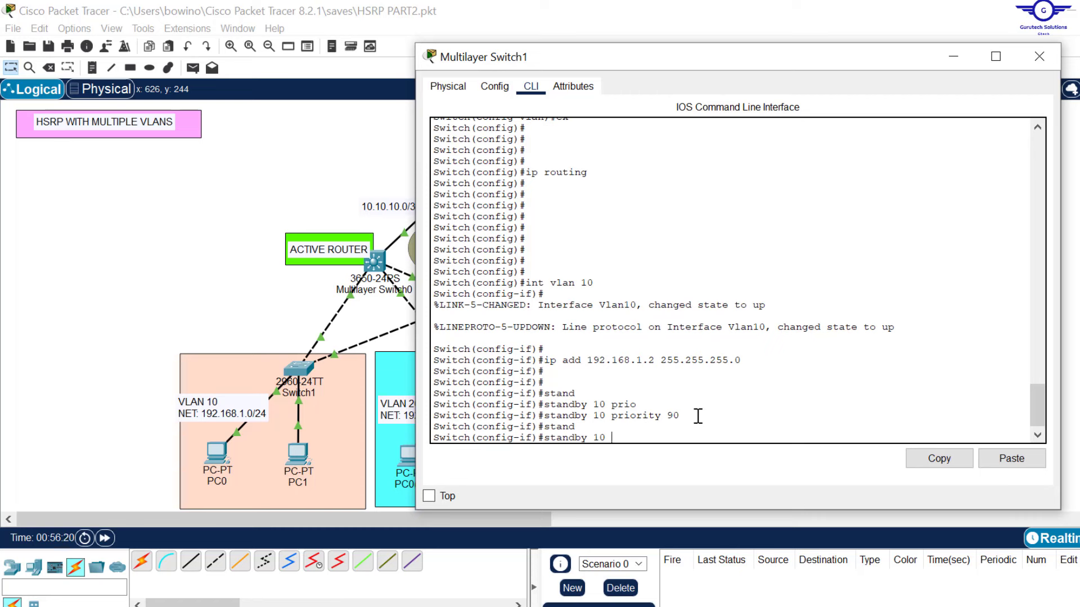
type("ip 192.168.1.1")
key("Return")
type("ex")
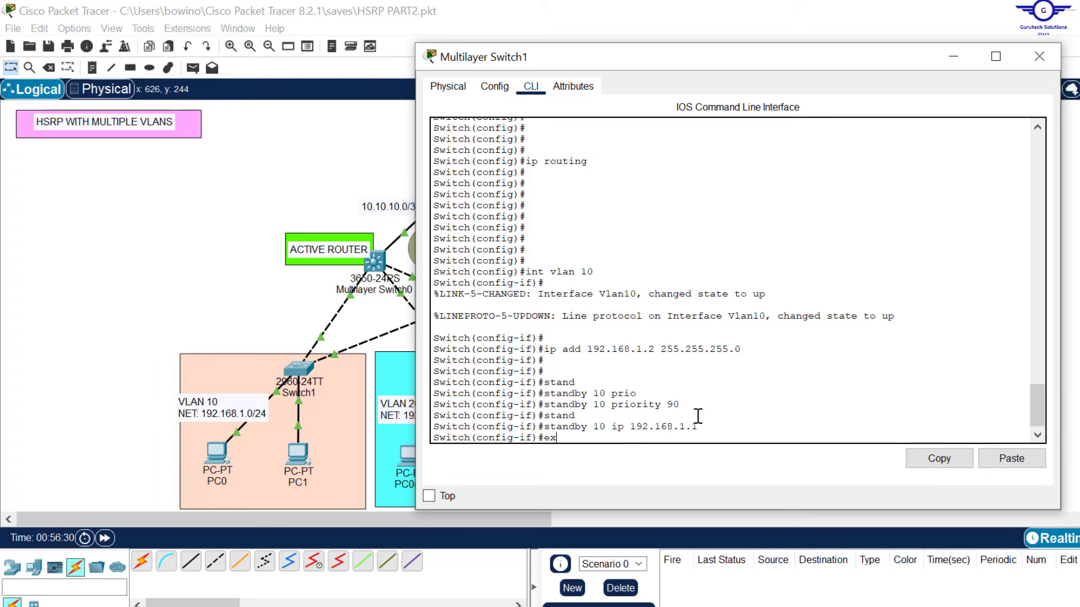
key("Return")
key("Return")
key("Return")
key("Return")
key("Return")
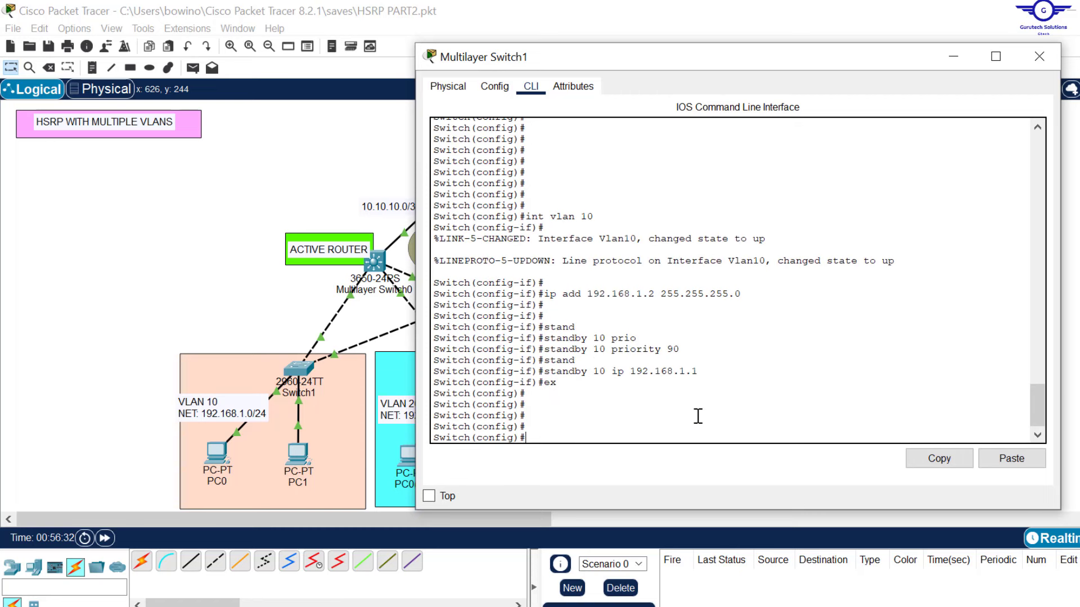
Step: Enter the VLAN 20 SVI on Multilayer Switch1 with int vlan 20
key("Up")
key("Up")
key("Up")
key("Up")
key("Up")
key("Up")
key("Up")
key("Up")
key("BackSpace")
type("2")
key("Return")
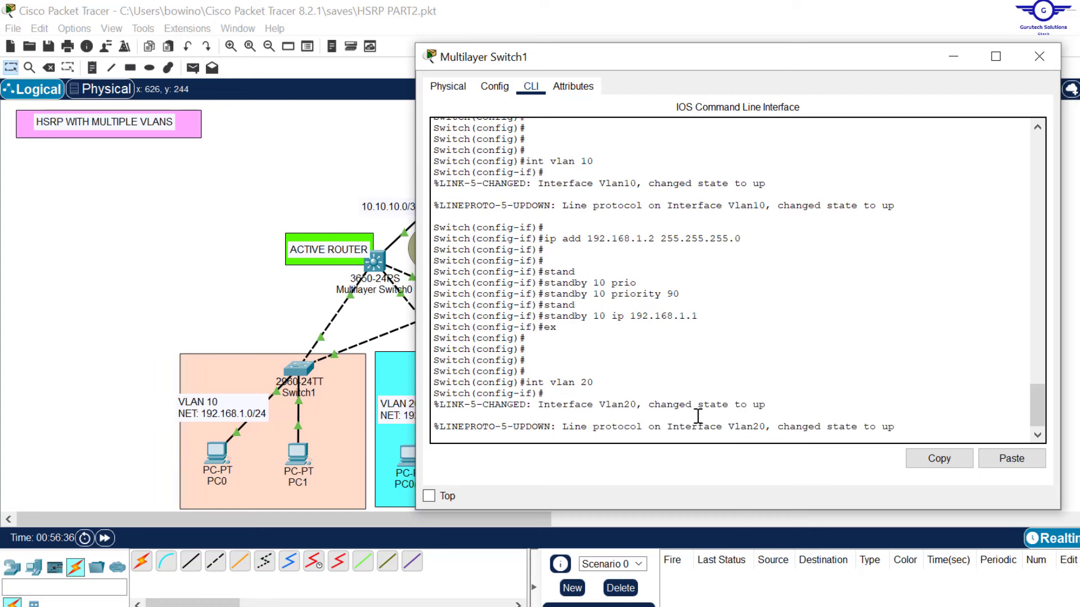
Step: Assign the IP address 192.168.2.2 255.255.255.0 to the VLAN 20 interface of Multilayer Switch1
key("Up")
key("Up")
key("Up")
key("Up")
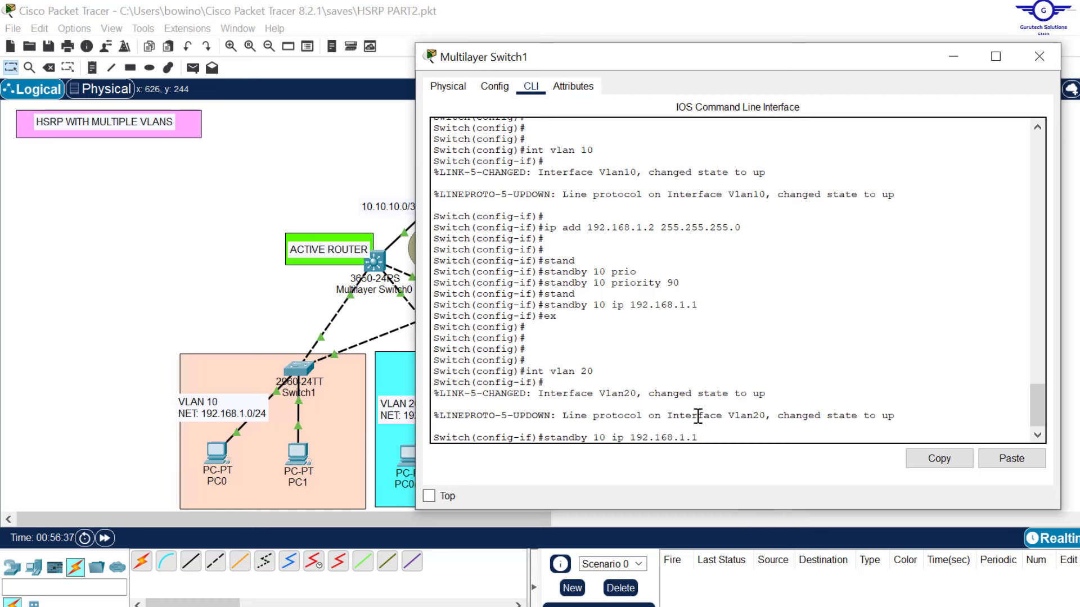
key("Up")
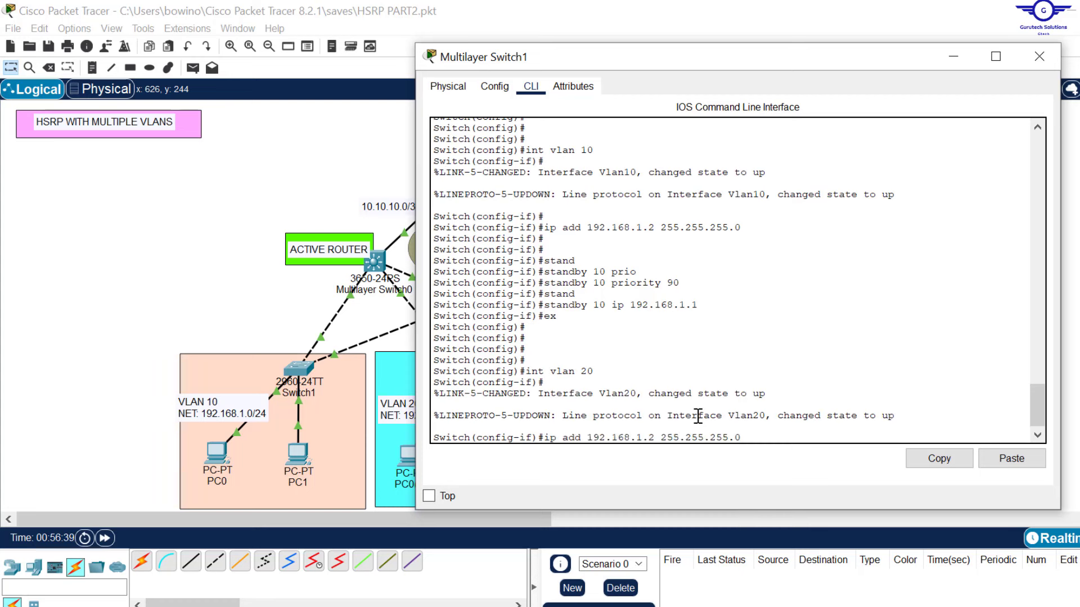
key("Left")
key("Left")
key("Left")
key("Left")
key("Left")
key("Left")
key("Left")
key("Left")
key("Left")
key("Left")
key("Left")
key("Left")
key("Left")
key("Left")
key("BackSpace")
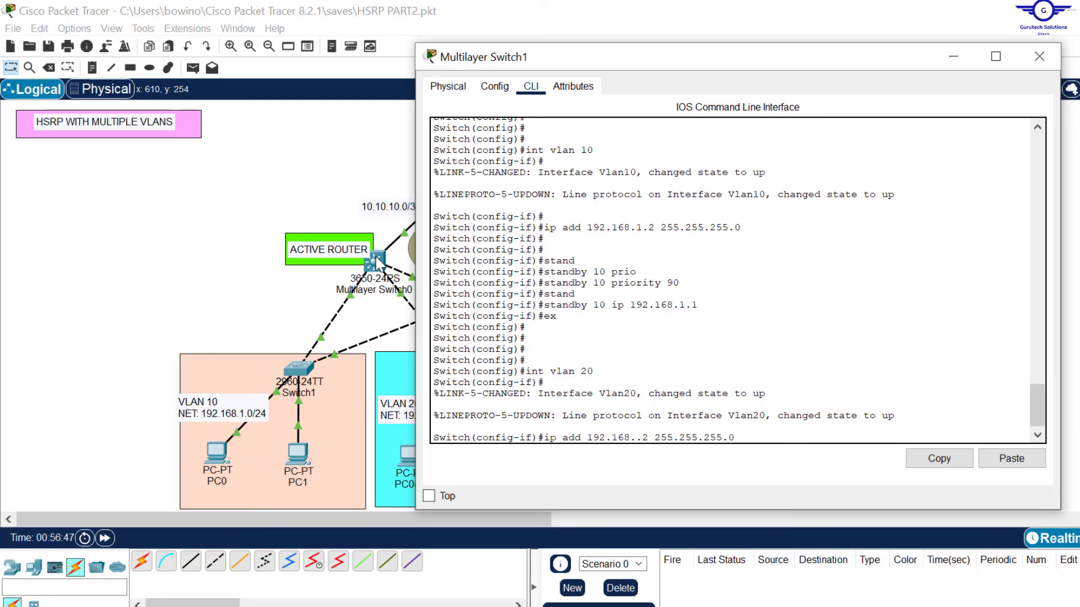
type("2")
key("Return")
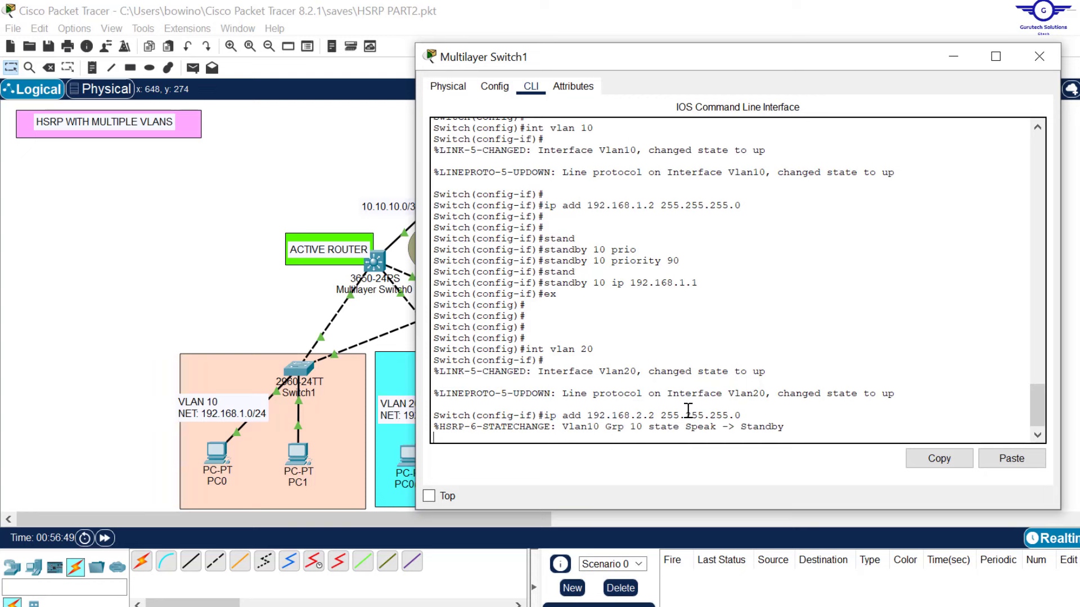
key("Return")
key("Return")
key("Up")
key("Return")
key("Return")
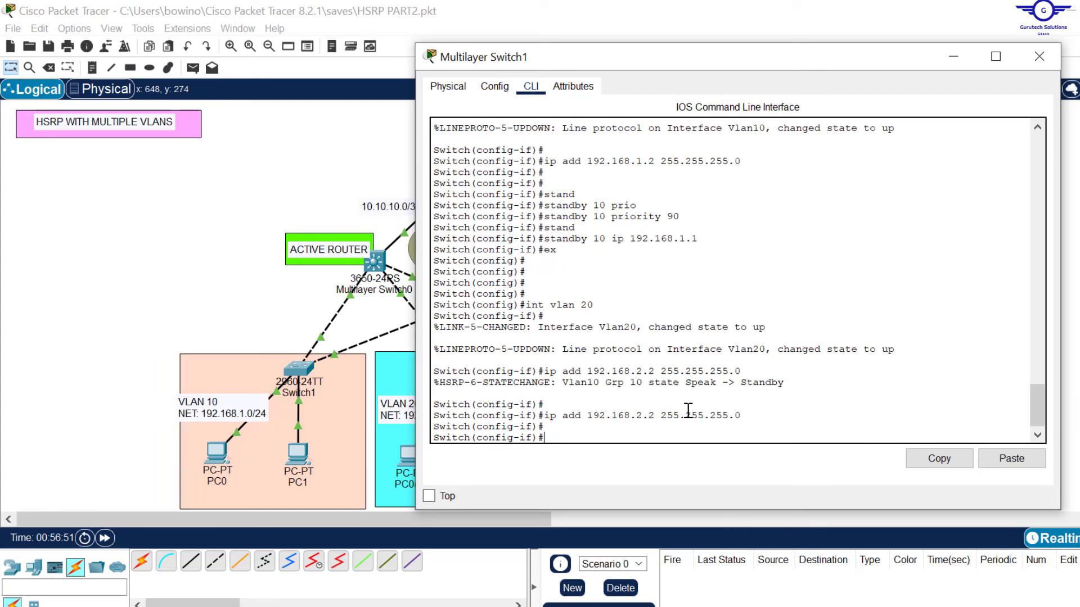
Step: Set the HSRP priority of group 20 to 90 on the VLAN 20 interface with standby 20 priority 90
type("stand")
key("Tab")
type("20 ")
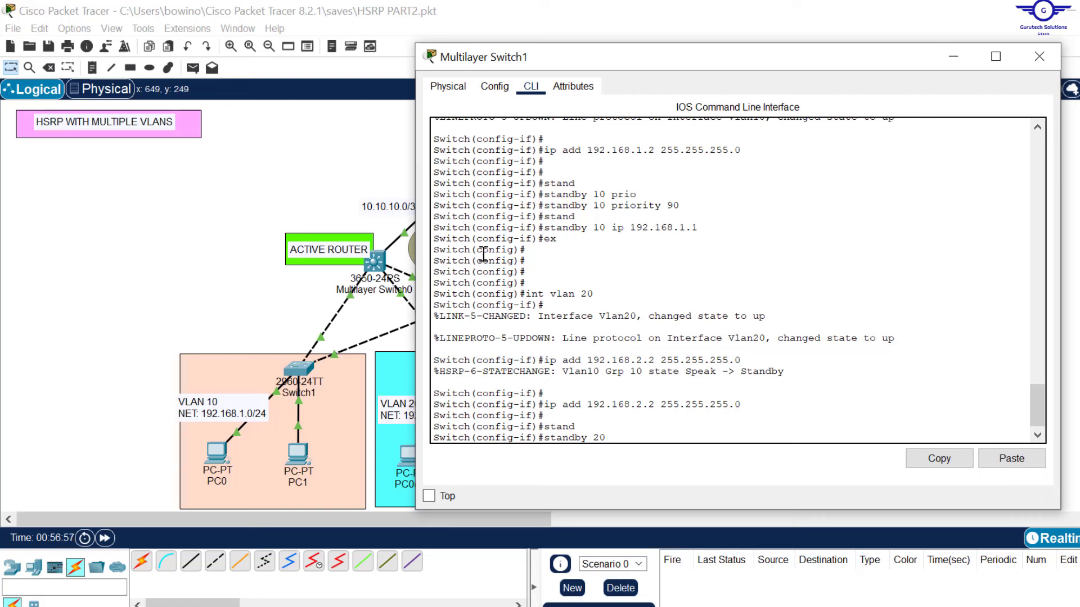
type("pri")
key("Tab")
type("90")
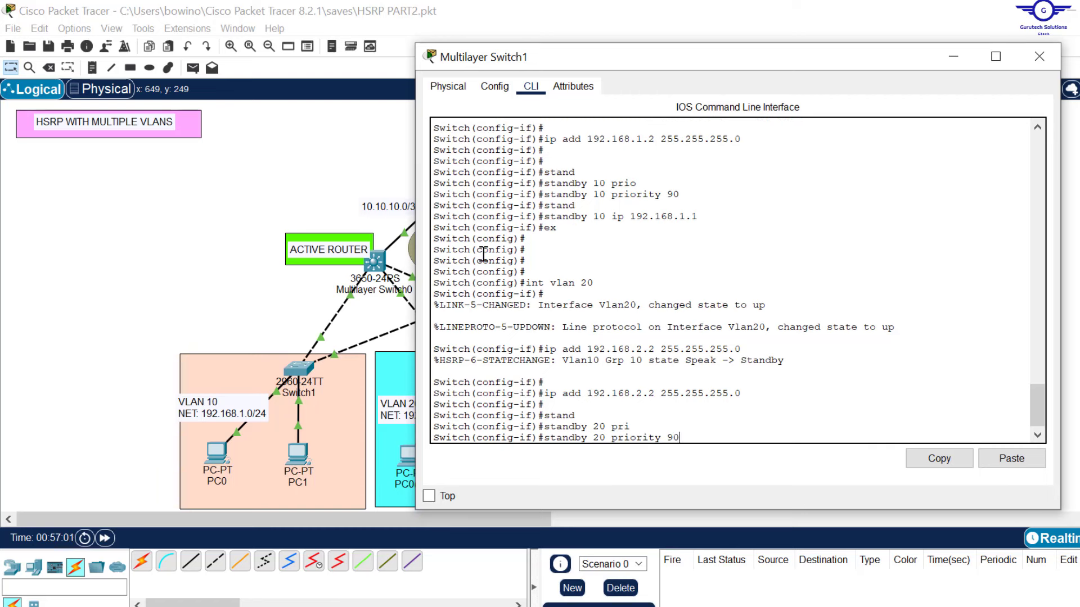
key("Return")
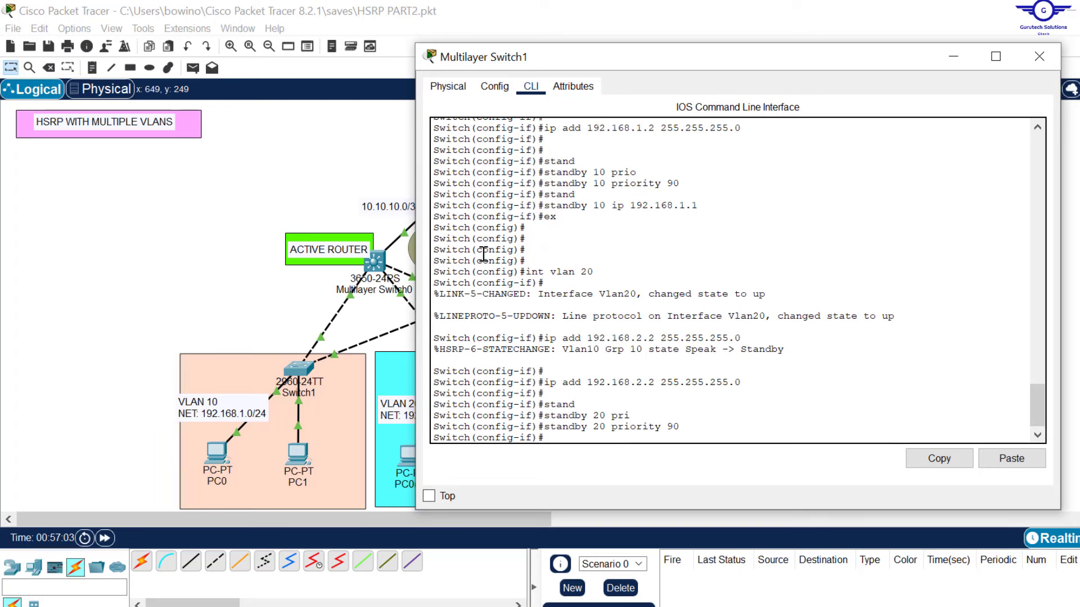
Step: Set the virtual IP address of HSRP group 20 to 192.168.2.1 and exit the VLAN 20 interface
type("stan")
key("Tab")
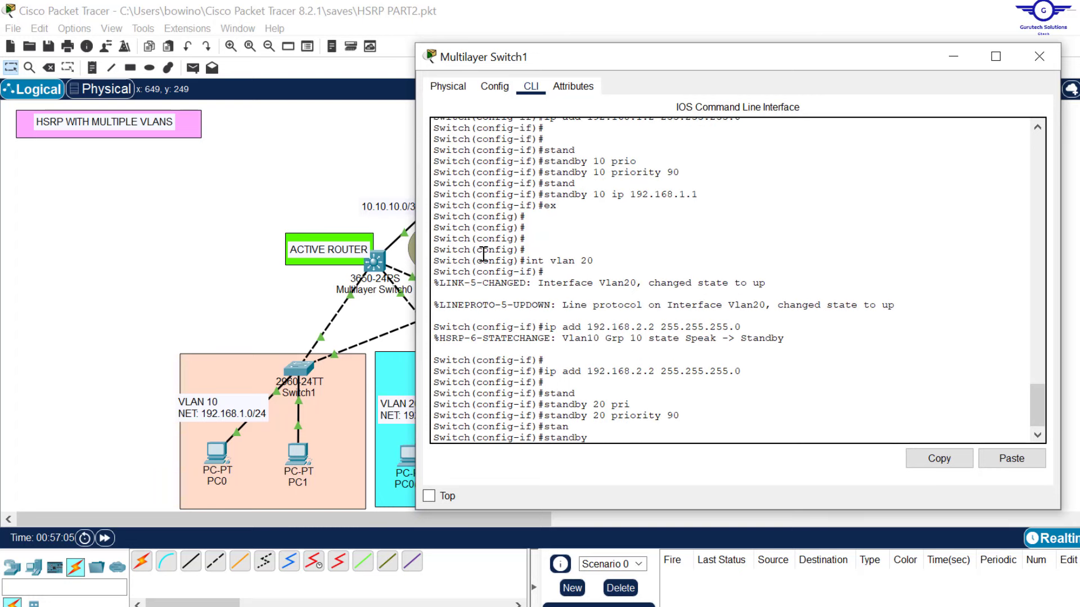
type("20 ip 192.168")
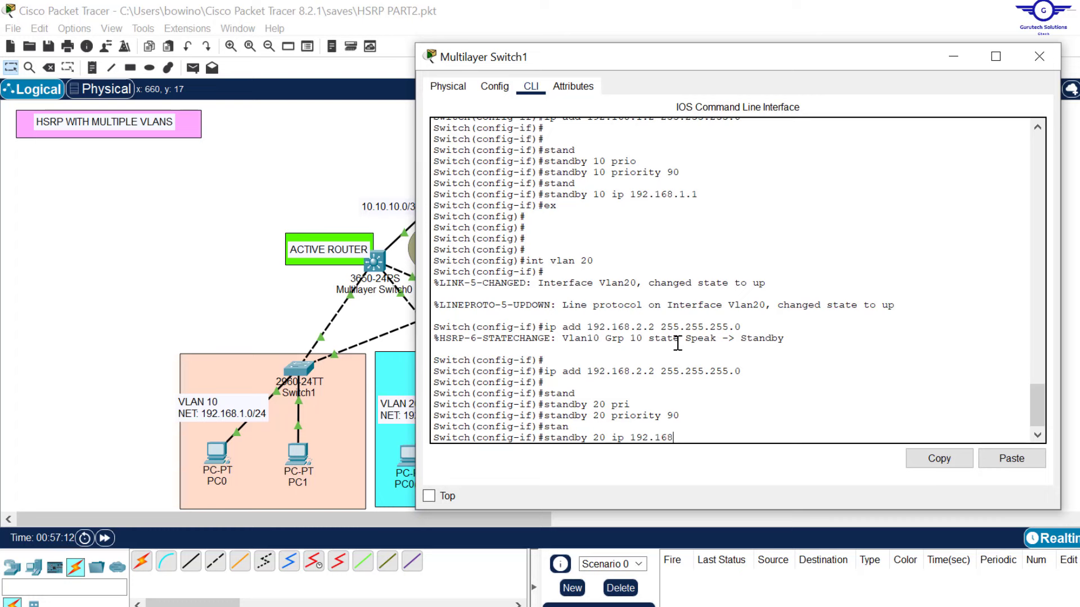
type(".2.1")
key("Return")
type("exit")
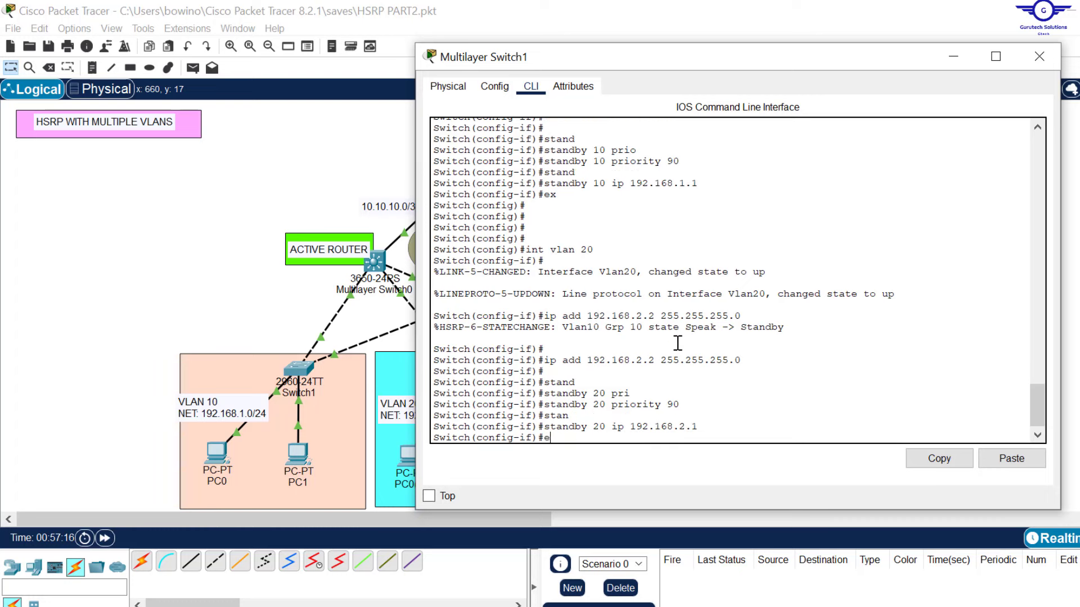
key("Return")
key("Return")
key("Return")
key("Return")
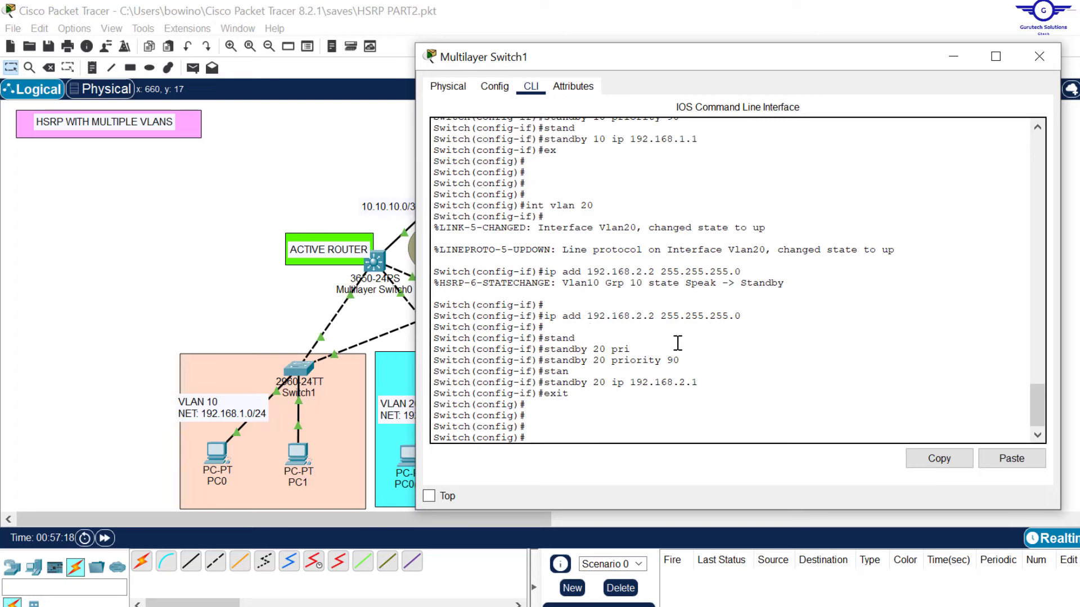
Step: Enter the VLAN 30 SVI on Multilayer Switch1 with int vlan 30
left_click_drag(594, 205, 575, 203)
key("Up")
key("Up")
key("Up")
key("Up")
key("Up")
key("Up")
key("Up")
key("Up")
key("Up")
key("BackSpace")
type("3")
key("Return")
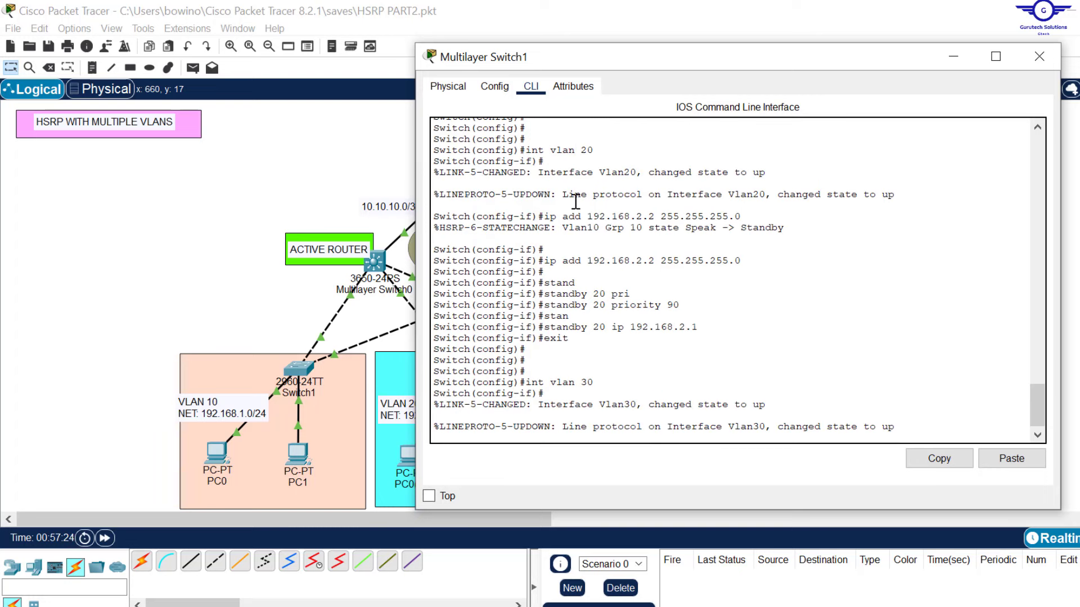
key("Return")
key("Return")
Step: Assign the IP address 192.168.3.2 255.255.255.0 to the VLAN 30 interface of Multilayer Switch1
key("Up")
key("Up")
key("Up")
key("Up")
key("Up")
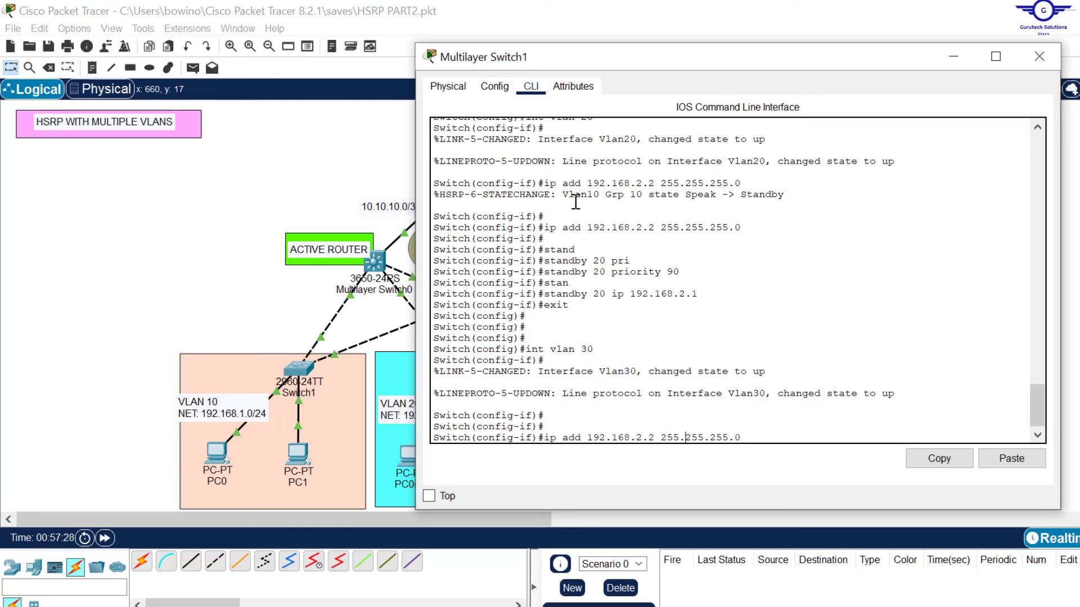
key("Left")
key("Left")
key("Left")
key("Left")
key("BackSpace")
type("3")
key("Return")
key("Return")
key("Return")
key("Up")
key("Up")
key("Up")
key("Up")
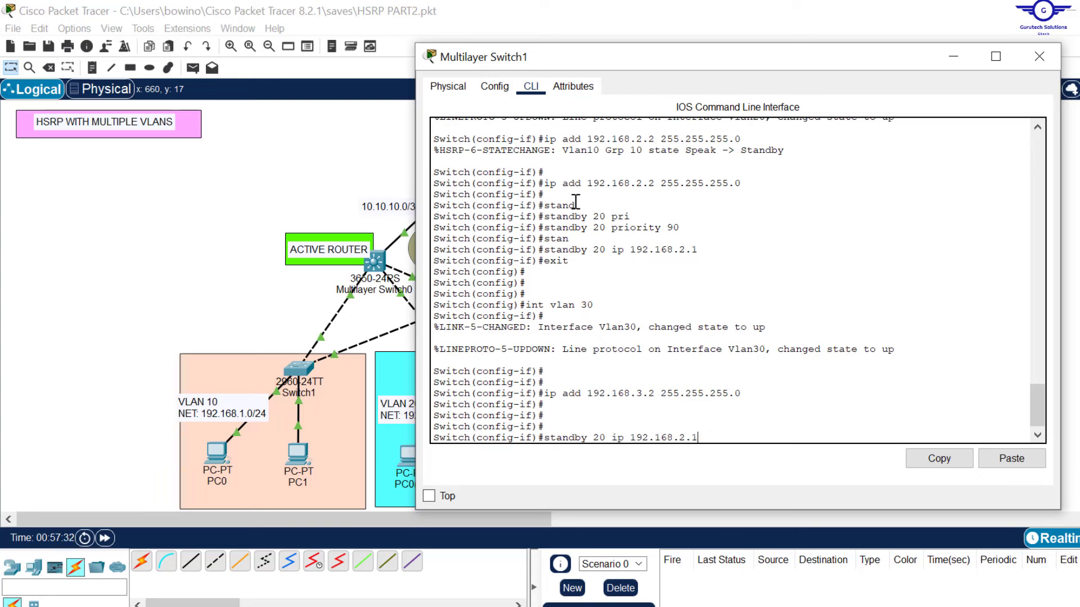
key("Up")
key("Return")
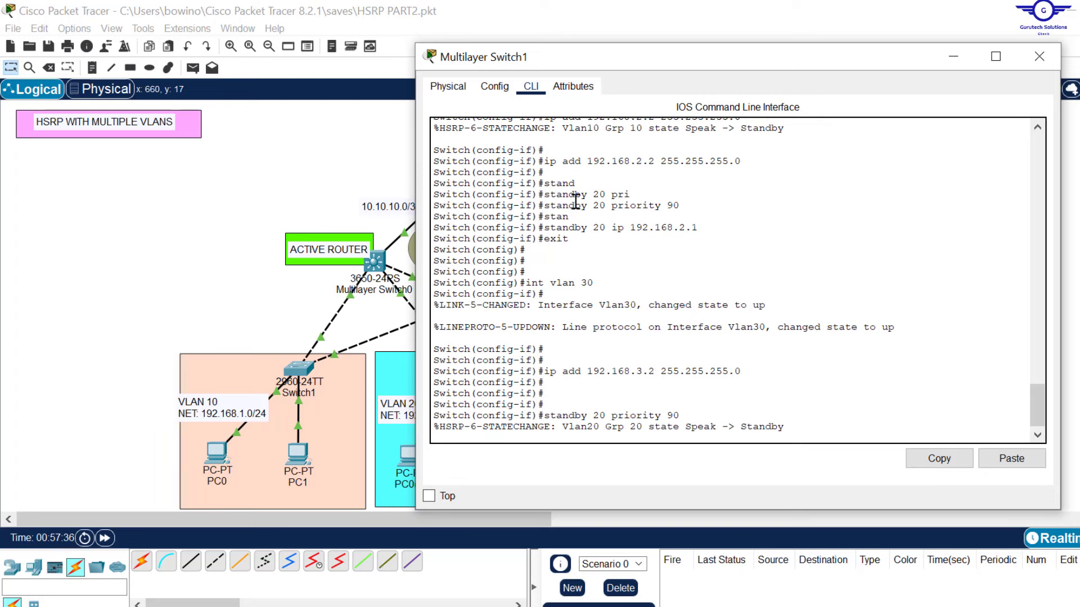
type("ee")
key("Return")
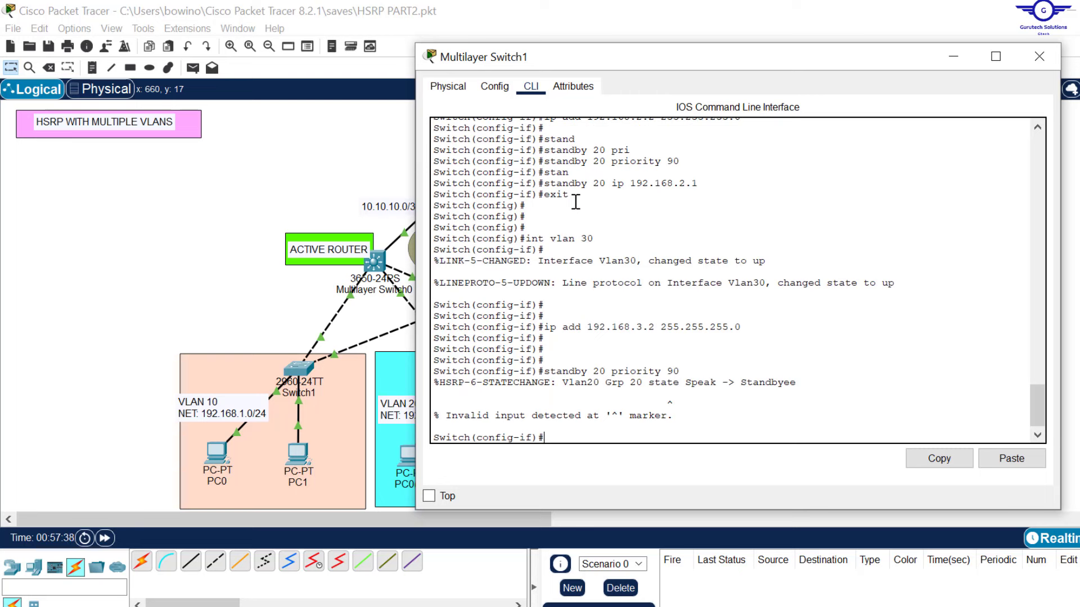
Step: Set the HSRP priority of group 30 to 90 on the VLAN 30 interface with standby 30 priority 90
key("Up")
key("BackSpace")
key("BackSpace")
key("BackSpace")
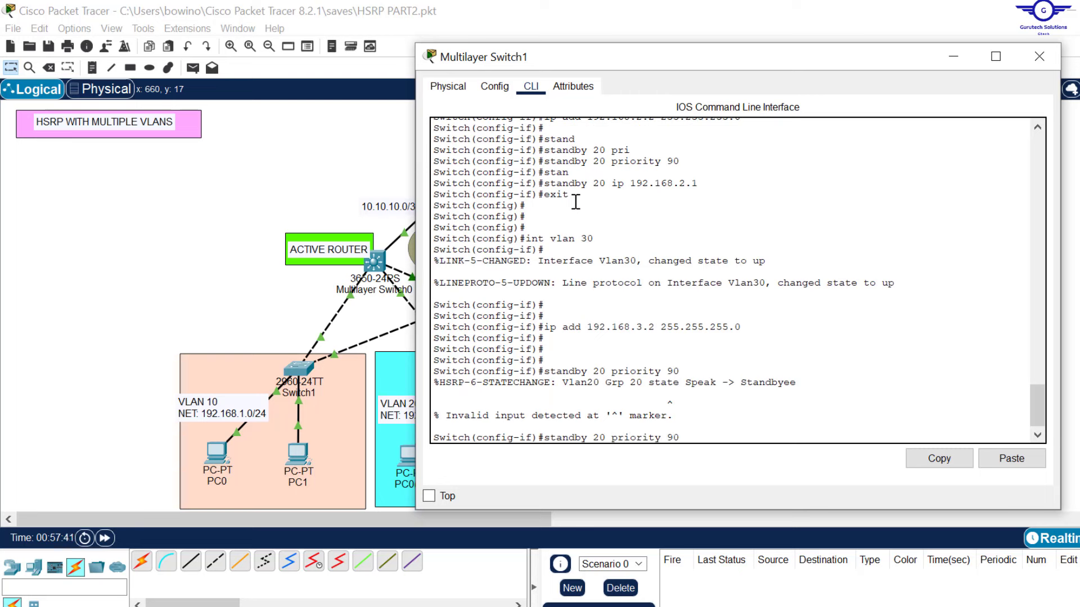
key("Left")
key("Left")
key("Left")
key("Left")
key("Left")
key("Left")
key("Left")
key("Left")
key("Left")
key("Left")
key("BackSpace")
type("3")
key("Return")
key("Return")
key("Return")
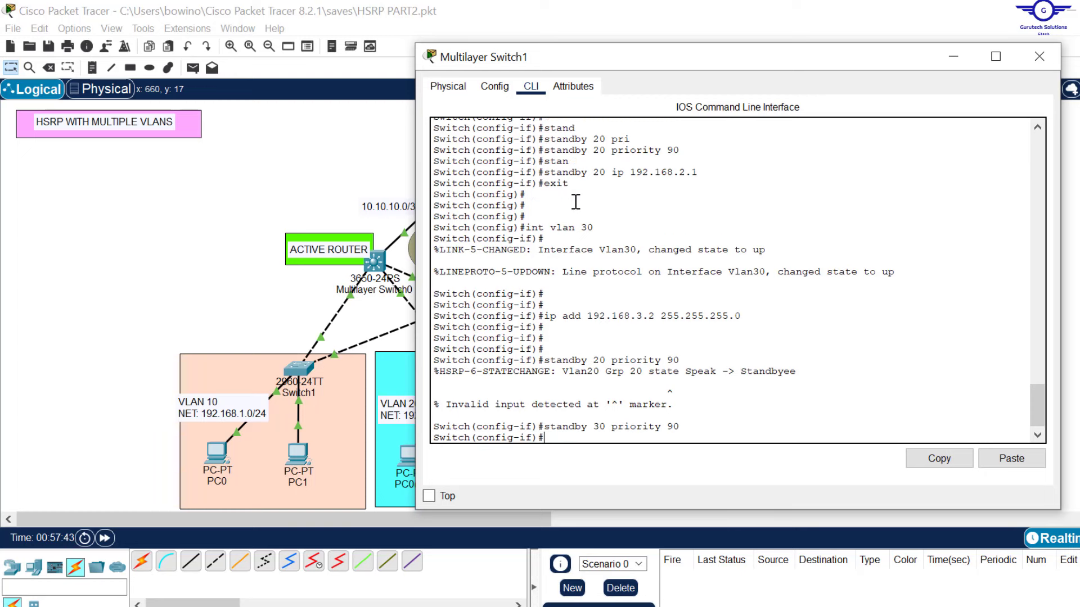
Step: Set the virtual IP address of HSRP group 30 to 192.168.3.1 and exit the VLAN 30 interface
key("Up")
key("Up")
key("Up")
key("Up")
key("Up")
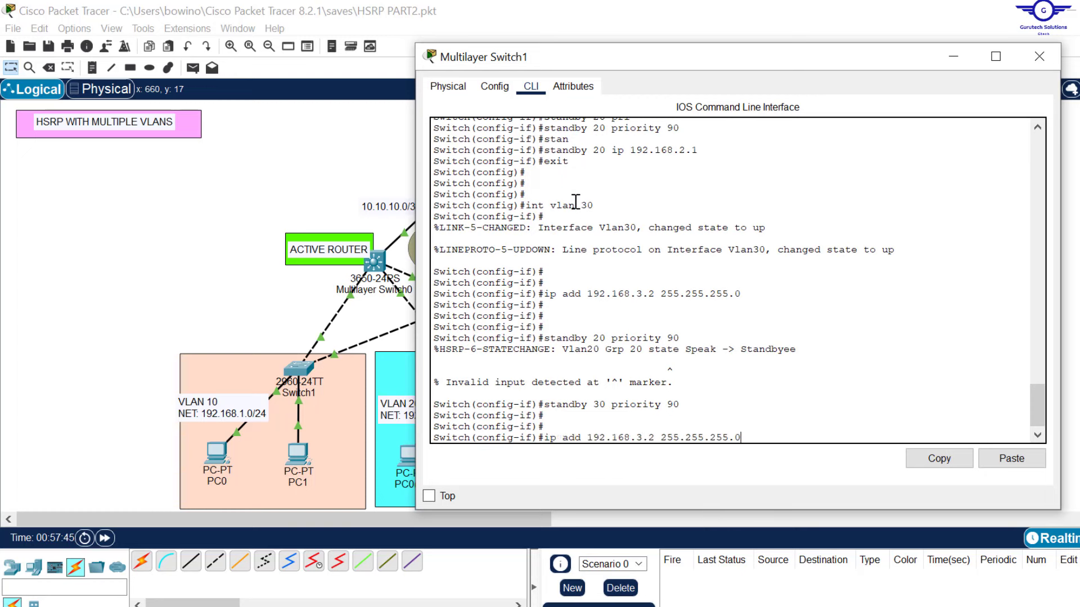
key("Up")
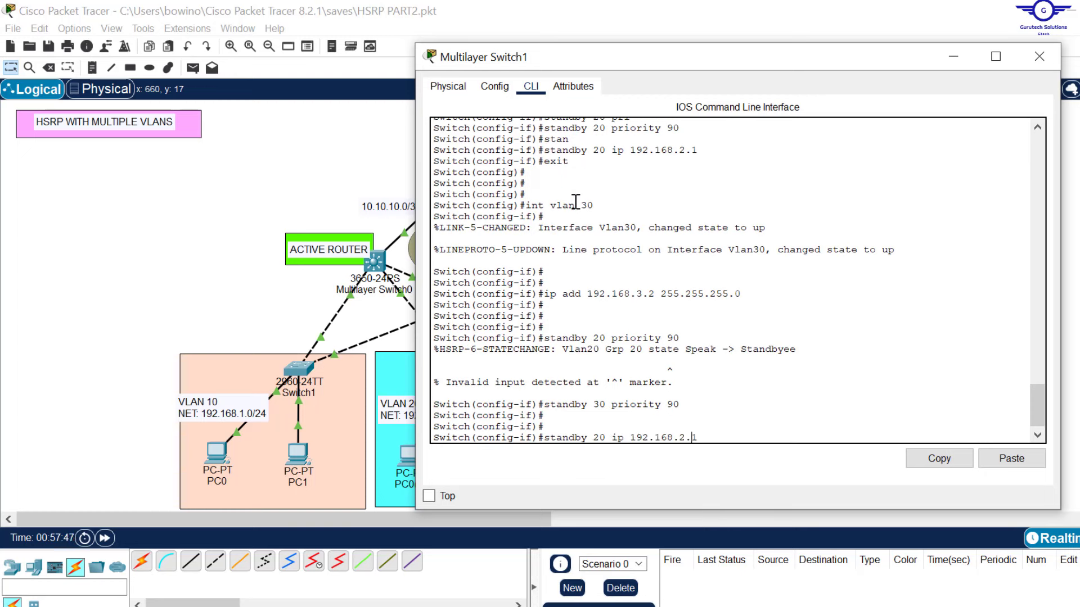
key("Left")
key("BackSpace")
type("3")
key("Left")
key("Left")
key("Left")
key("Left")
key("Left")
key("Left")
key("Left")
key("Left")
key("Left")
key("Left")
key("Left")
key("Left")
key("Left")
key("Left")
key("BackSpace")
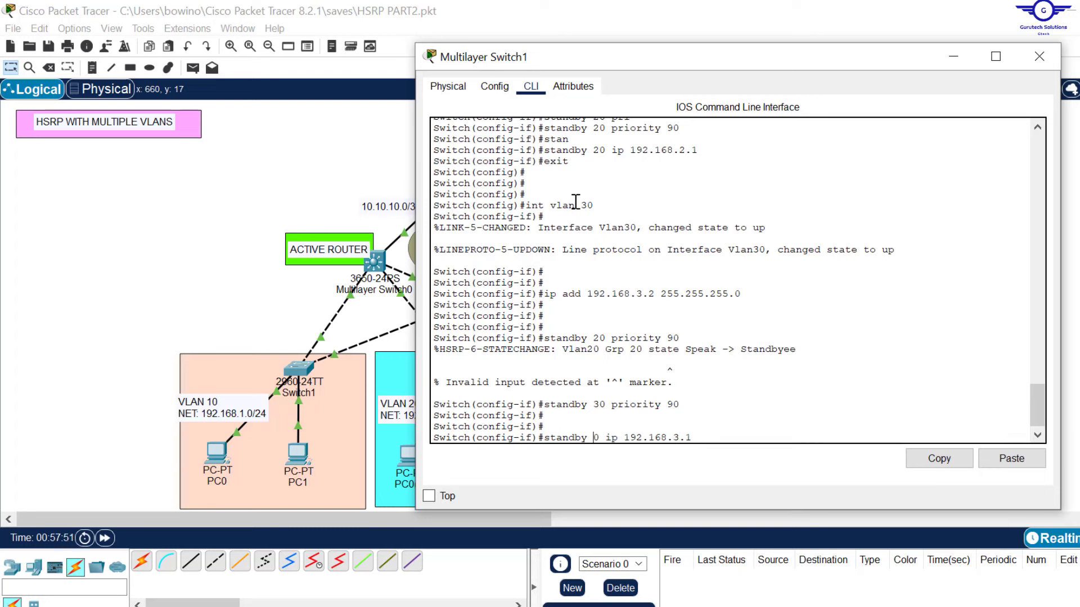
type("3")
key("Return")
type("ex")
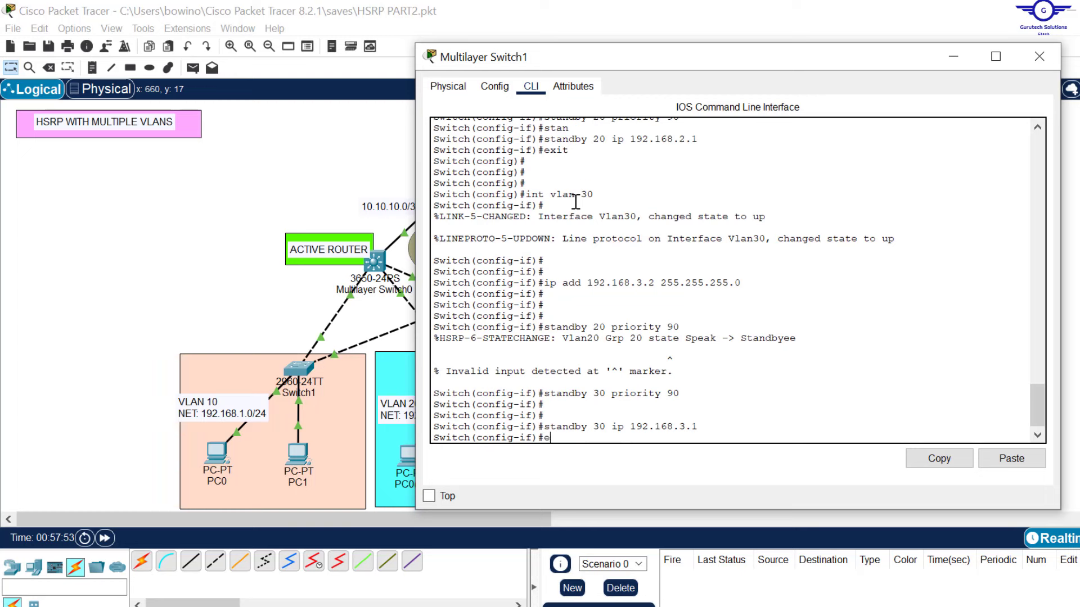
key("Return")
key("Return")
key("Return")
key("Return")
key("Return")
Step: Save Multilayer Switch1's configuration with do wr and leave configuration mode with end
type("do wr")
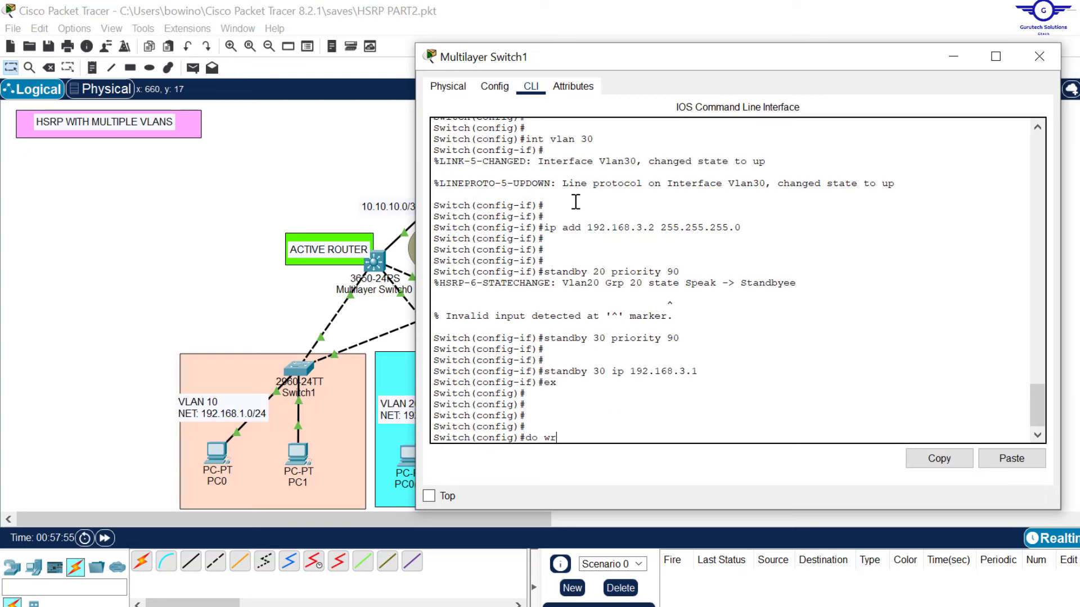
key("Return")
key("Return")
key("Return")
key("Return")
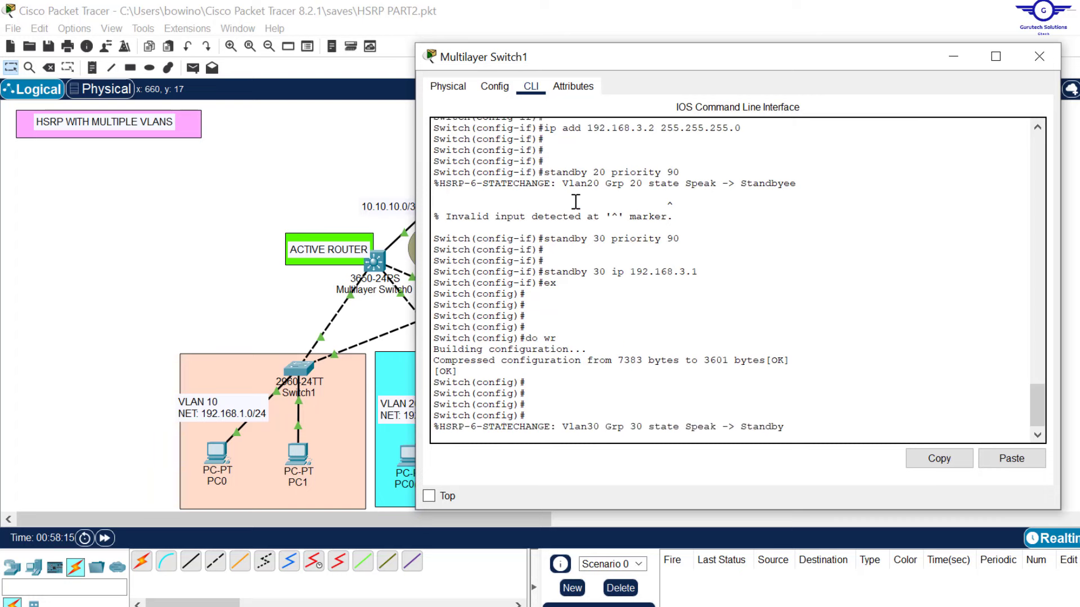
key("Return")
key("Return")
key("Return")
key("Return")
key("Return")
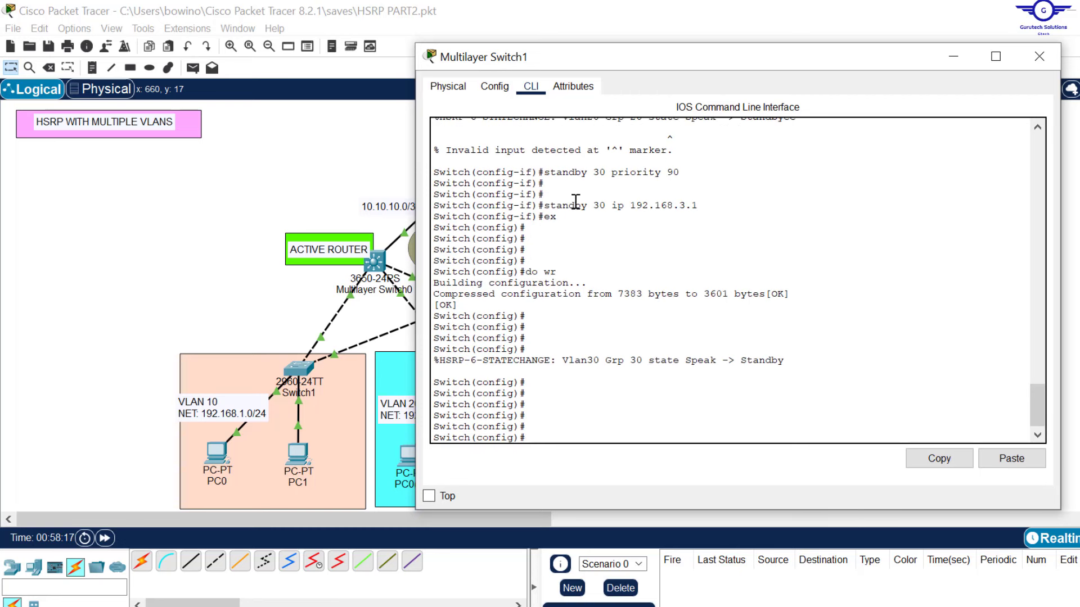
type("end")
key("Return")
key("Return")
key("Return")
key("Return")
key("Return")
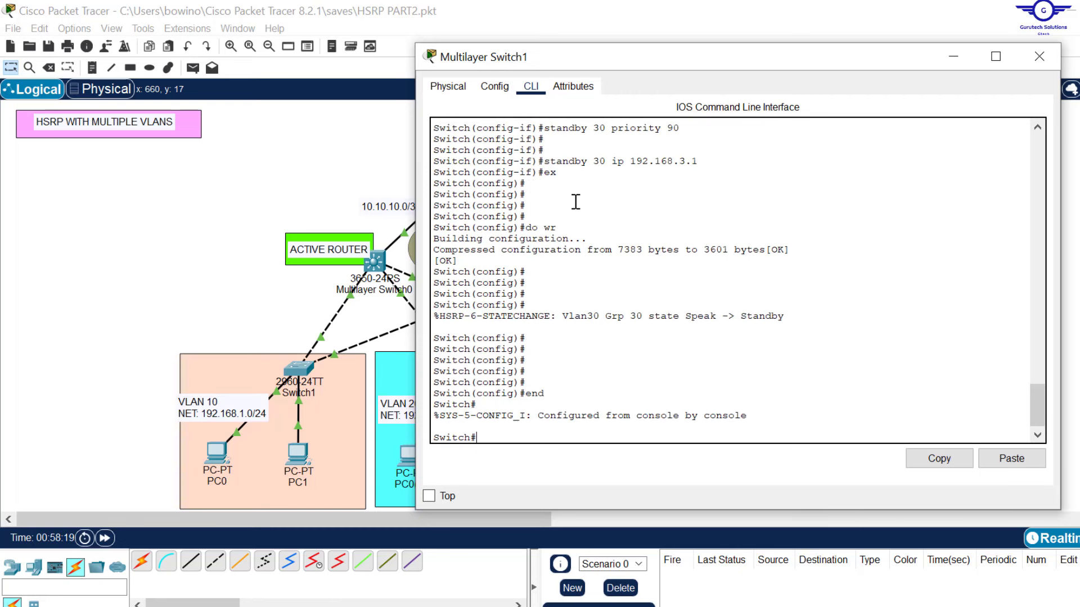
key("Return")
Step: Display the HSRP summary of Multilayer Switch1 with sh standby brief to check the groups' states and virtual IPs
type("sh stab")
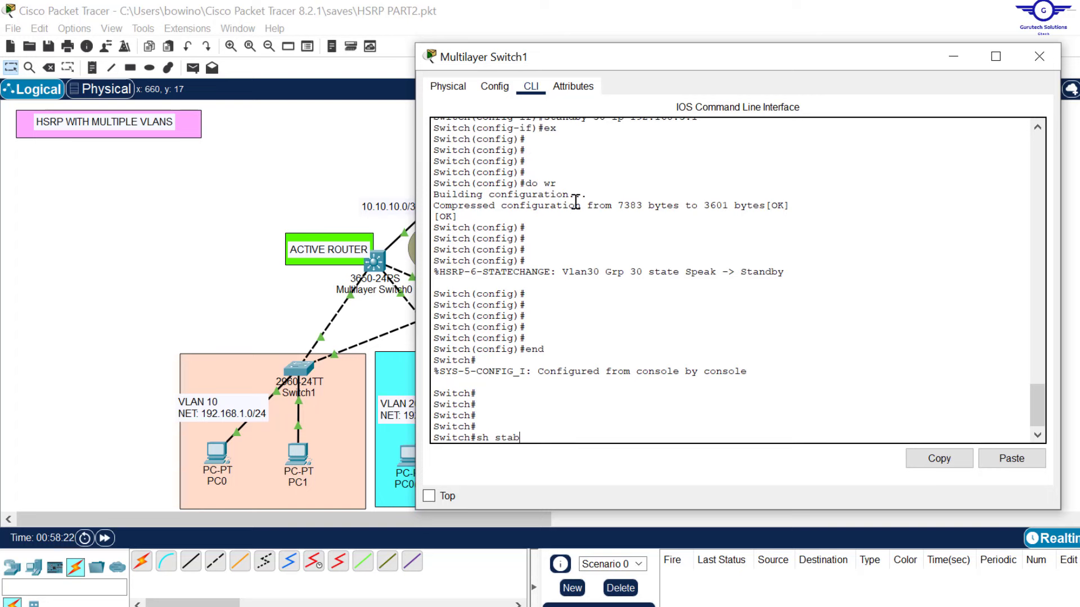
key("BackSpace")
type("nd")
key("Tab")
type("br")
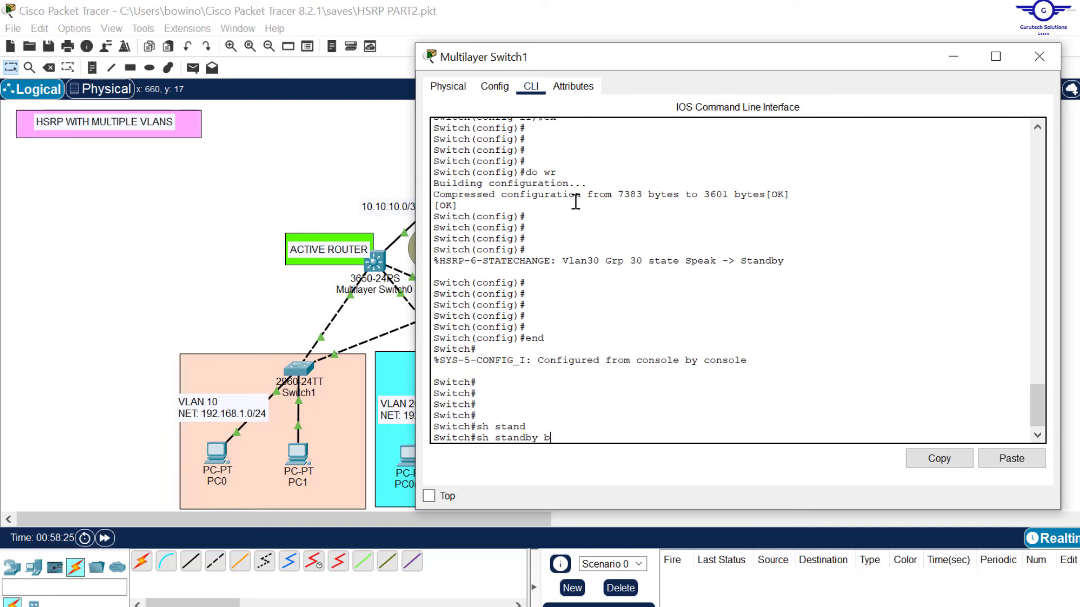
key("Tab")
key("Return")
key("Return")
key("Return")
key("Return")
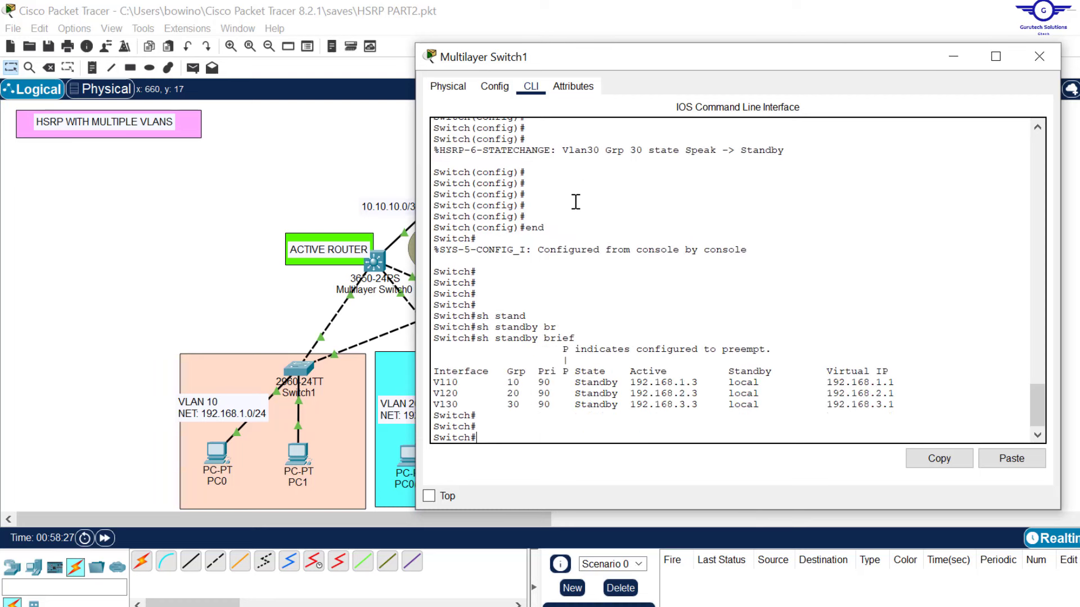
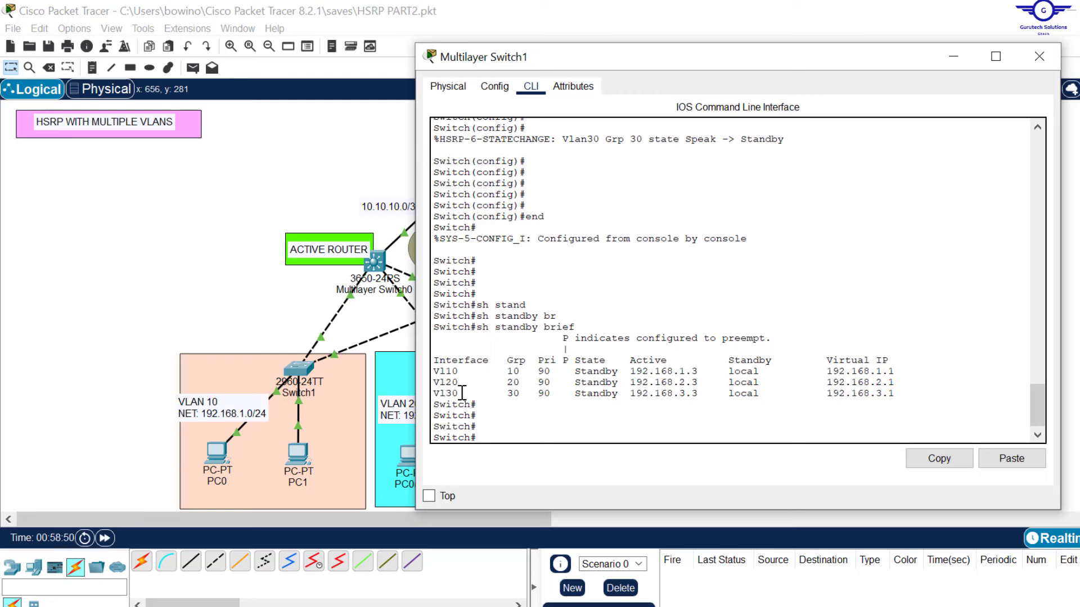
Step: Switch from Multilayer Switch1 to the CLI of Multilayer Switch0 and leave its configuration mode with end
left_click(1039, 57)
left_click(384, 268)
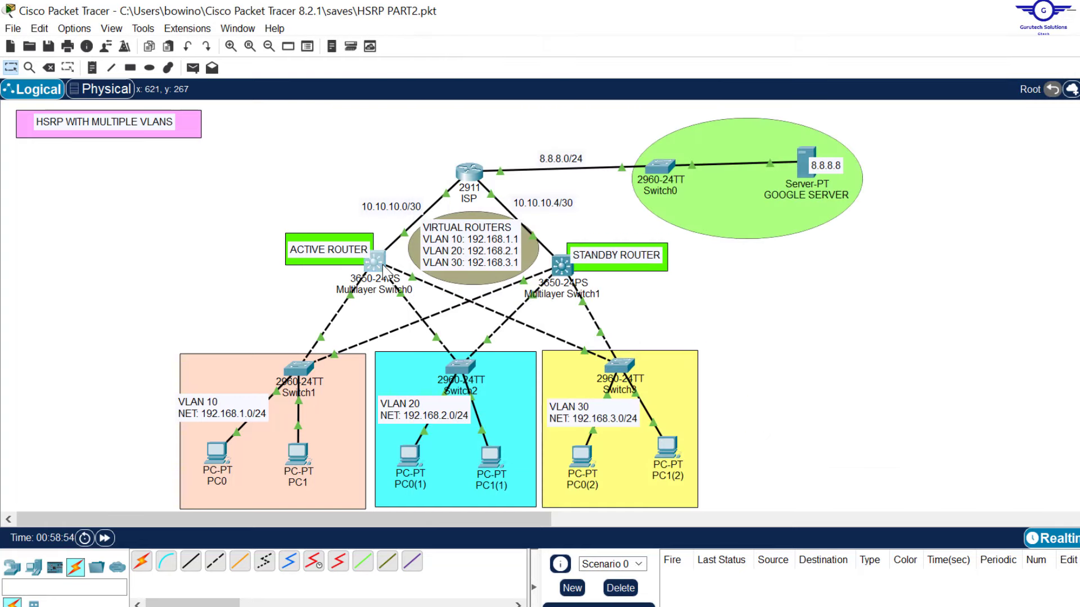
key("Return")
key("Return")
key("Return")
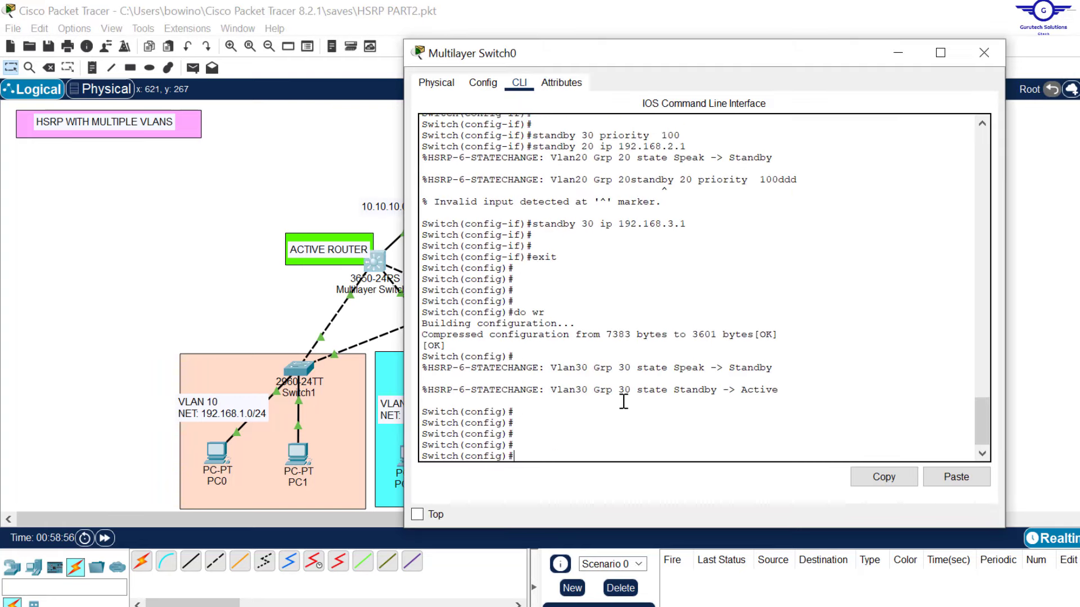
type("end")
key("Return")
key("Return")
key("Return")
key("Return")
key("Return")
Step: Run sh standby brief on Multilayer Switch0, examine the standby and virtual IP addresses, and close its window
type("s")
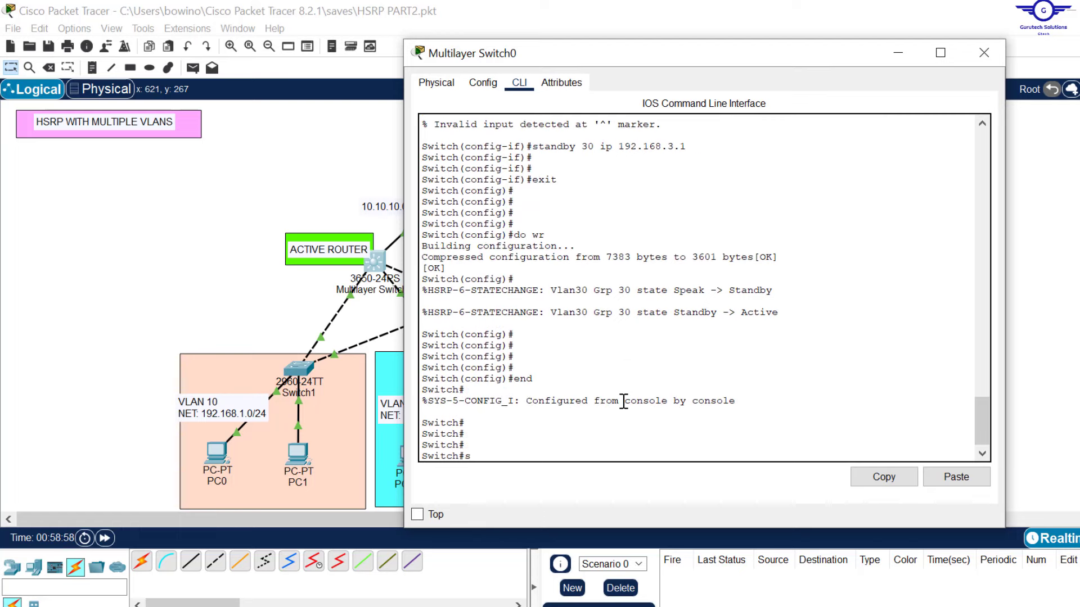
type("h star")
key("Tab")
type("br")
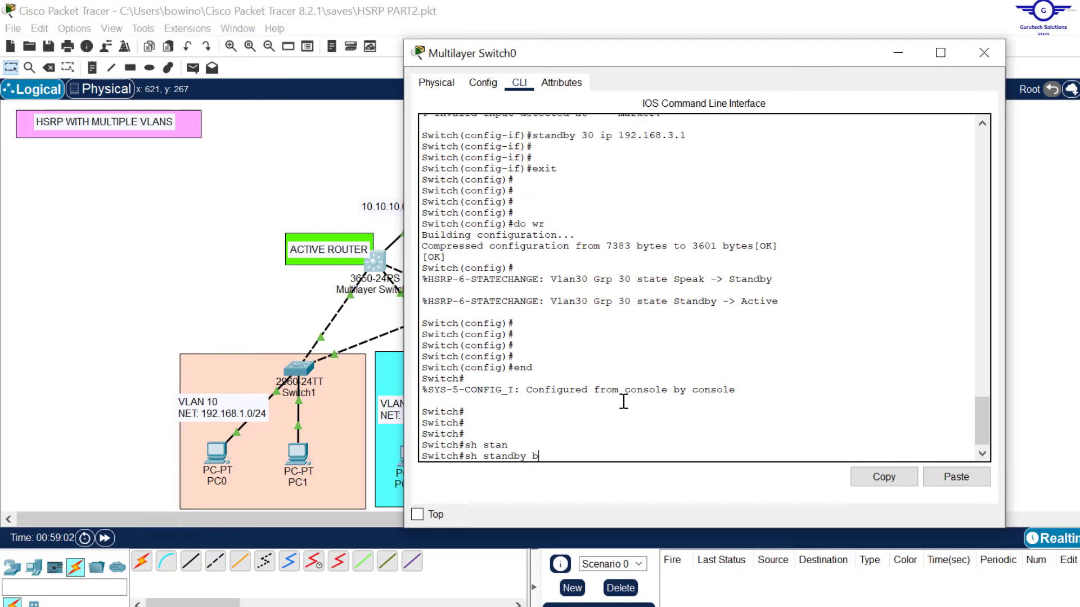
key("Tab")
key("Return")
key("Return")
key("Return")
key("Return")
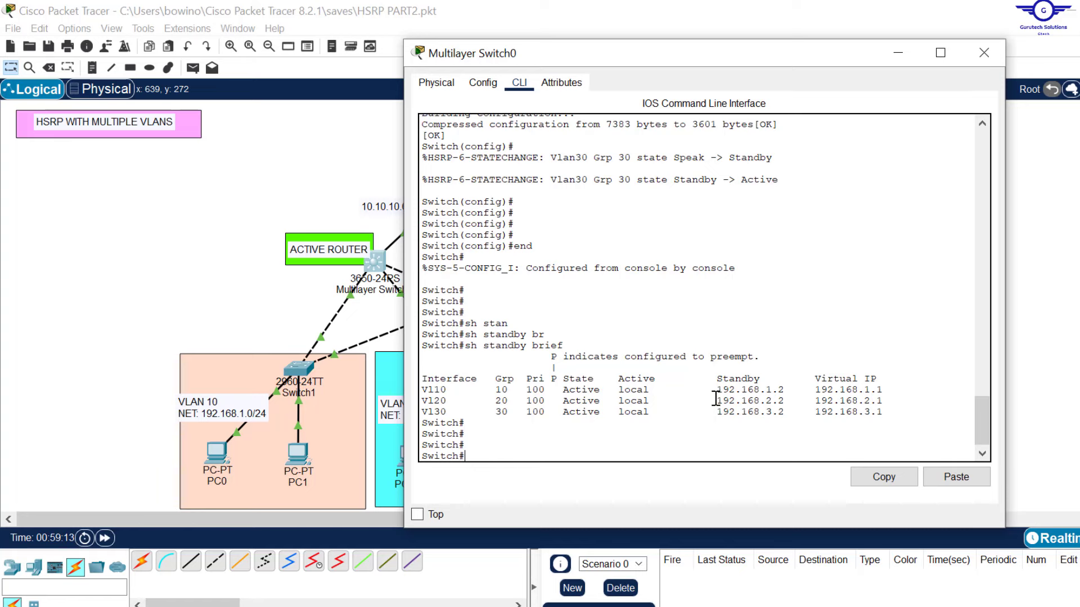
left_click_drag(787, 395, 762, 395)
left_click_drag(722, 60, 630, 112)
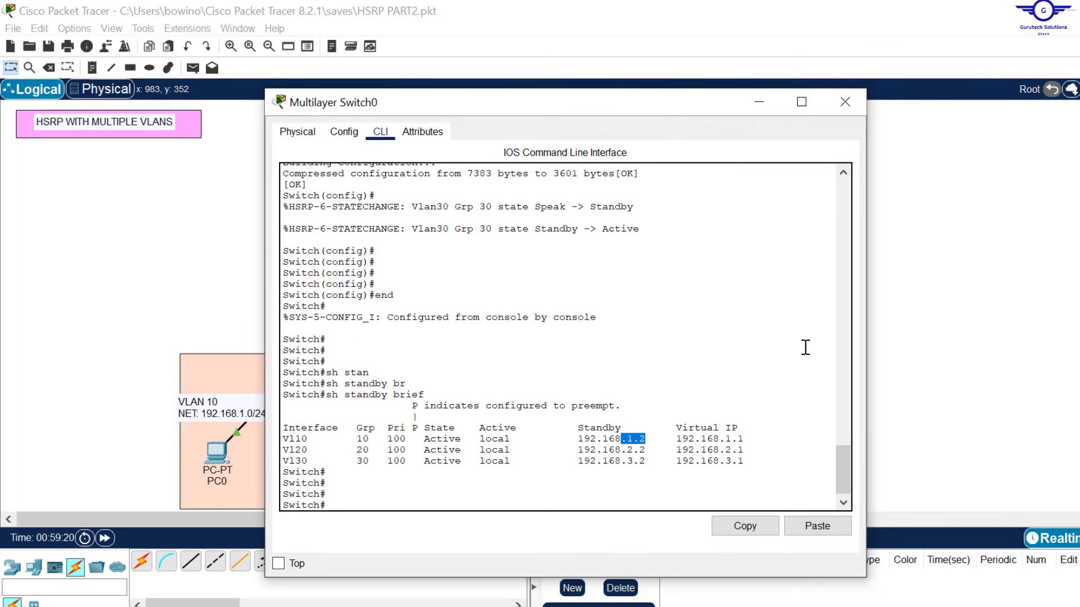
left_click_drag(746, 439, 719, 442)
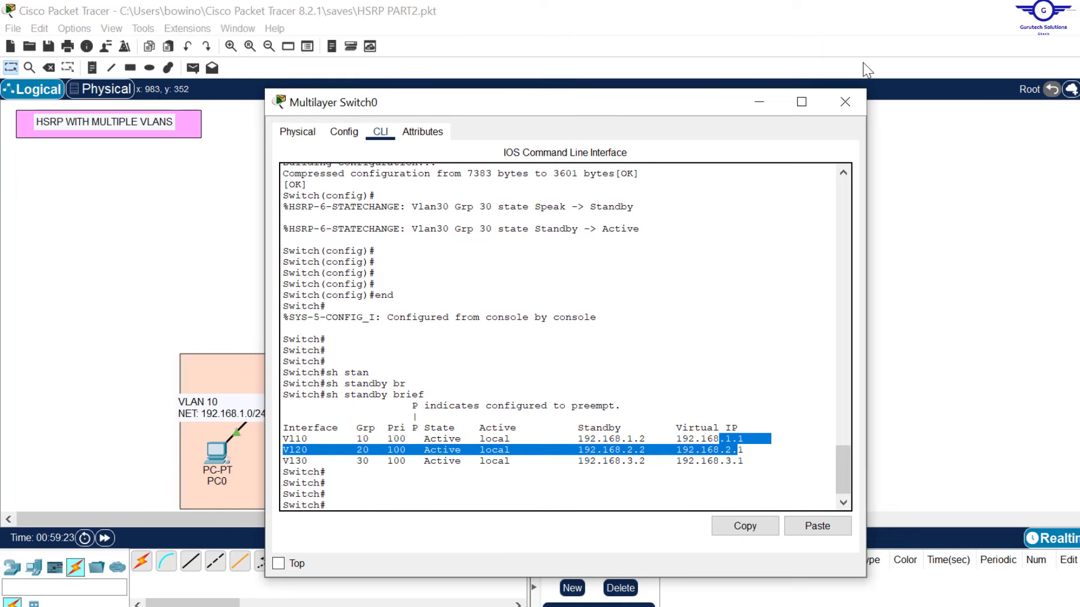
left_click(849, 106)
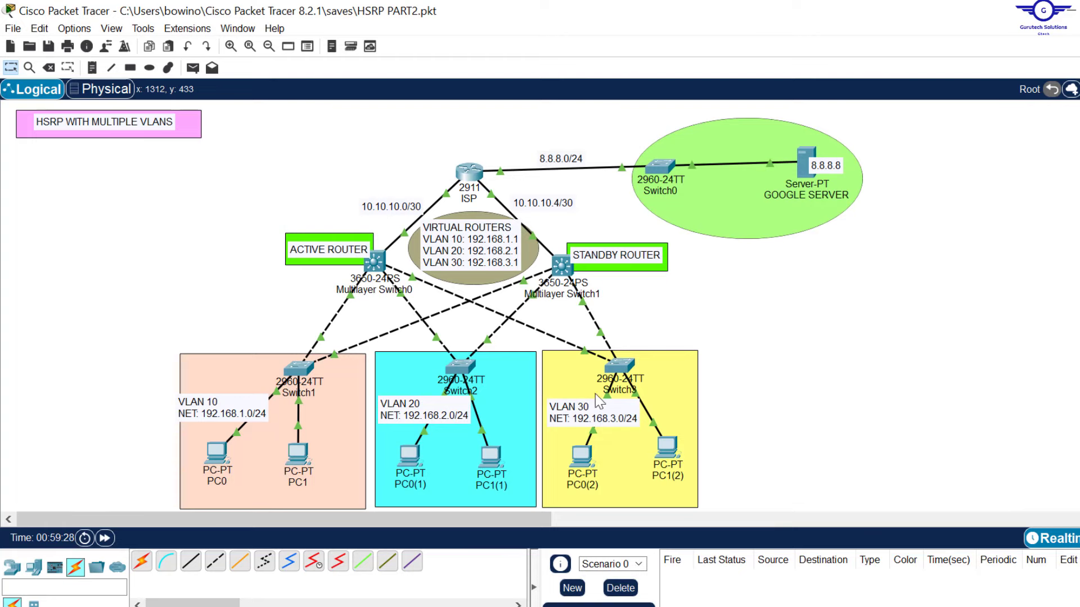
Step: Reopen Multilayer Switch0's CLI to review the earlier VLAN 20 and VLAN 30 HSRP commands, and close it
left_click(376, 265)
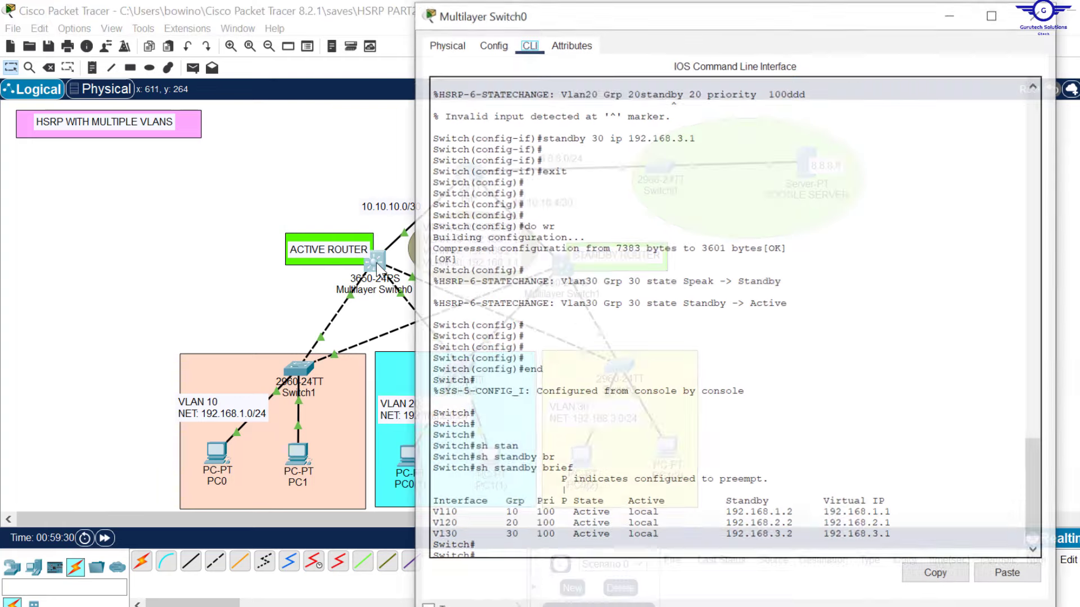
scroll(851, 246, "up", 8)
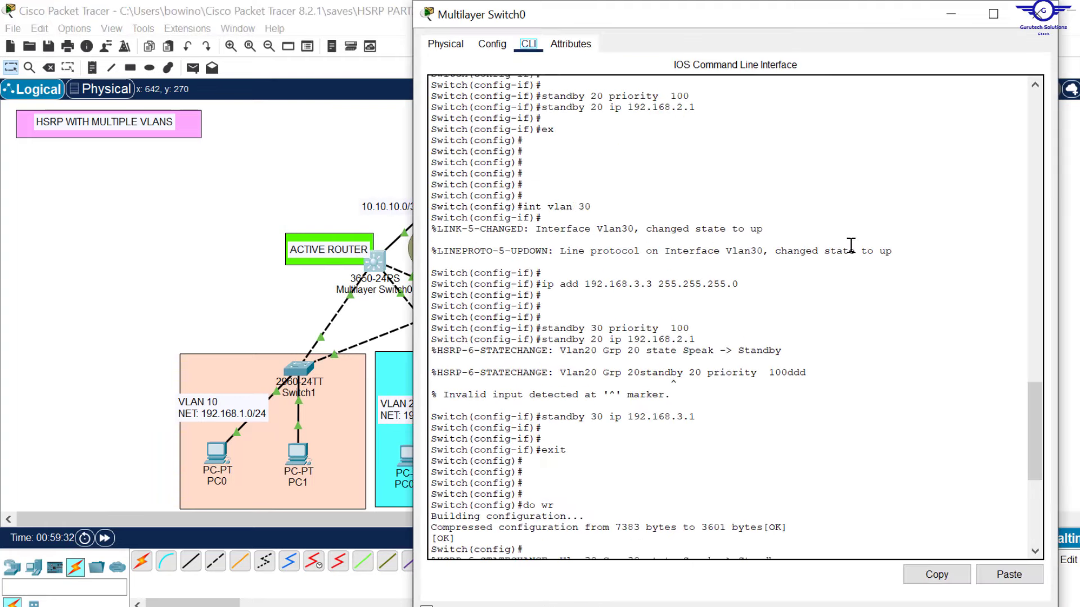
scroll(851, 246, "up", 5)
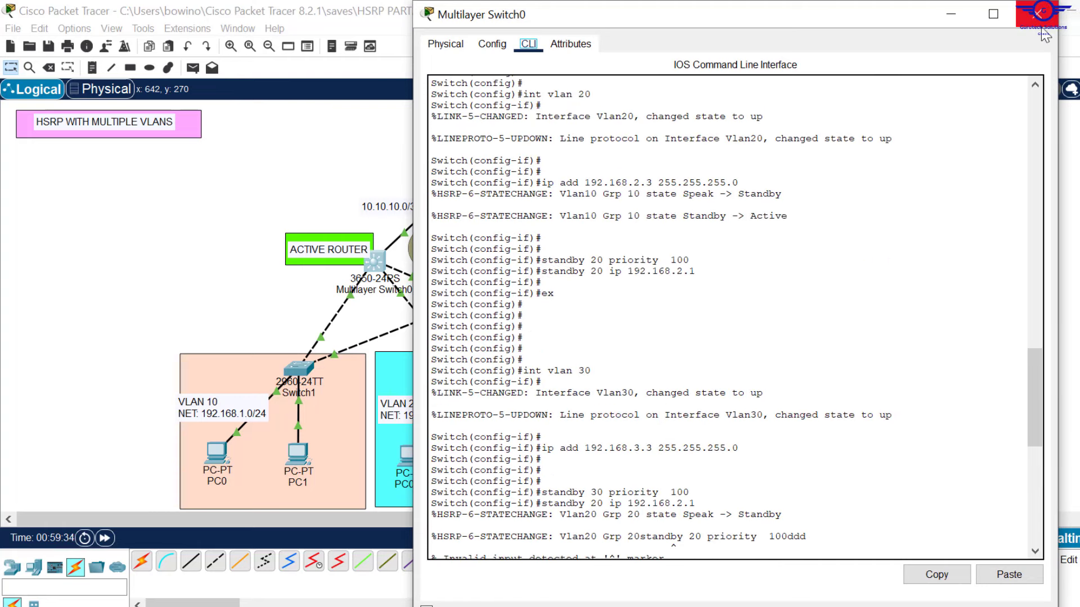
left_click(1039, 15)
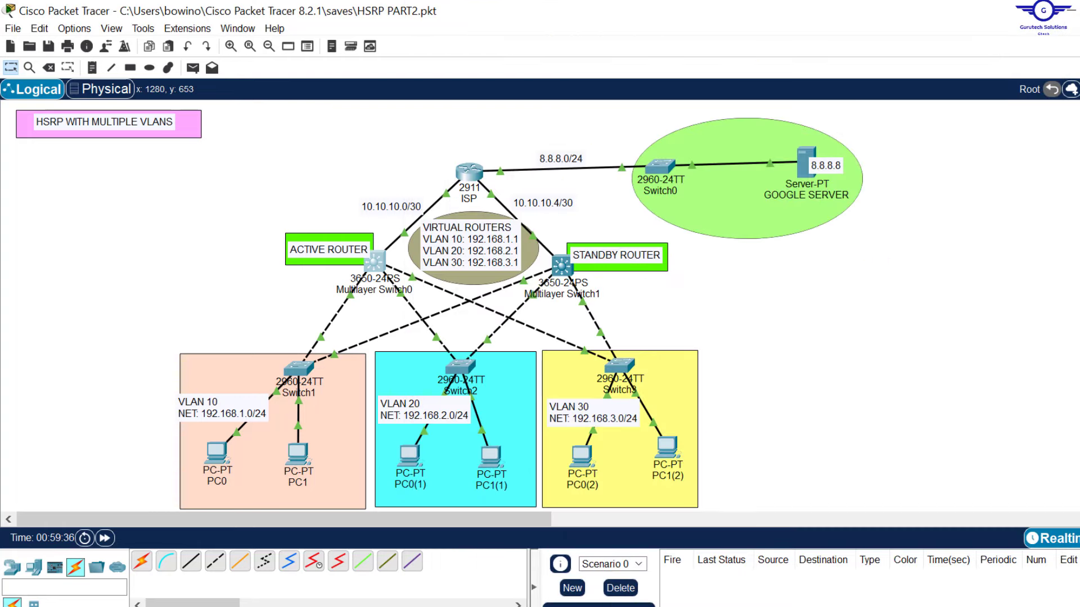
Step: Switch to the config-guide notes in Notepad to check the OSPF step, and return to the Packet Tracer topology
key("alt+Tab")
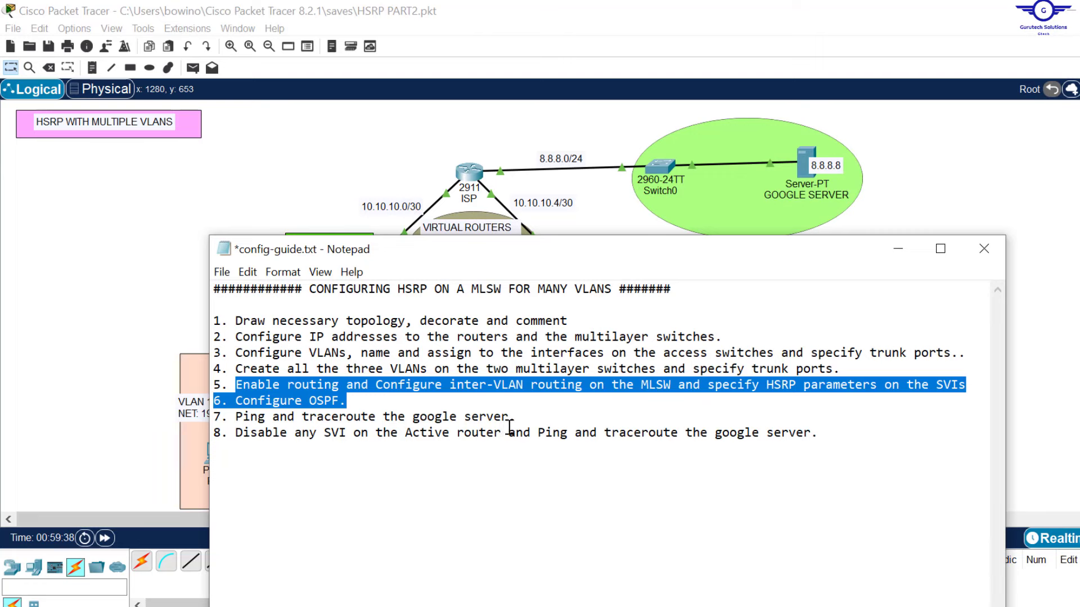
left_click(346, 401)
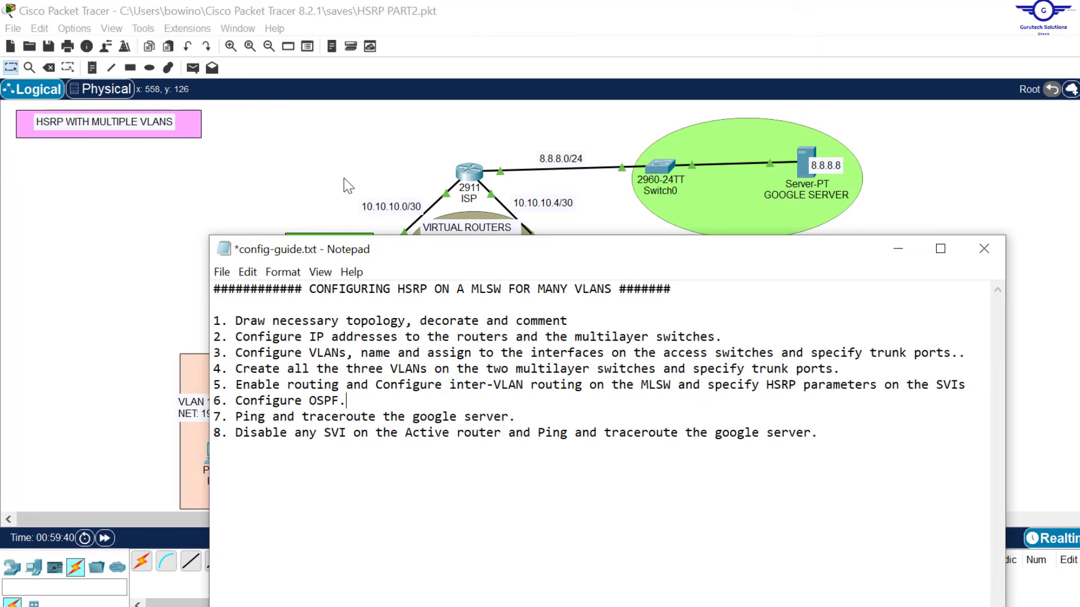
left_click(322, 153)
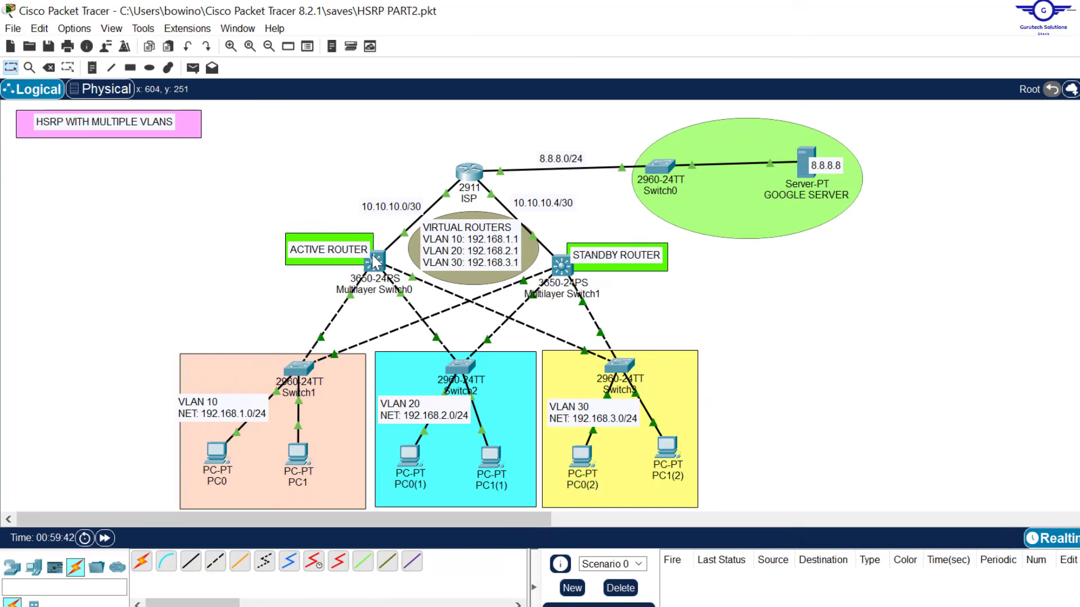
Step: Open the ISP router's CLI and enter global configuration mode with en and conf t
left_click(467, 178)
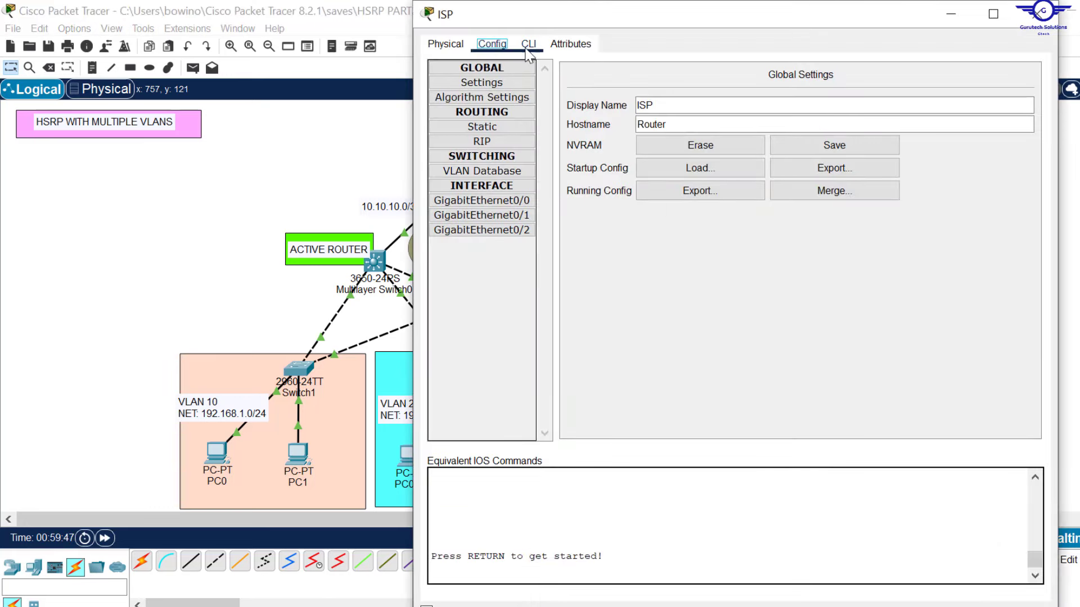
left_click(528, 45)
key("Return")
key("Return")
key("Return")
key("Return")
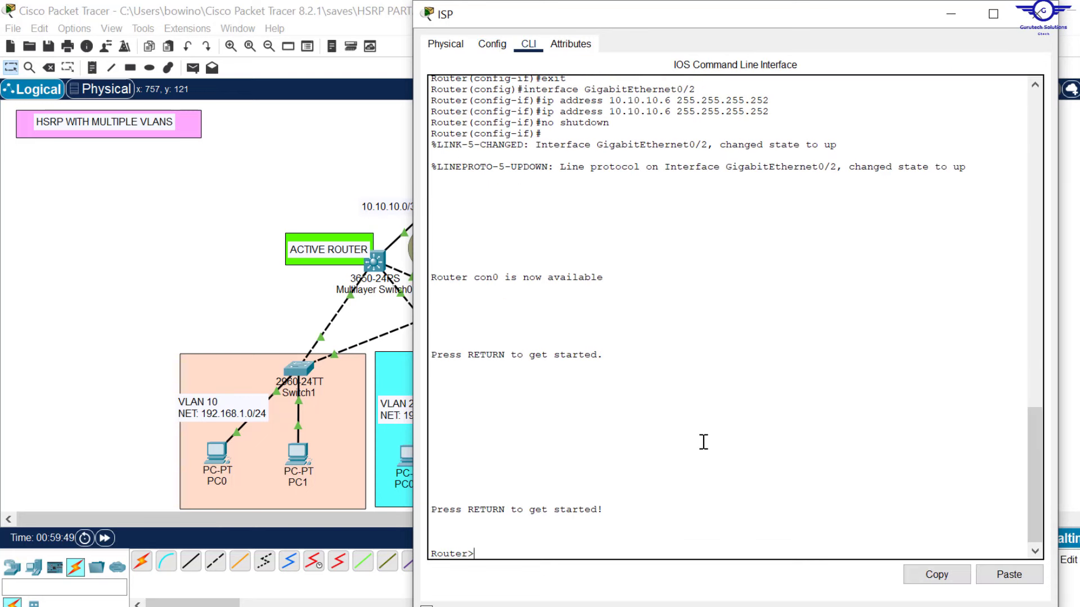
type("en")
key("Return")
key("Return")
key("Return")
type("conf t")
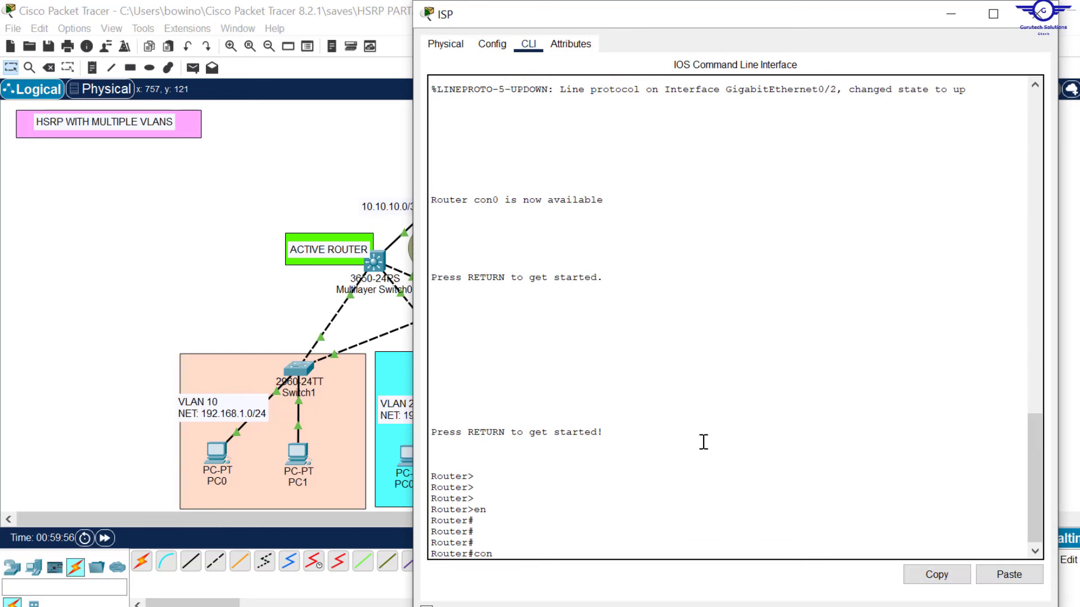
key("Return")
key("Return")
key("Return")
key("Return")
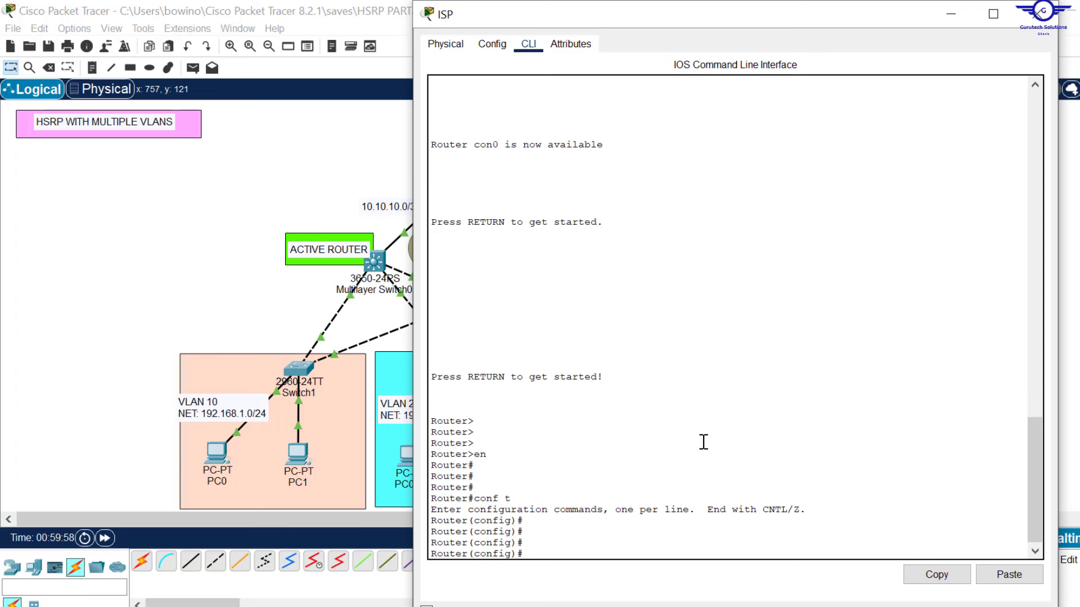
Step: Start OSPF process 45 on the ISP router with router ospf 45
type("rout")
key("Tab")
key("Tab")
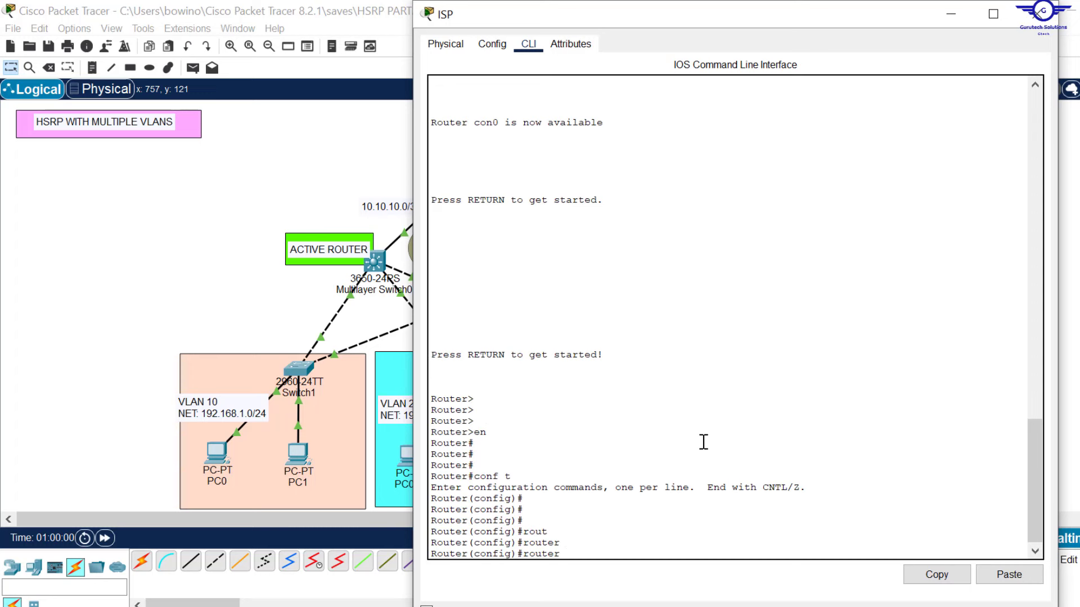
type("o")
key("Tab")
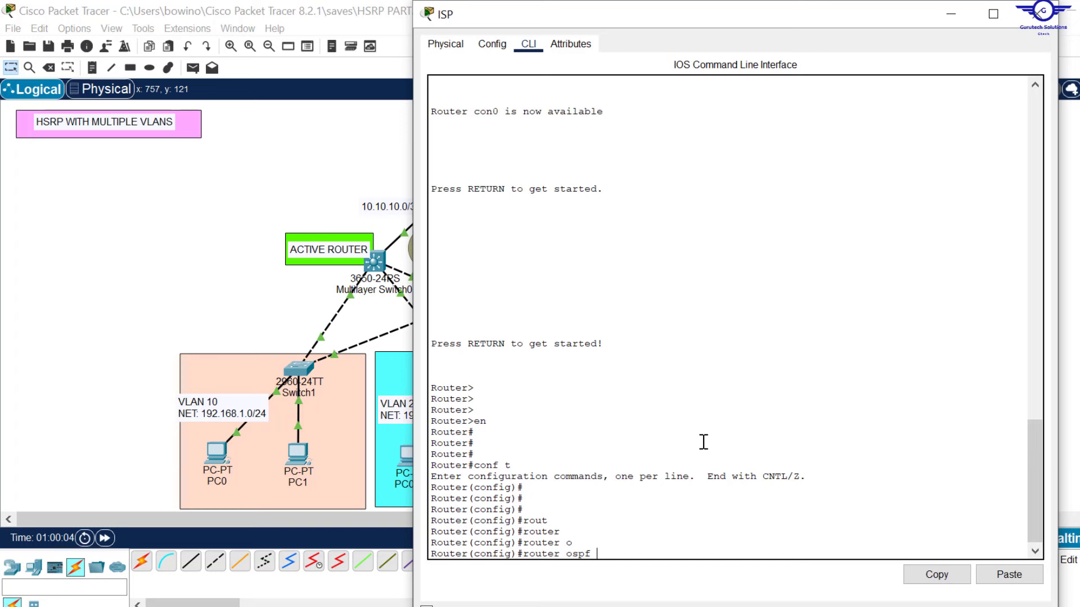
type("45")
key("Return")
key("Return")
key("Return")
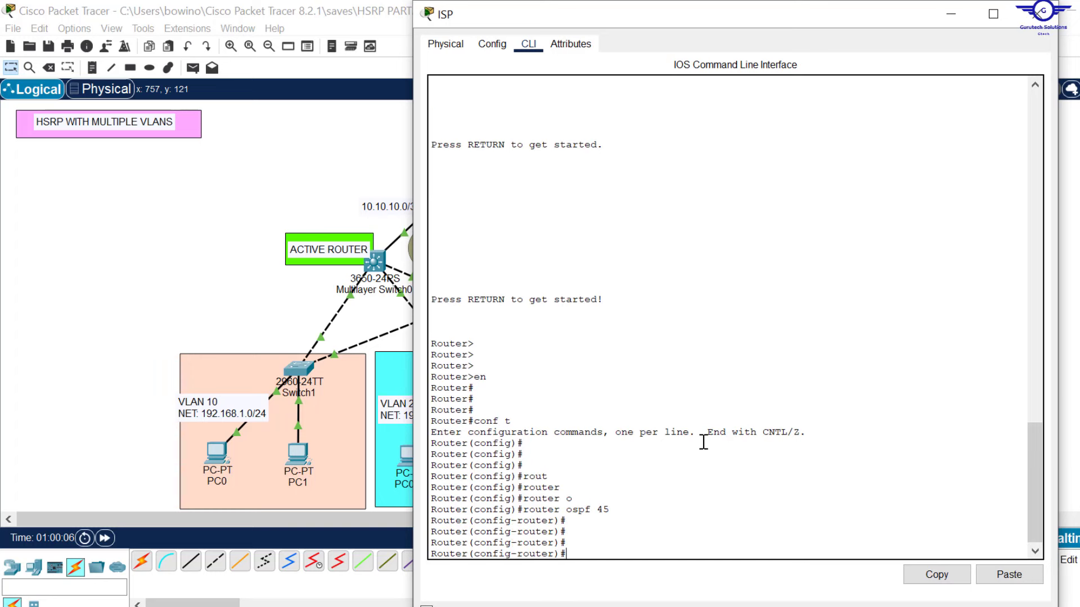
Step: Set the ISP router's OSPF router ID to 1.1.1.1
type("rou")
key("Tab")
type("ter-id 1")
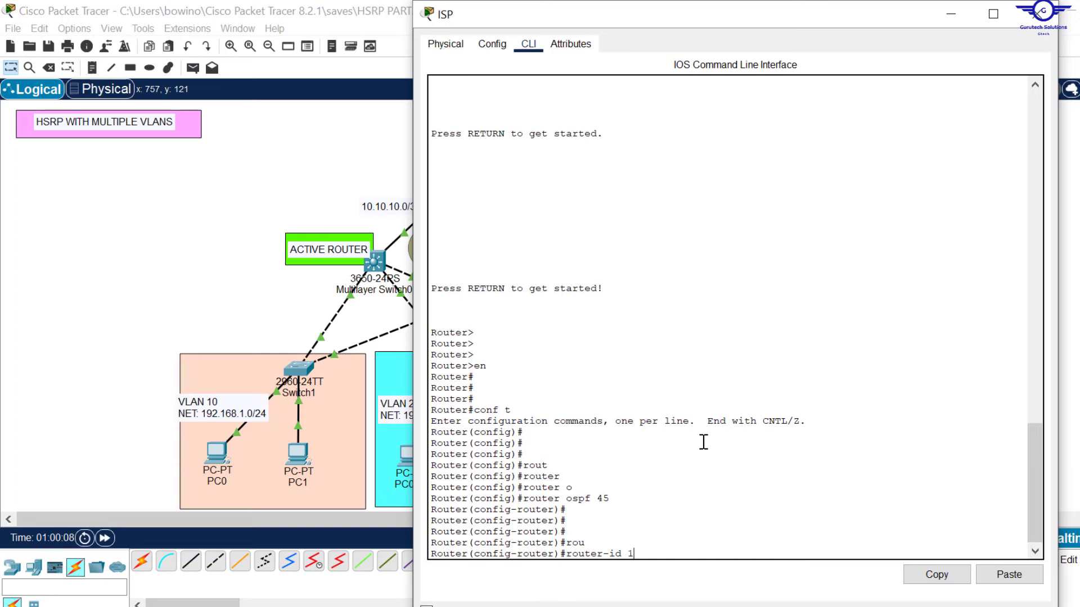
type(".1.1.1")
key("Return")
key("Return")
key("Return")
key("Return")
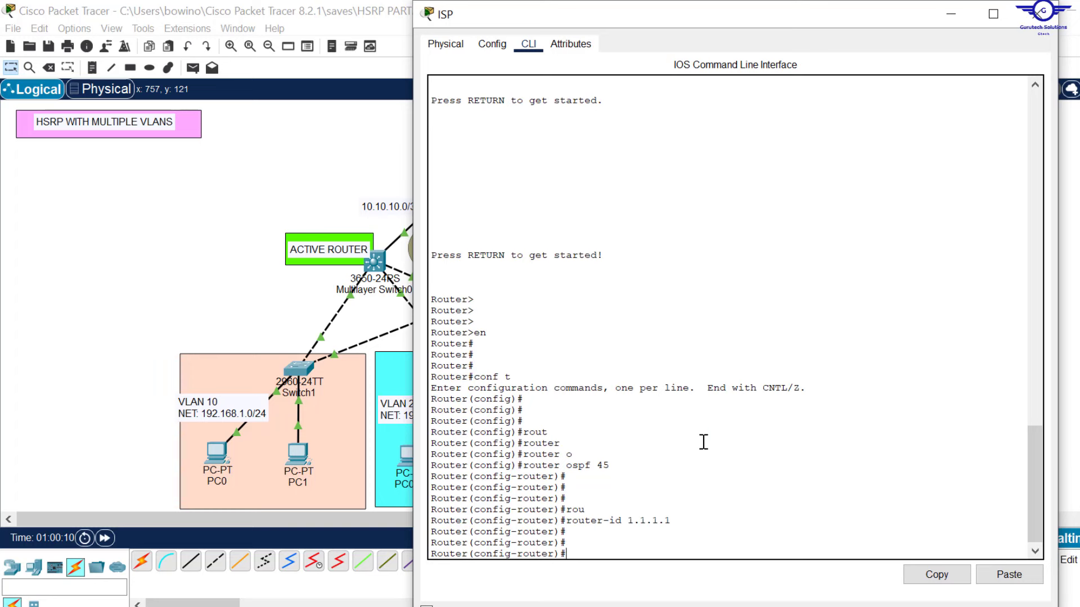
Step: Advertise the Google server network on the ISP router with network 8.8.8.0 0.0.0.255 area 0
type("net")
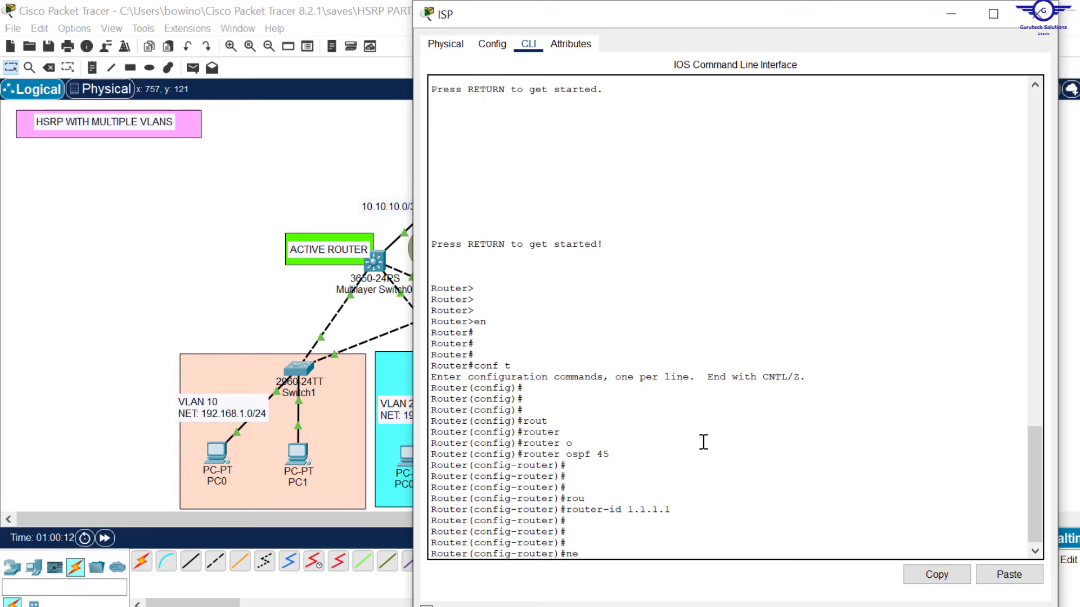
key("Tab")
type("8")
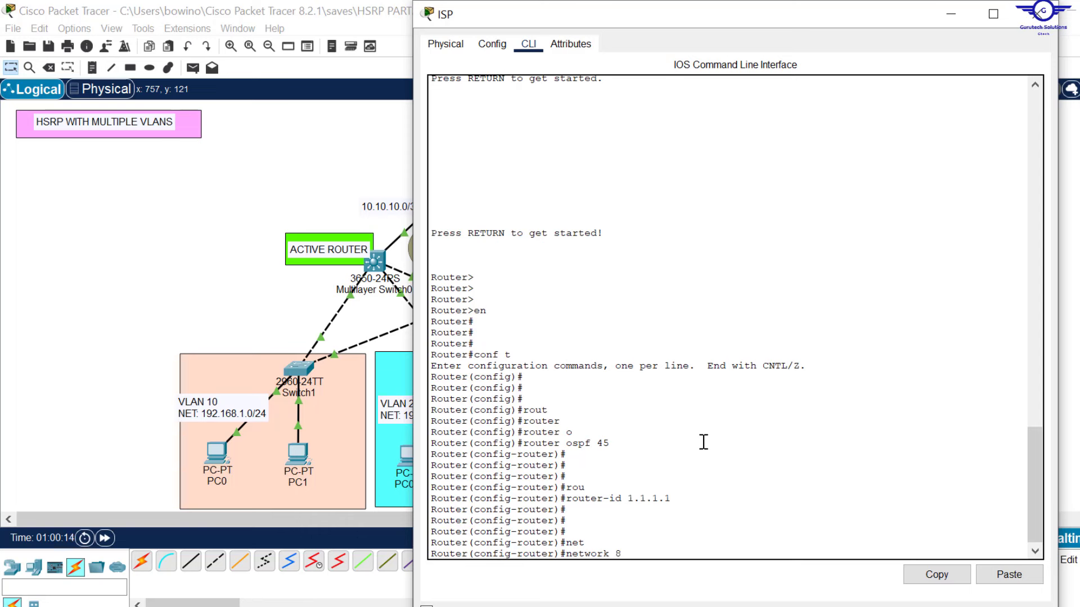
type(".8.8.0 0.0.0.255")
left_click_drag(673, 3, 667, 63)
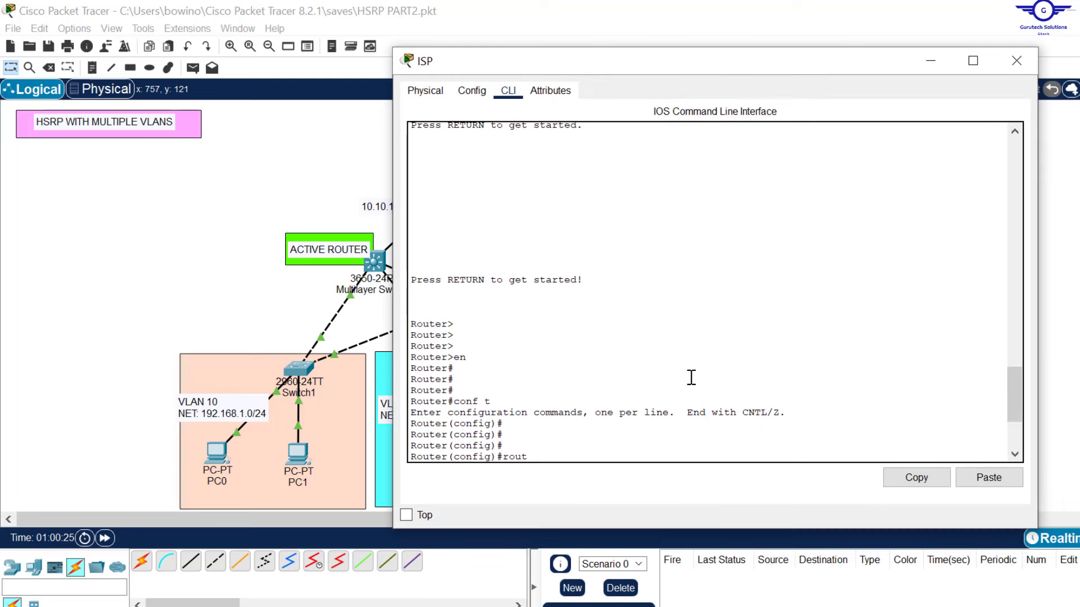
scroll(691, 377, "down", 4)
type("ar")
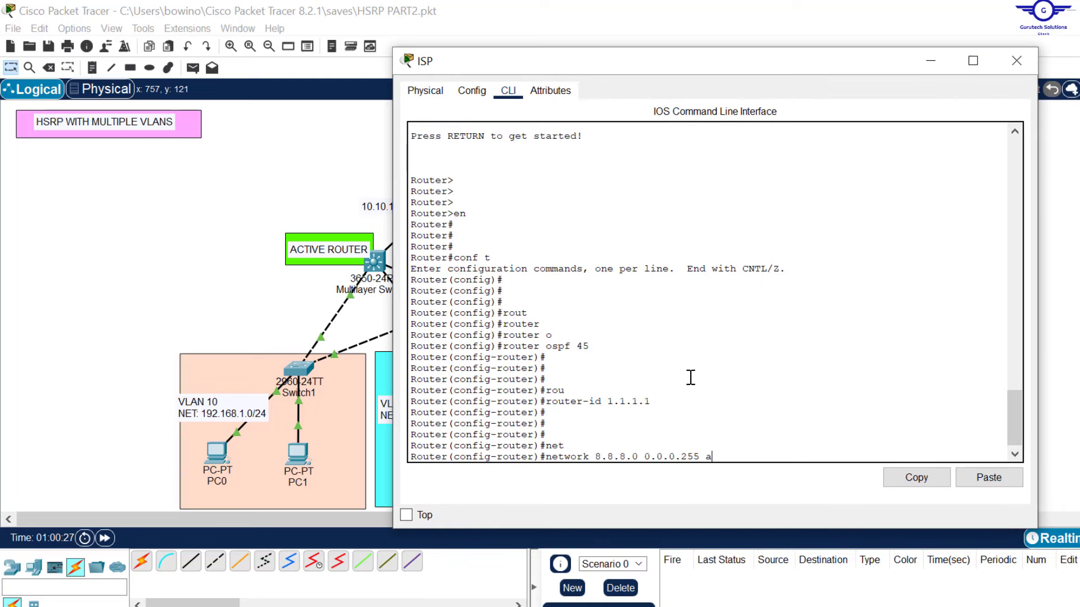
key("Tab")
type("0")
key("Return")
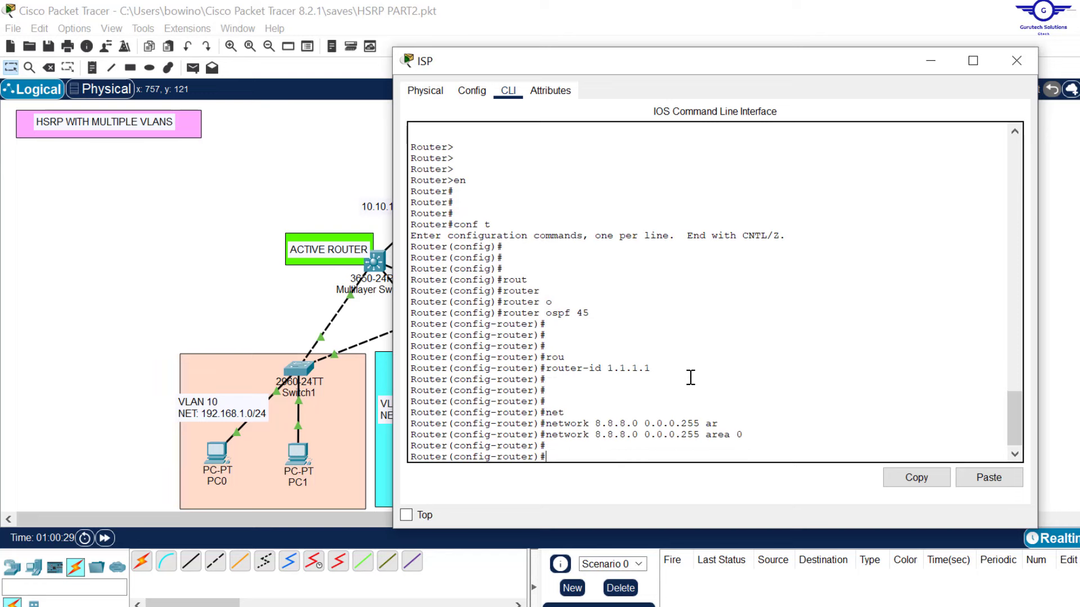
Step: Advertise the ISP's link to Multilayer Switch0 with network 10.10.10.0 0.0.0.3 area 0
type("net")
key("Tab")
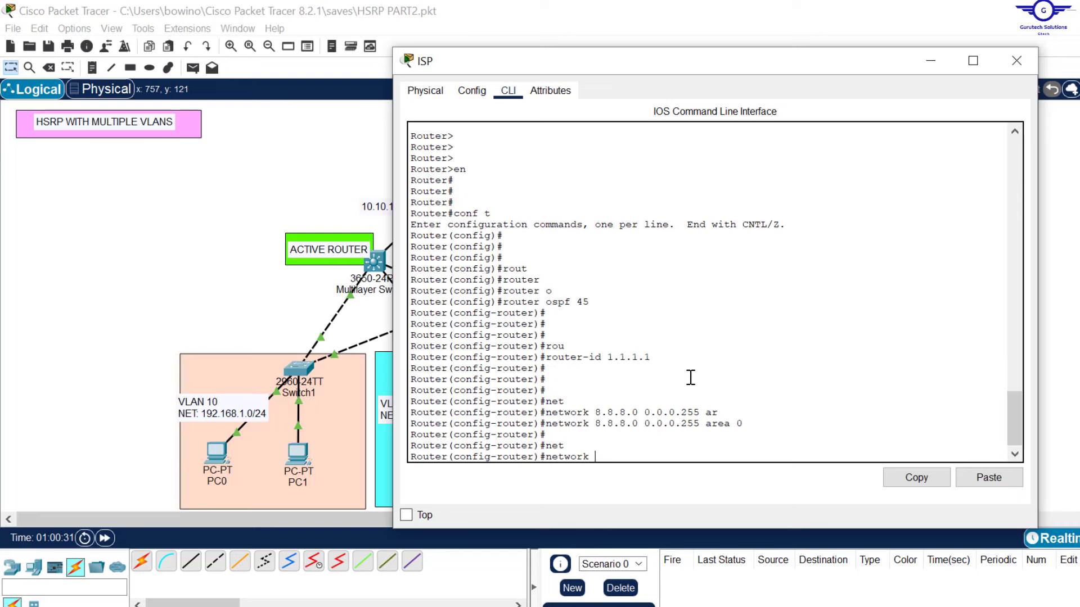
left_click(290, 166)
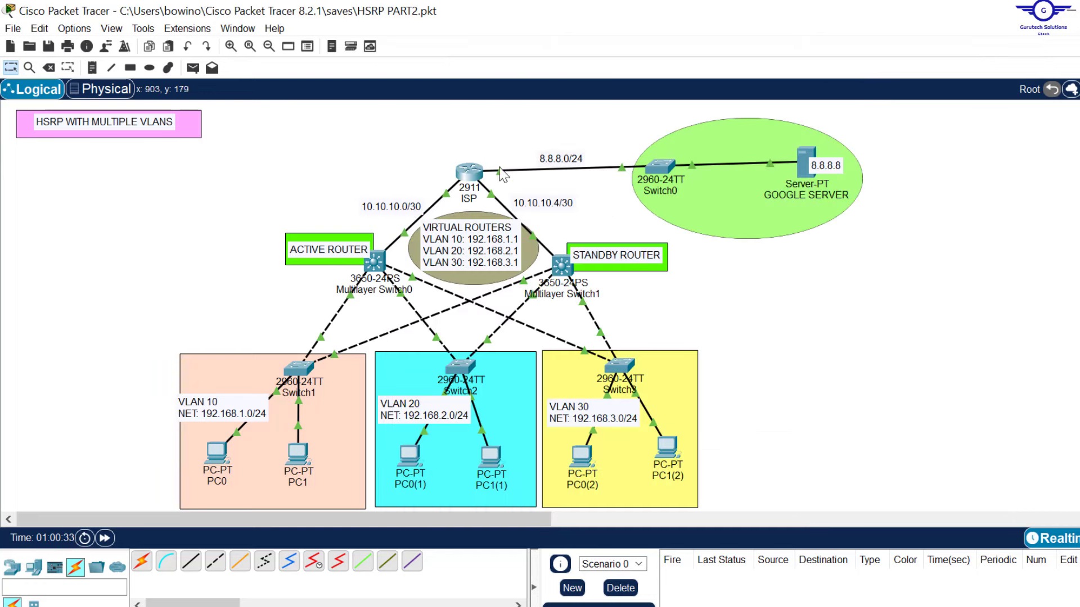
left_click(470, 172)
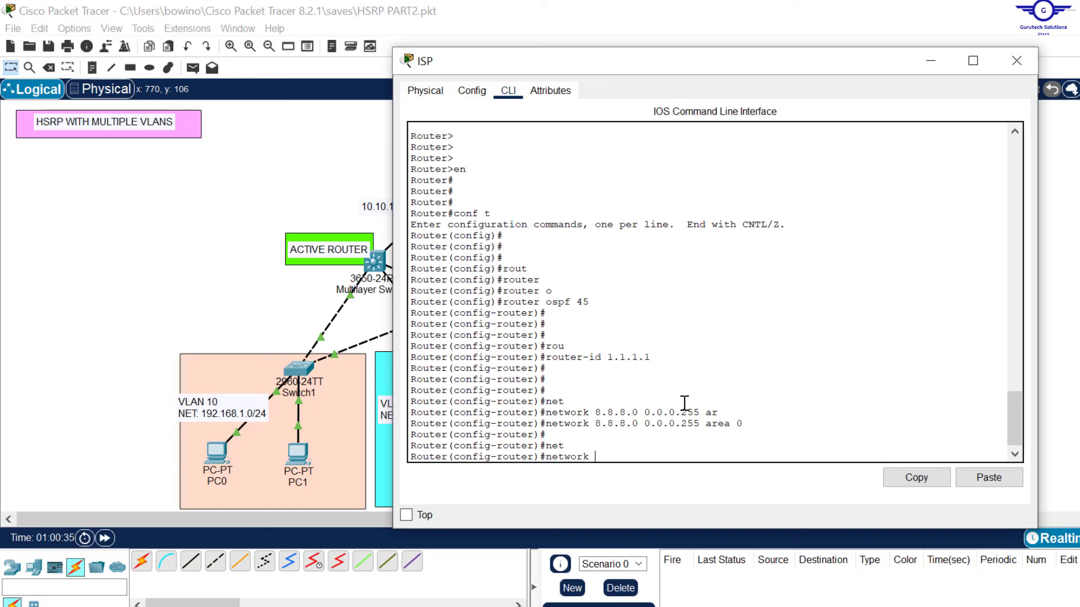
type("10.10.10.0 0.0.0.3 a")
key("Tab")
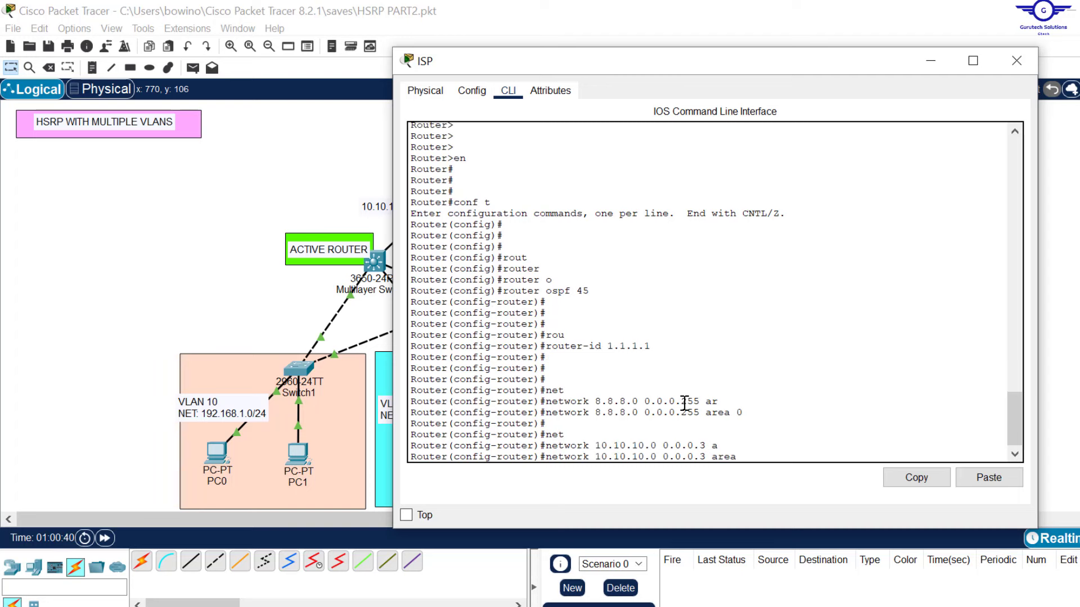
type("0")
key("Return")
Step: Recall the last network command and change it to network 10.10.10.4 0.0.0.3 area 0 for the link to Multilayer Switch1
key("Up")
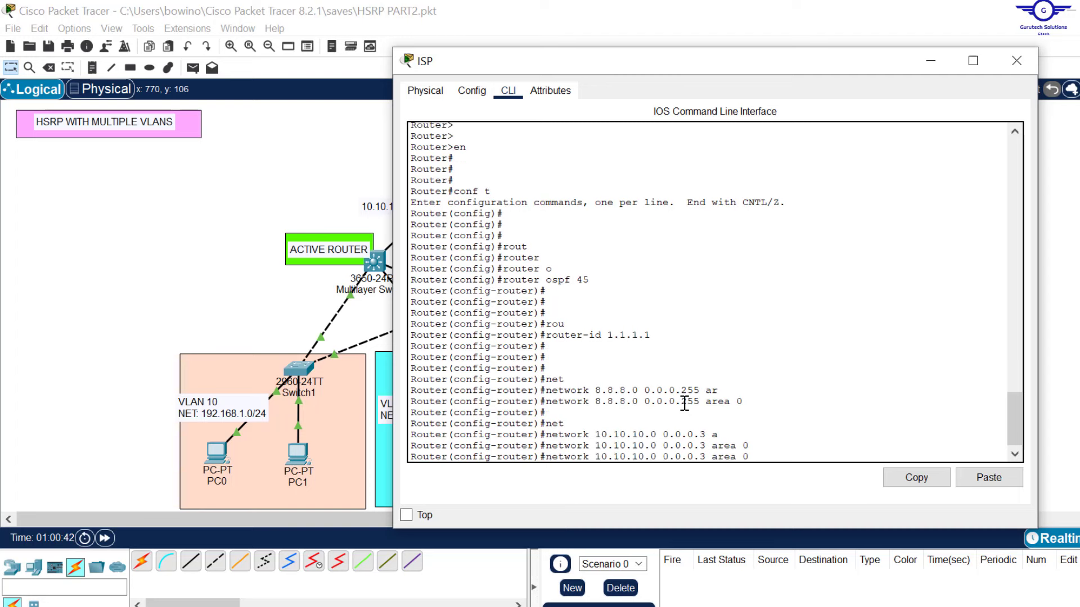
key("Left")
key("Left")
key("Left")
key("Left")
key("Left")
key("Left")
key("Left")
key("Left")
key("Left")
key("Left")
key("Left")
key("Left")
key("Left")
key("Left")
key("Left")
key("BackSpace")
type("4")
key("Return")
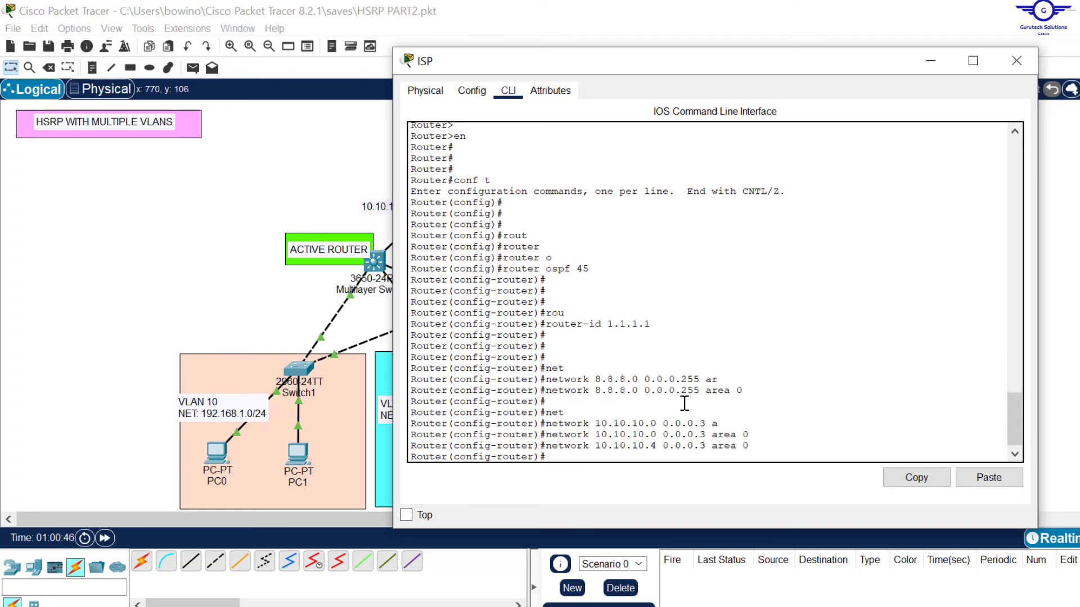
Step: Exit OSPF configuration on the ISP router, save the configuration with do wr, and close its window
type("ex")
key("Return")
key("Return")
key("Return")
key("Return")
key("Return")
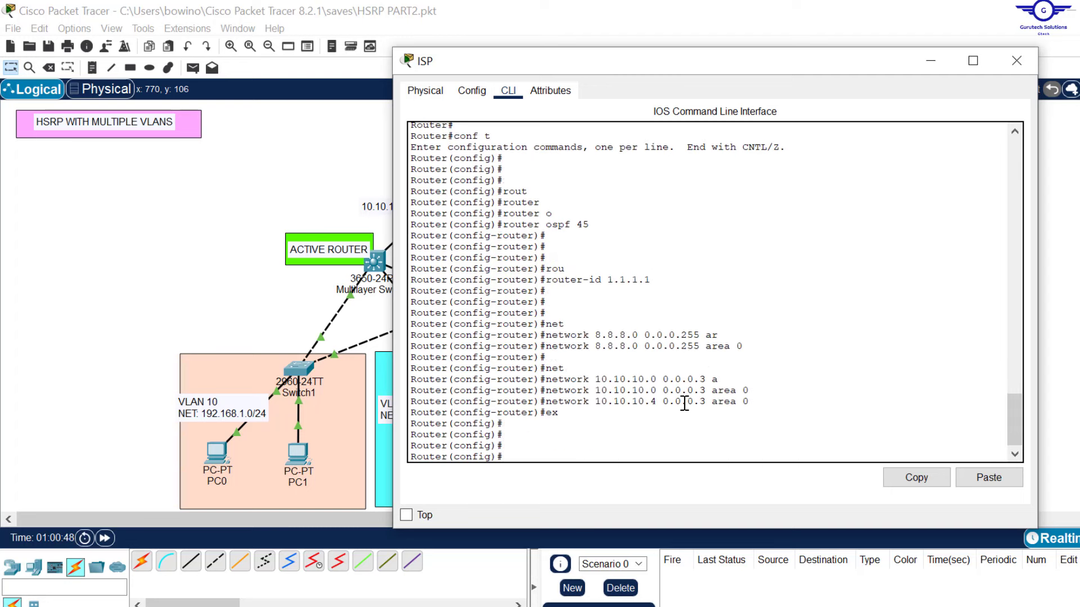
type("do wwr")
key("Return")
key("Return")
key("Return")
key("Return")
type("do wr")
key("Return")
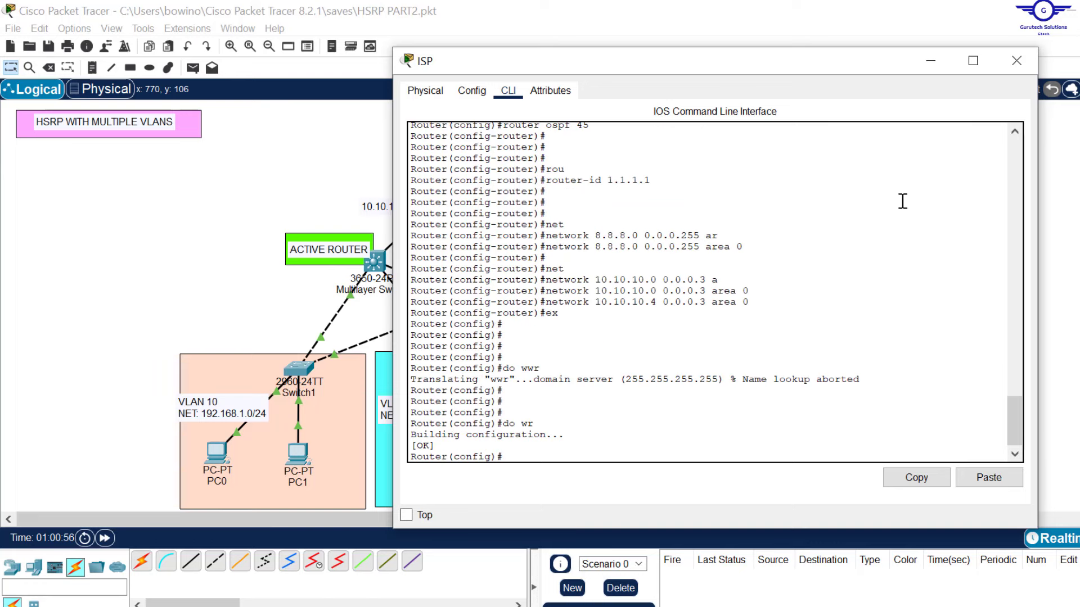
left_click(1018, 63)
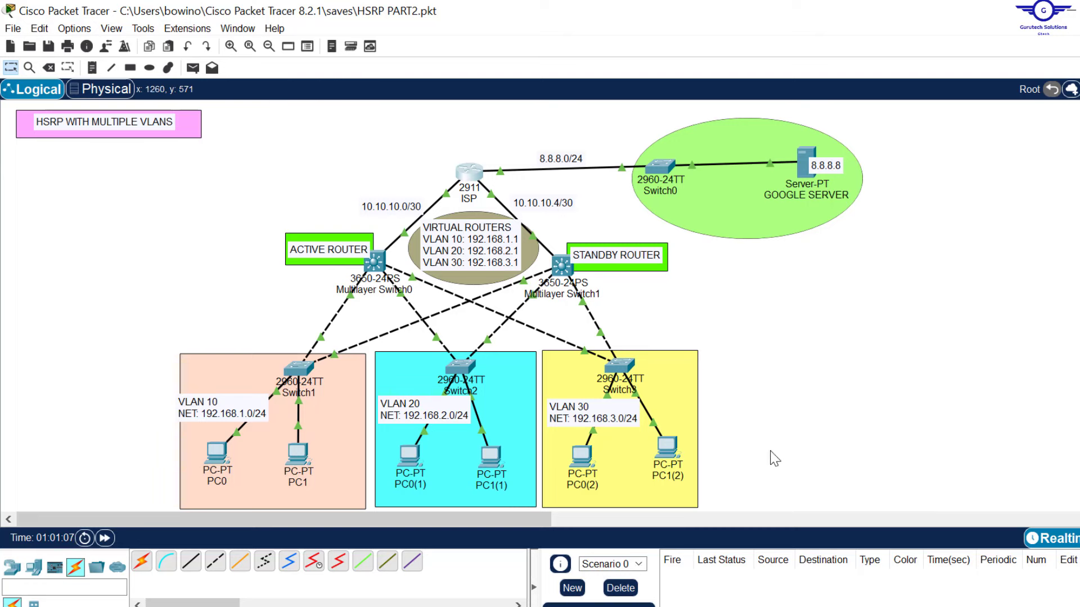
Step: Open Multilayer Switch1's CLI and enter global configuration mode with conf t
left_click(555, 269)
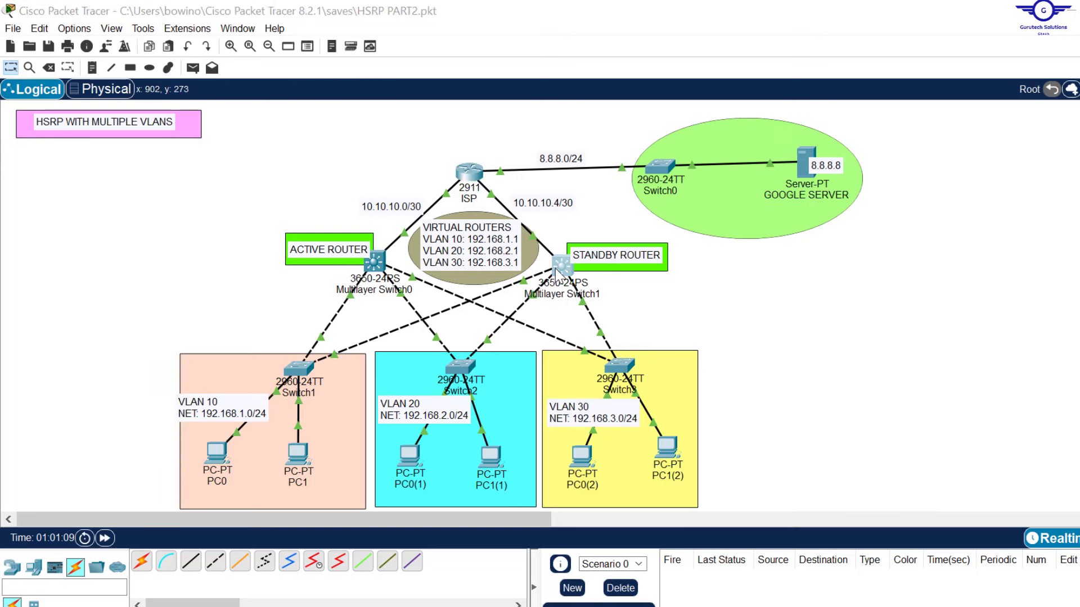
left_click(661, 328)
key("Return")
key("Return")
key("Return")
key("Return")
key("Return")
key("Return")
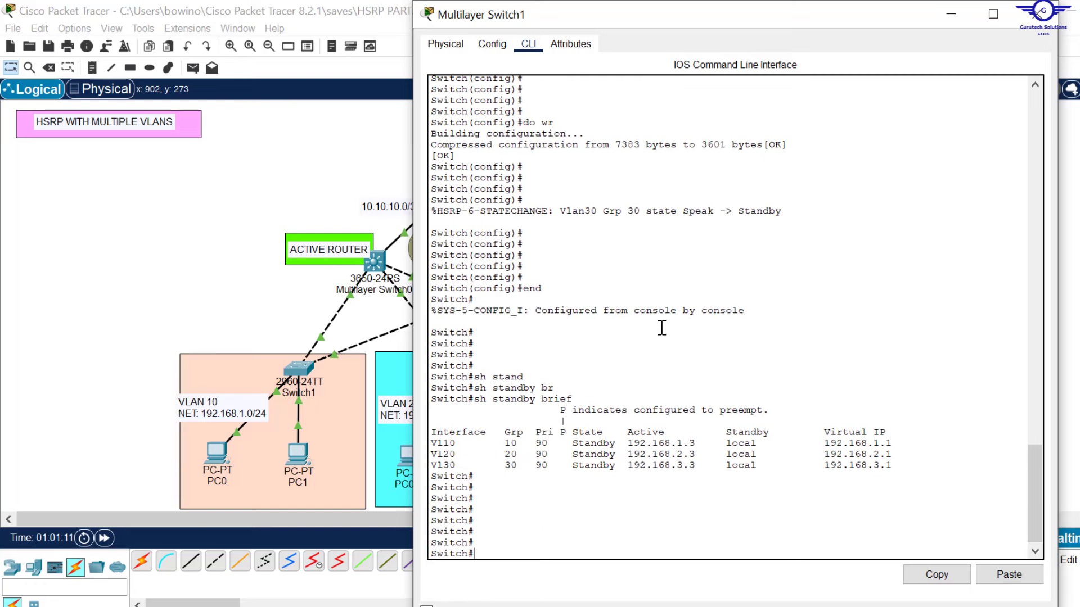
type("conf t")
key("Return")
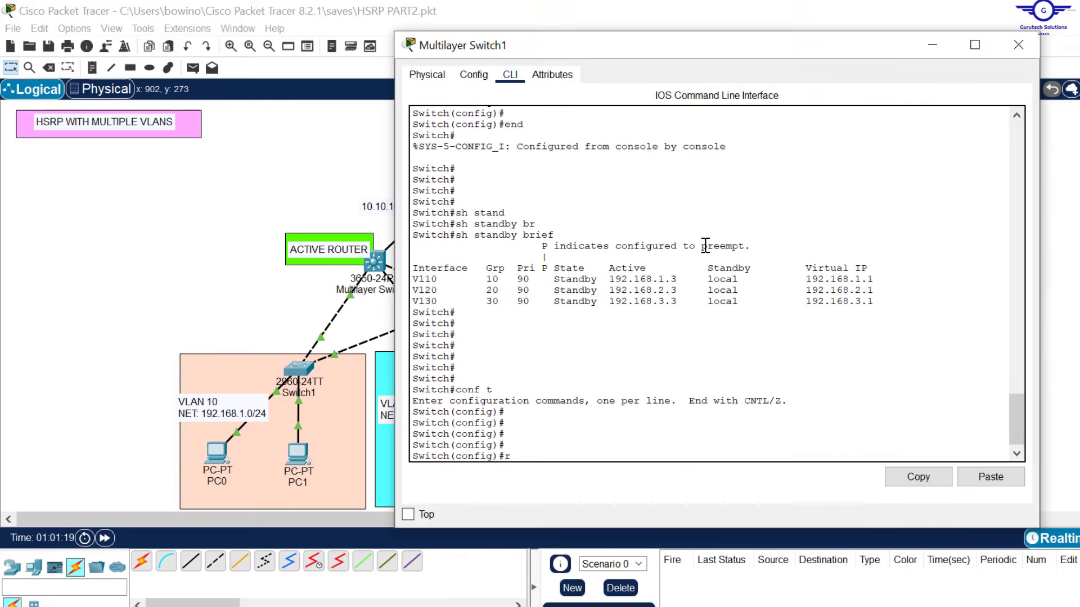
Step: Start OSPF process 45 on Multilayer Switch1 with router ospf 45
type("ou")
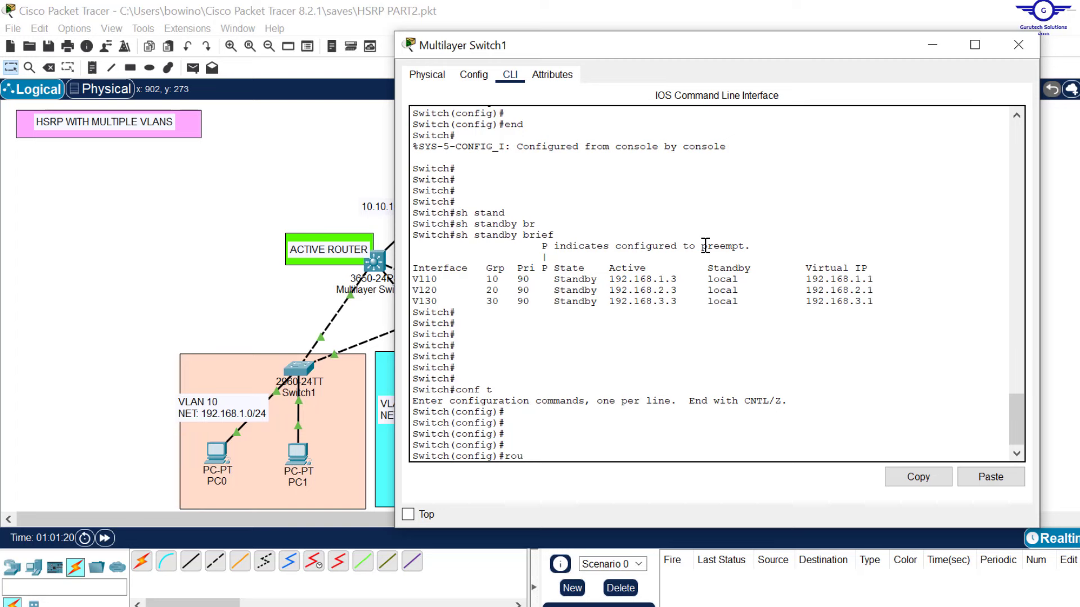
key("Tab")
type("ter o")
key("Tab")
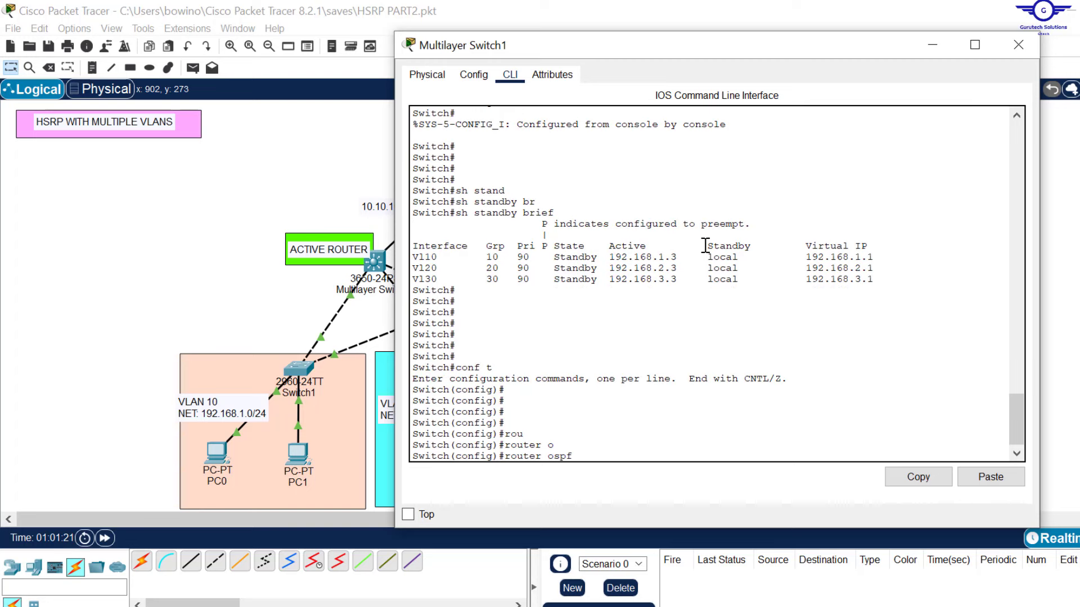
type("45")
key("Return")
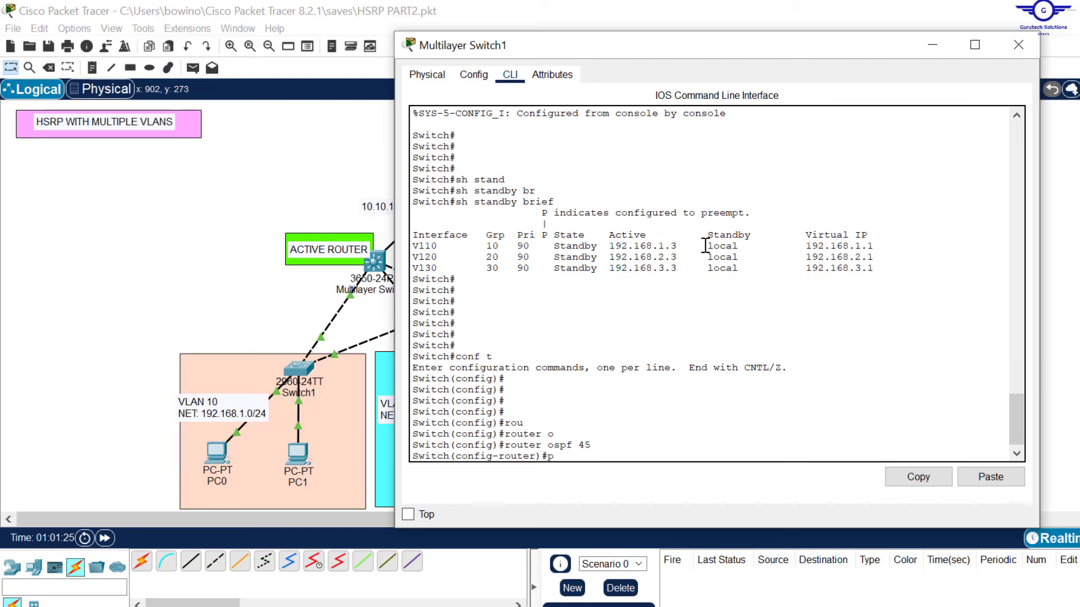
Step: Set Multilayer Switch1's OSPF router ID to 2.2.2.2
type("rou")
key("Tab")
type("2.")
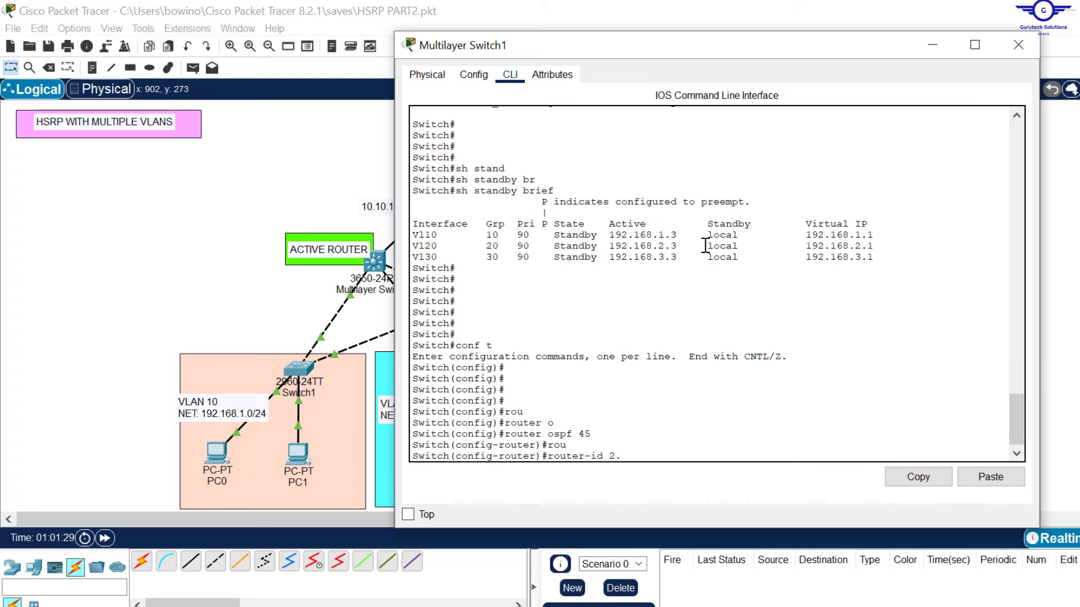
type("2.2.2")
key("Return")
key("Return")
key("Return")
key("Return")
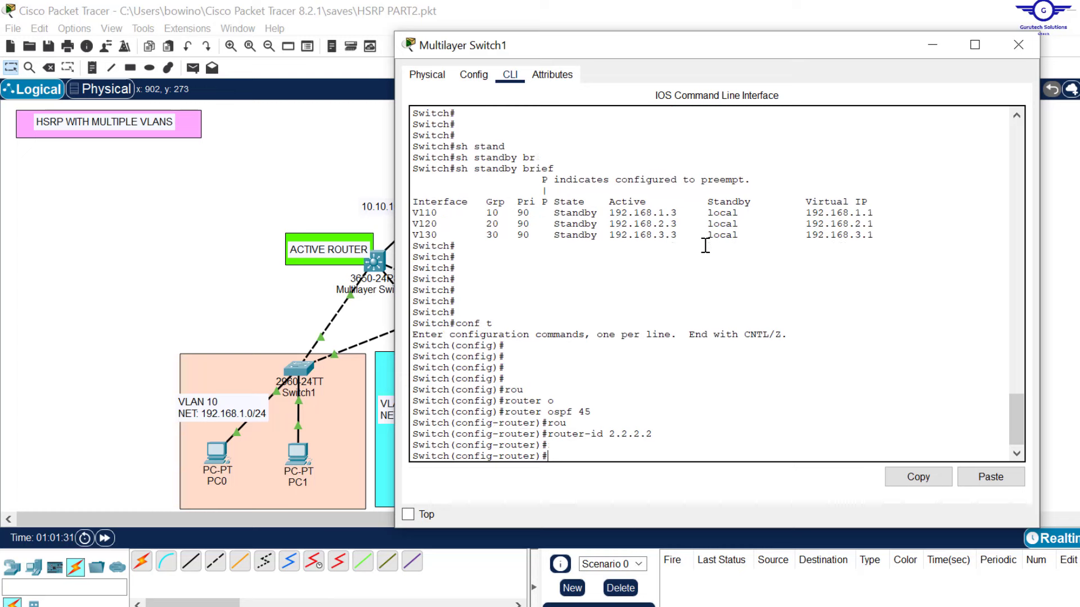
Step: Advertise network 192.168.1.0 with wildcard 0.0.0.255 in OSPF area 0 on Multilayer Switch1
type("net")
key("Tab")
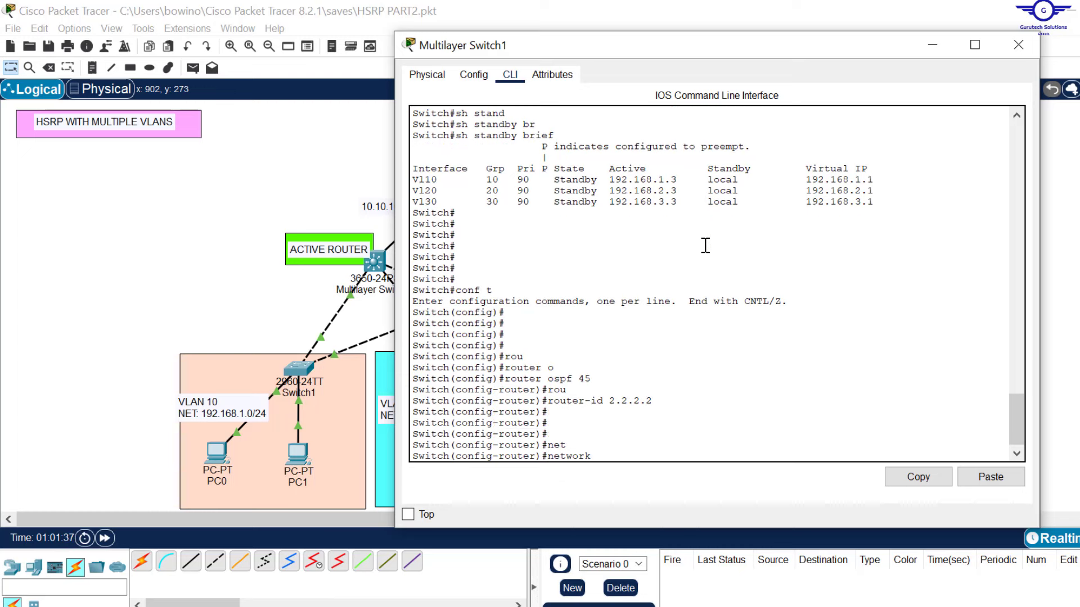
type("192.168.1.0 0.0.0.255 ar")
key("Tab")
key("Return")
Step: Advertise network 192.168.3.0 with wildcard 0.0.0.255 in area 0 on Multilayer Switch1
key("Up")
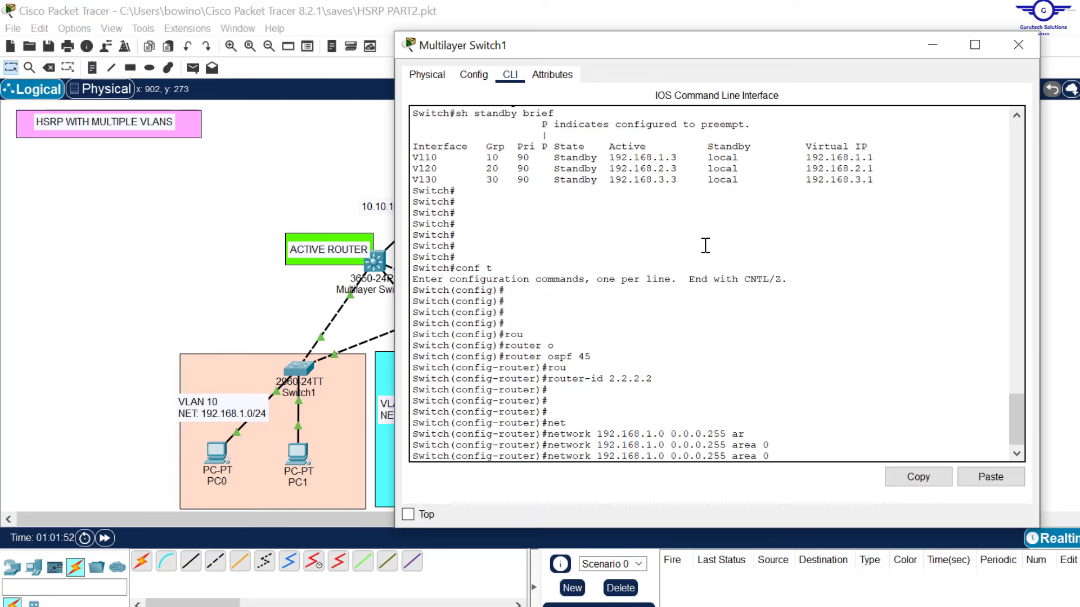
key("BackSpace")
type("3")
key("Return")
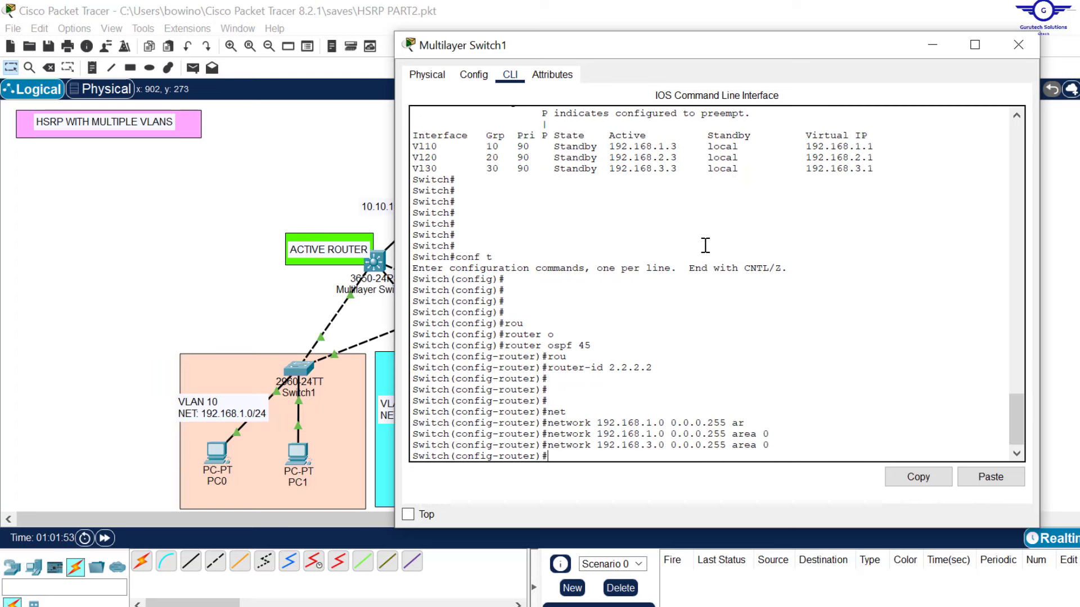
Step: Advertise network 192.168.2.0 with wildcard 0.0.0.255 in area 0 on Multilayer Switch1
key("Up")
key("Left")
key("Left")
key("Left")
key("Left")
key("Left")
key("Left")
key("Left")
key("Left")
key("Left")
key("Left")
key("Left")
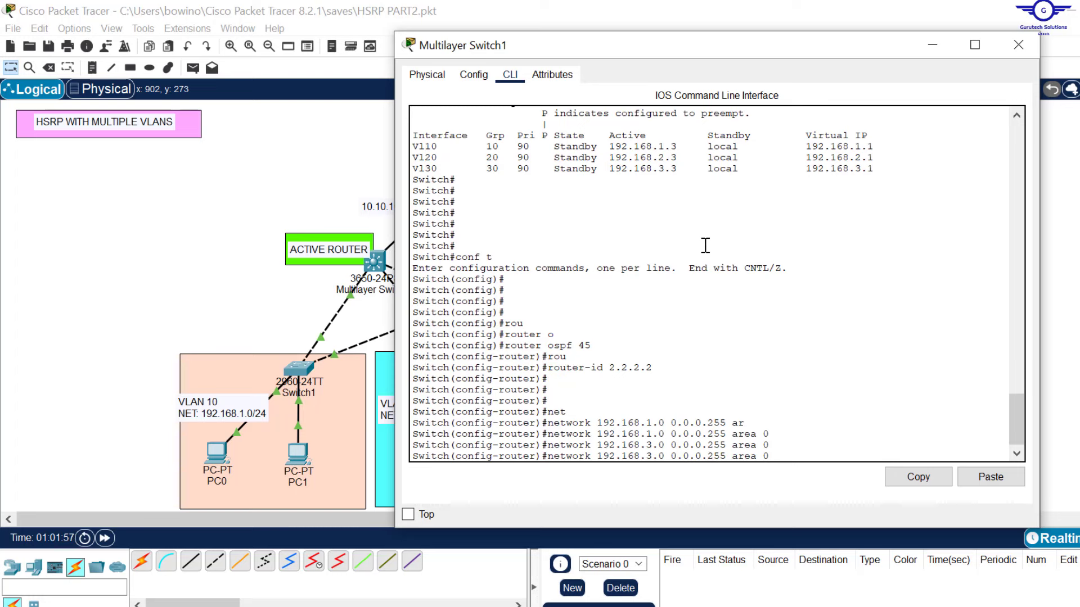
key("BackSpace")
type("2")
key("Return")
key("Return")
key("Return")
key("Return")
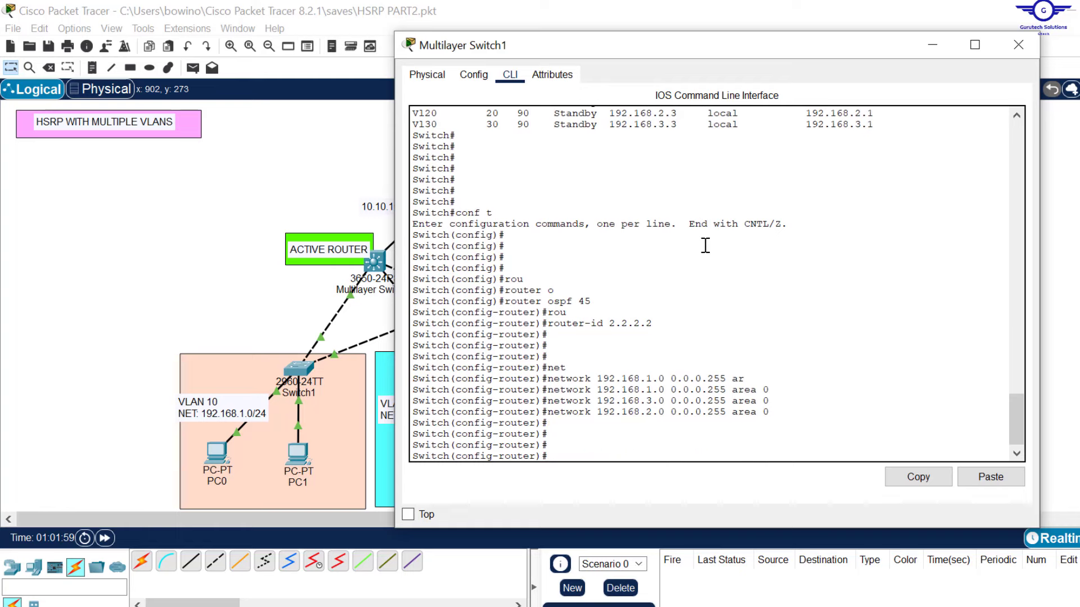
Step: Check the topology's ISP link addressing and advertise network 10.10.10.4 0.0.0.3 in area 0 on Multilayer Switch1
left_click(251, 234)
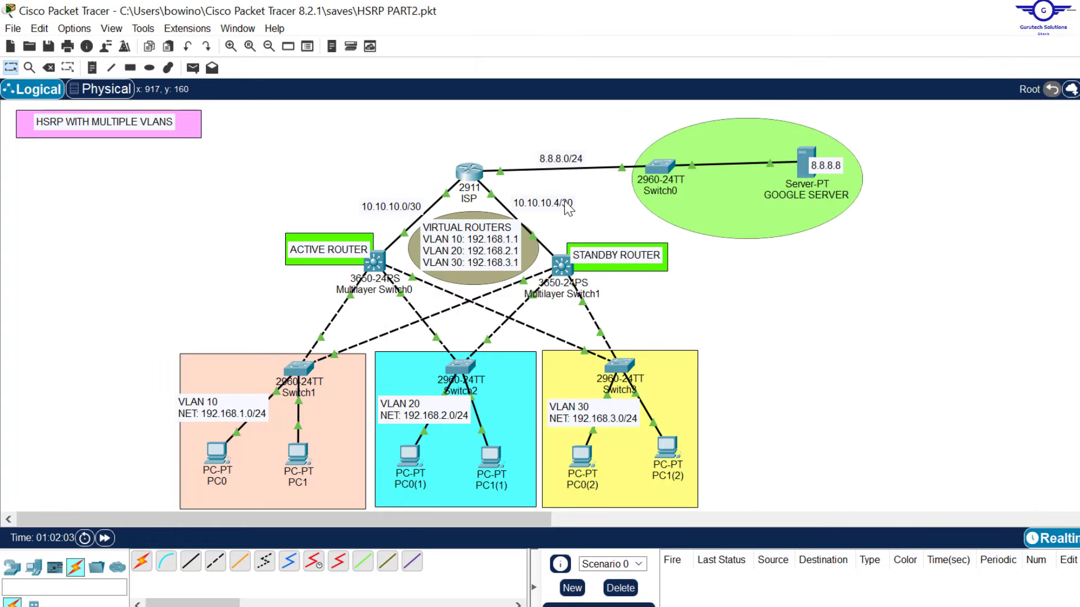
left_click(562, 264)
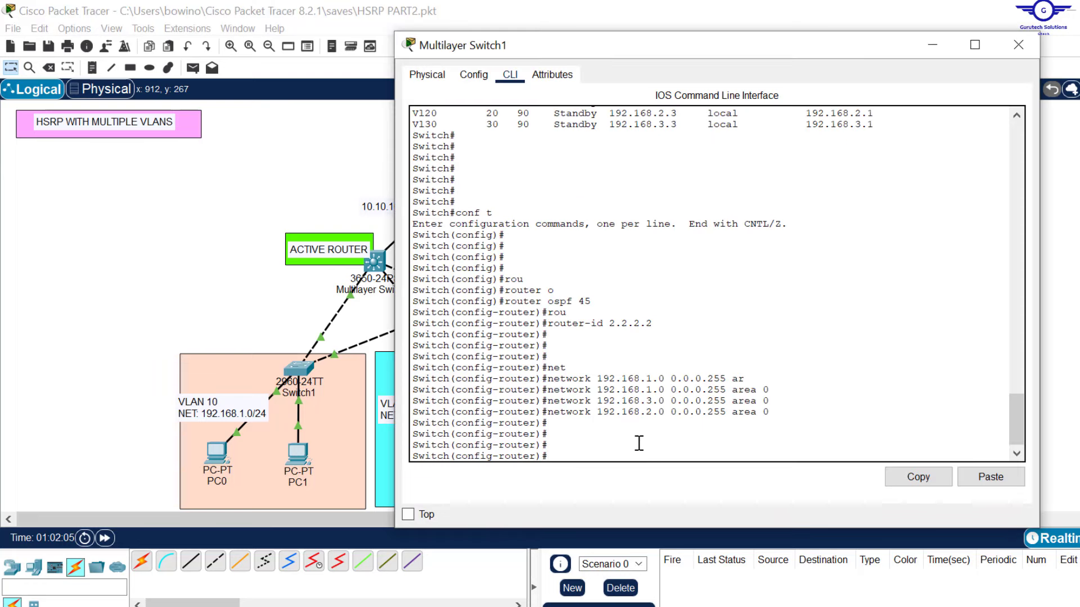
type("netw")
key("Tab")
type("10")
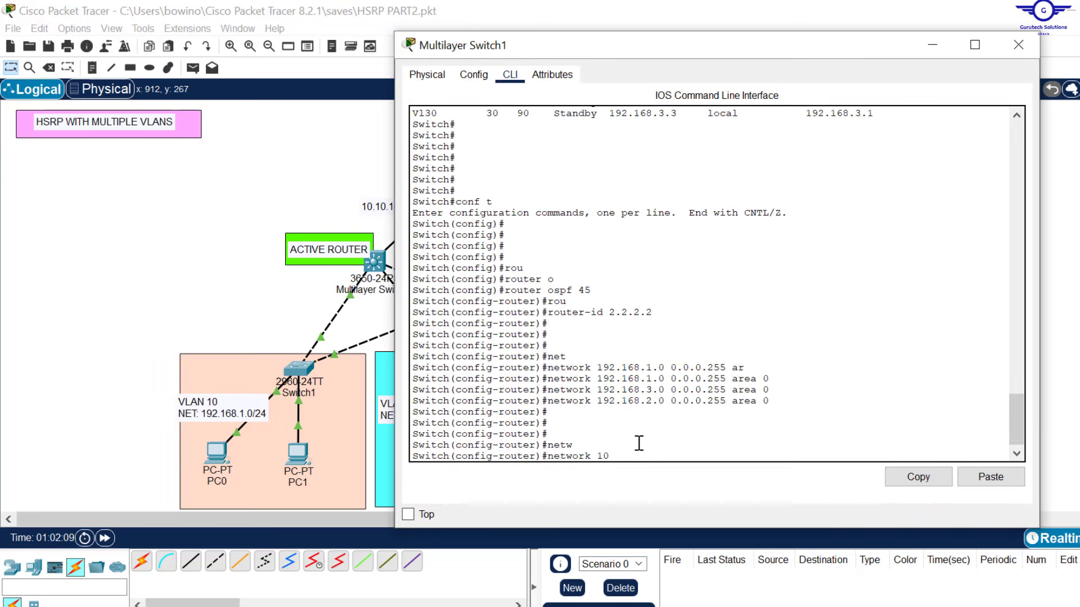
type(".10.10.4 0.0.0.3 ar")
key("Tab")
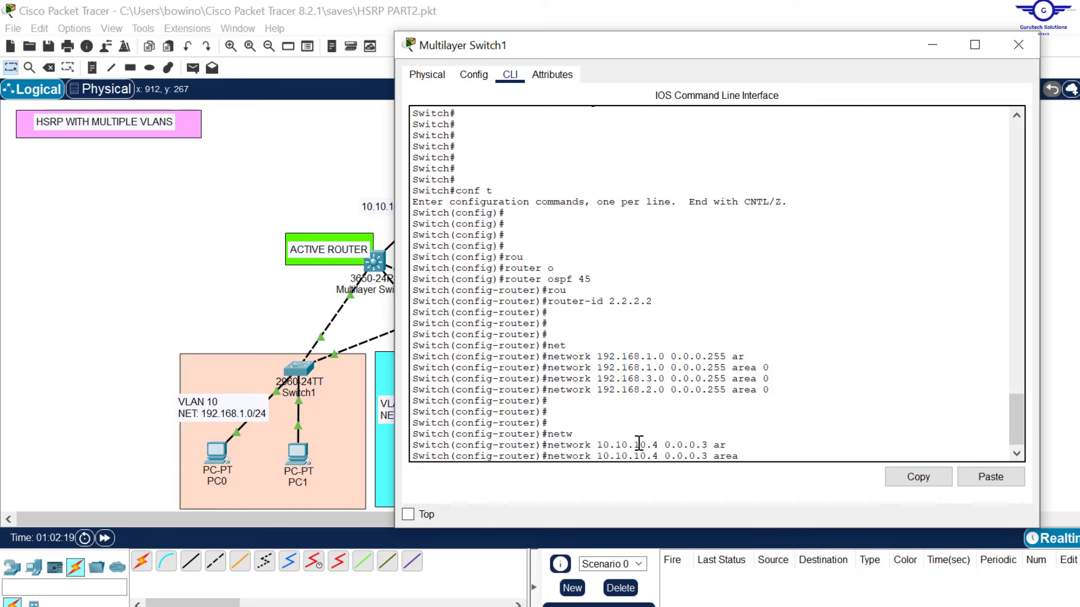
type("0")
key("Return")
Step: Exit OSPF configuration on Multilayer Switch1, save the configuration with do wr, and close its window
type("ex")
key("Return")
key("Return")
key("Return")
key("Return")
key("Return")
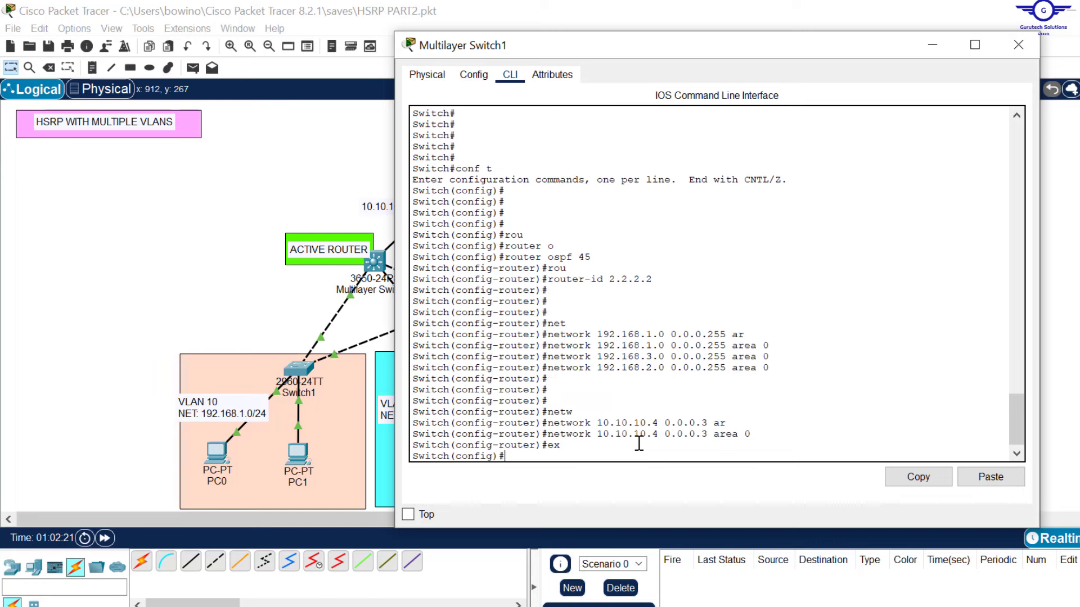
type("do wr")
key("Return")
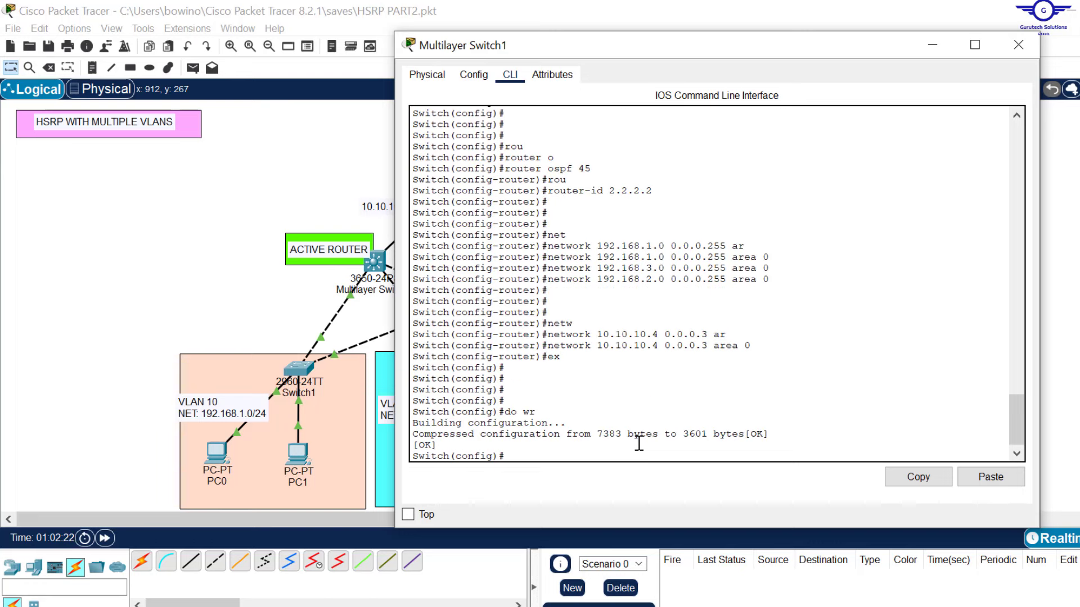
left_click(1017, 44)
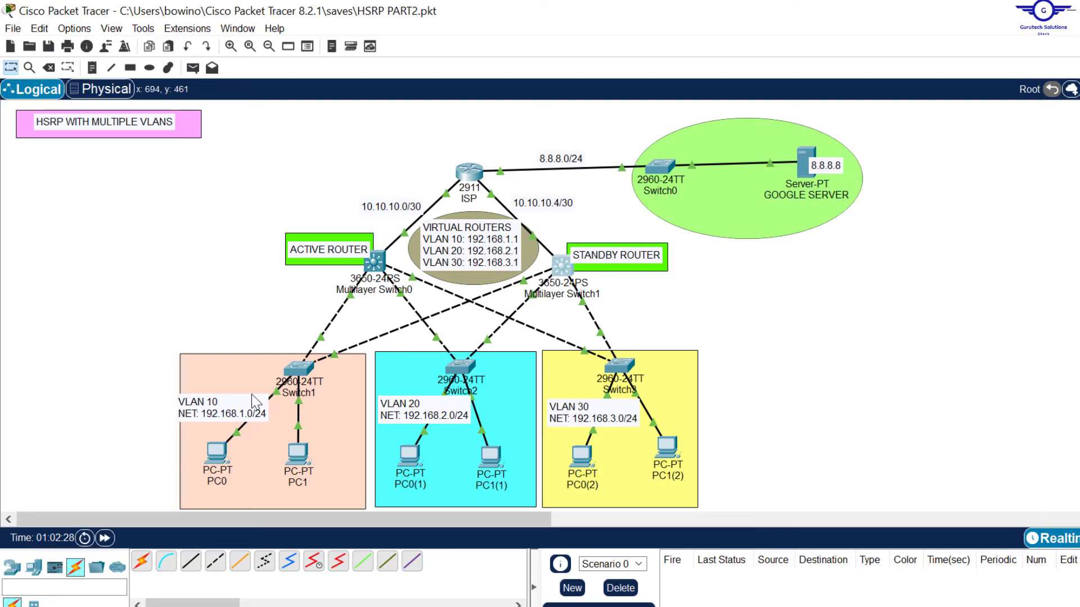
Step: Examine the OSPF adjacency message in Multilayer Switch1's CLI, then close its window
left_click(563, 268)
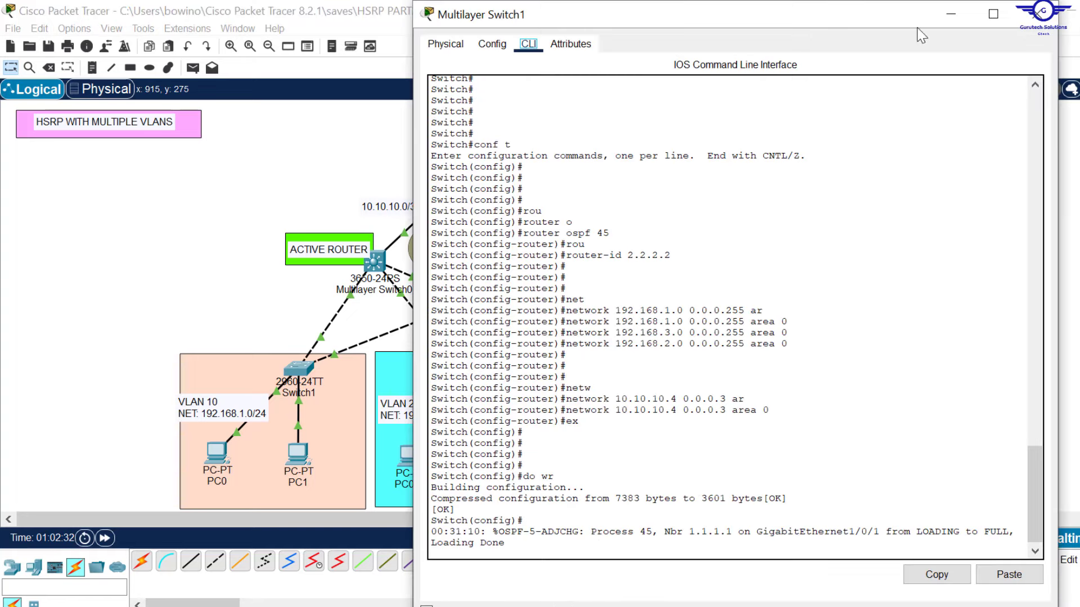
left_click_drag(733, 531, 585, 535)
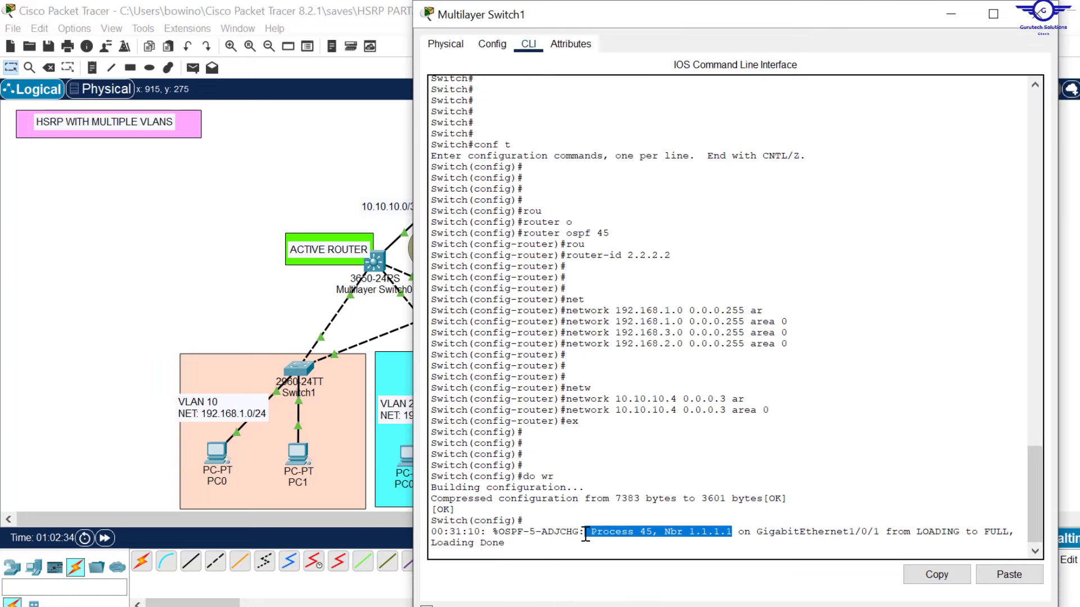
left_click(1037, 14)
Step: Open Multilayer Switch0's CLI and enter global configuration mode with conf t
left_click(374, 261)
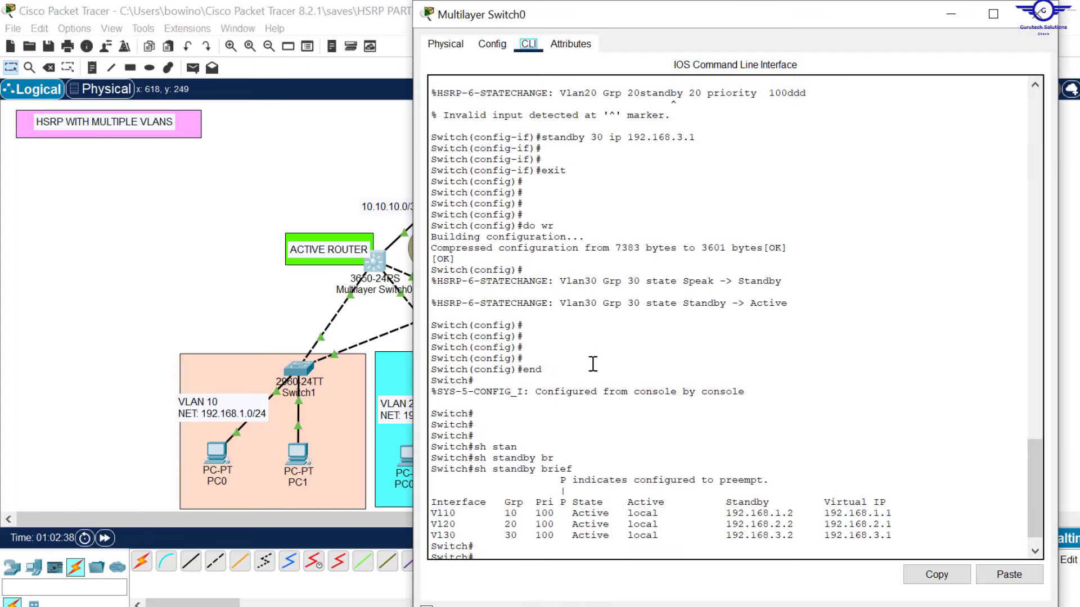
key("Return")
key("Return")
key("Return")
key("Return")
key("Return")
key("Return")
key("Return")
type("conf t")
key("Return")
key("Return")
key("Return")
key("Return")
key("Return")
Step: Start OSPF process 45 on Multilayer Switch0 and set its router ID to 3.3.3.3
type("router ospf 45")
key("Return")
key("Return")
key("Return")
type("router-id 3.3.3.3")
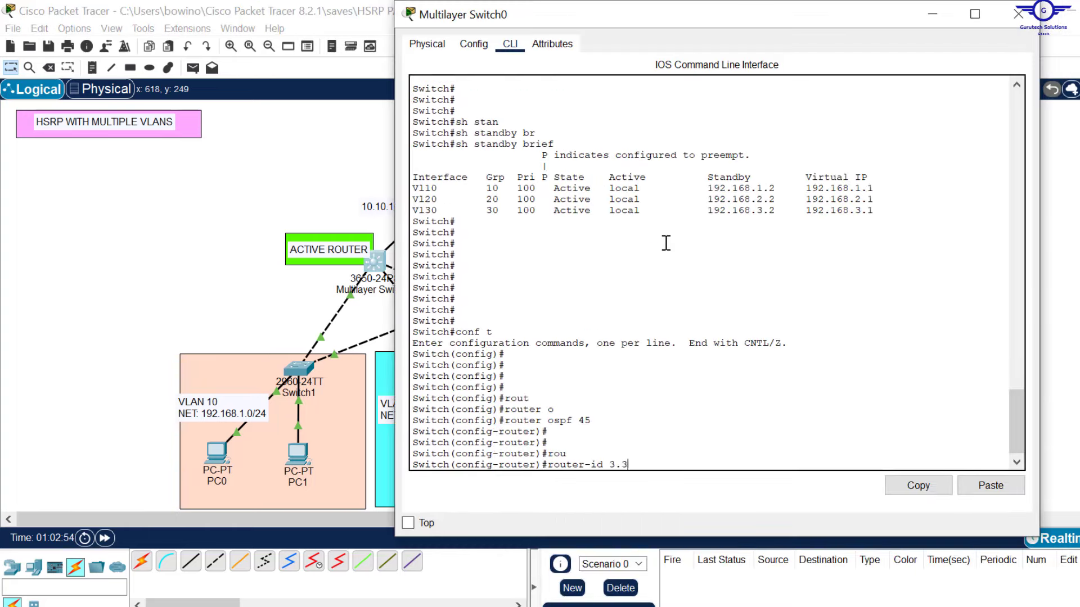
key("Return")
key("Return")
key("Return")
key("Return")
Step: Advertise networks 192.168.1.0 and 192.168.2.0 with wildcard 0.0.0.255 in area 0 on Multilayer Switch0
type("network 192.168.1.0 0.0.0.255 area 0")
key("Return")
key("Up")
key("Left")
key("Left")
key("Left")
key("Left")
key("Left")
key("Left")
key("Left")
key("Left")
key("Left")
key("Left")
key("Left")
key("Left")
key("Left")
key("Left")
key("Left")
key("Left")
key("Left")
key("Left")
key("Left")
key("BackSpace")
type("2")
key("Return")
Step: Enter network 192.168.2.0 0.0.0.255 in area 3 on Multilayer Switch0 and repeat the statement
key("Up")
key("BackSpace")
type("3")
key("Return")
key("Return")
key("Return")
key("Return")
key("Up")
key("Return")
key("Return")
key("Return")
Step: Remove the network 192.168.2.0 0.0.0.255 area 3 statement from OSPF 45 on Multilayer Switch0
key("Up")
key("Left")
key("Left")
key("Left")
key("Left")
key("Left")
key("Left")
key("Left")
key("Left")
key("Left")
key("Left")
key("Left")
key("Left")
key("Left")
key("Left")
key("Left")
key("Left")
key("Left")
key("Left")
key("Left")
key("Left")
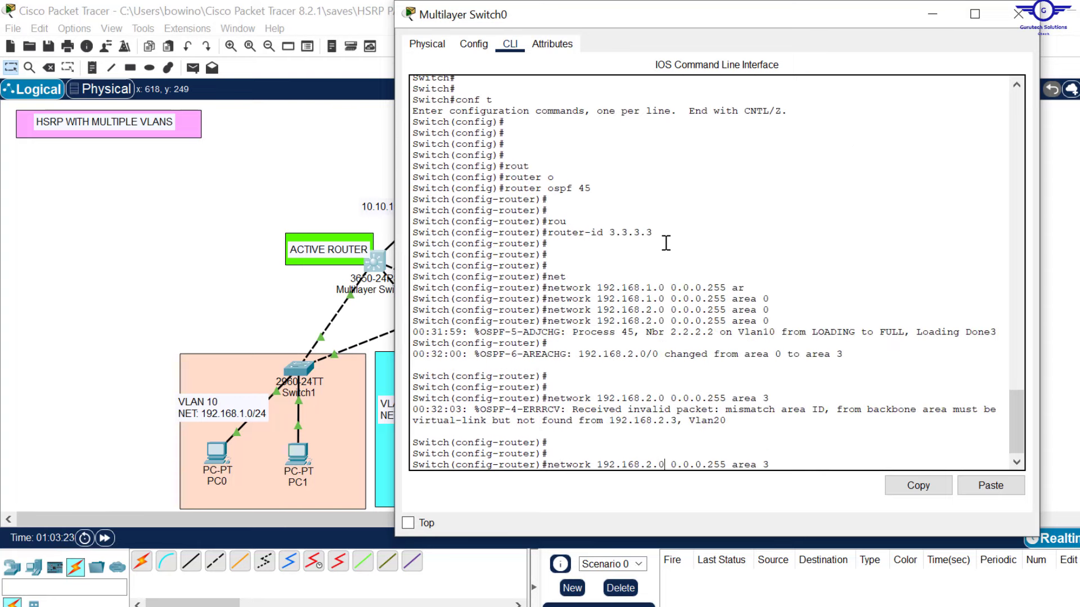
type("no")
key("Return")
key("Return")
key("Return")
key("Return")
Step: Advertise network 192.168.2.0 with wildcard 0.0.0.255 in area 0 on Multilayer Switch0
key("Up")
key("Up")
key("BackSpace")
key("0")
key("Return")
key("Return")
key("Return")
Step: Advertise network 192.168.3.0 with wildcard 0.0.0.255 in area 0 on Multilayer Switch0
key("Up")
key("Left")
key("Left")
key("Left")
key("Left")
key("Left")
key("Left")
key("Left")
key("Left")
key("Left")
key("Left")
key("Left")
key("Left")
key("Left")
key("Left")
key("Left")
key("Left")
key("Left")
key("Left")
key("Left")
key("BackSpace")
type("3")
key("Return")
Step: Exit OSPF router configuration and save Multilayer Switch0's configuration with do wr
type("exit")
key("Return")
key("Return")
key("Return")
key("Return")
key("Return")
key("Return")
type("do wr")
key("Return")
Step: Try to run no network 192.168.2.0 0.0.0.255 area 3 from global configuration mode
key("Up")
key("Up")
key("Up")
key("Up")
key("Up")
key("Return")
key("Return")
key("Return")
key("Return")
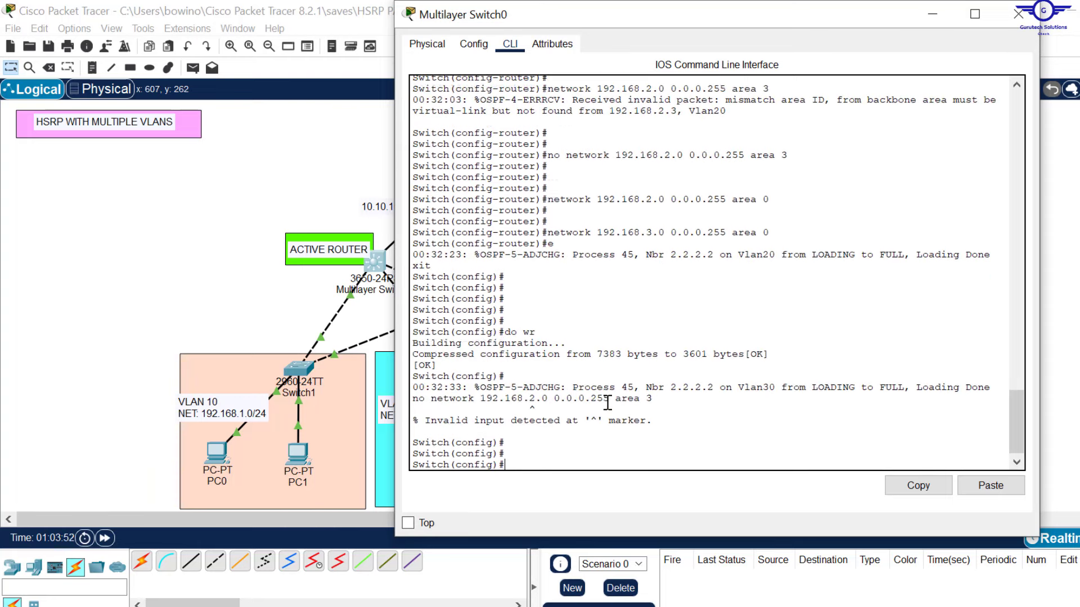
Step: Re-enter OSPF process 45 and advertise network 10.10.10.0 with wildcard 0.0.0.3 in area 0
type("router ospf 45")
key("Return")
key("Return")
key("Return")
key("Return")
type("network 10.10.10.0 0.0.0.3 area 0")
key("Return")
key("Return")
key("Return")
Step: Leave OSPF router configuration and save the switch configuration again with do wr
type("ex")
key("Return")
key("Return")
key("Return")
key("Return")
key("Return")
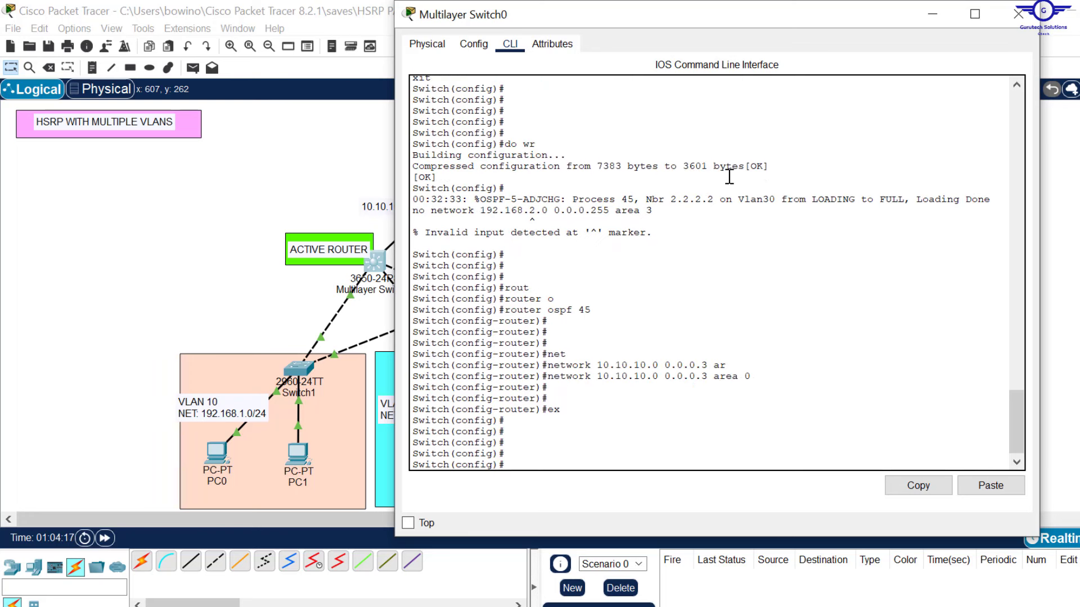
type("do wr")
key("Return")
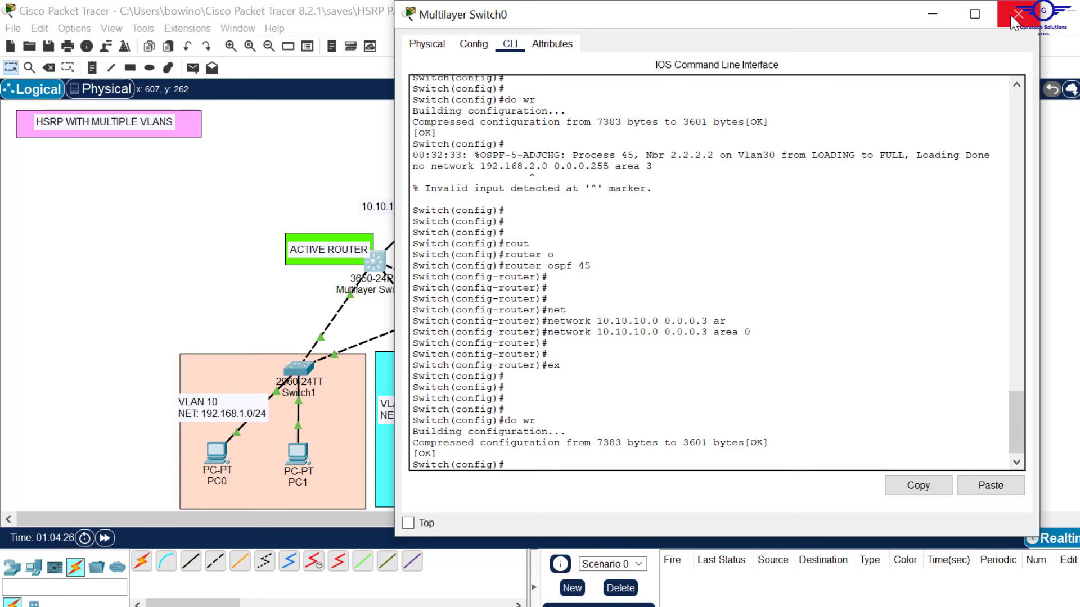
Step: Examine the console's OSPF adjacency message for the neighbor on GigabitEthernet1/0/1
key("Return")
key("Return")
key("Return")
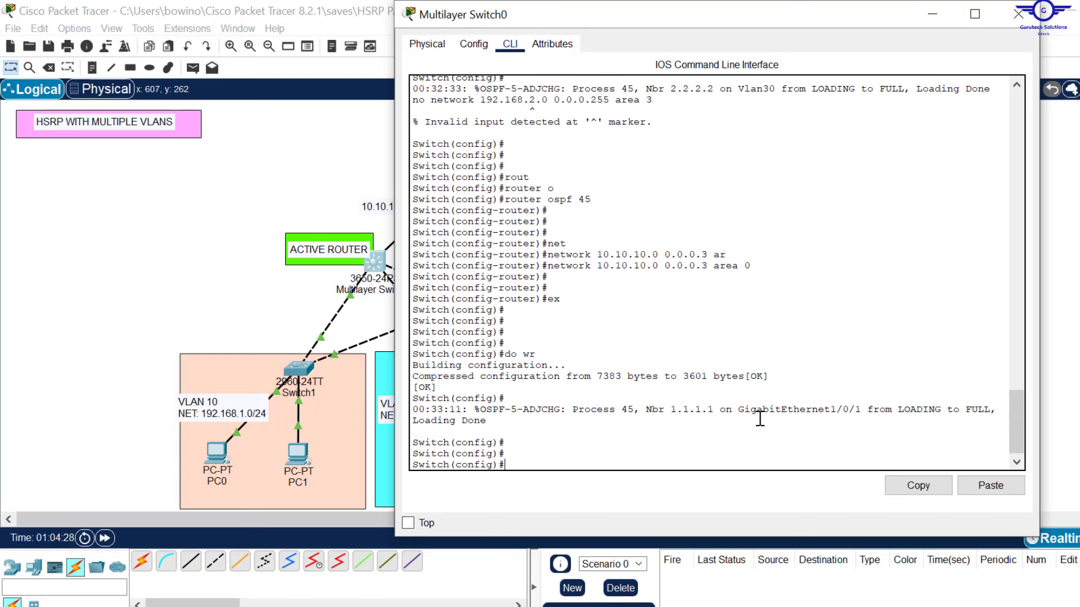
left_click_drag(713, 410, 661, 404)
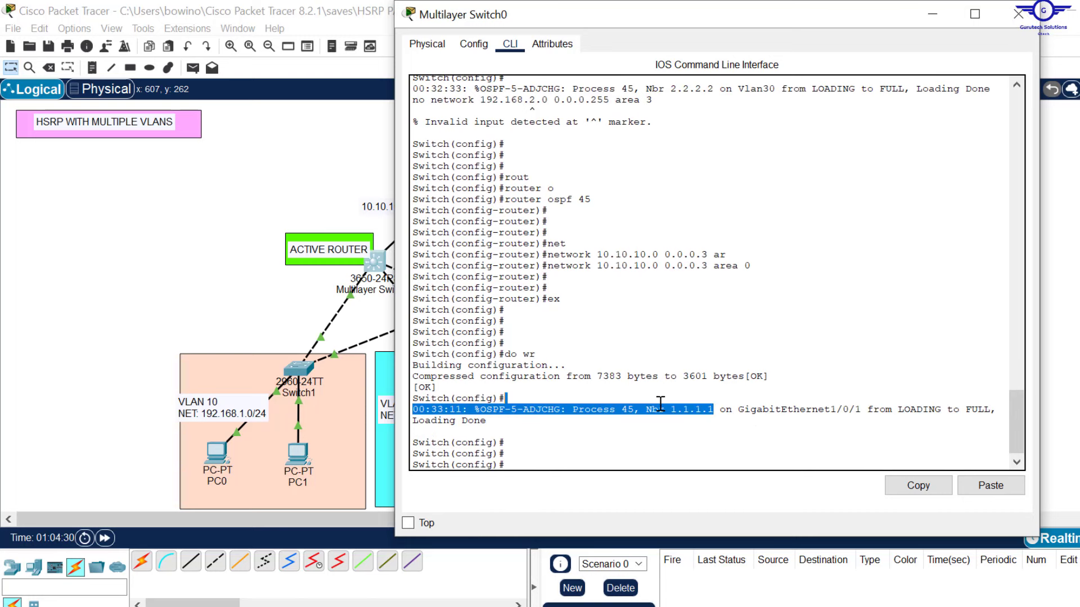
key("Return")
key("Return")
key("Return")
Step: Return to privileged EXEC mode with end and examine the OSPF neighbor table using sh ip ospf neighbor
type("e")
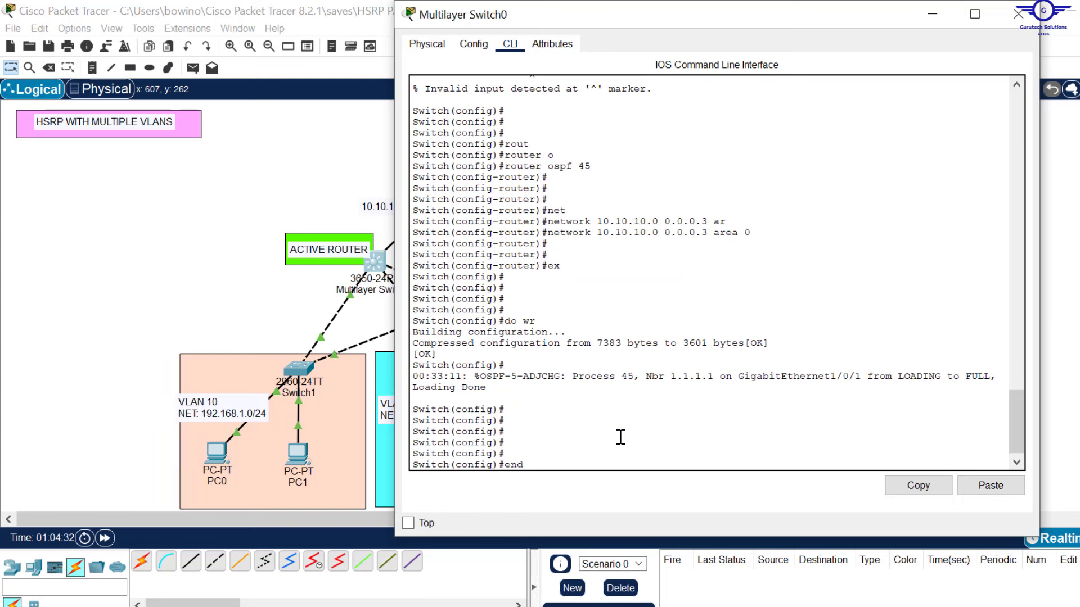
type("nd")
key("Return")
key("Return")
key("Return")
key("Return")
key("Return")
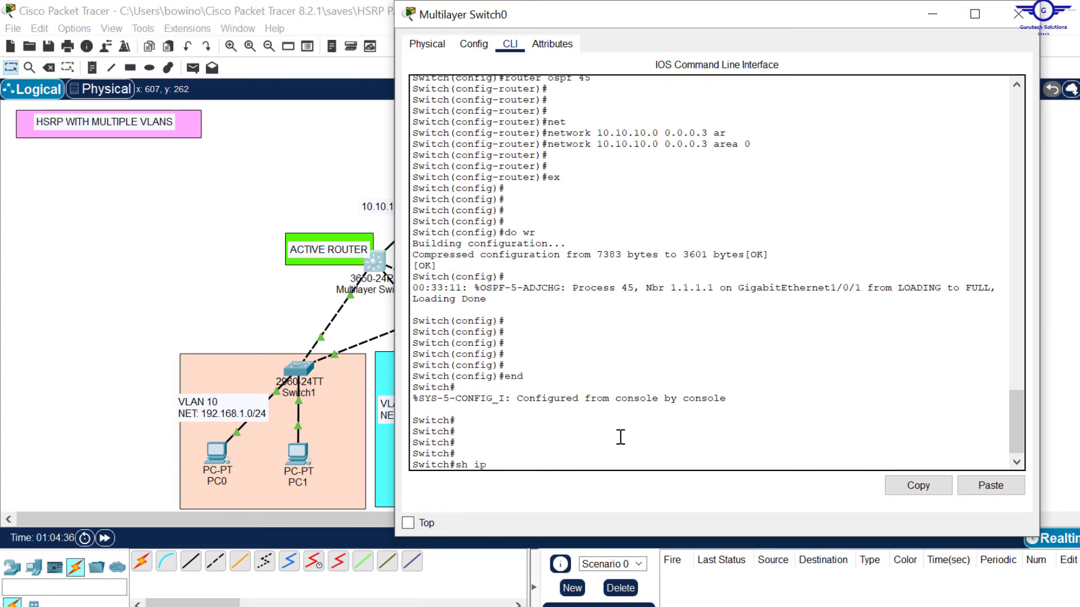
type("sh ip os")
key("Tab")
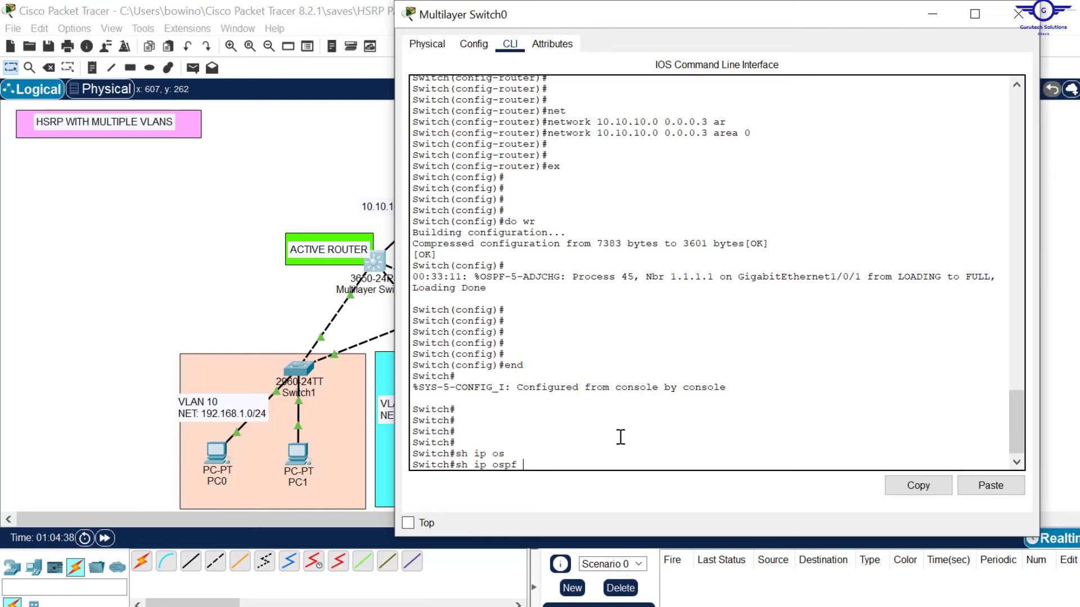
type("n")
key("Tab")
key("Return")
key("Return")
key("Return")
key("Return")
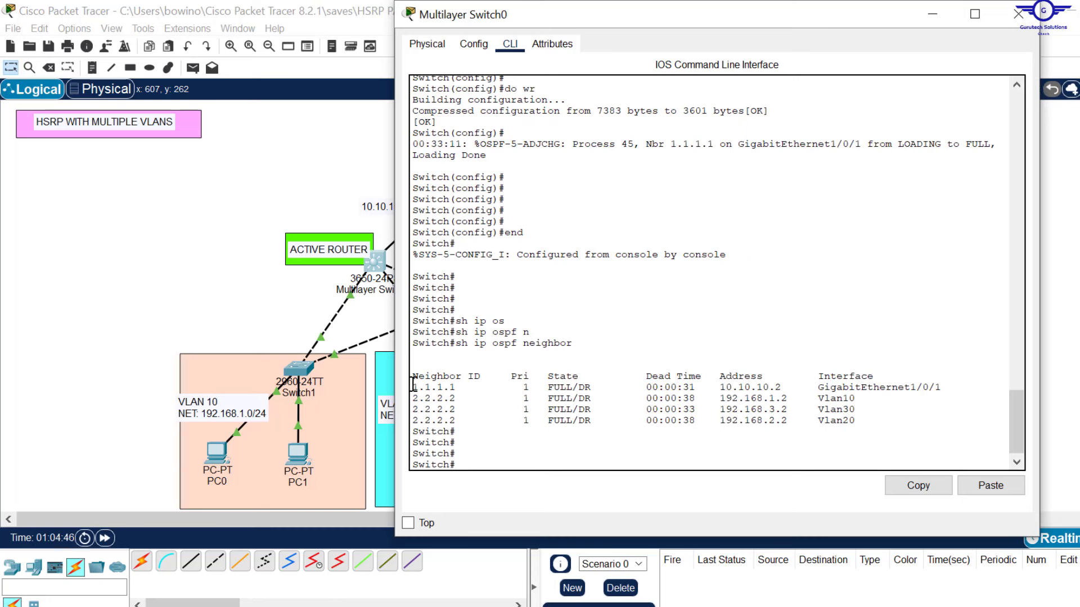
left_click_drag(413, 387, 856, 424)
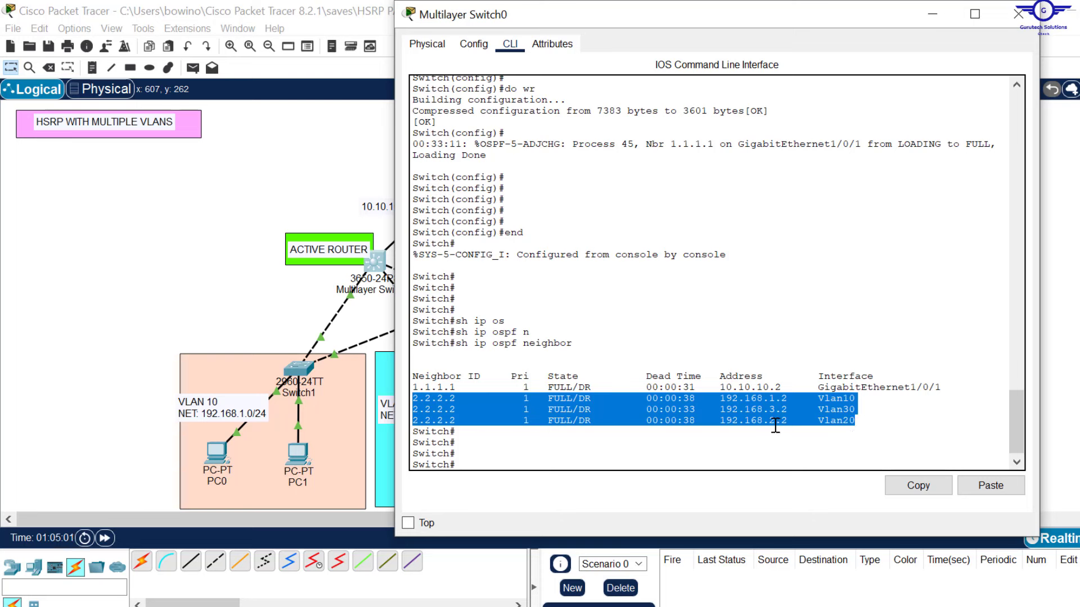
Step: Return to the topology and check config-guide.txt in Notepad for the task that follows configuring OSPF
left_click(306, 186)
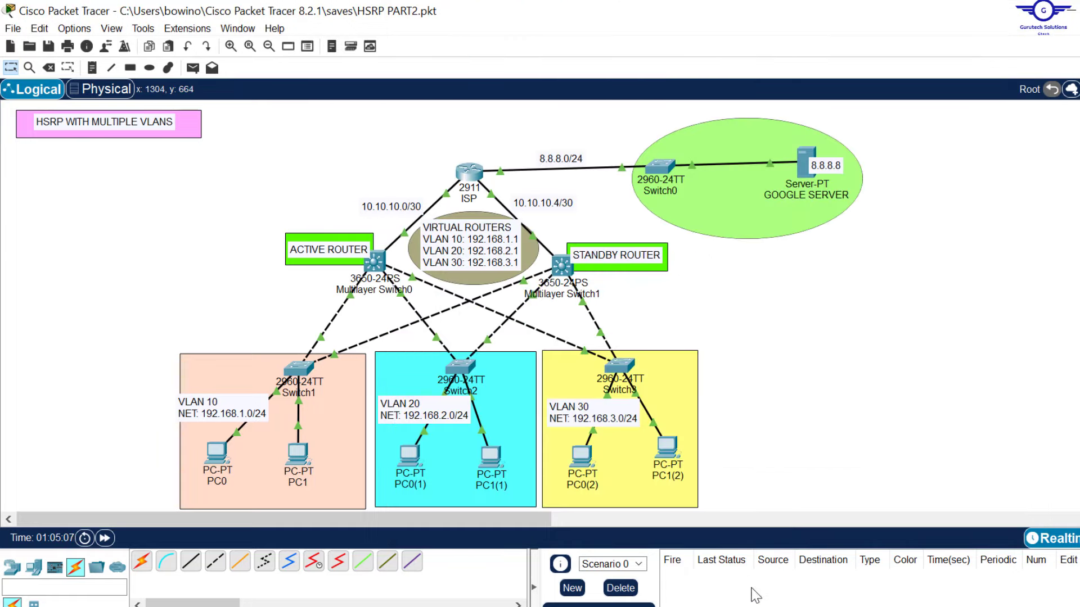
left_click(751, 606)
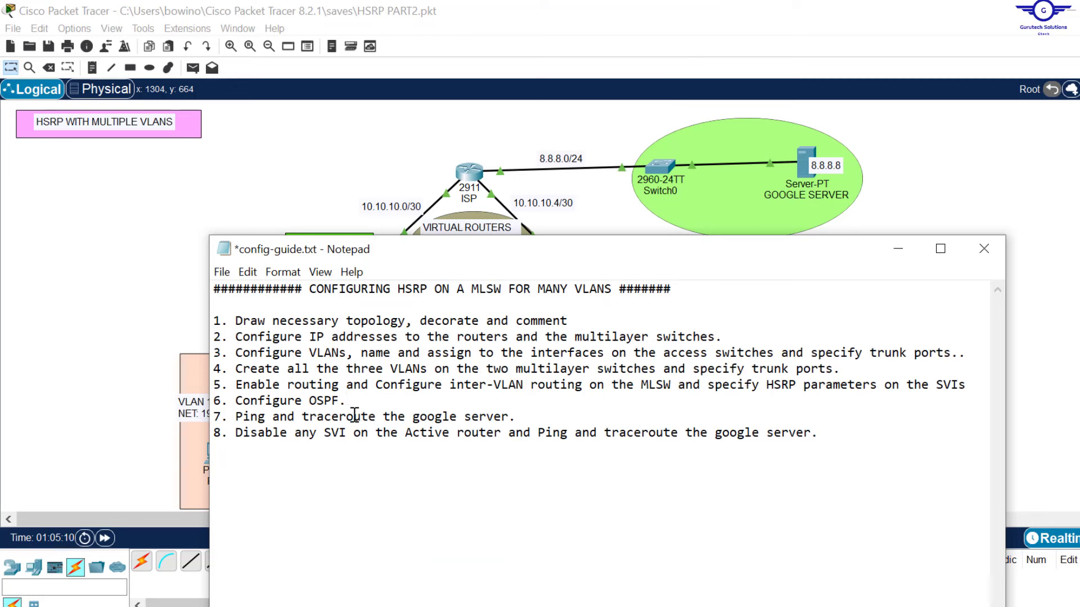
left_click(476, 407)
left_click(224, 178)
Step: Give PC0 the static IP address 192.168.1.10, subnet mask 255.255.255.0 and default gateway 192.168.1.1
mouse_move(218, 452)
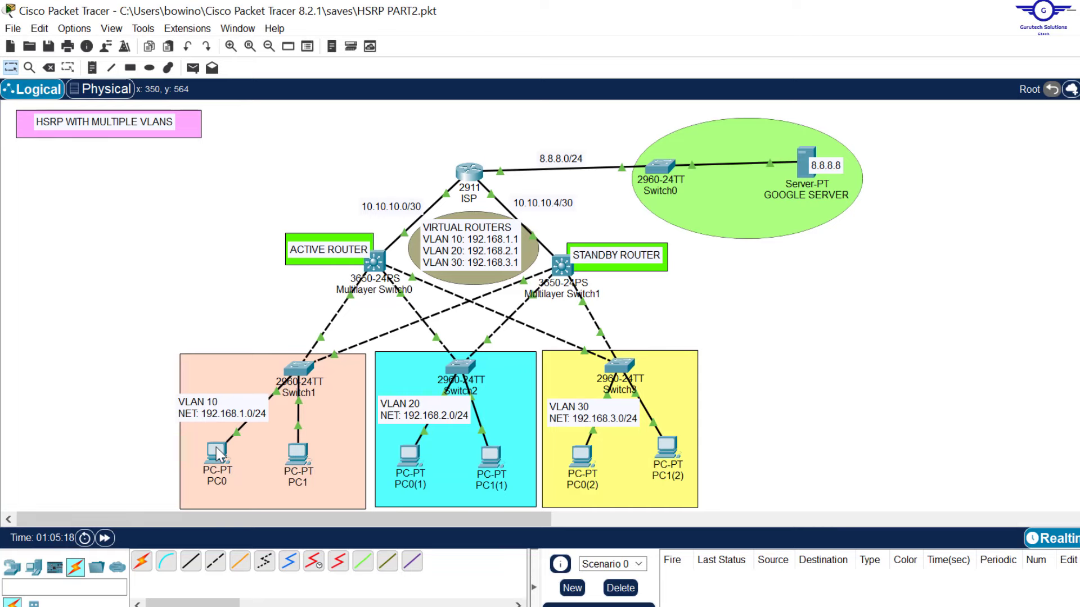
left_click(216, 451)
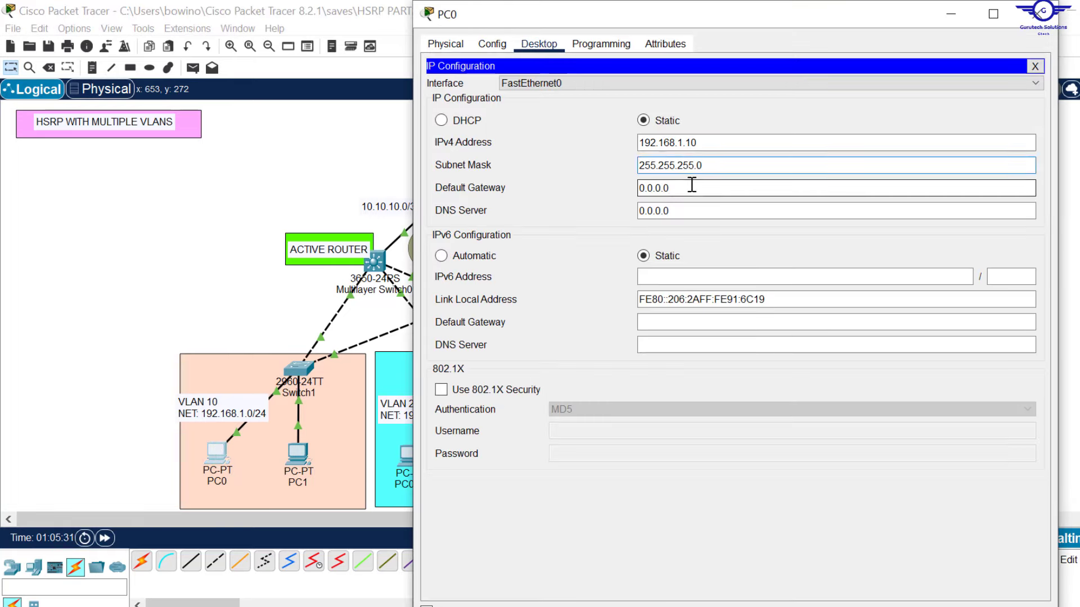
key("Tab")
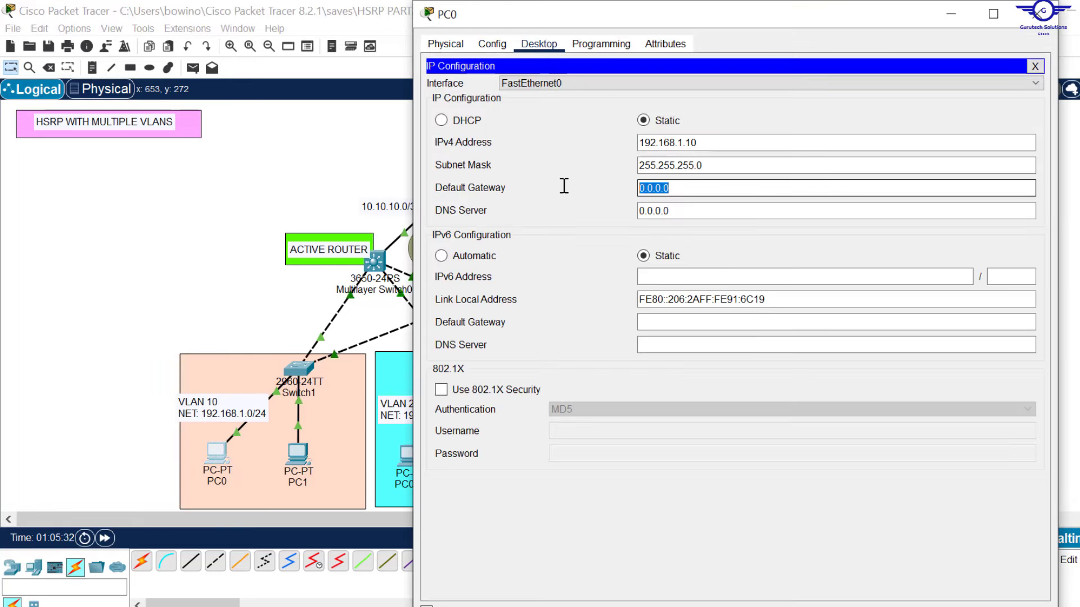
type("192.168.1.10")
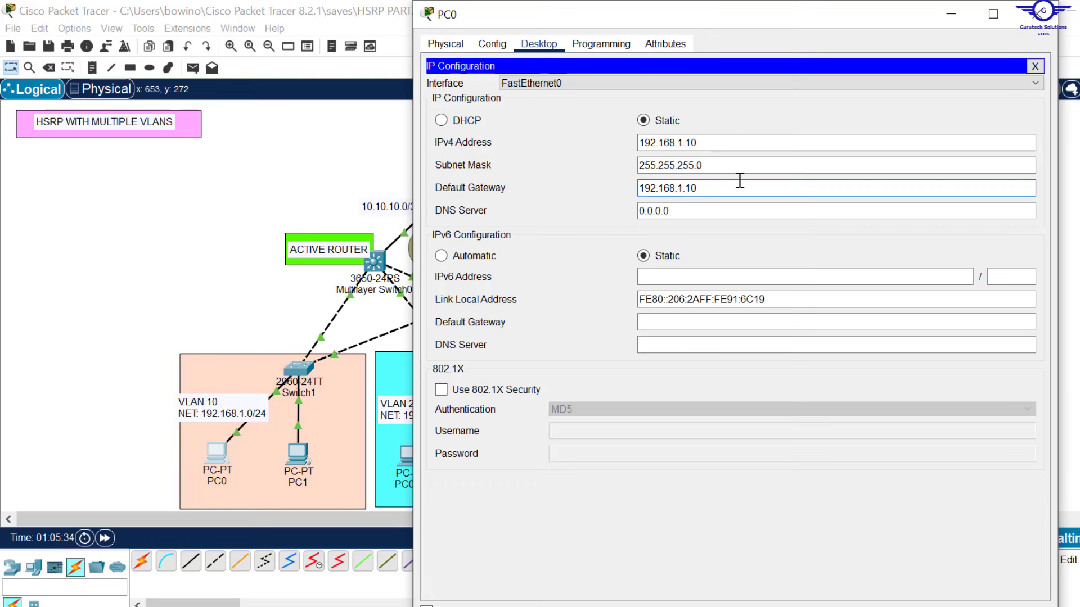
key("BackSpace")
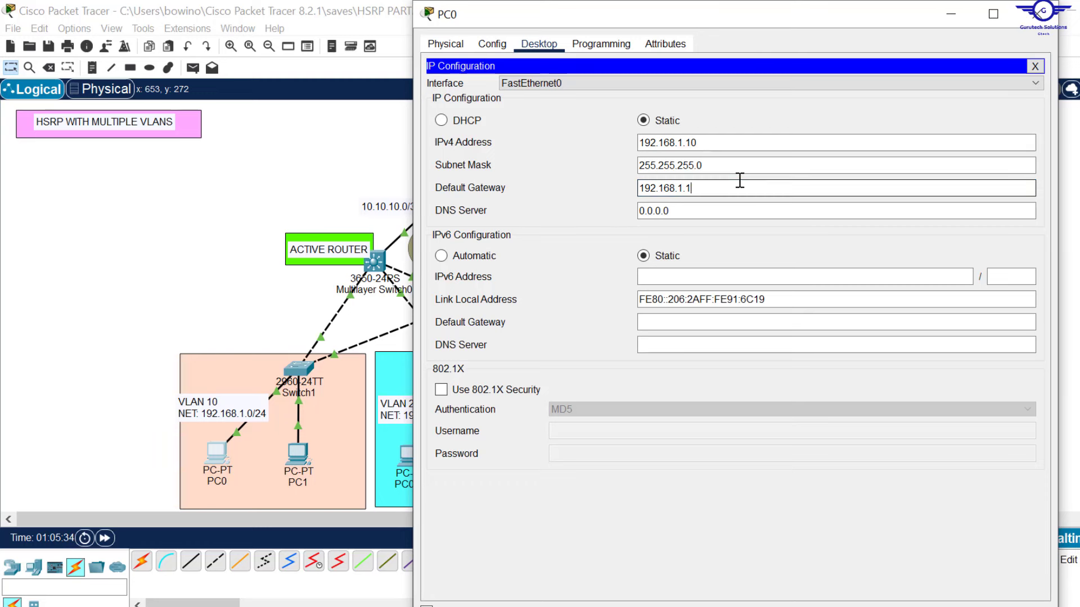
left_click(1040, 24)
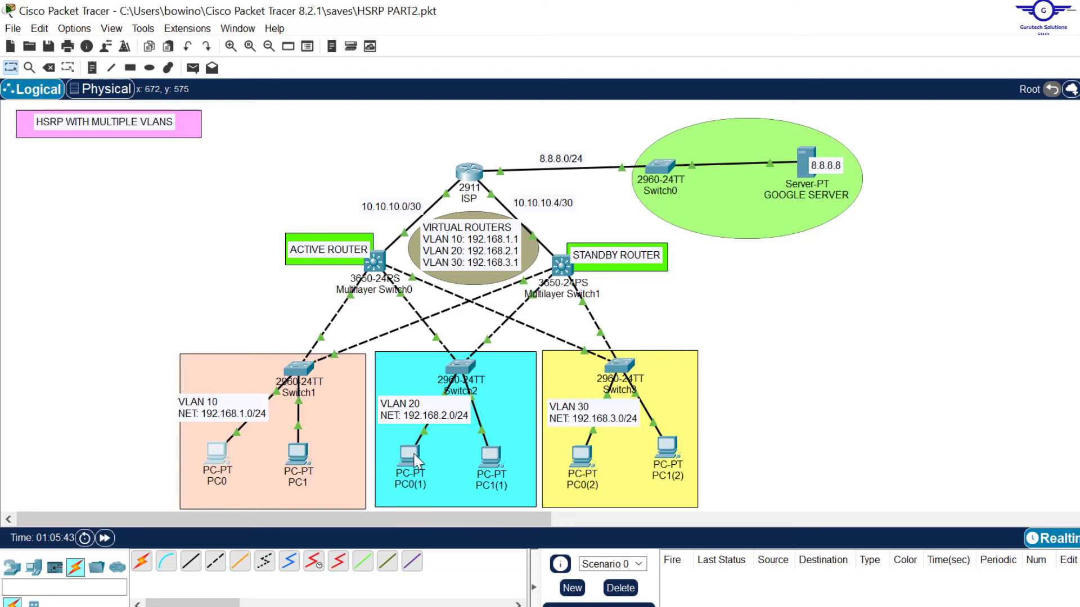
Step: Open the device window of PC0(1) in VLAN 20
mouse_move(416, 461)
double_click(411, 453)
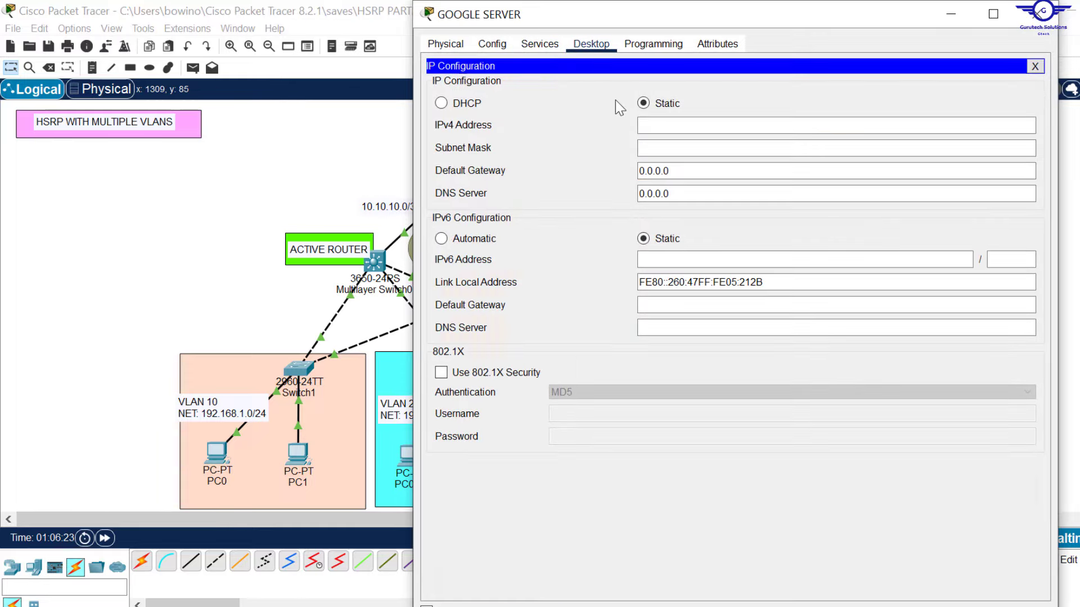
Step: Give the Google server the static IP address 8.8.8.8, subnet mask 255.255.255.0 and default gateway 8.8.8.1
left_click(686, 125)
type("8.8.8.8")
left_click(694, 149)
key("BackSpace")
key("BackSpace")
key("BackSpace")
key("BackSpace")
key("BackSpace")
type("255.255.0")
left_click_drag(678, 171, 575, 167)
type("8.8.8.1")
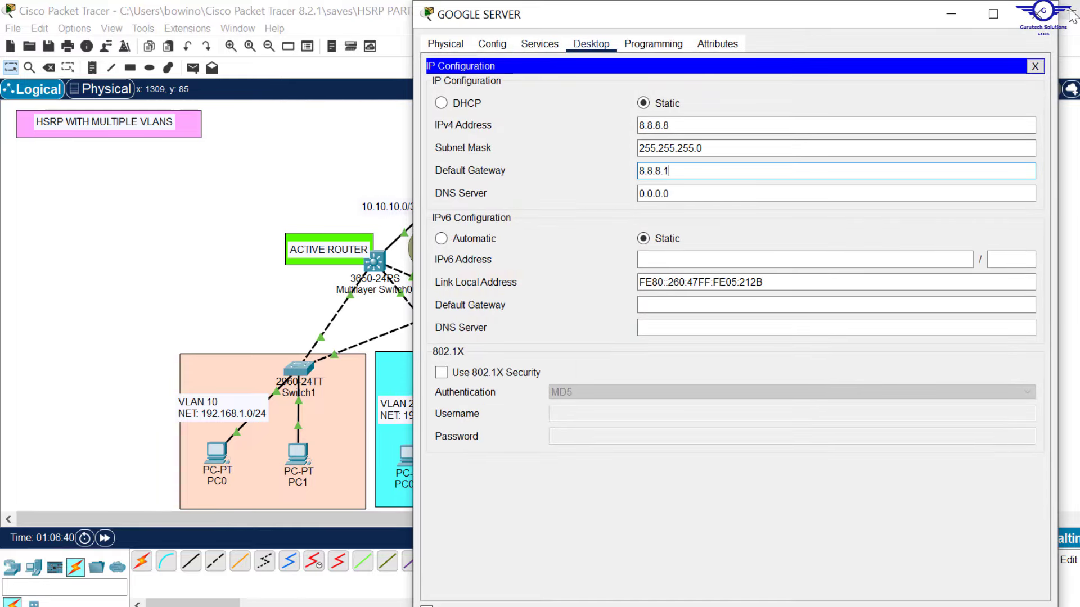
left_click(1041, 15)
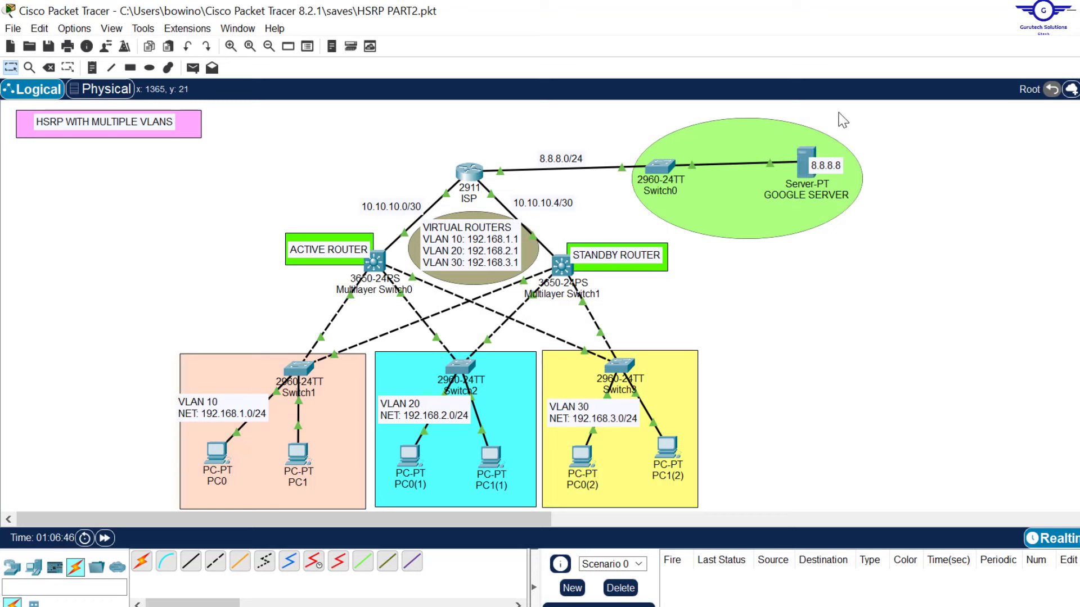
Step: From PC0's command prompt, ping the Google server at 8.8.8.8 and trace the route to it with tracert
left_click(217, 453)
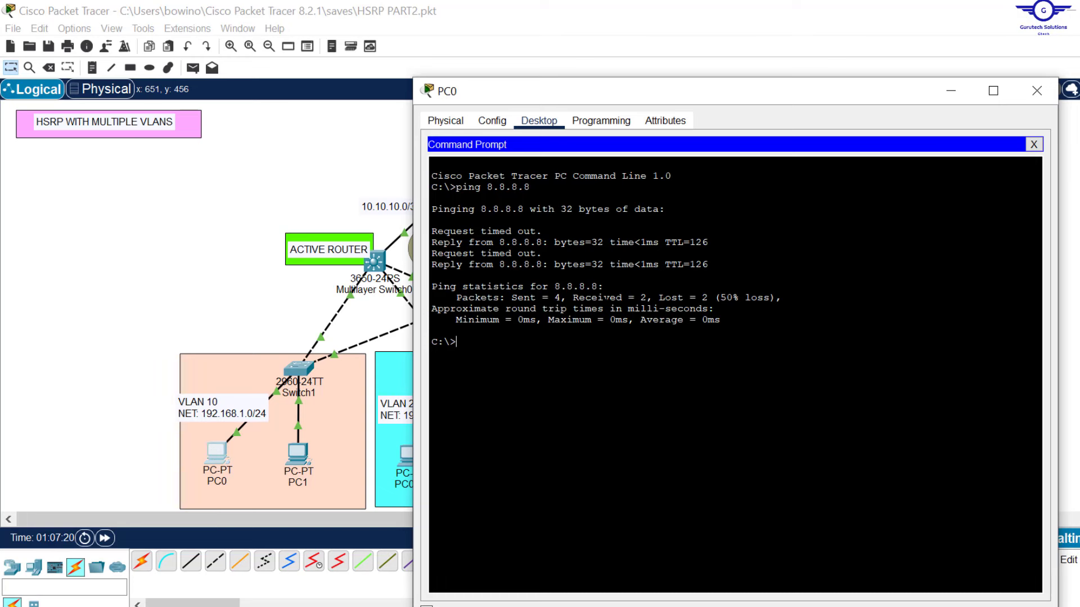
type("tracert 8.8.8")
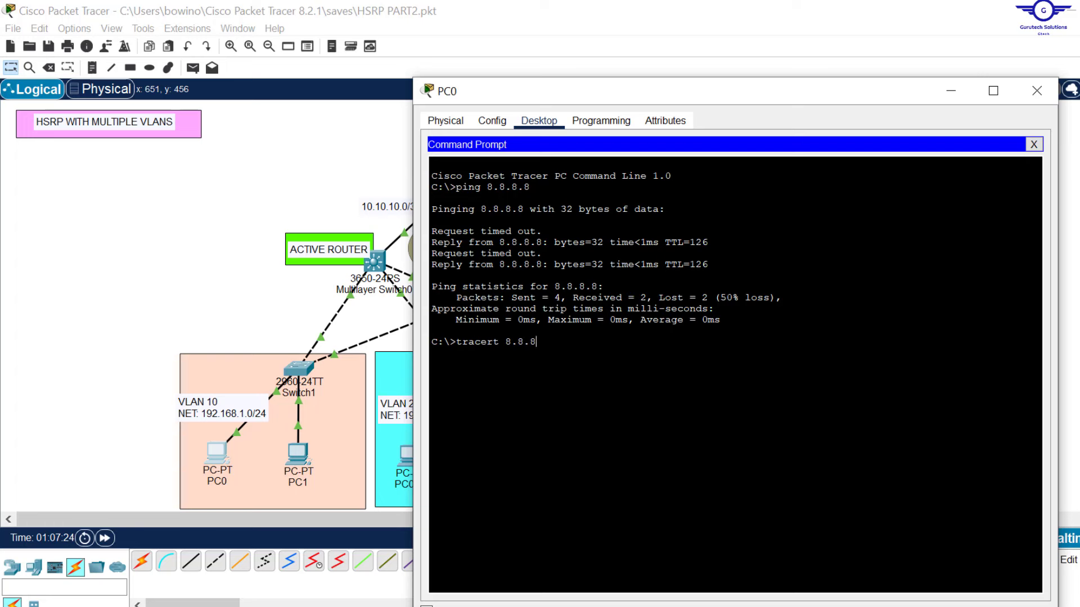
type(".8")
key("Return")
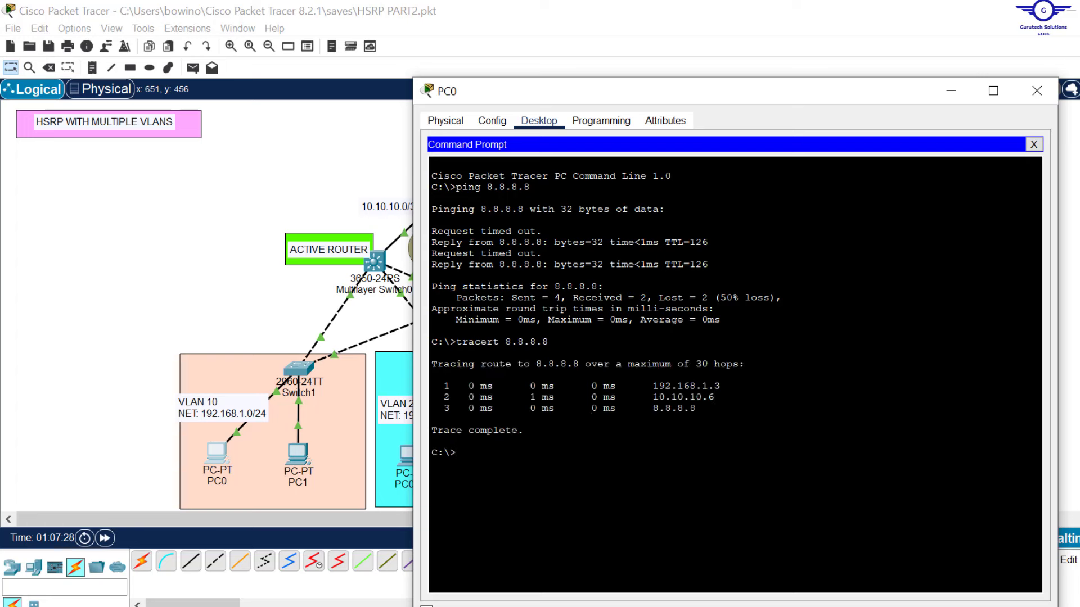
Step: Compare the first hop of PC0's trace with the VLAN interface addresses on Multilayer Switch0
left_click_drag(721, 386, 659, 385)
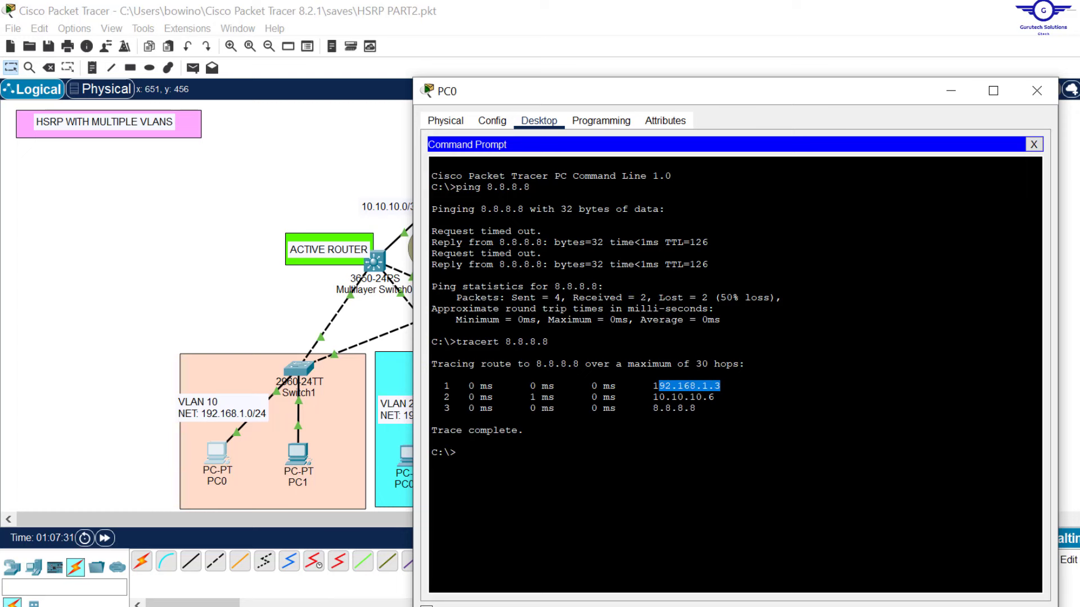
left_click(290, 296)
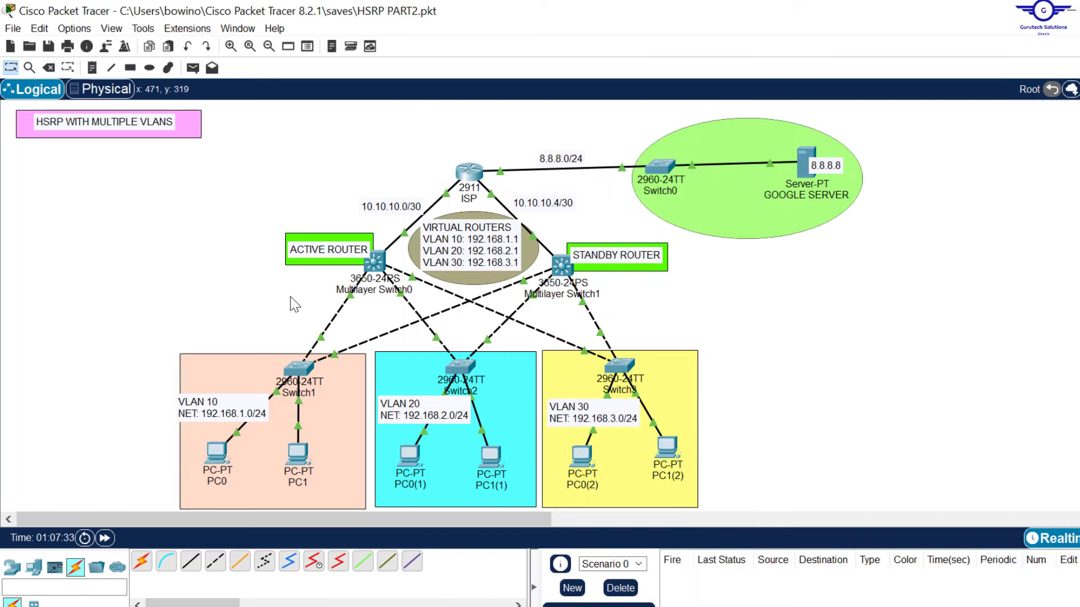
mouse_move(387, 273)
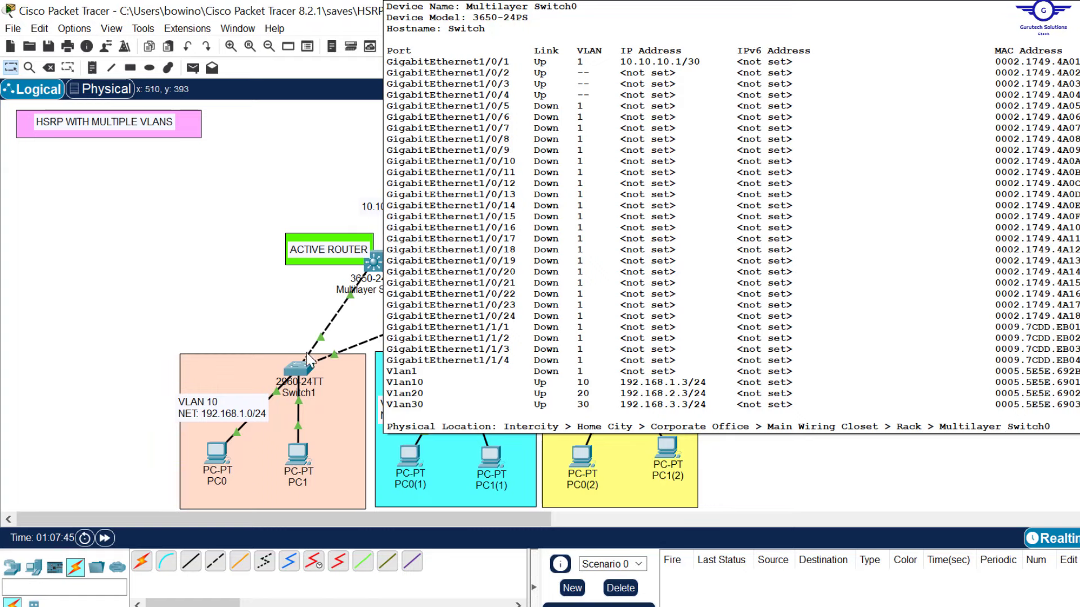
Step: Enter global configuration mode in Multilayer Switch0's CLI with conf t
left_click(374, 265)
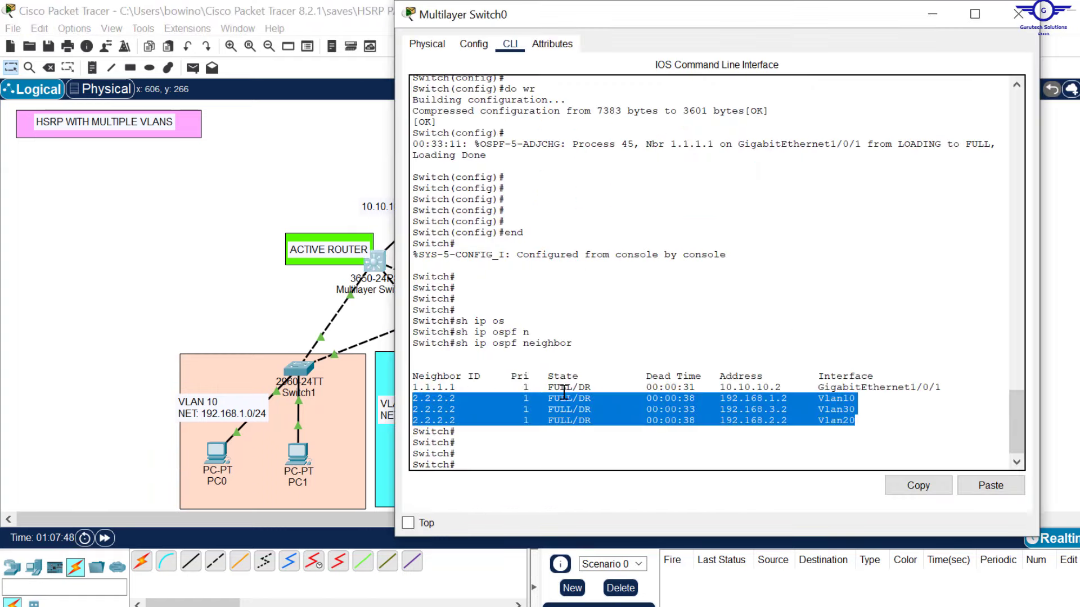
left_click(551, 434)
type("conf")
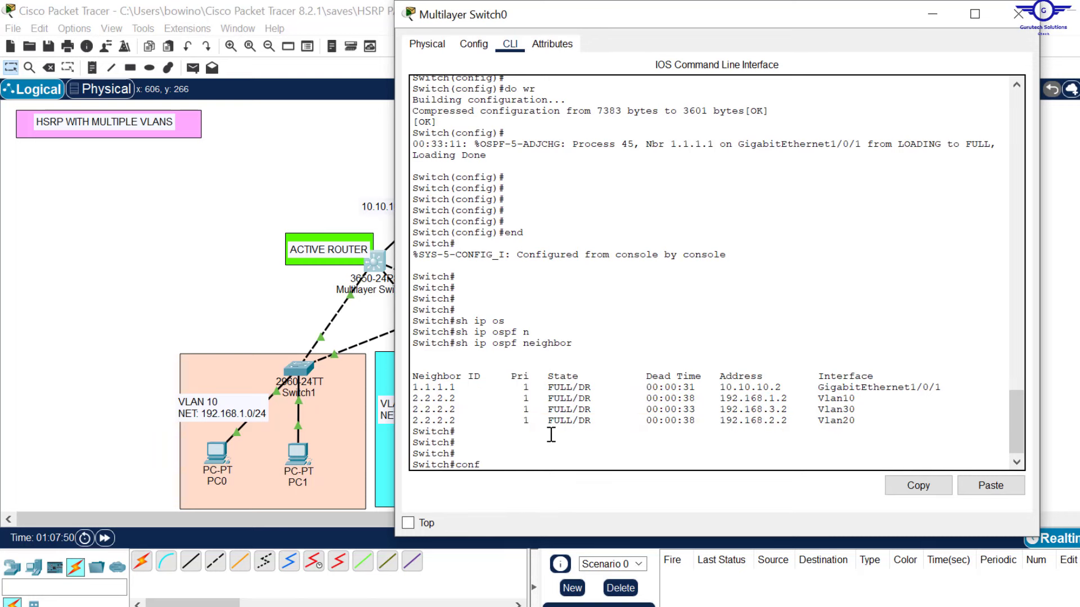
type(" t")
key("Return")
key("Return")
key("Return")
Step: Shut down the VLAN 10 interface on Multilayer Switch0 using int vlan 10 and shut
type("itch(config)#int")
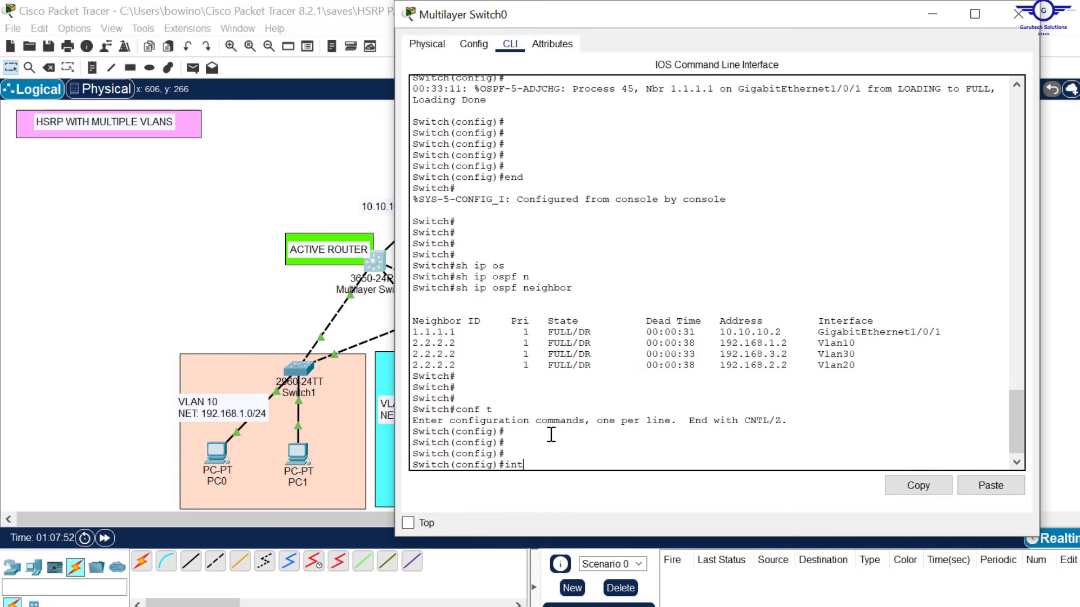
type(" vlan 10")
key("Return")
key("Return")
key("Return")
key("Return")
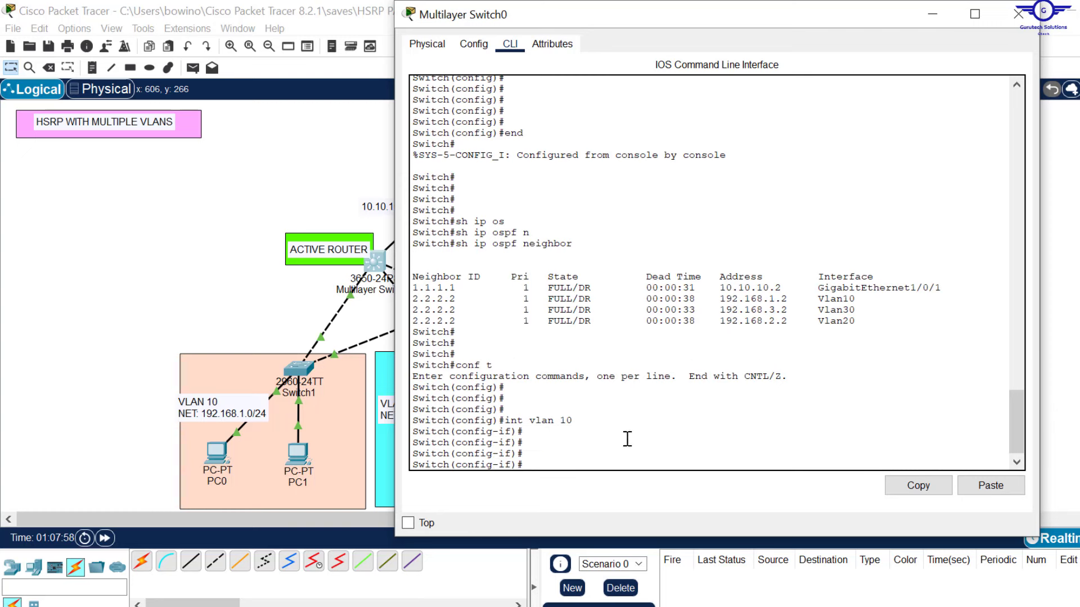
type("shut")
key("Return")
key("Return")
key("Return")
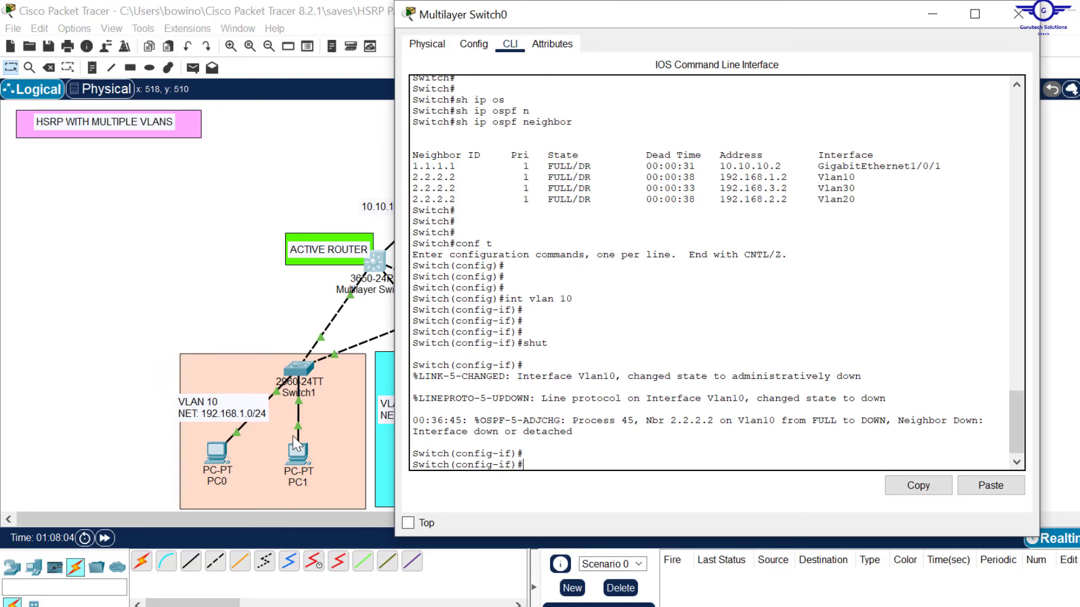
Step: Repeat the ping to 8.8.8.8 from PC0's command prompt to test failover
left_click(216, 453)
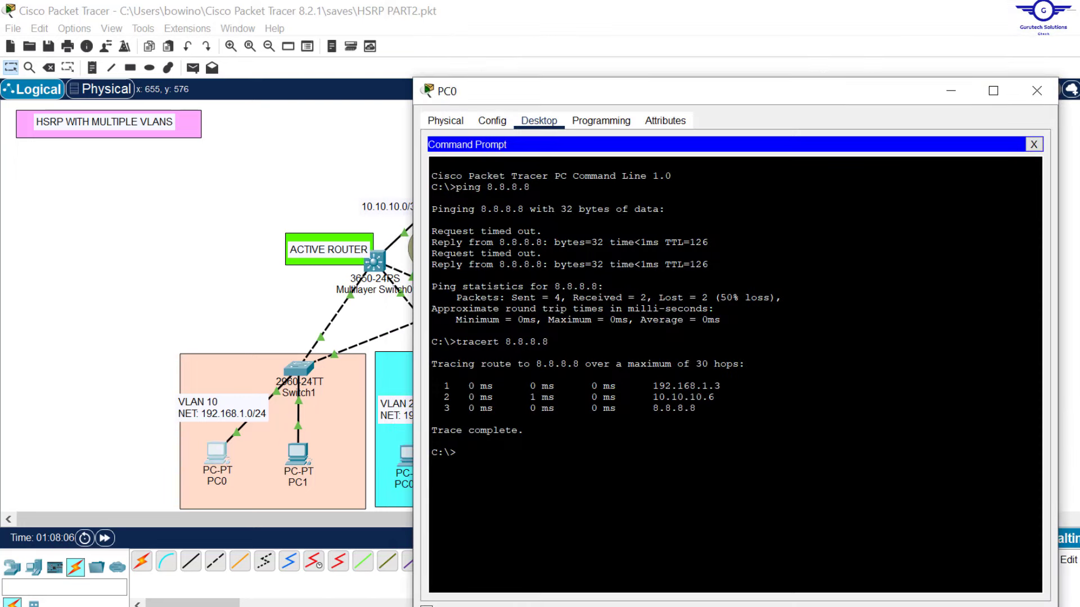
key("Up")
key("Up")
key("Return")
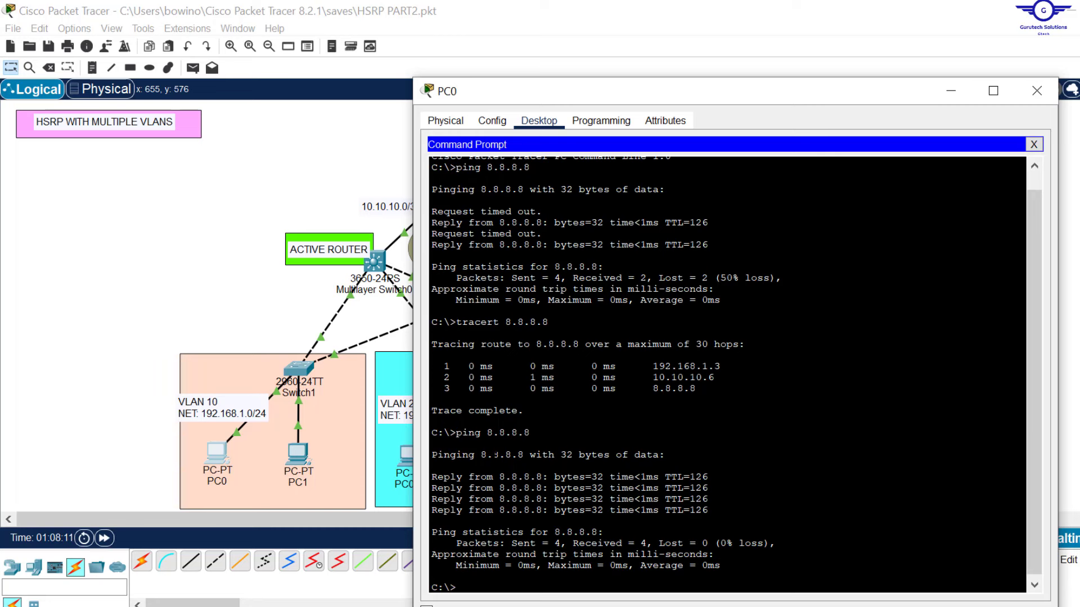
Step: Rerun tracert 8.8.8.8 on PC0 and compare its first hop with that of the previous trace
key("Up")
key("Up")
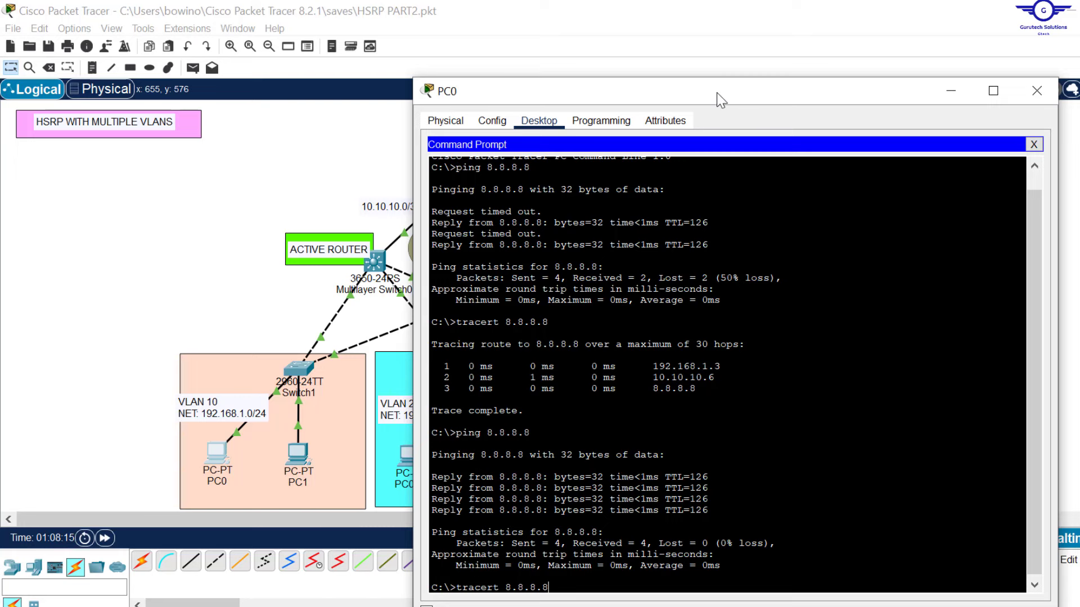
left_click_drag(721, 99, 709, 65)
key("Return")
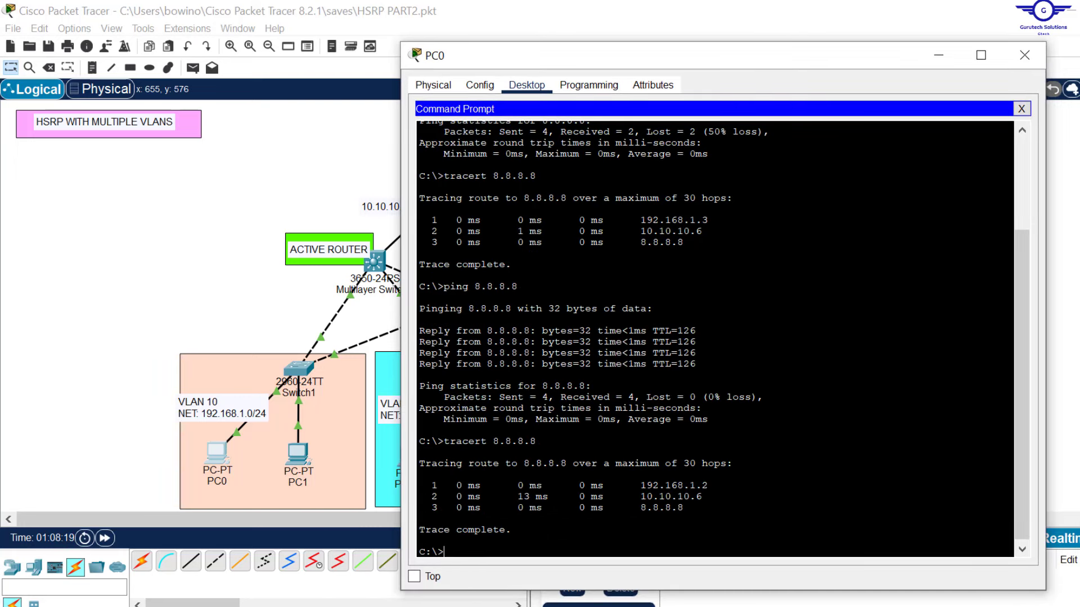
left_click_drag(709, 486, 660, 486)
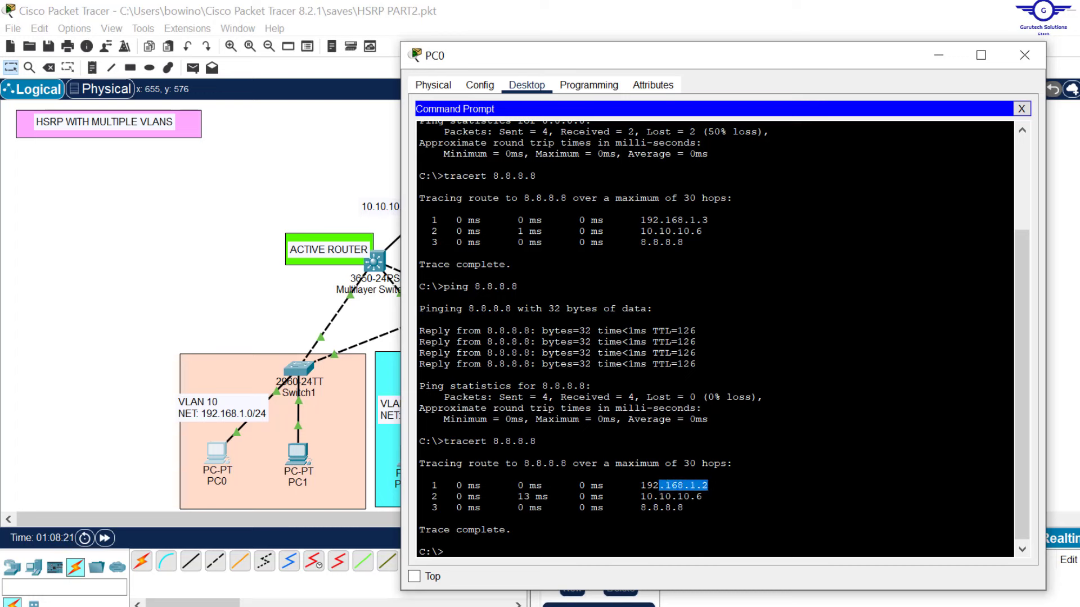
left_click(708, 220)
left_click_drag(708, 220, 665, 221)
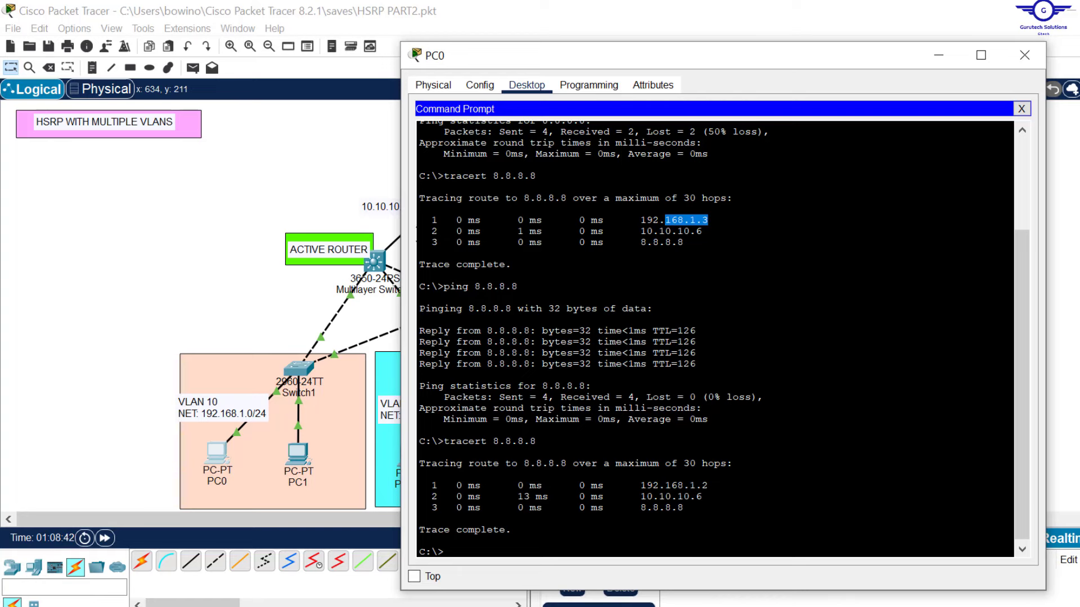
Step: Check the HSRP entry in the course topics spreadsheet in Google Sheets, and return to the Packet Tracer topology
left_click(375, 264)
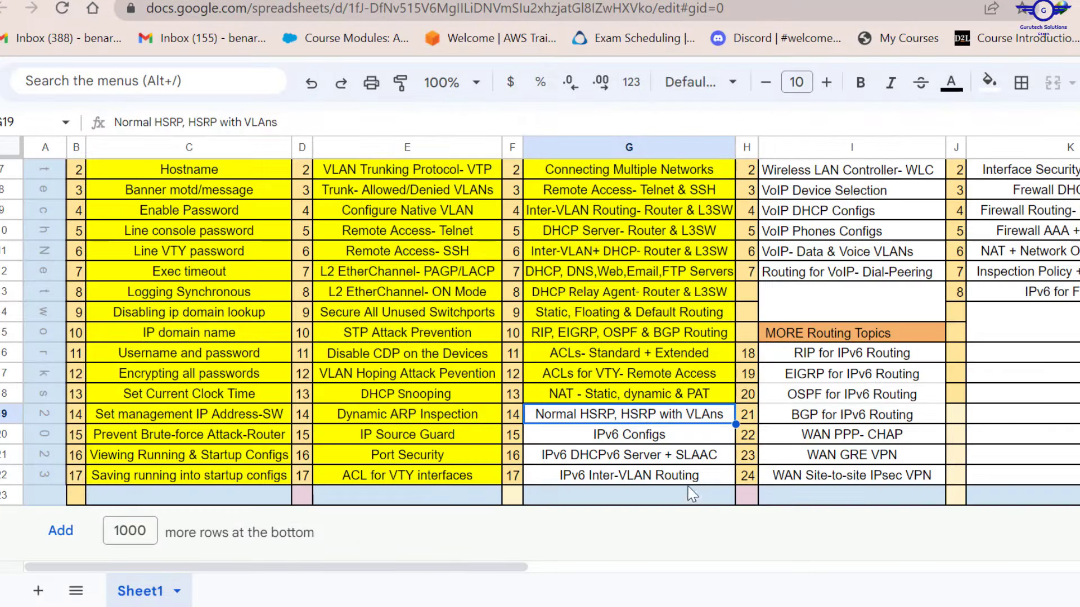
left_click(995, 90)
left_click(1057, 171)
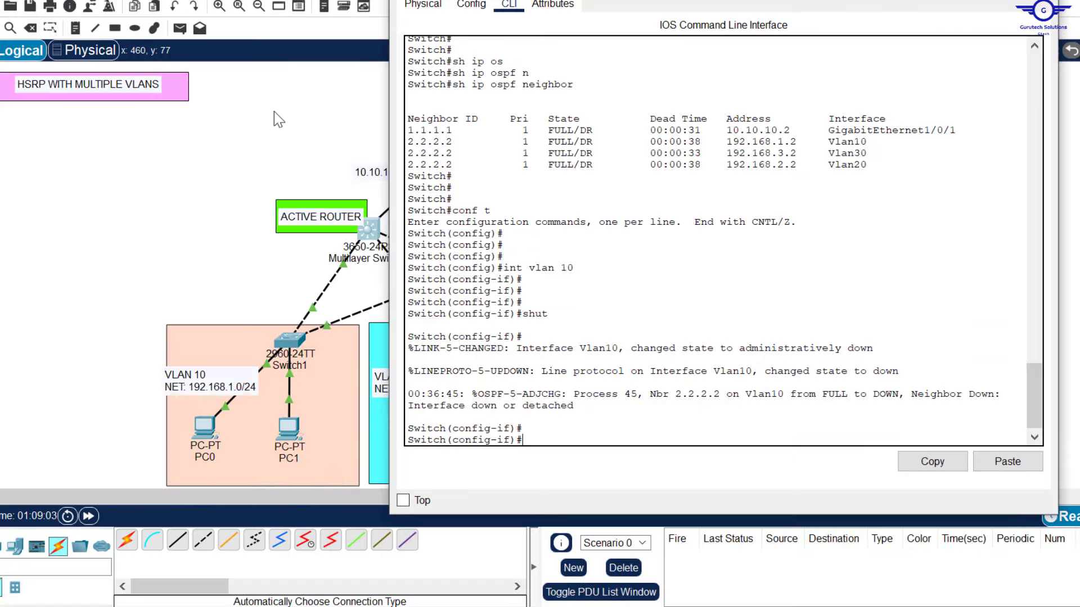
left_click(266, 131)
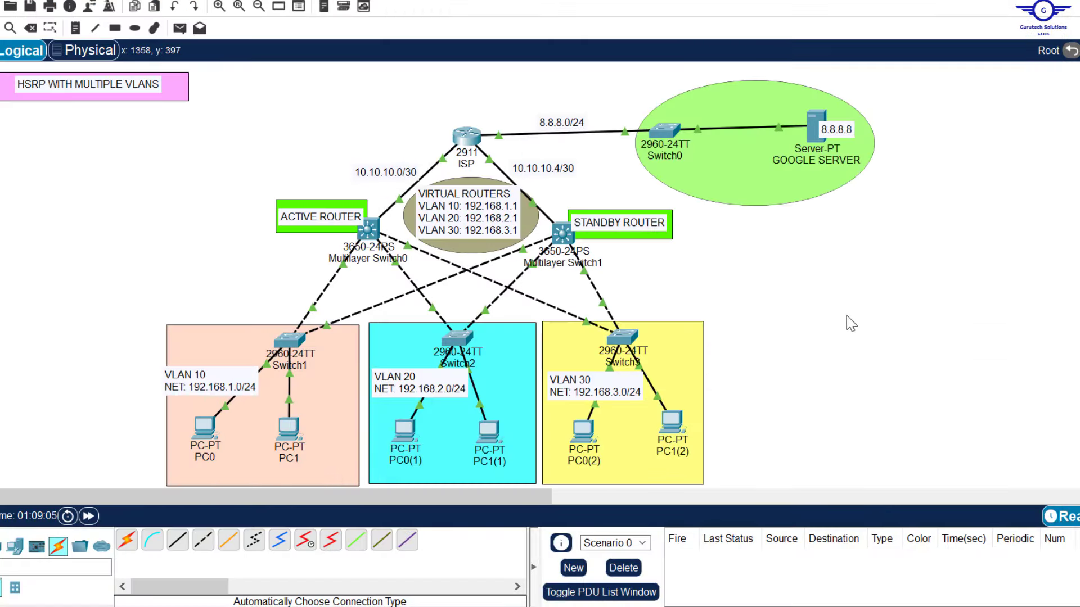